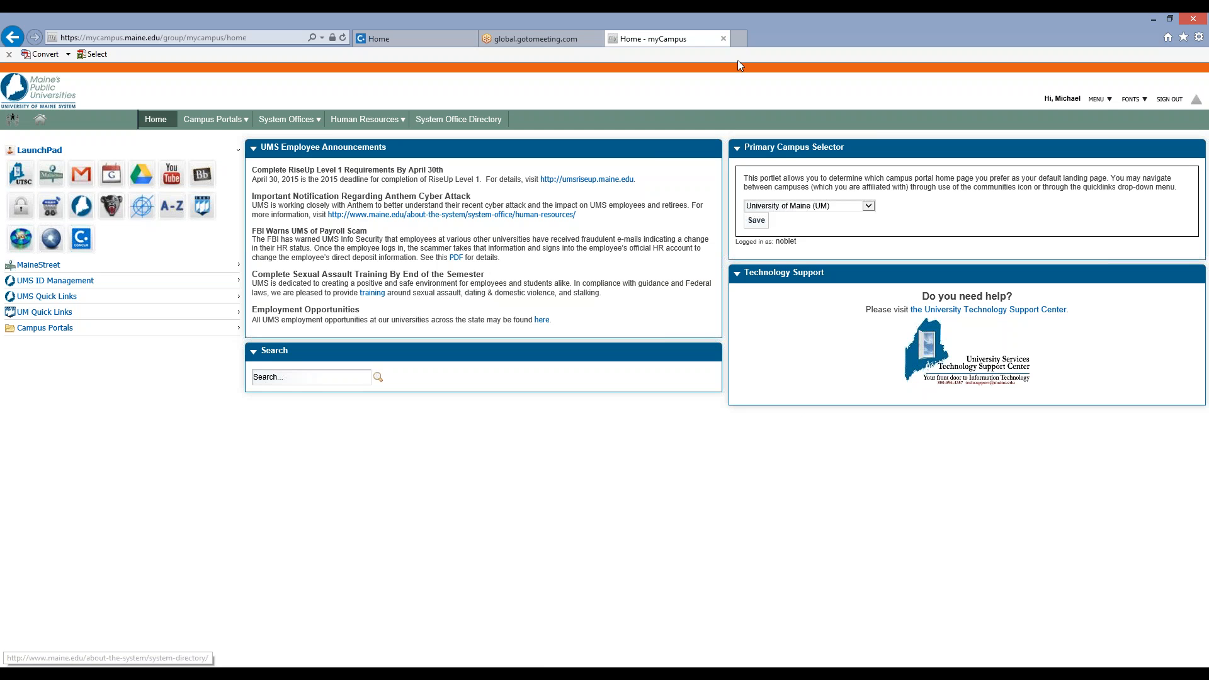
Close the myCampus page and open the profile settings from the Concur home page.
left_click(723, 39)
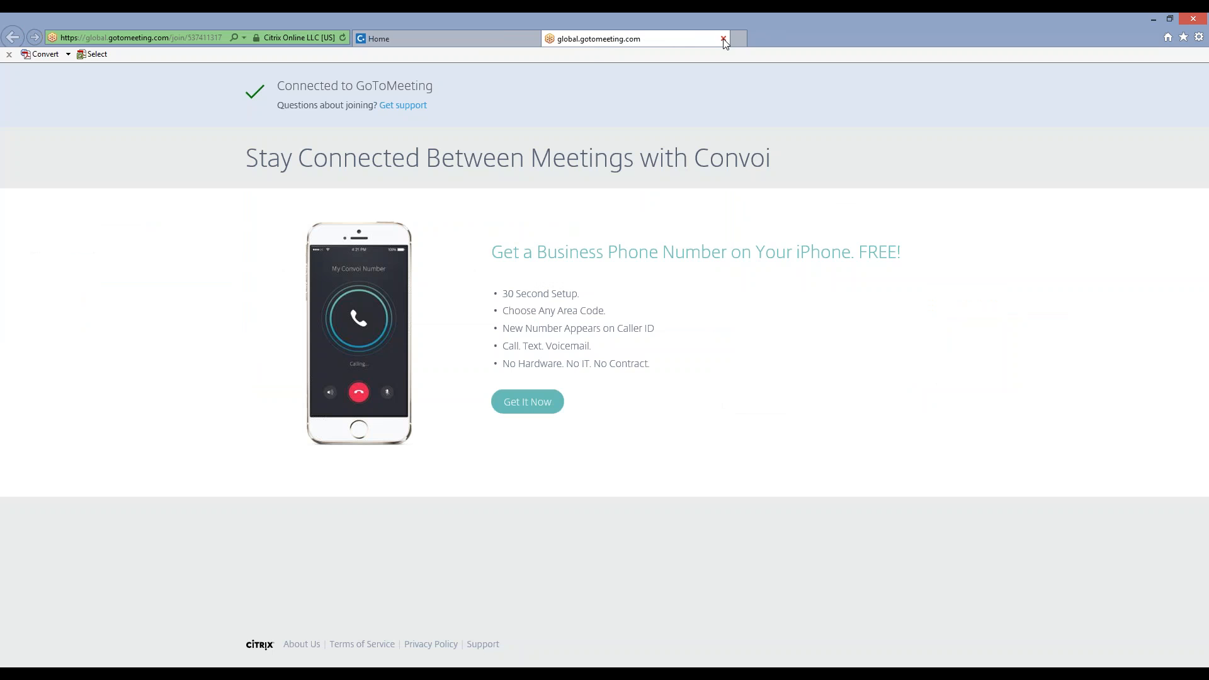
left_click(445, 35)
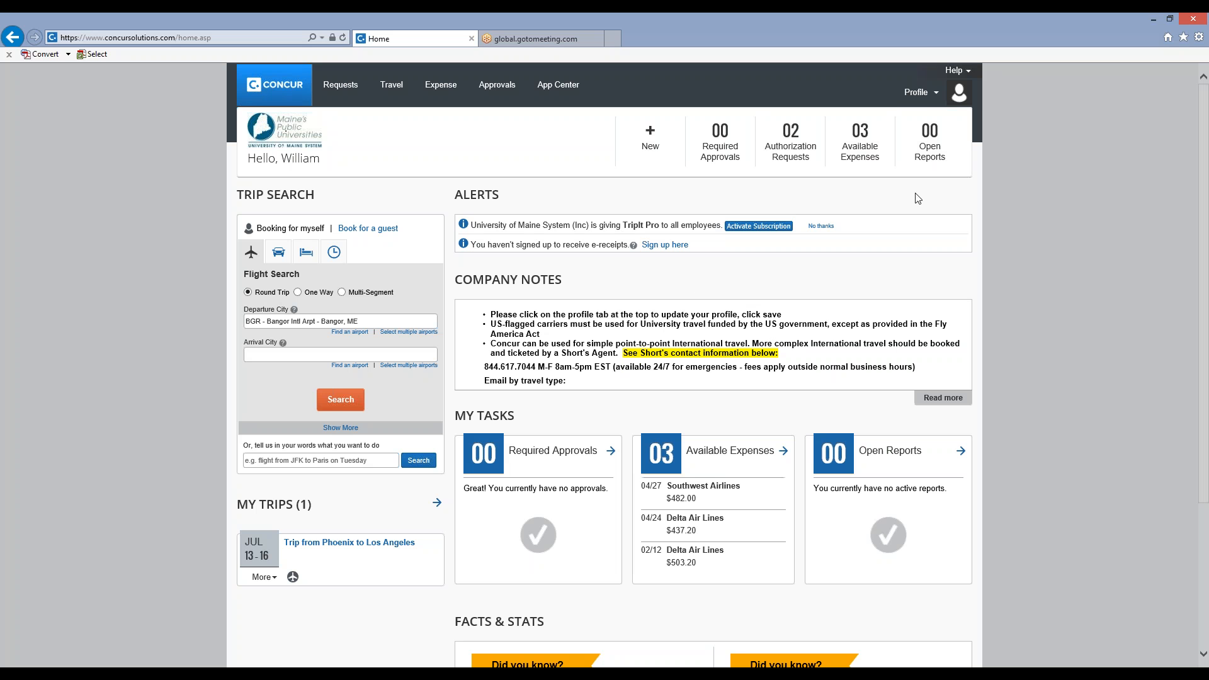
left_click(921, 95)
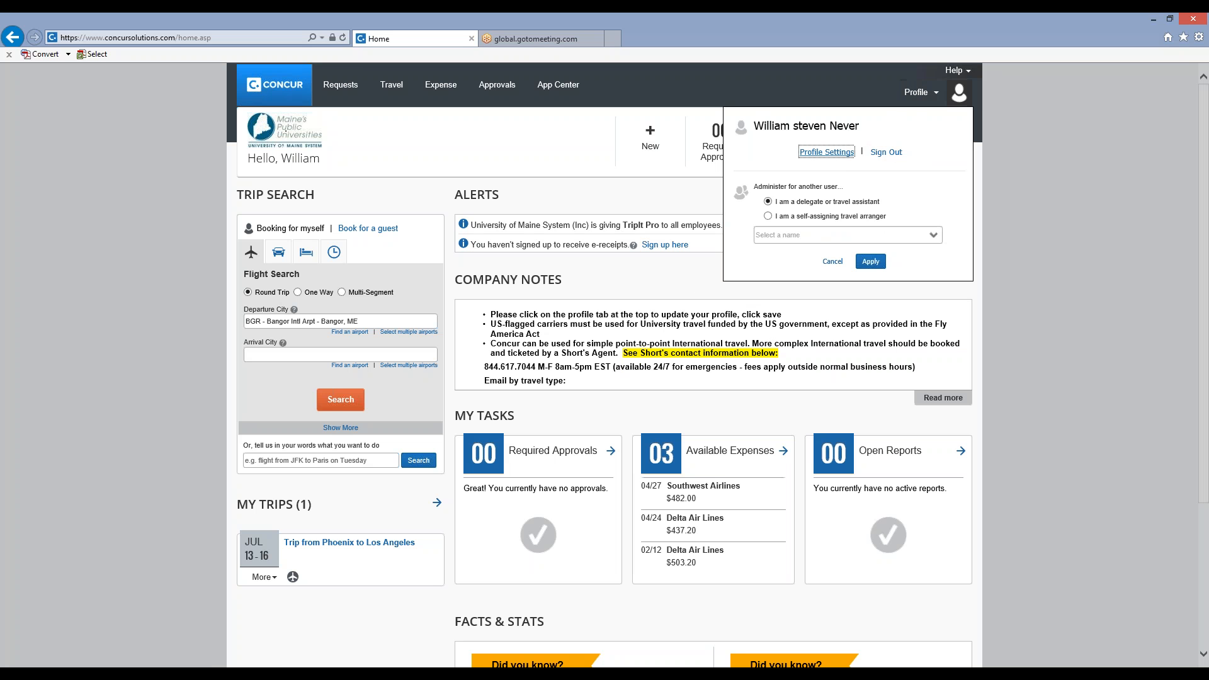
left_click(813, 153)
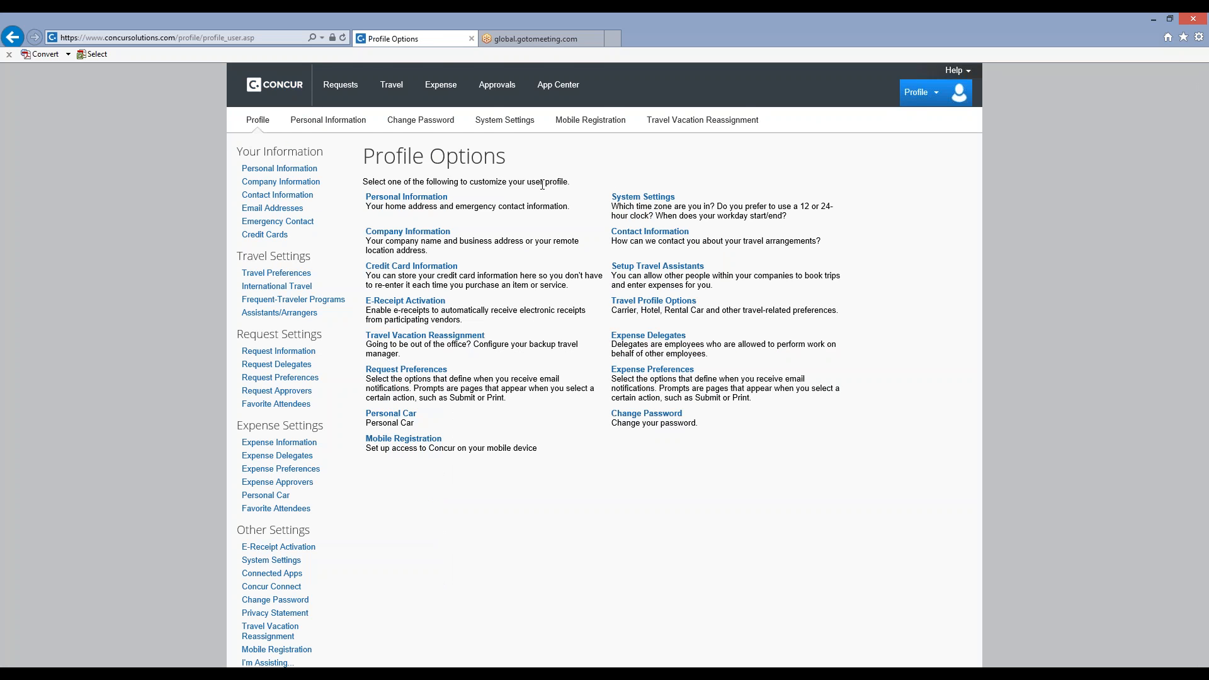
scroll(541, 185, "down", 2)
scroll(541, 187, "up", 2)
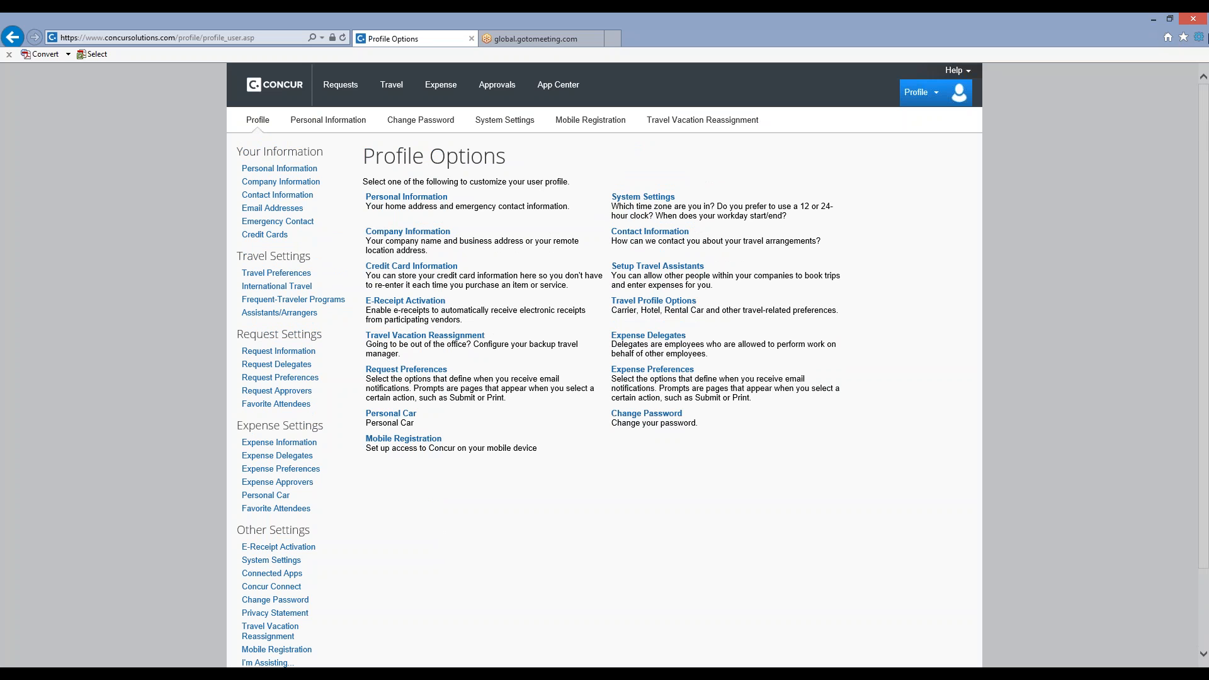
Set the browser zoom to 125% and open the Personal Information page of the profile.
left_click(1200, 38)
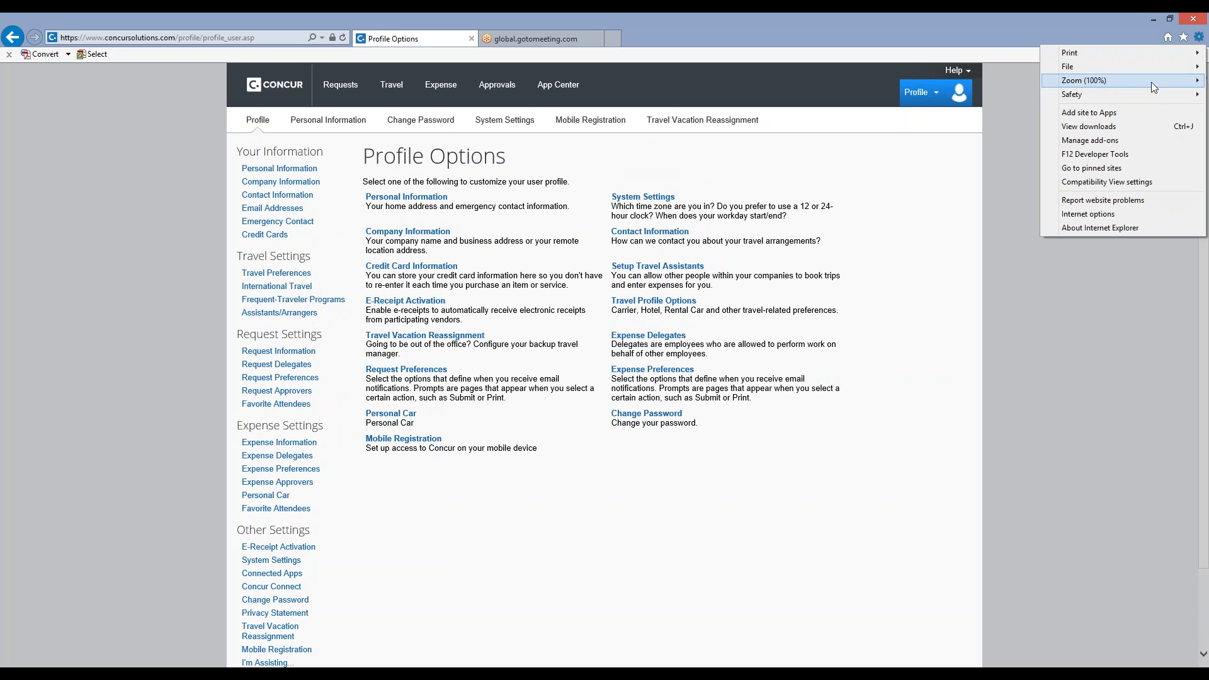
mouse_move(1151, 82)
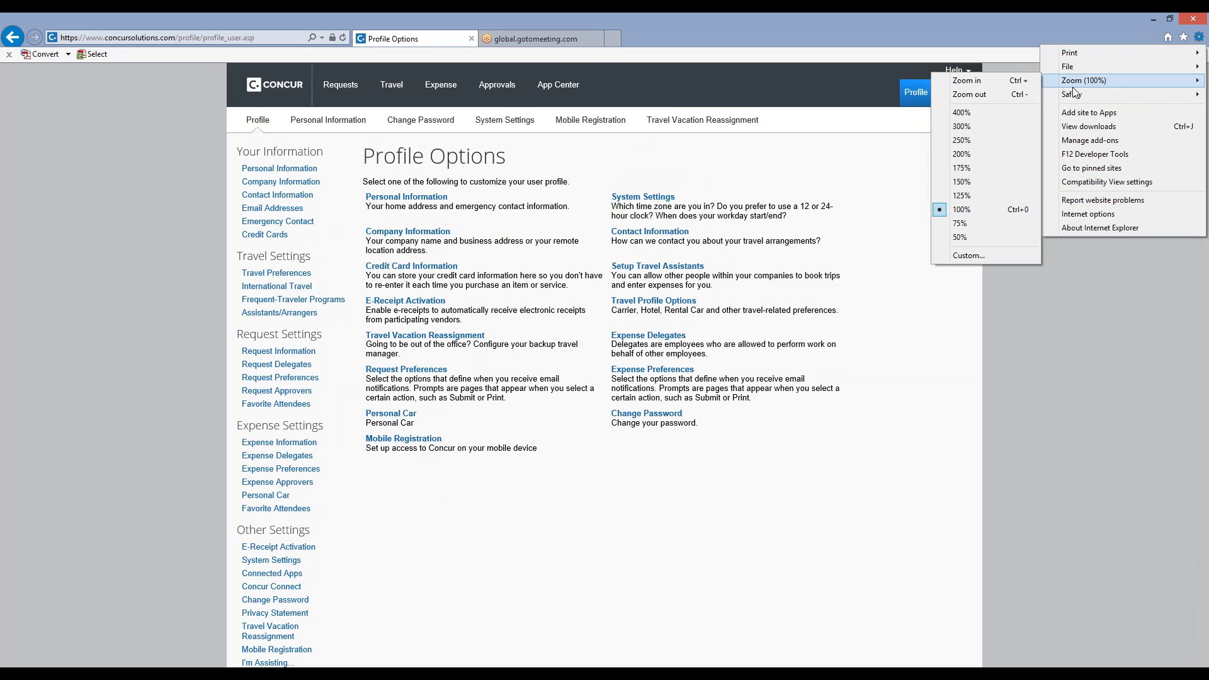
left_click(984, 195)
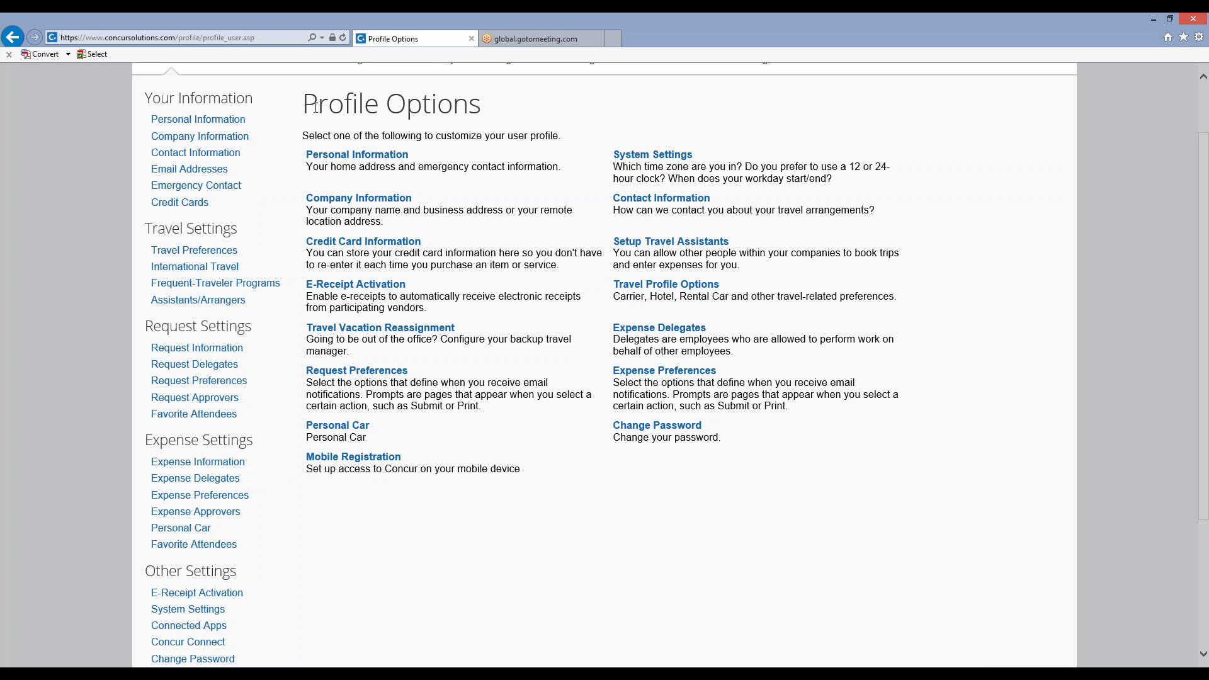
left_click(346, 158)
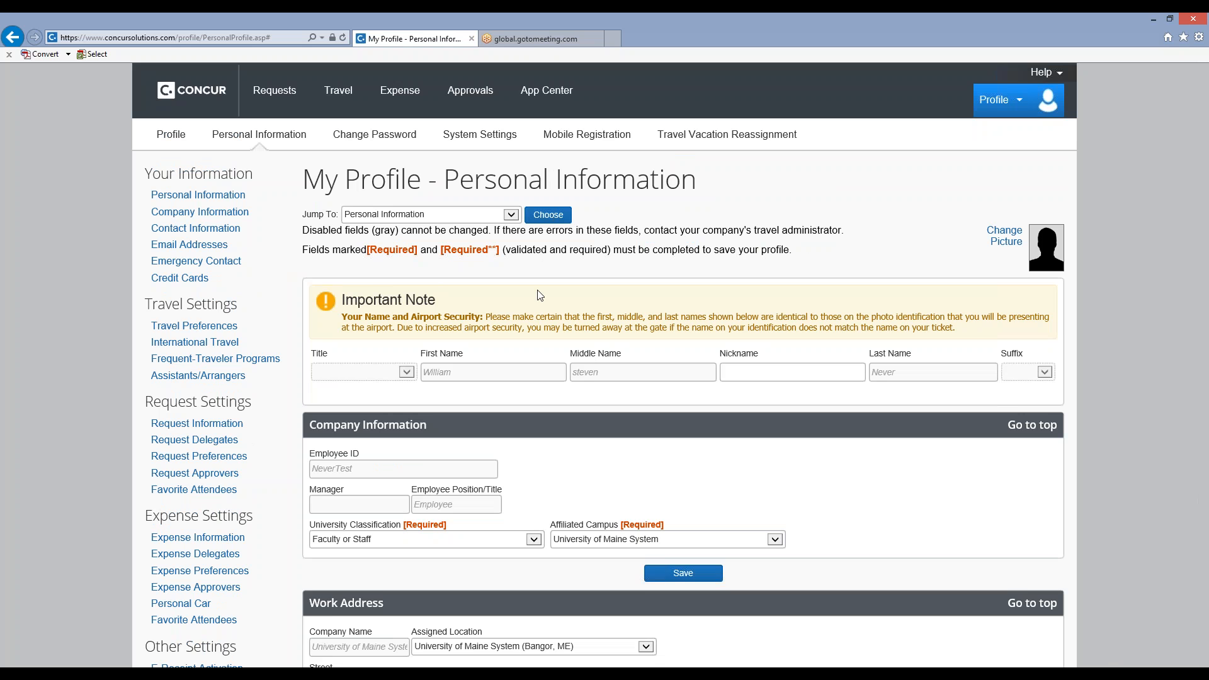
Review the name, company, work and home address, contact, email address and emergency contact sections of the profile.
scroll(540, 296, "down", 2)
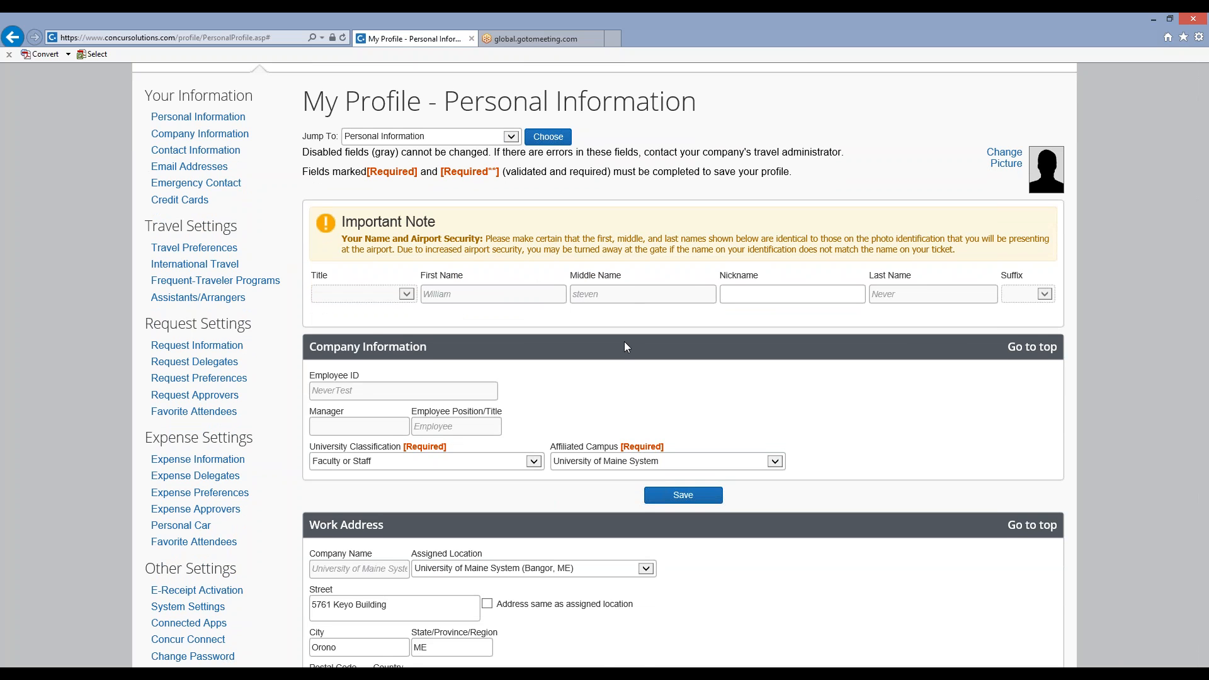
scroll(627, 347, "down", 1)
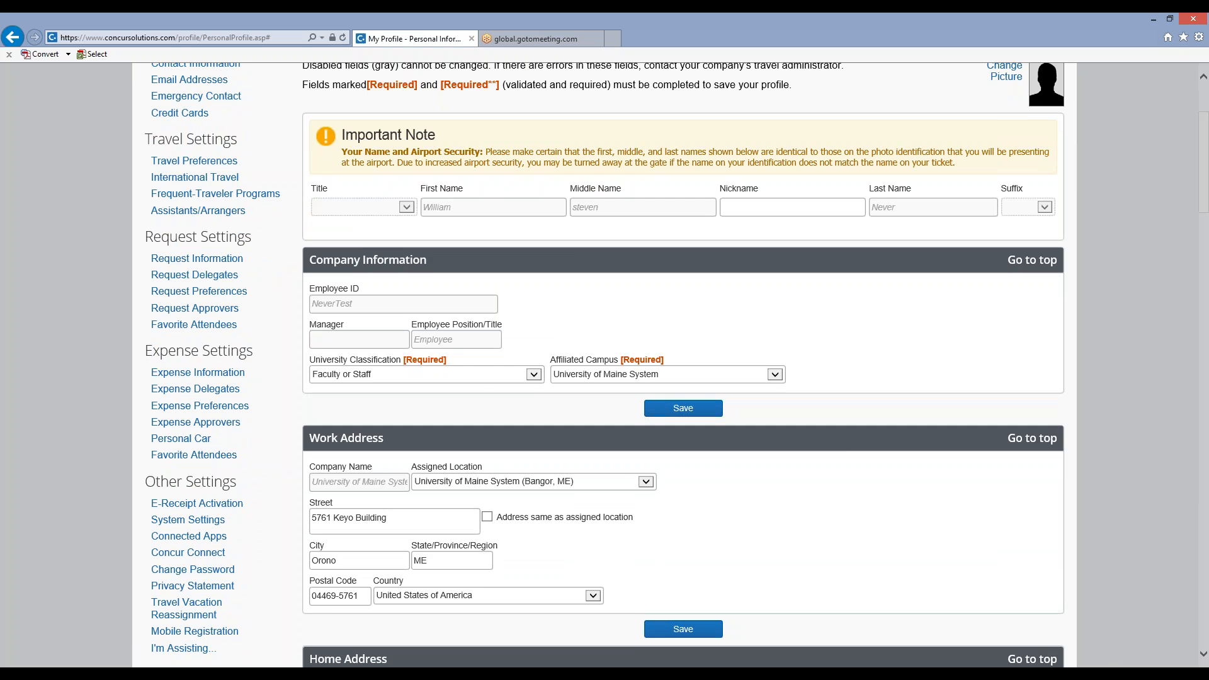
scroll(497, 378, "down", 2)
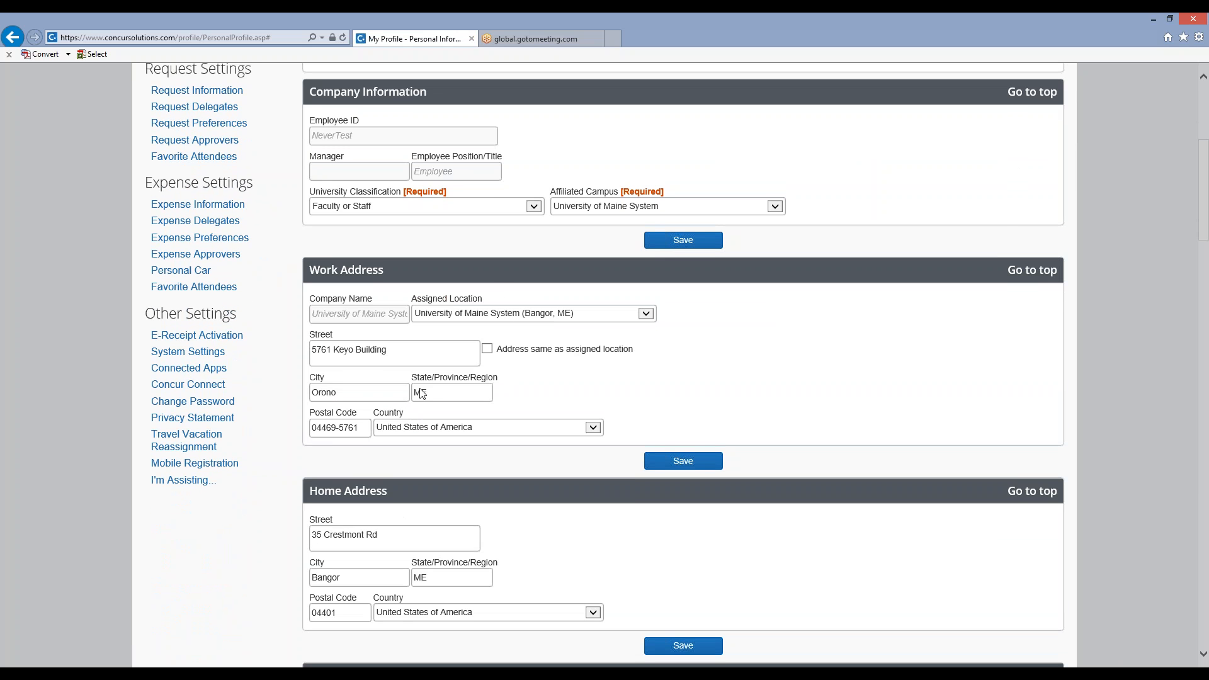
scroll(558, 357, "down", 2)
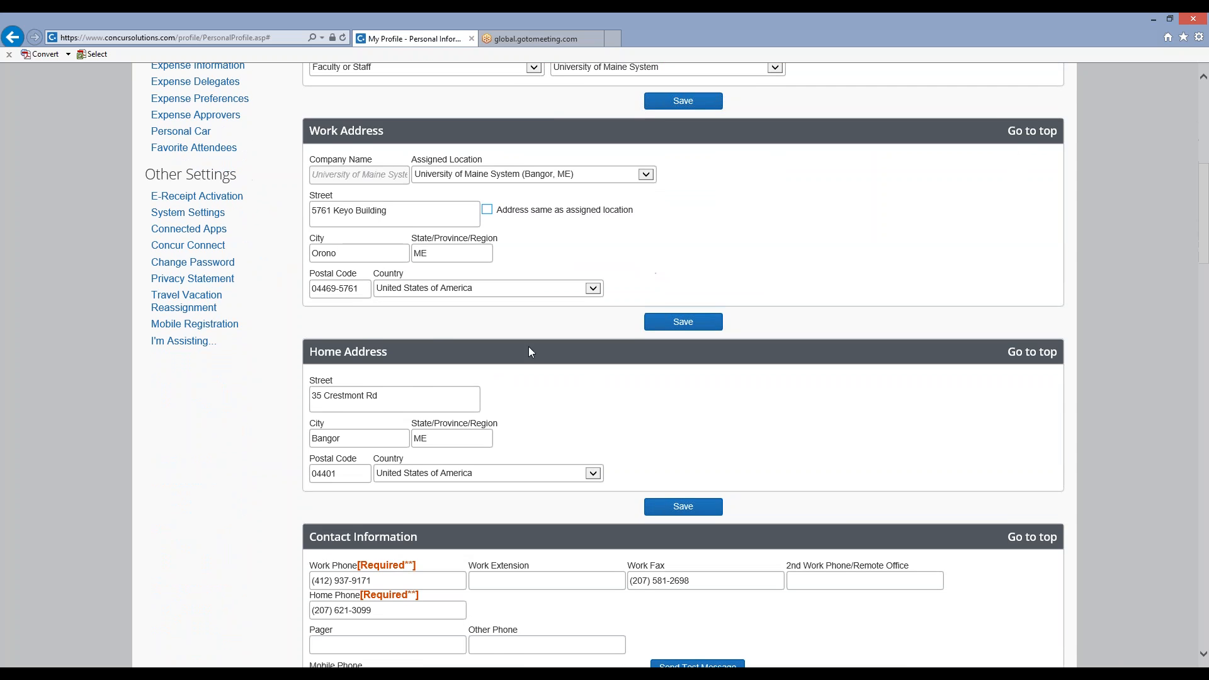
scroll(646, 336, "down", 4)
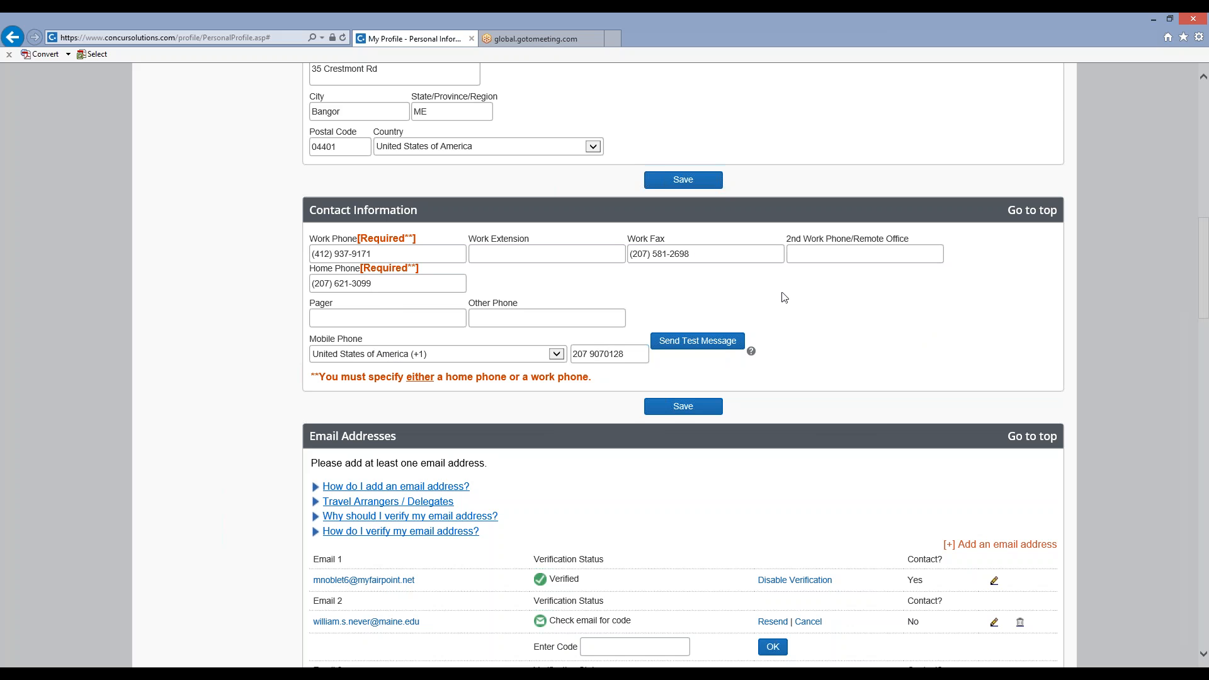
scroll(784, 298, "down", 3)
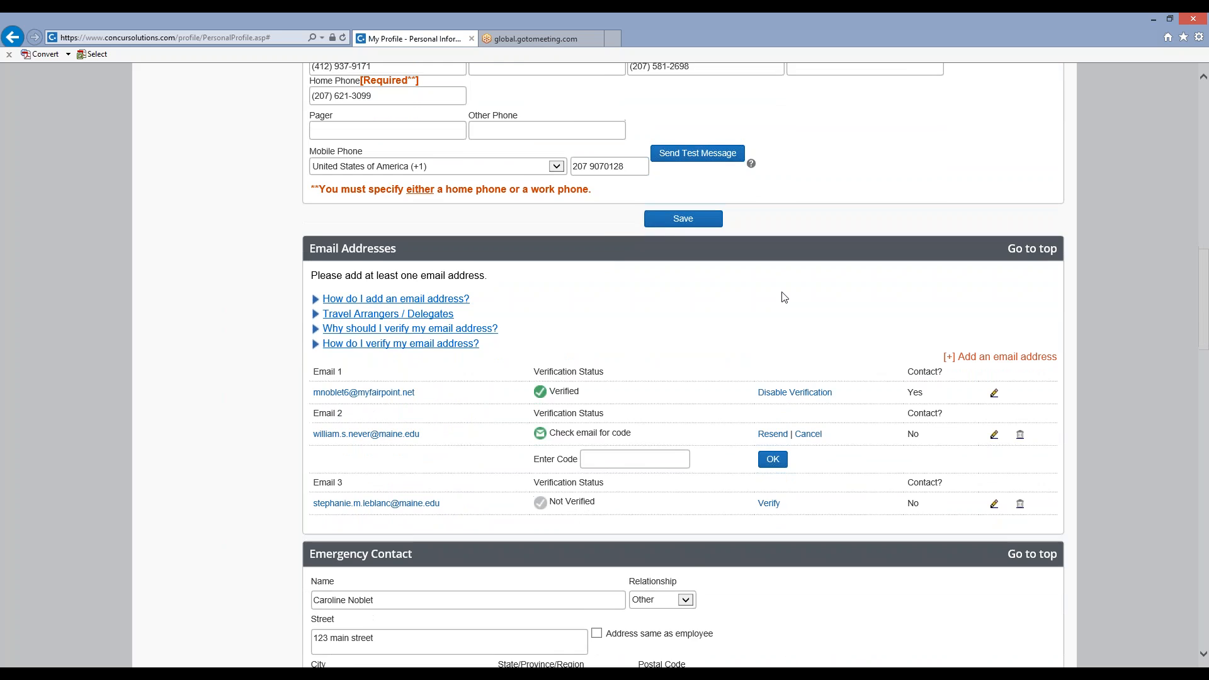
scroll(785, 297, "down", 1)
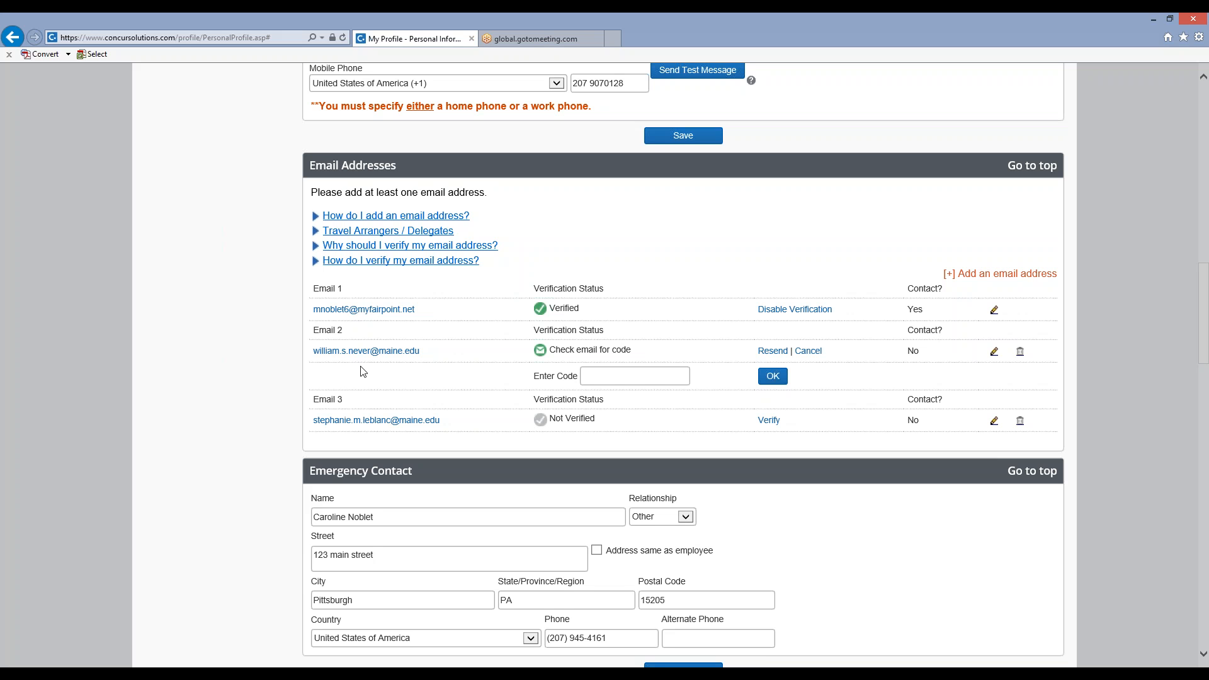
scroll(362, 372, "down", 2)
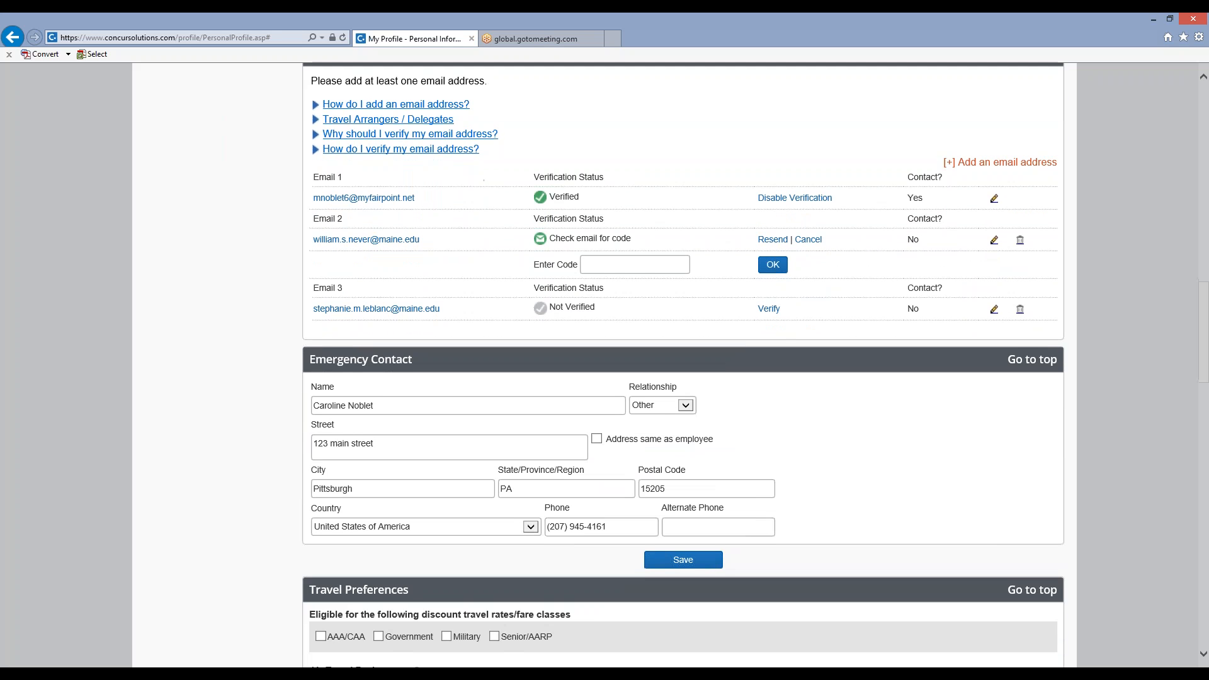
scroll(362, 372, "down", 2)
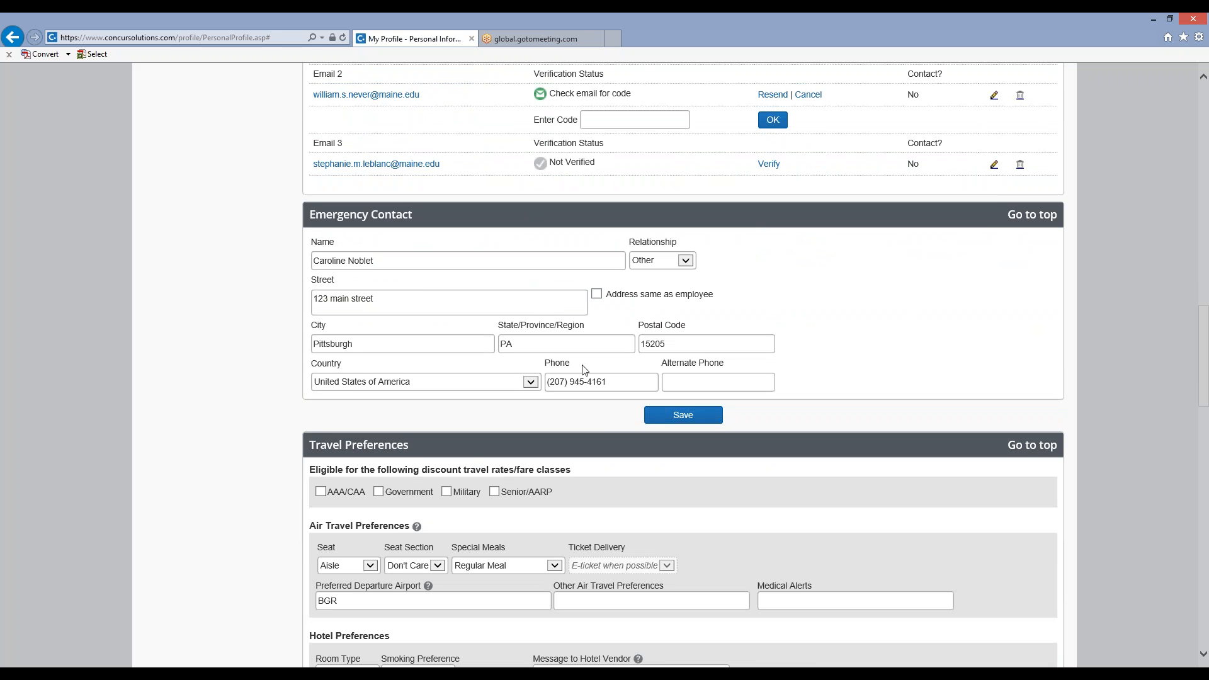
Examine the air, hotel and car rental preferences, frequent-traveler programs and TSA Secure Flight fields under Travel Preferences.
scroll(826, 304, "down", 2)
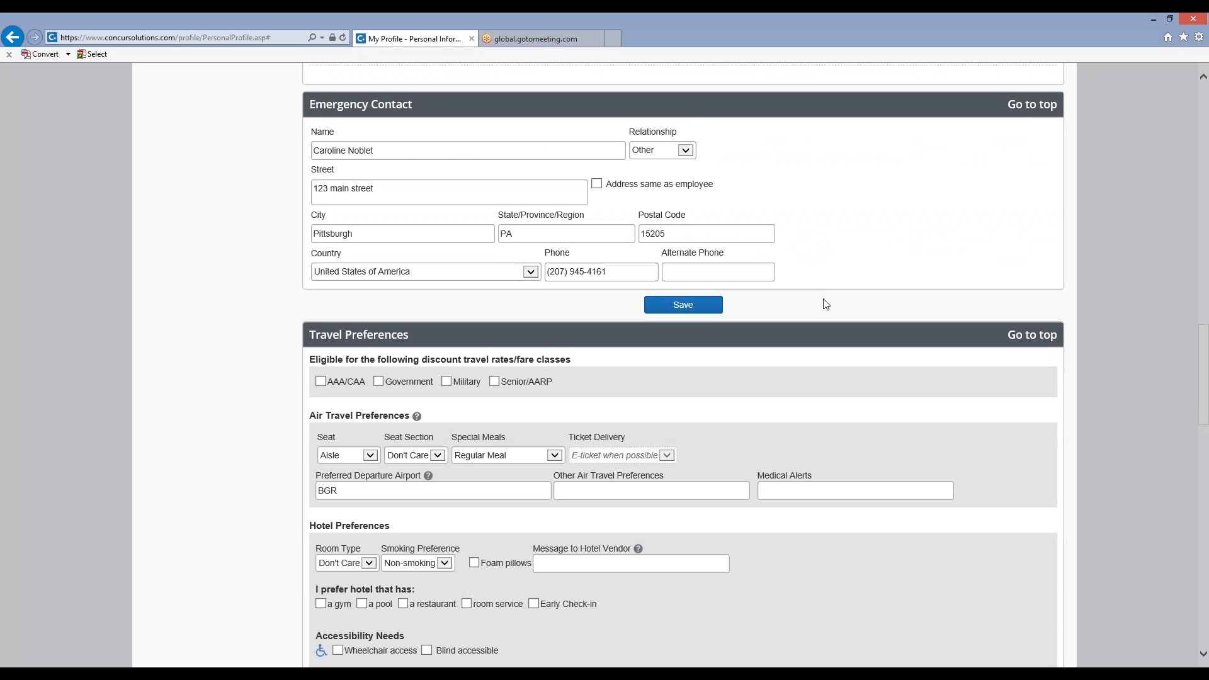
scroll(824, 302, "down", 3)
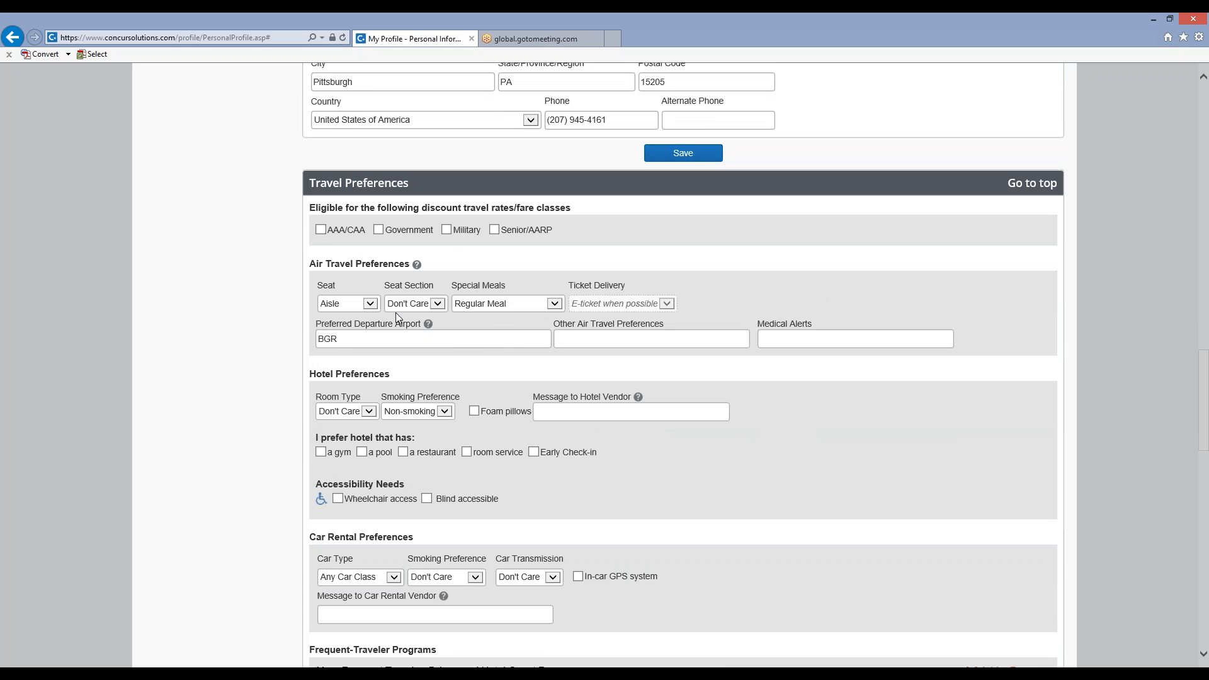
scroll(409, 314, "down", 2)
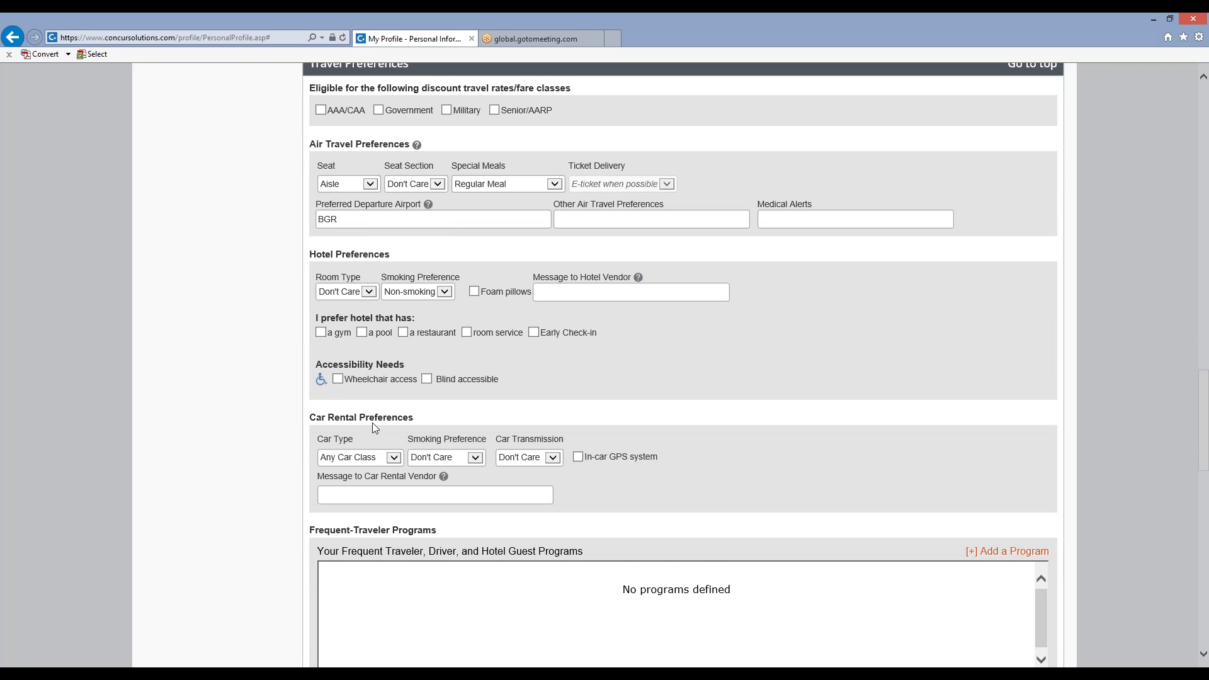
scroll(372, 425, "down", 1)
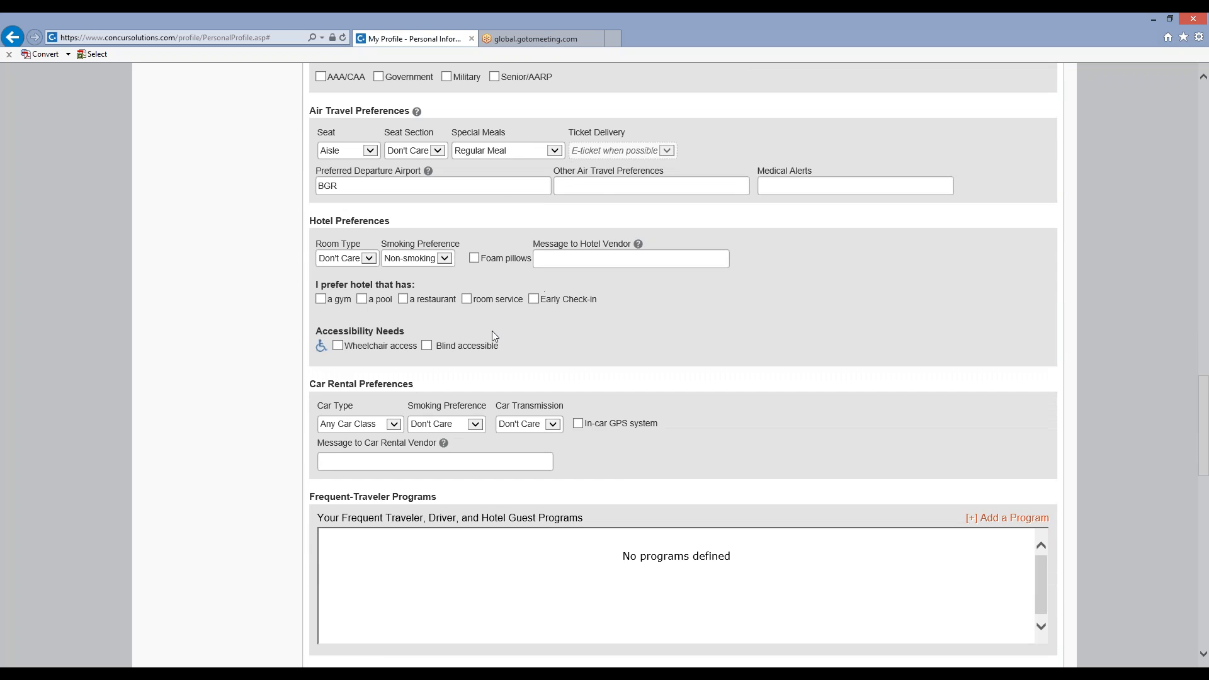
scroll(489, 331, "down", 3)
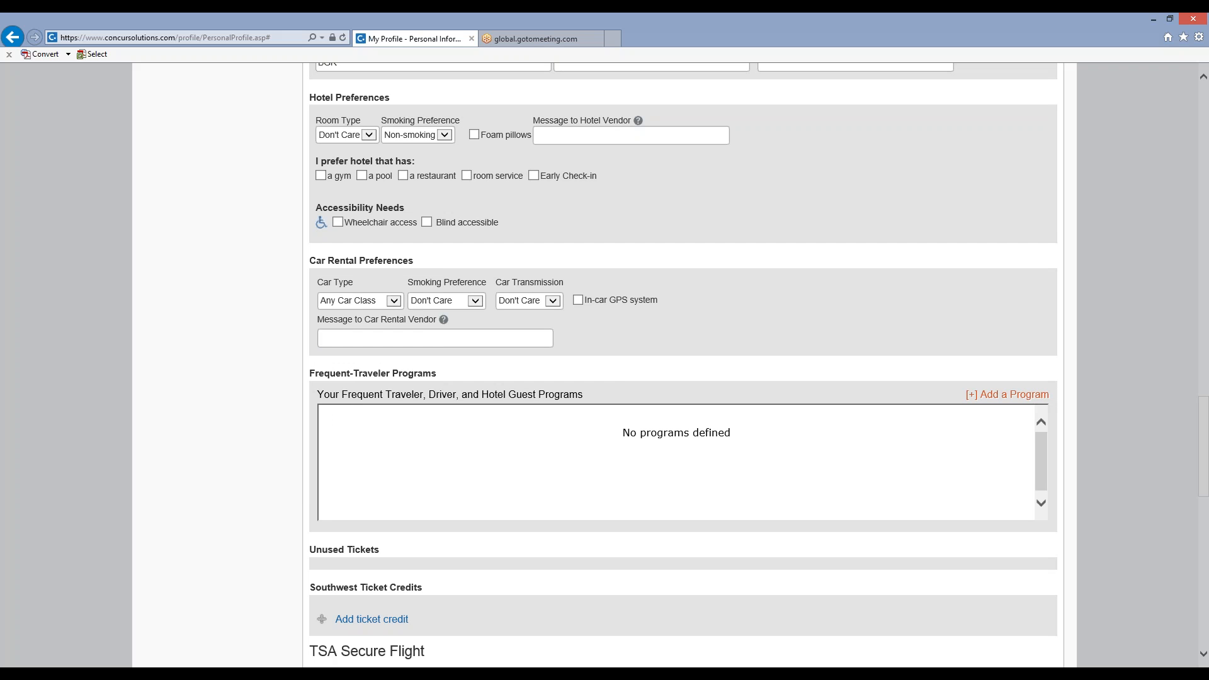
scroll(454, 362, "down", 1)
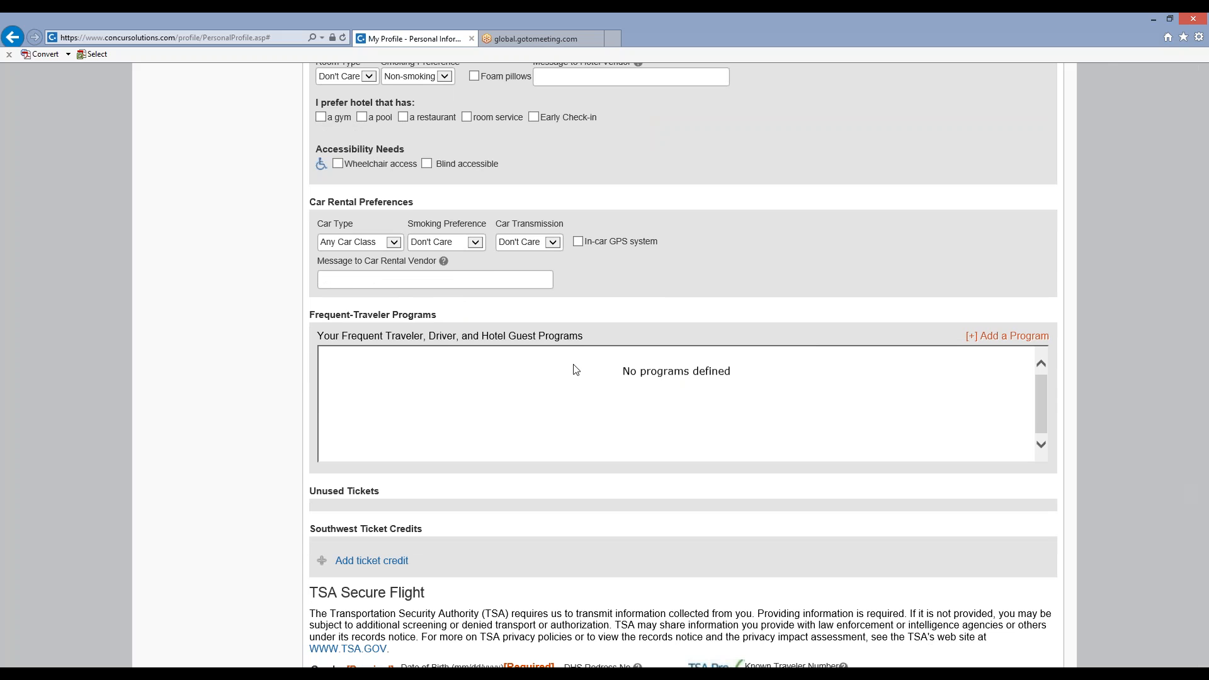
scroll(576, 370, "down", 1)
scroll(575, 370, "down", 1)
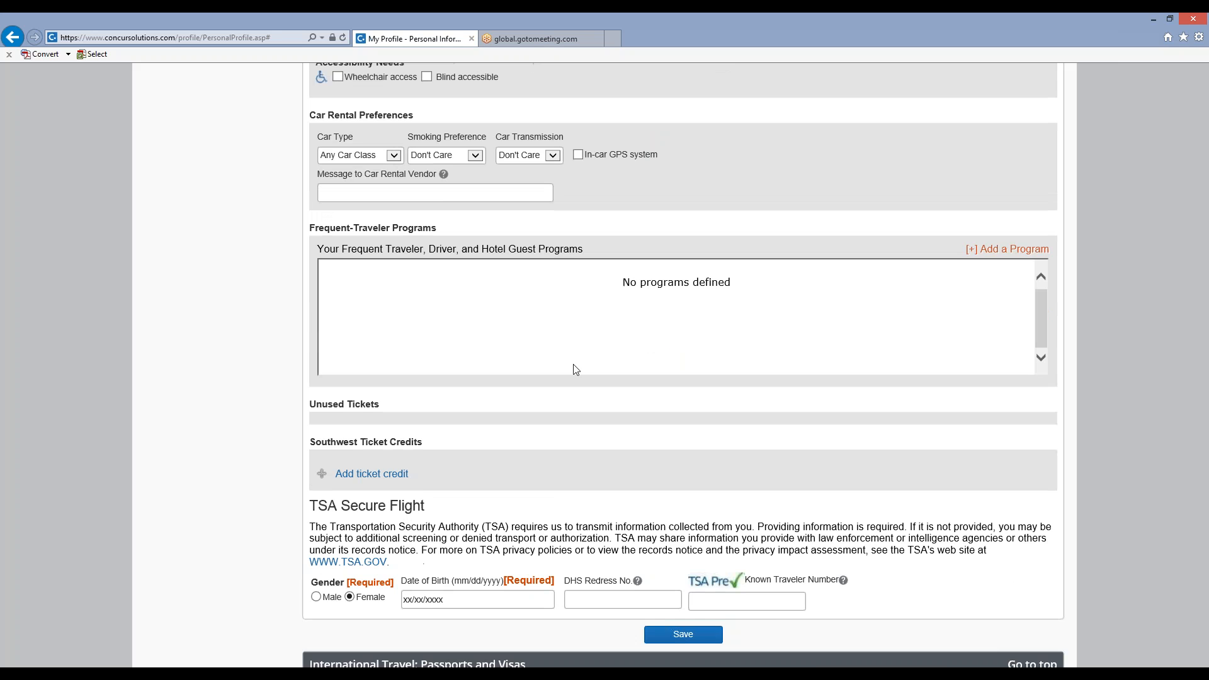
scroll(575, 370, "down", 2)
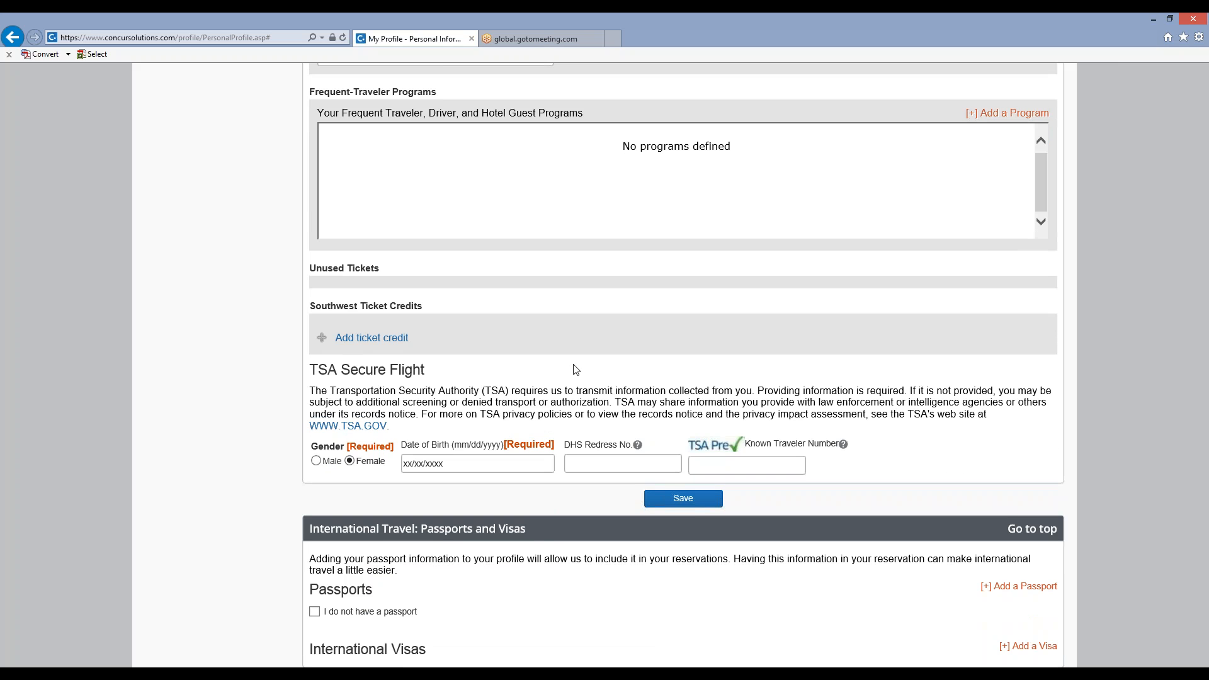
Review the passports and visas, travel arrangers and credit cards sections, then return to the list of profile settings categories.
scroll(576, 370, "down", 2)
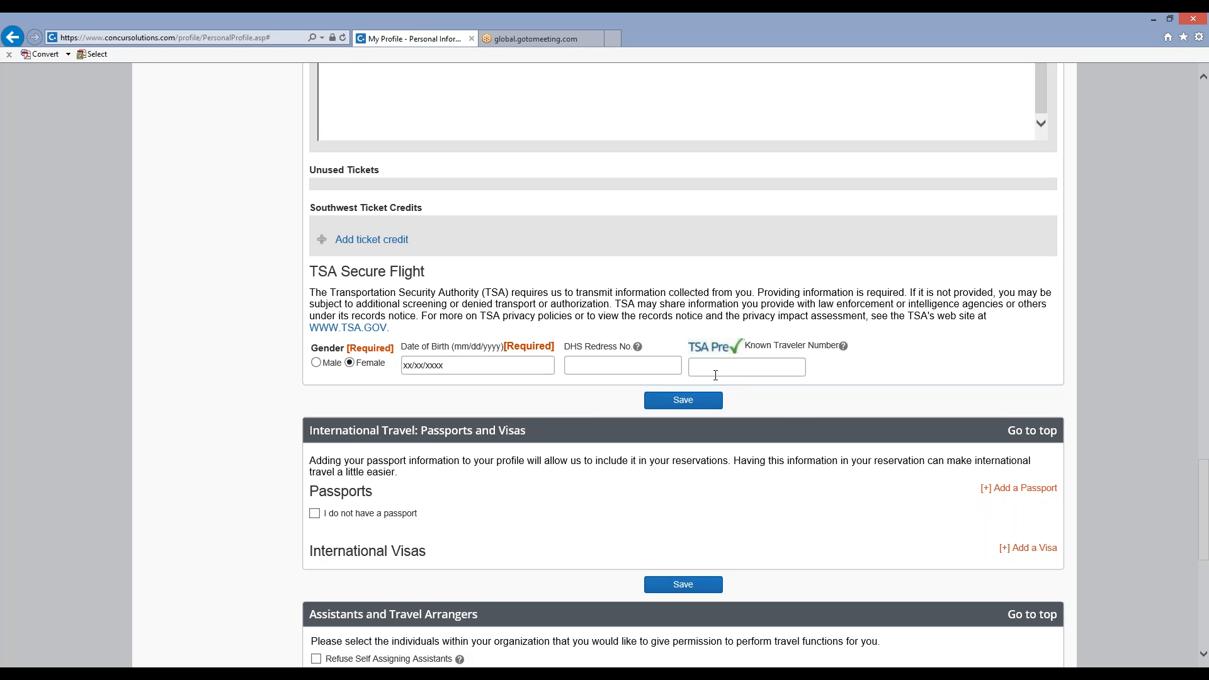
scroll(807, 410, "down", 3)
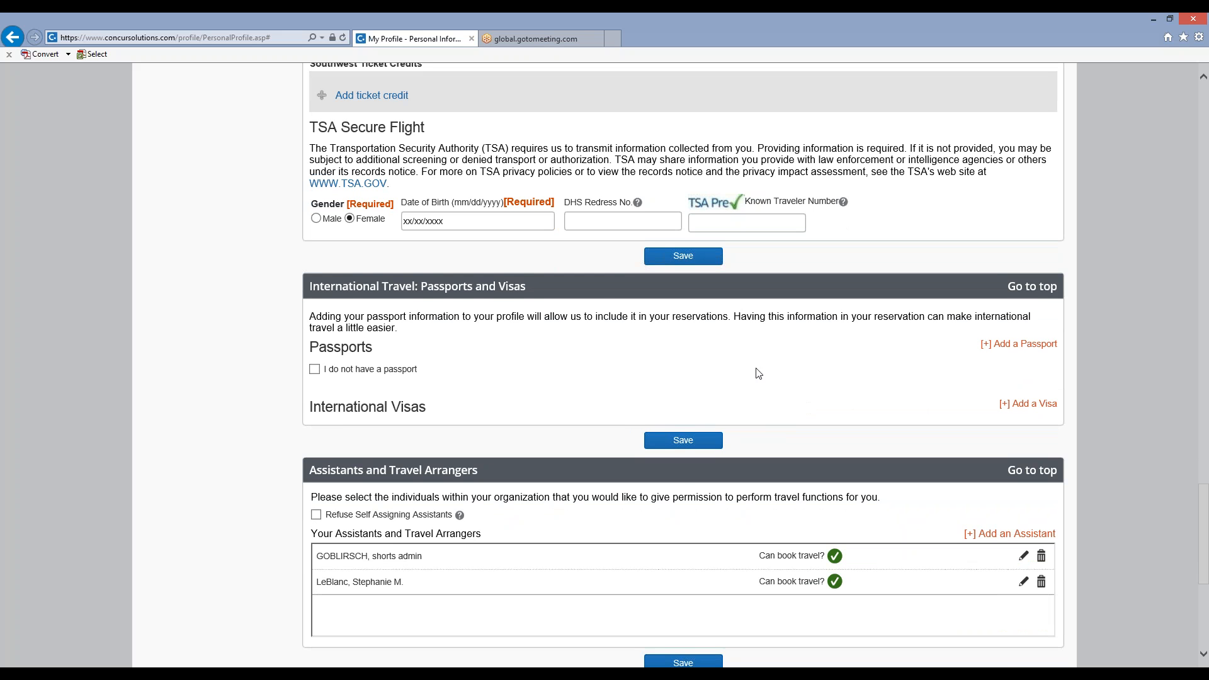
scroll(610, 281, "down", 2)
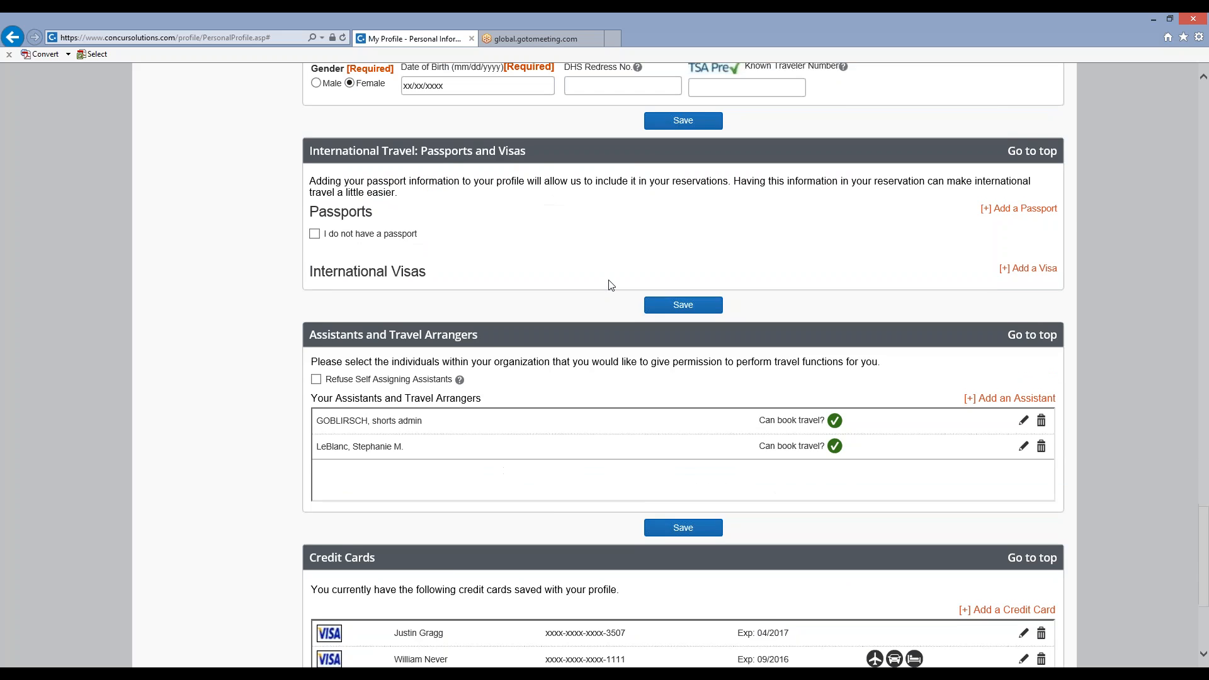
scroll(611, 283, "down", 1)
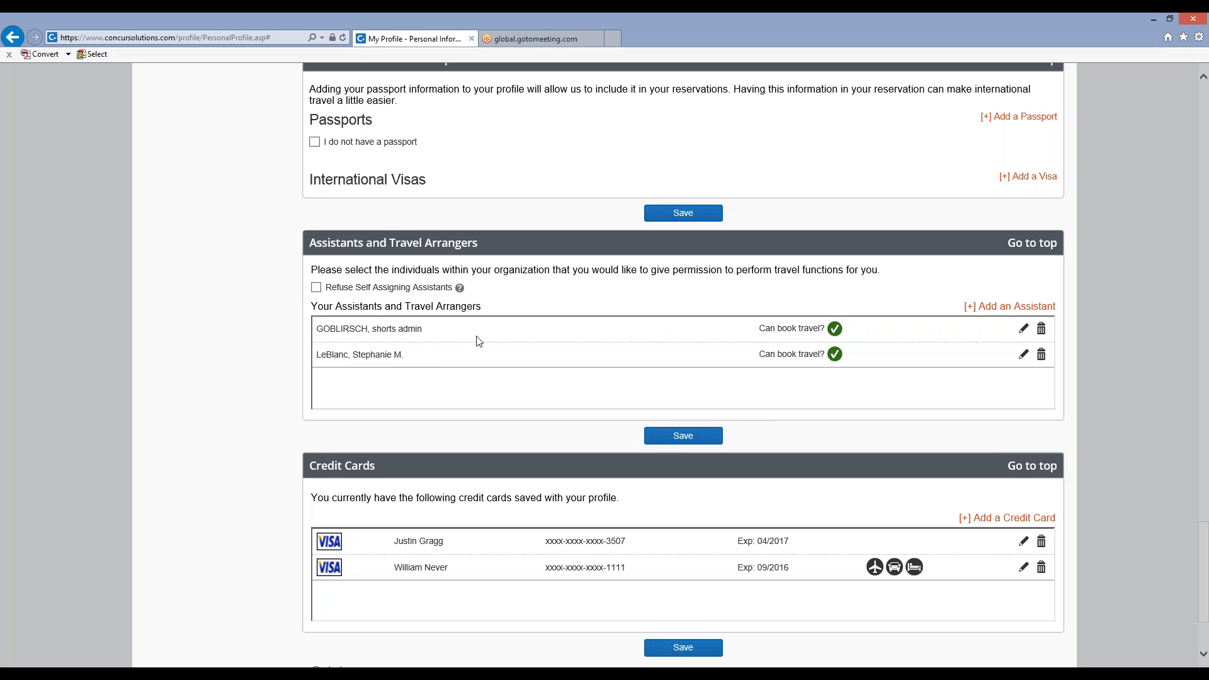
scroll(478, 341, "down", 5)
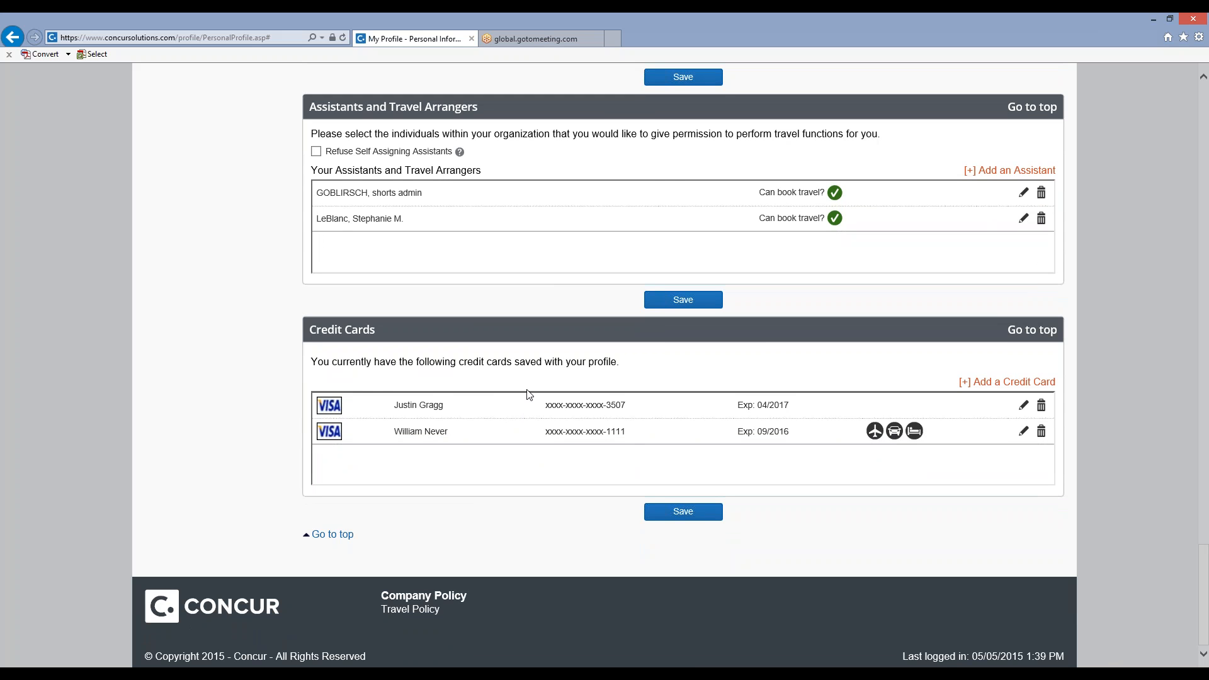
scroll(528, 394, "up", 15)
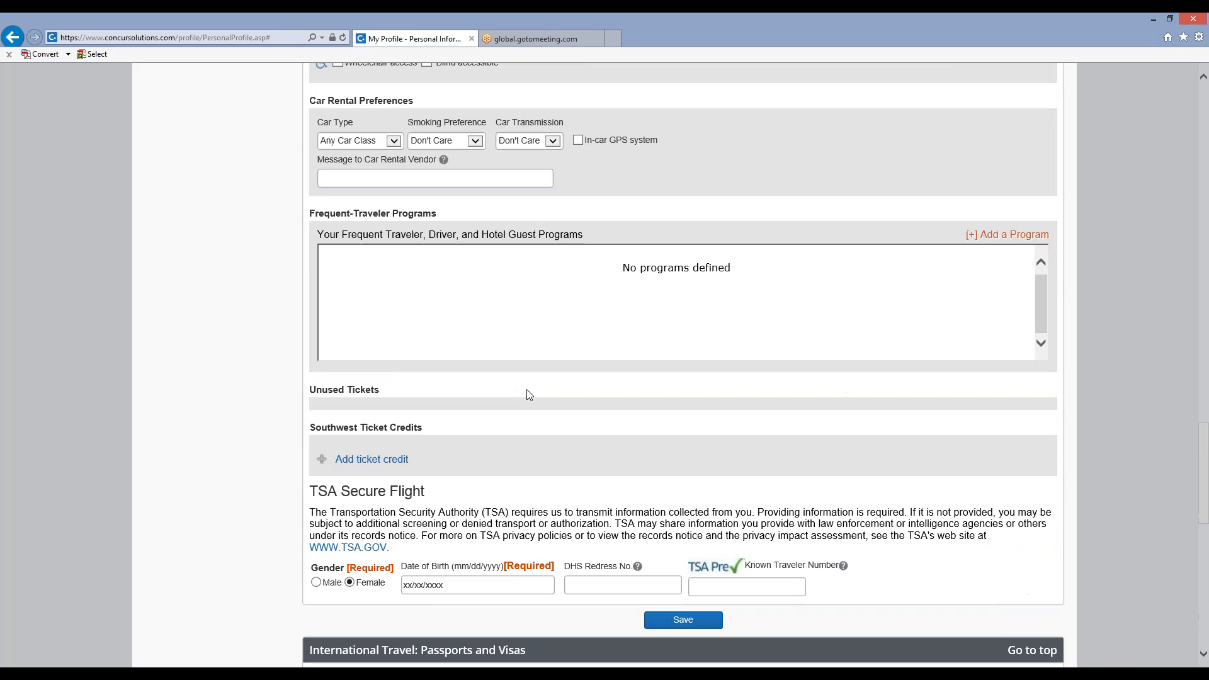
scroll(528, 394, "up", 15)
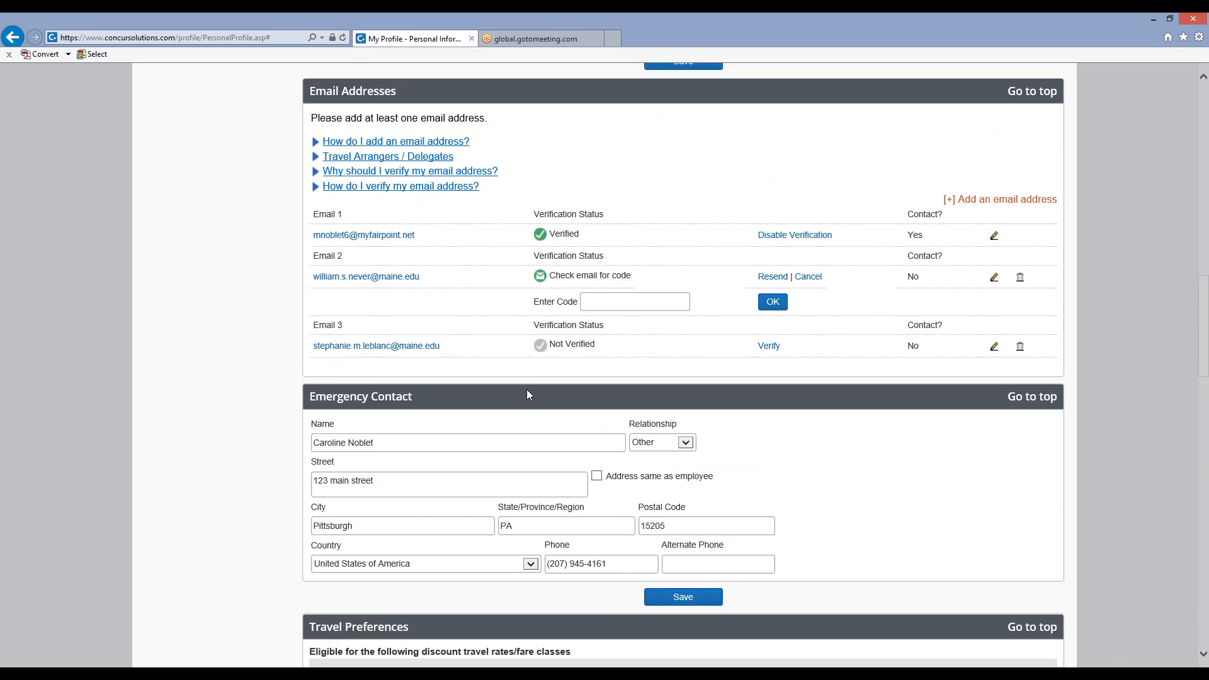
scroll(528, 394, "up", 15)
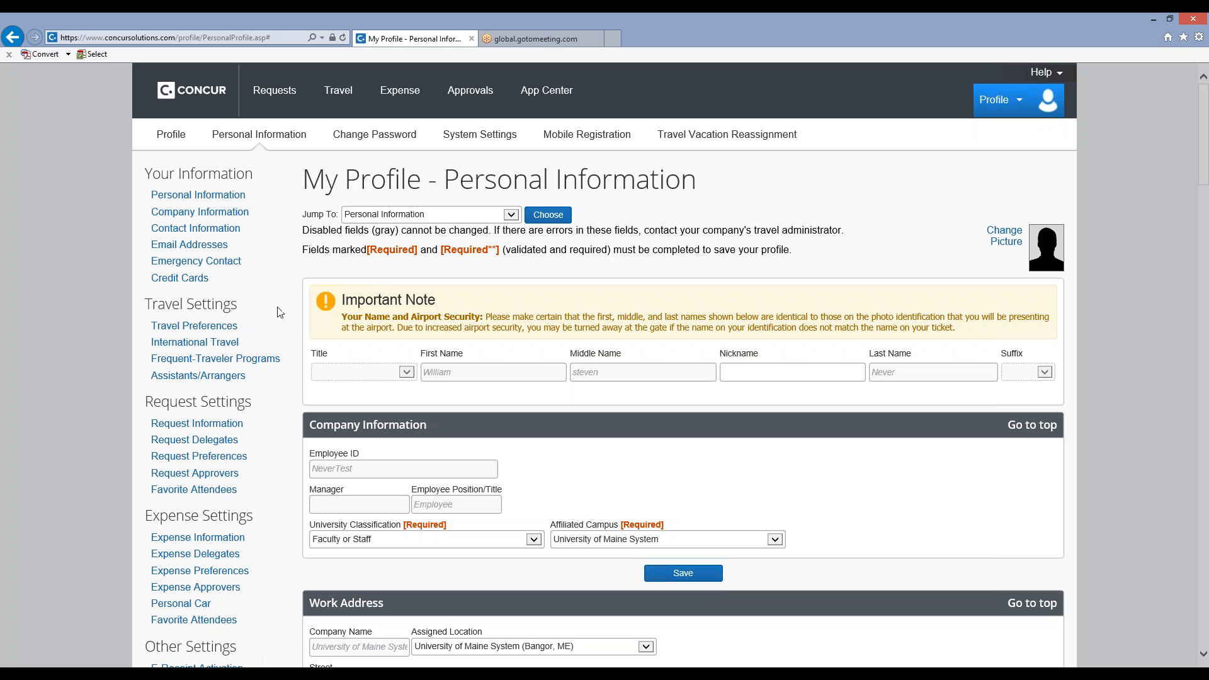
scroll(280, 313, "down", 1)
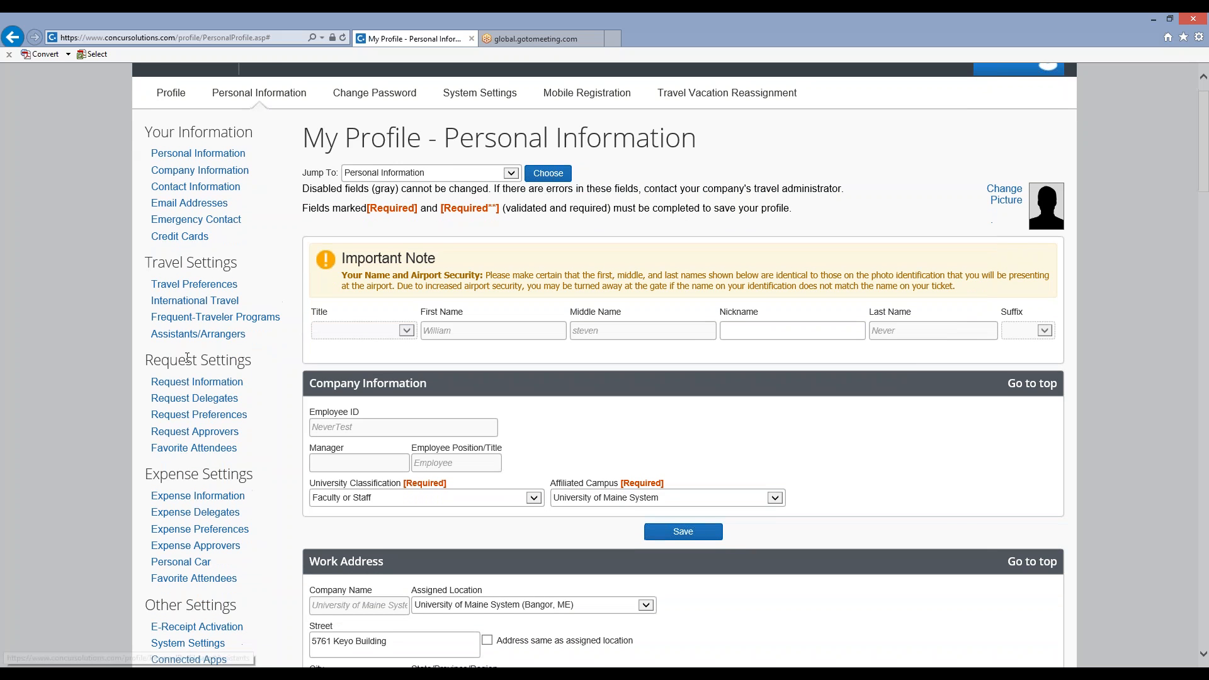
Review the Request Information page and both request delegate lists, then open the Personal Car registration page.
left_click(216, 390)
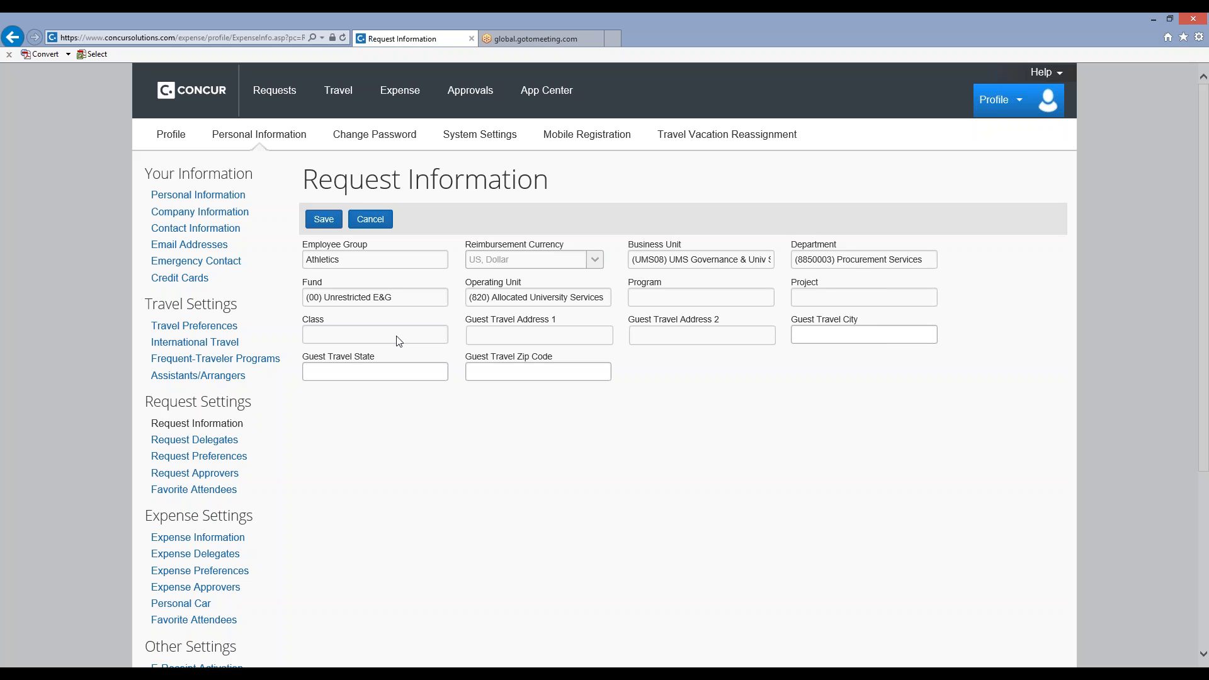
left_click(211, 447)
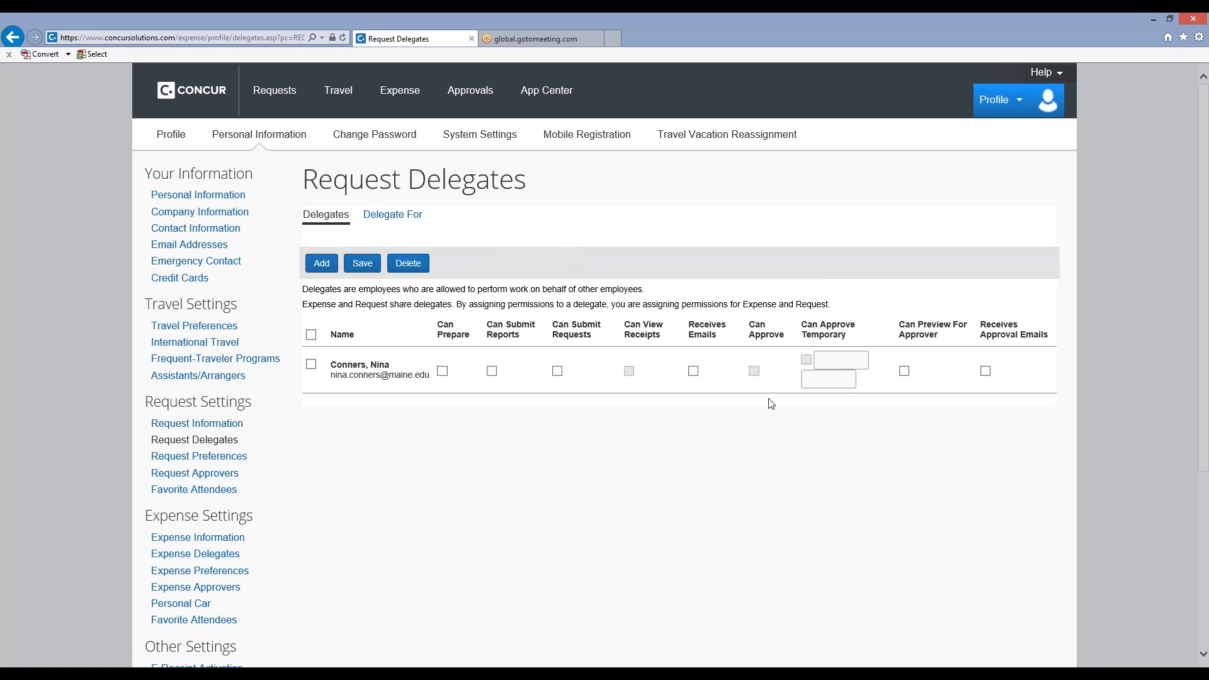
left_click(386, 222)
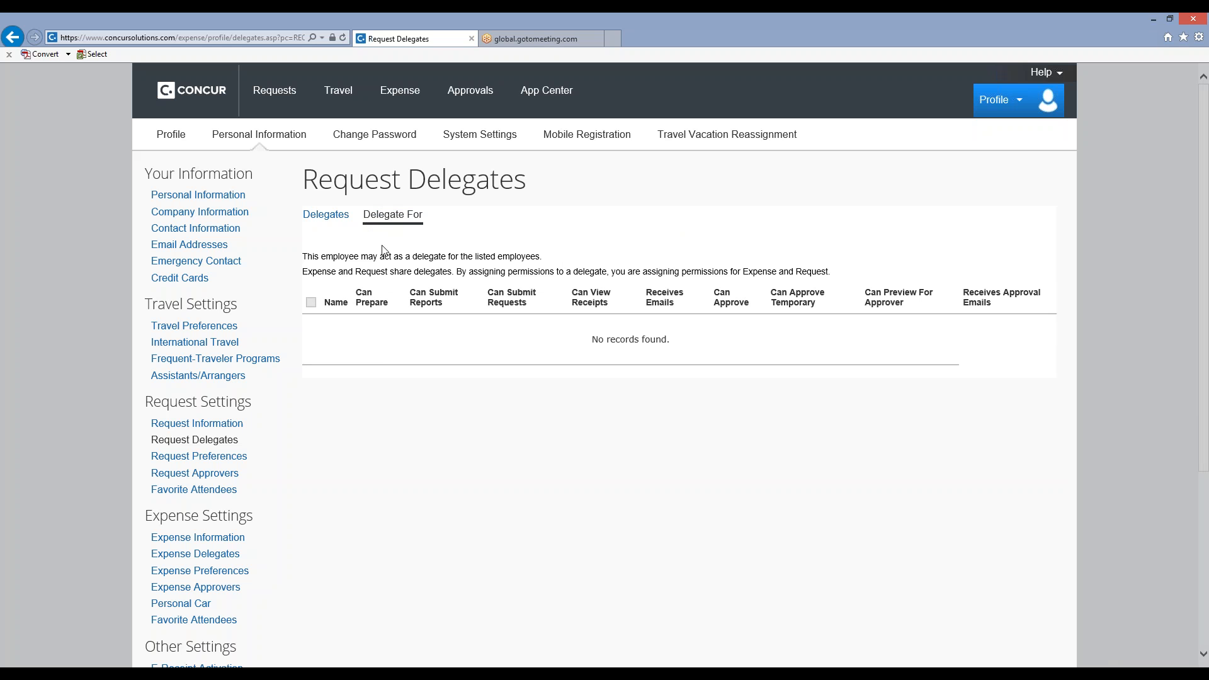
scroll(181, 386, "down", 3)
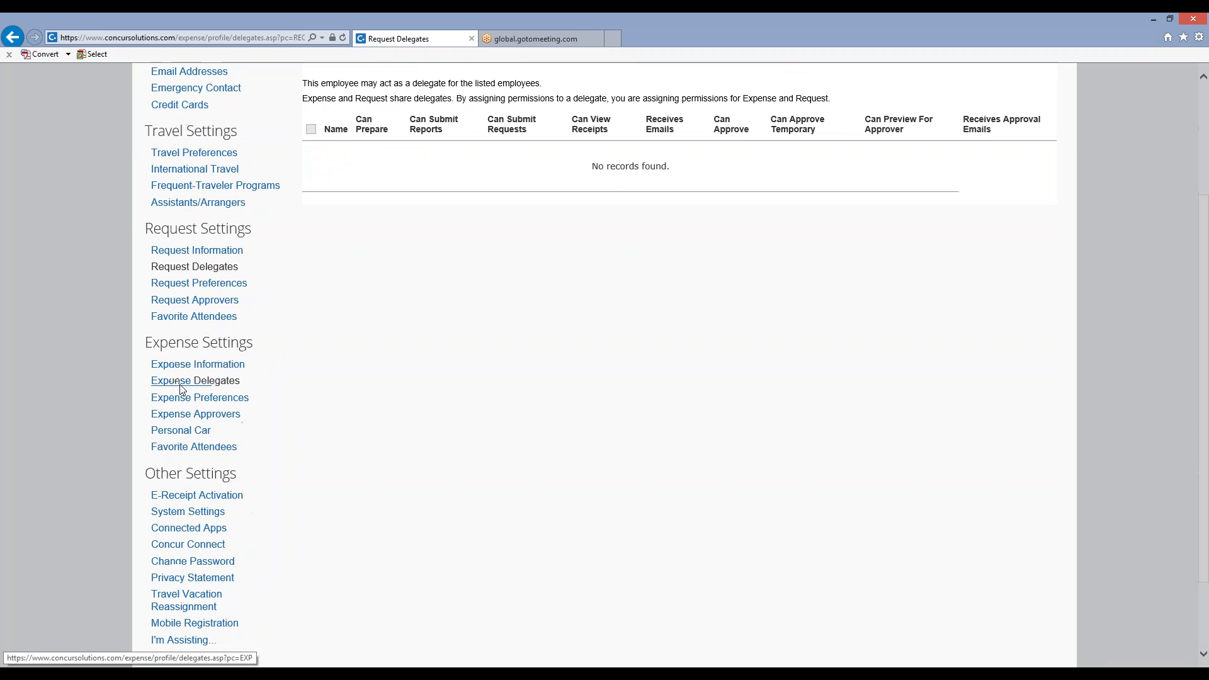
scroll(195, 378, "down", 2)
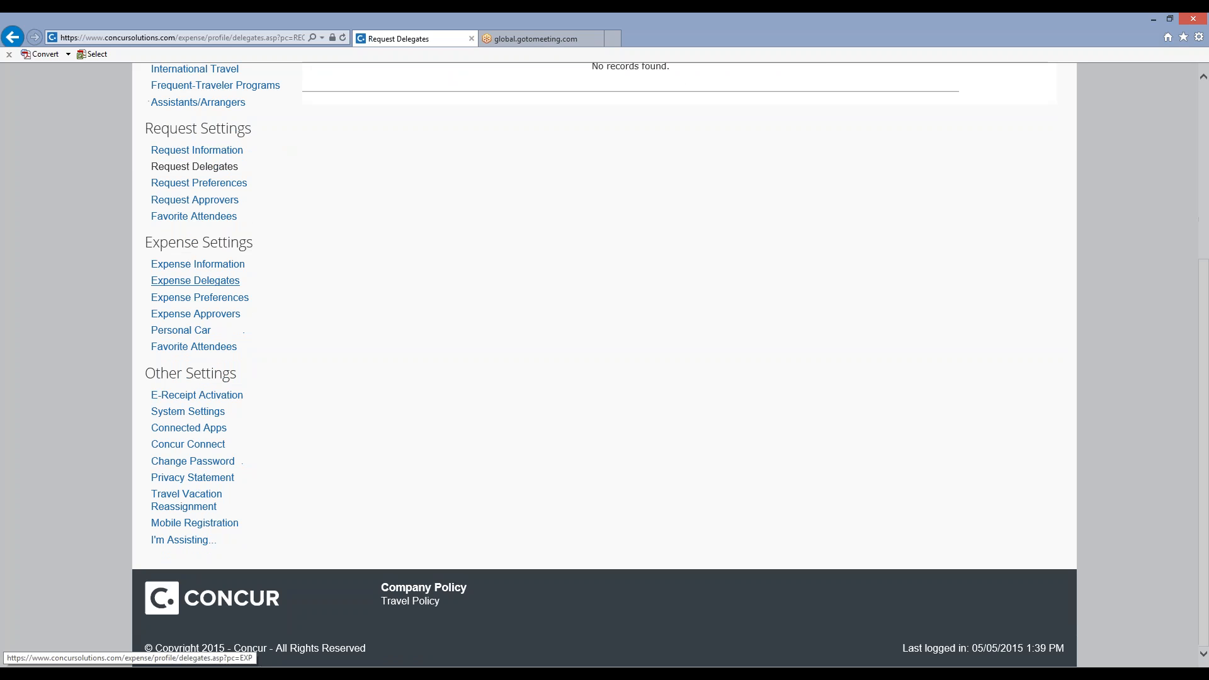
left_click(202, 335)
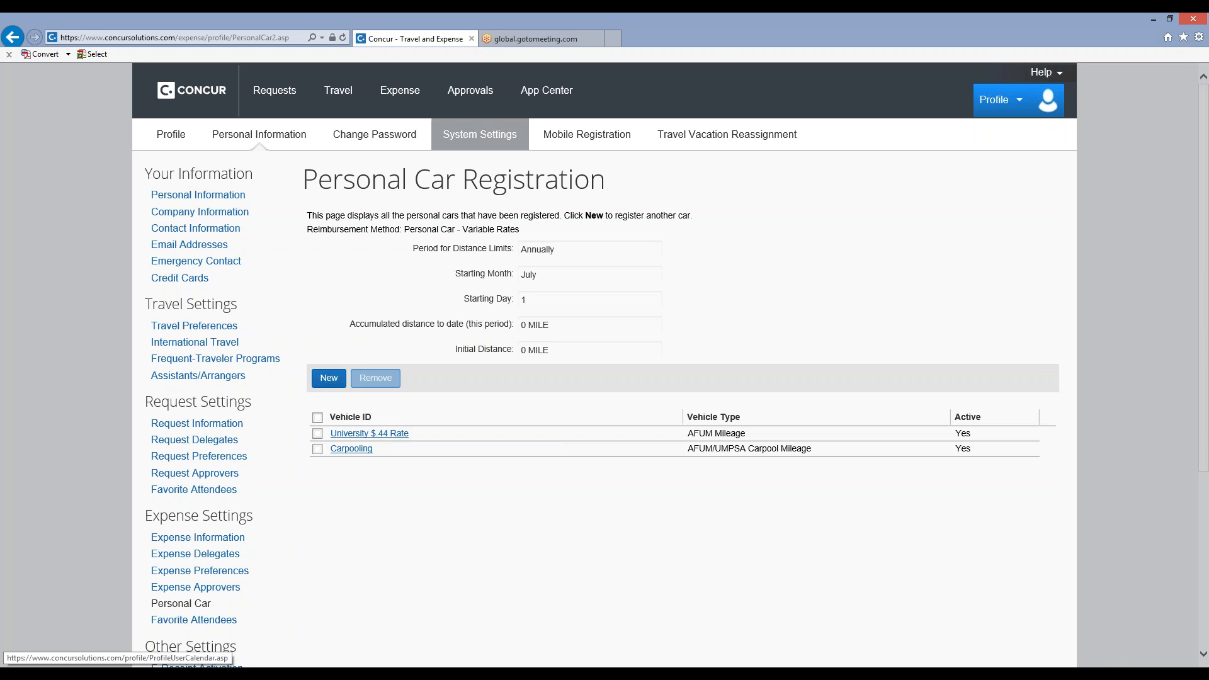
Start registering a new personal car with the vehicle ID COLT Mileage and check the available vehicle types.
left_click(333, 380)
left_click(347, 427)
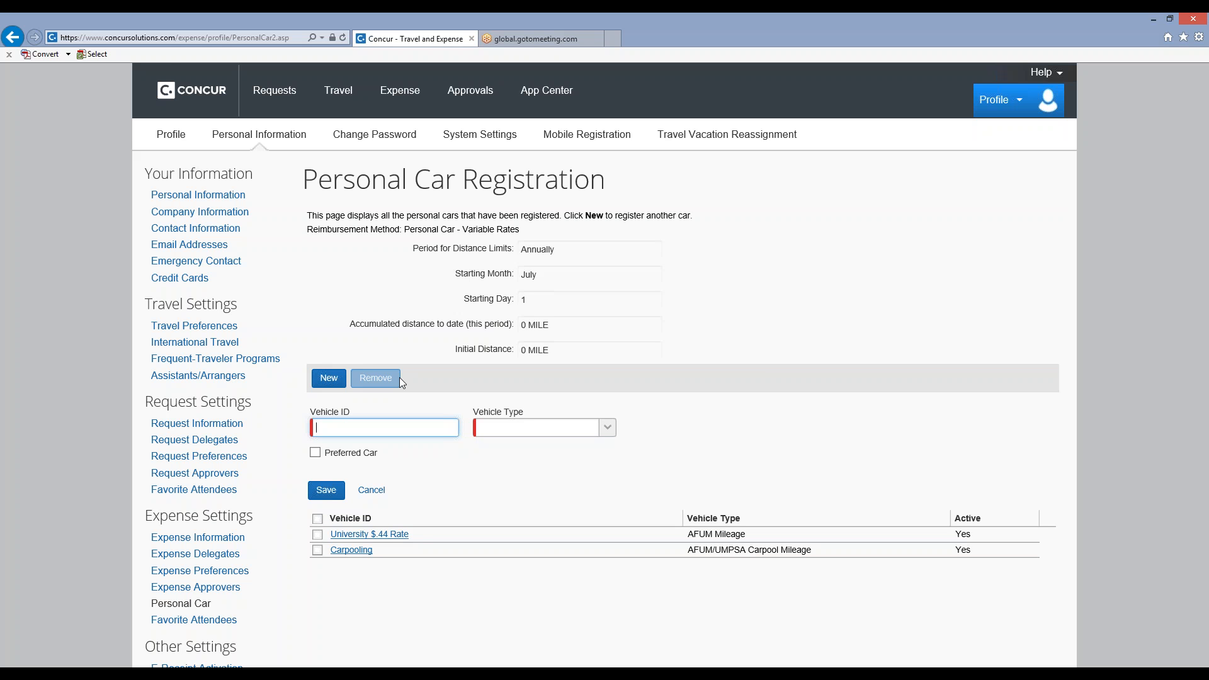
type("COLT Mileage")
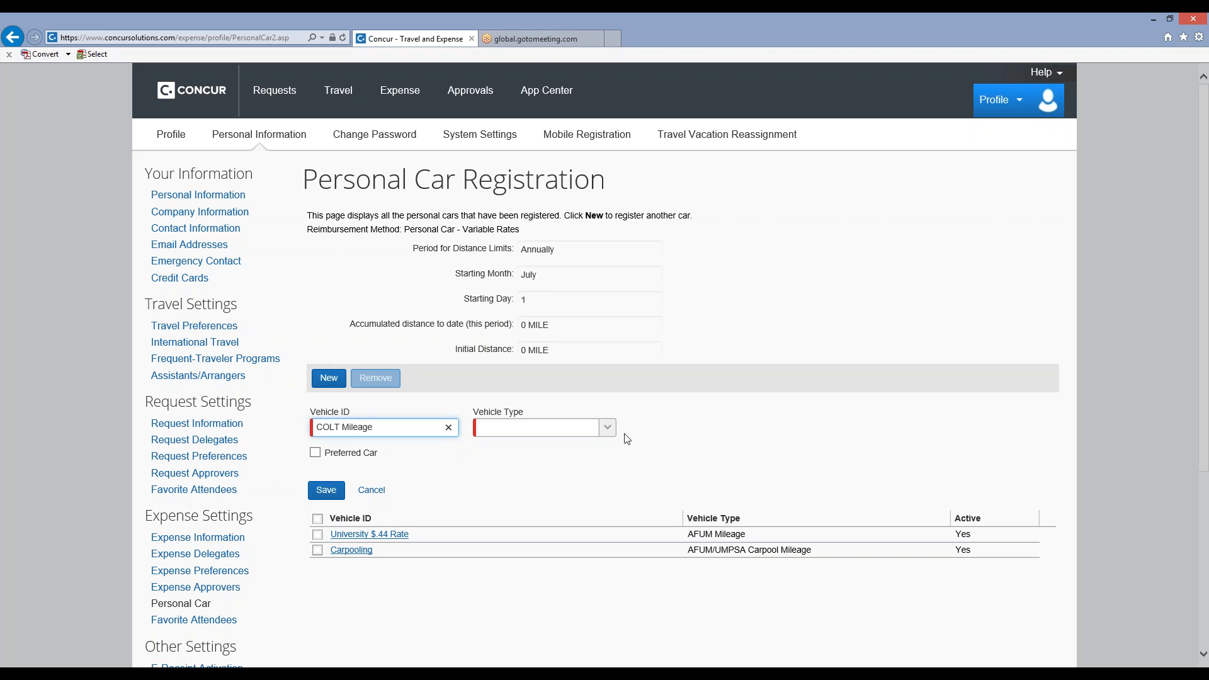
left_click(608, 429)
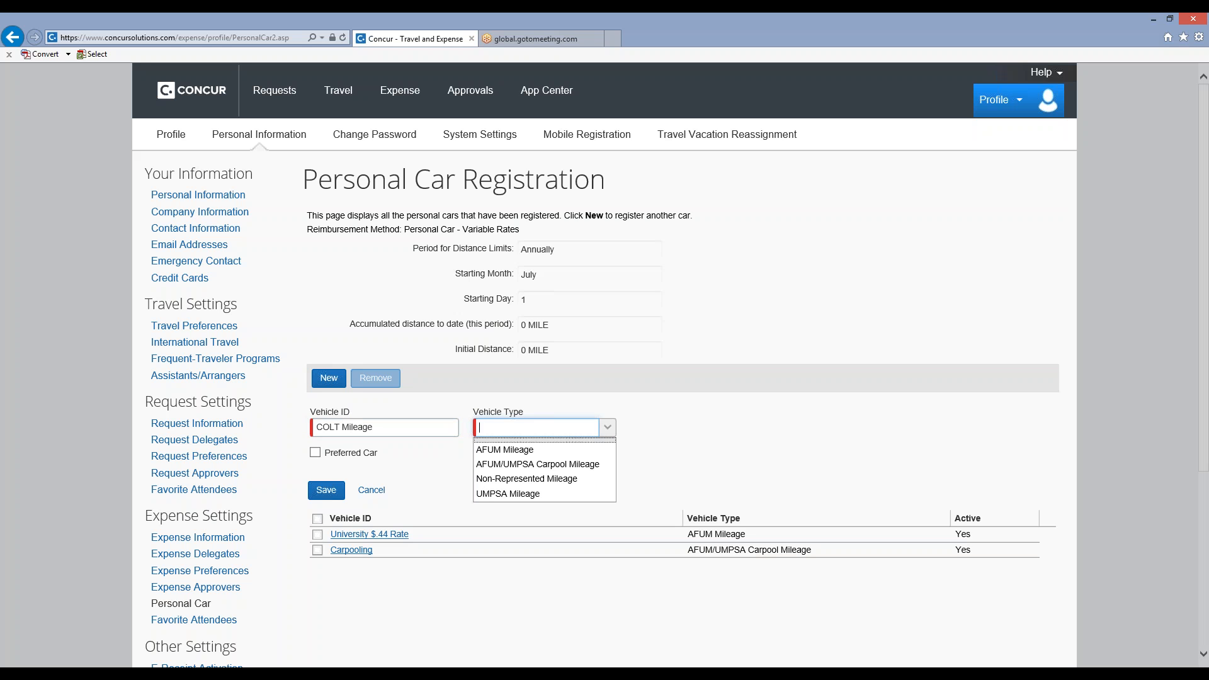
Replace the vehicle ID with UMPSA Mileage, choose the vehicle type UMPSA Mileage, and discard the new car registration.
left_click_drag(388, 427, 314, 428)
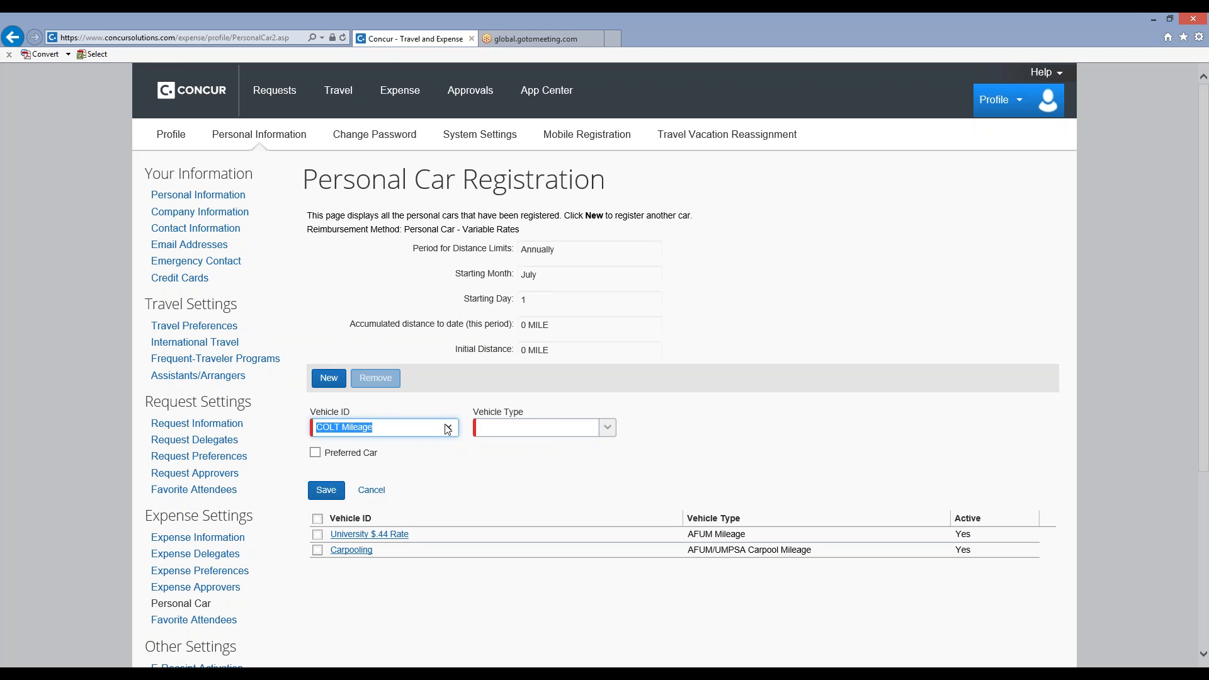
key("BackSpace")
type("UMPSA Mil")
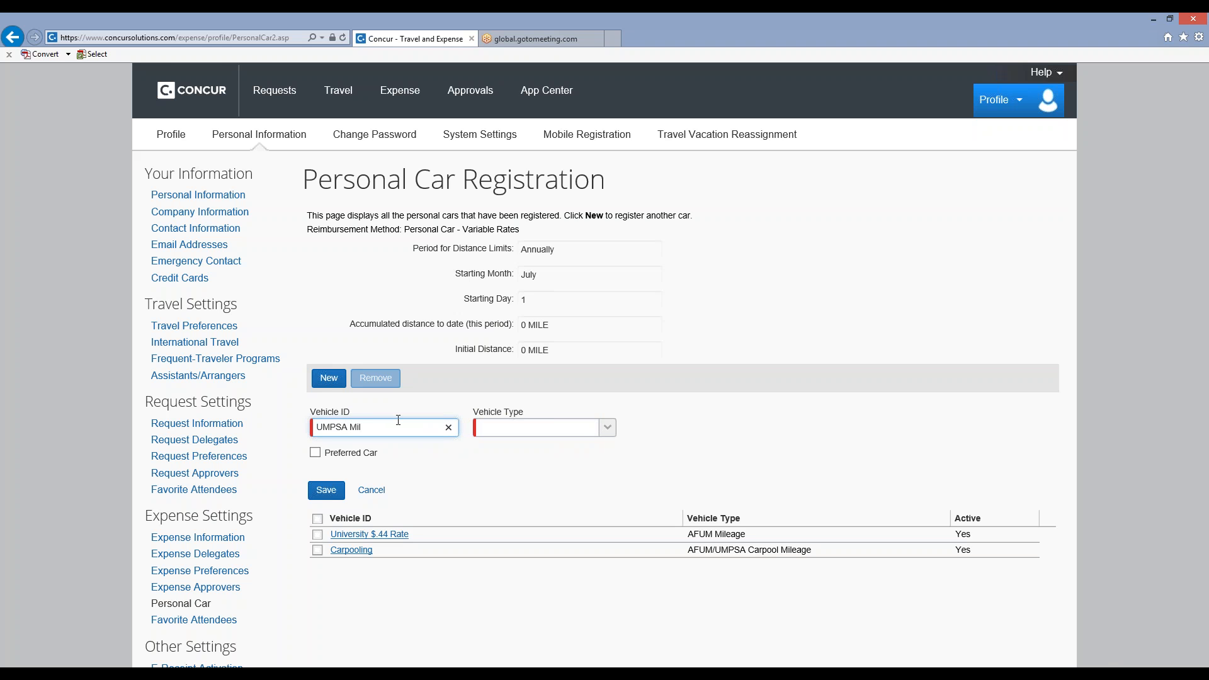
type("eage")
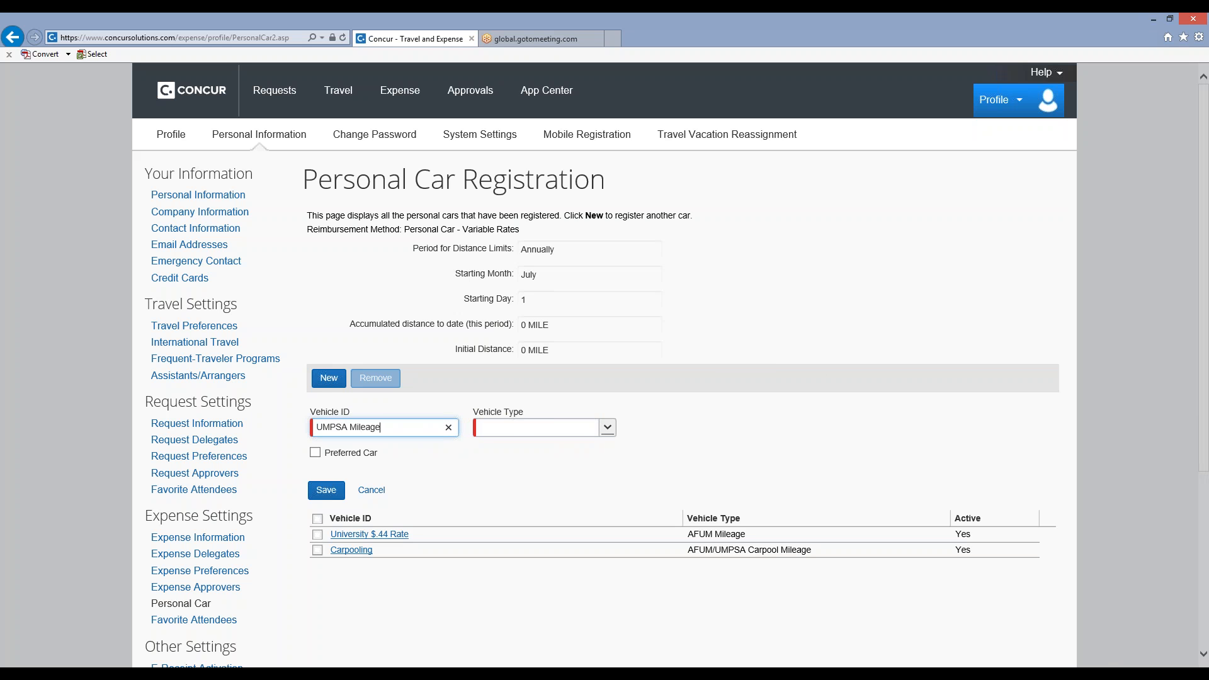
left_click(607, 428)
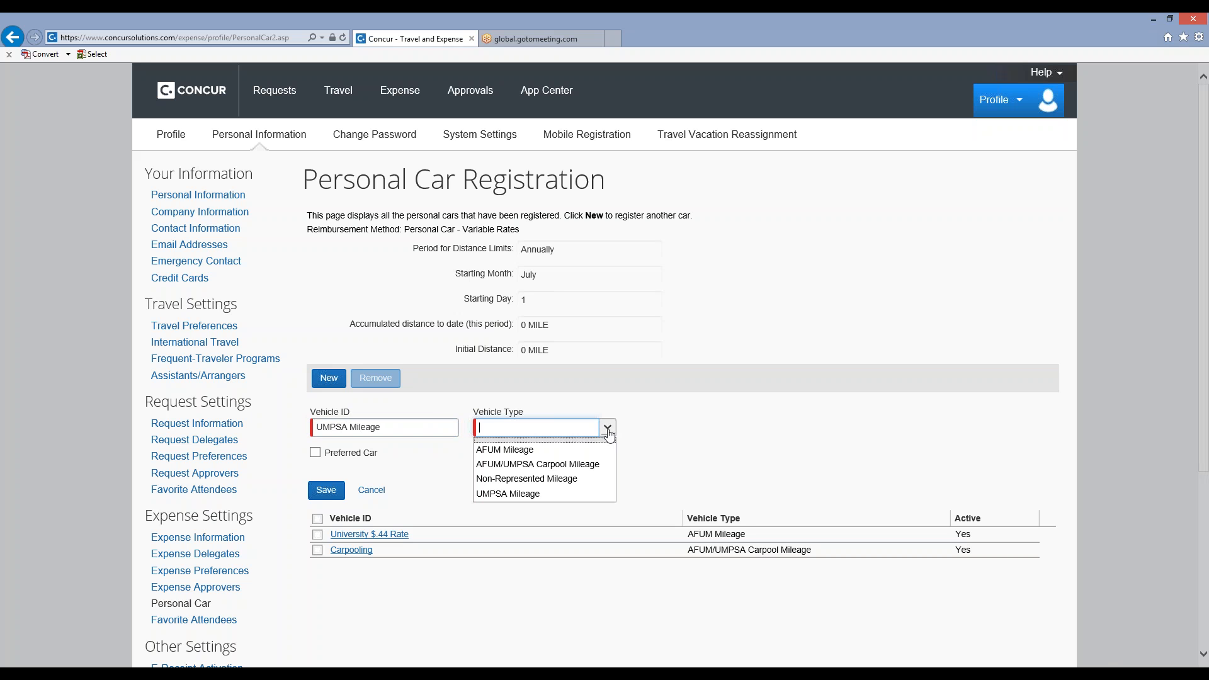
left_click(566, 495)
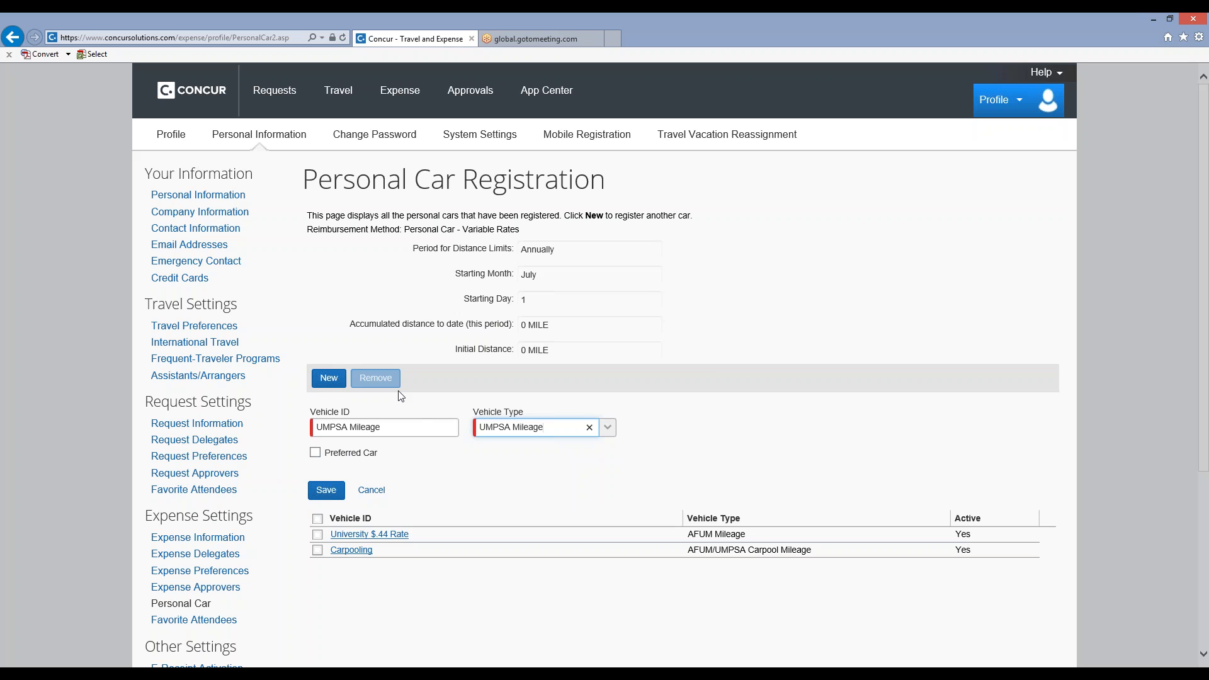
left_click(372, 490)
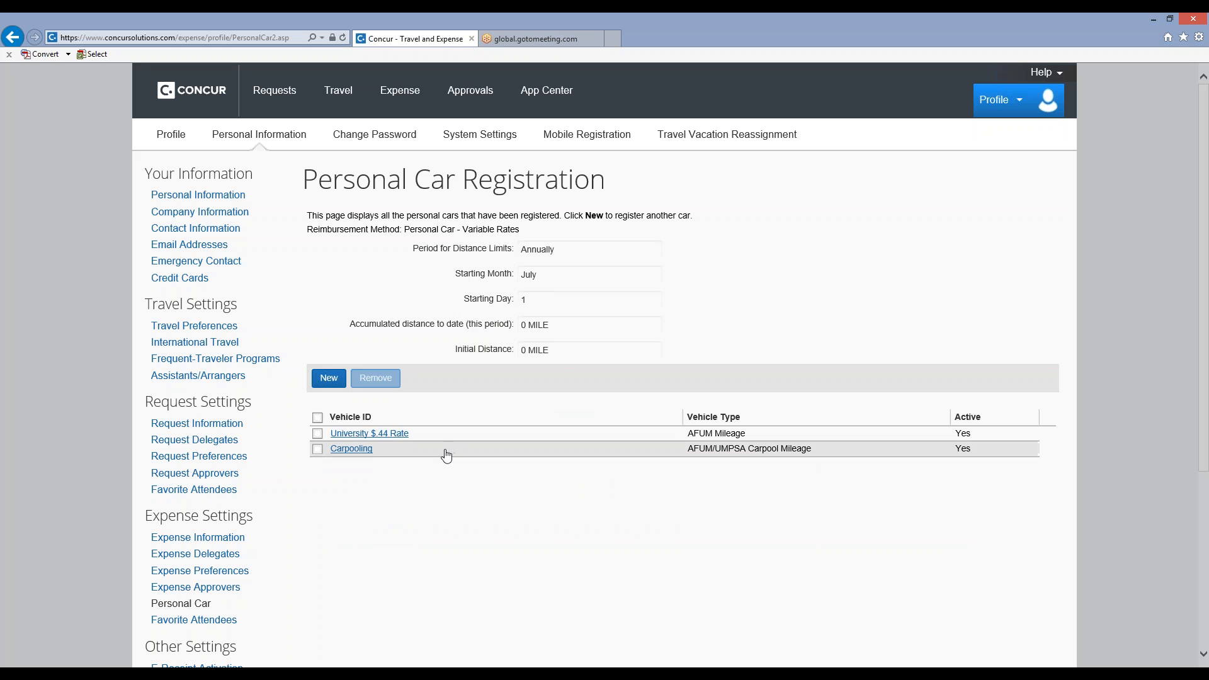
Open the registered University $.44 Rate vehicle and examine its details.
left_click(388, 434)
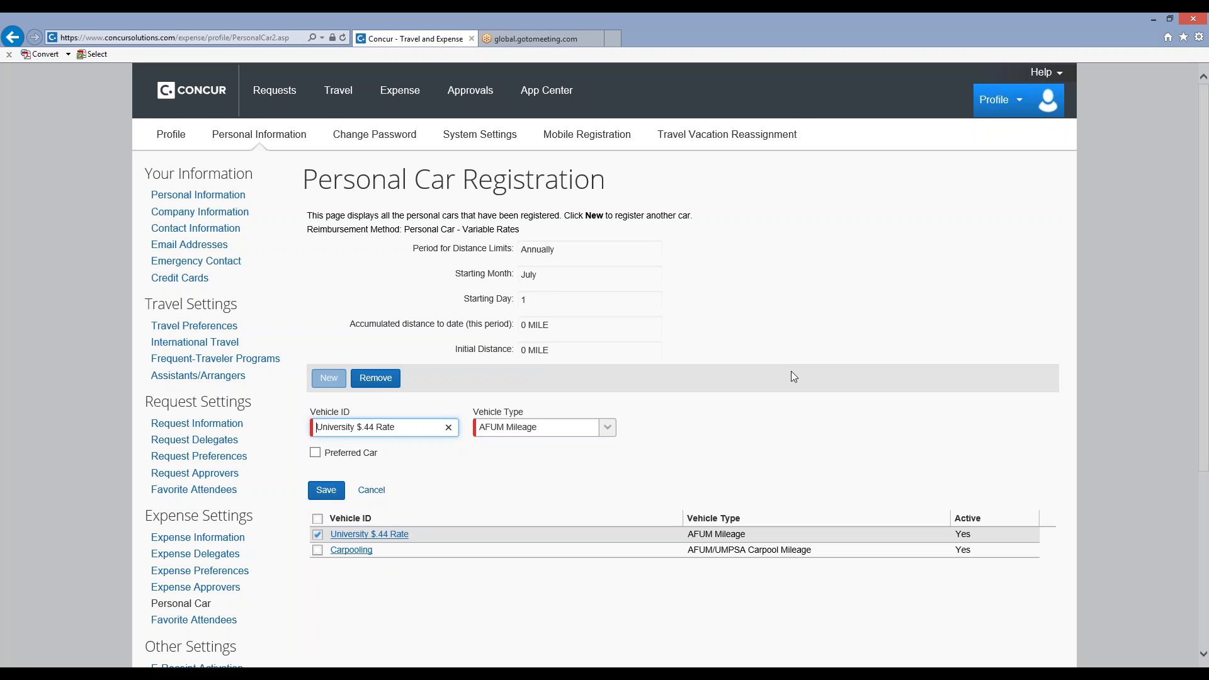
scroll(792, 374, "down", 1)
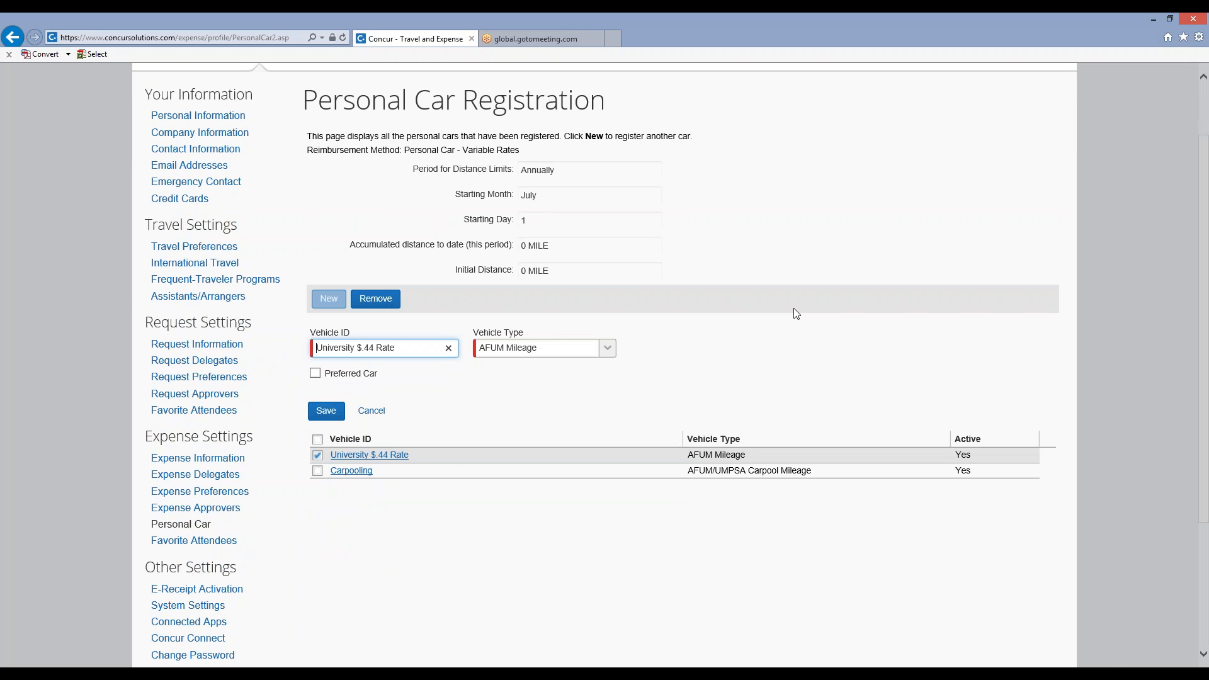
scroll(797, 314, "up", 2)
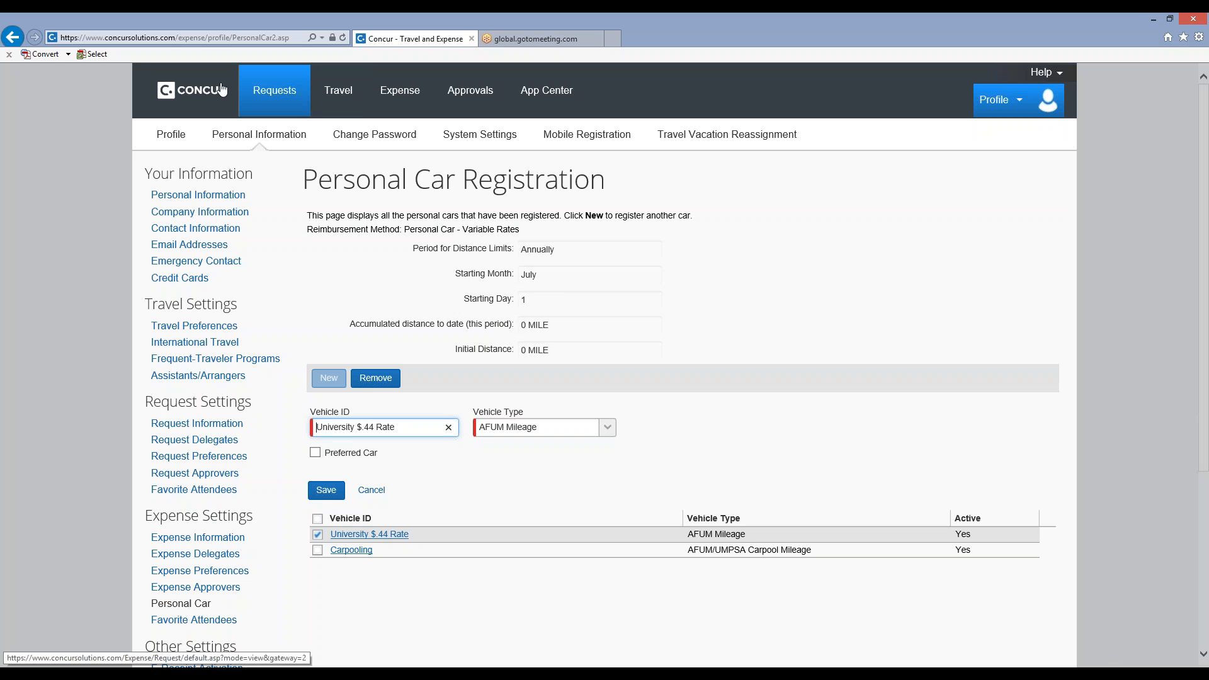
Create a new expense report from the Expense area and name it Personal Paper Purchase.
left_click(210, 101)
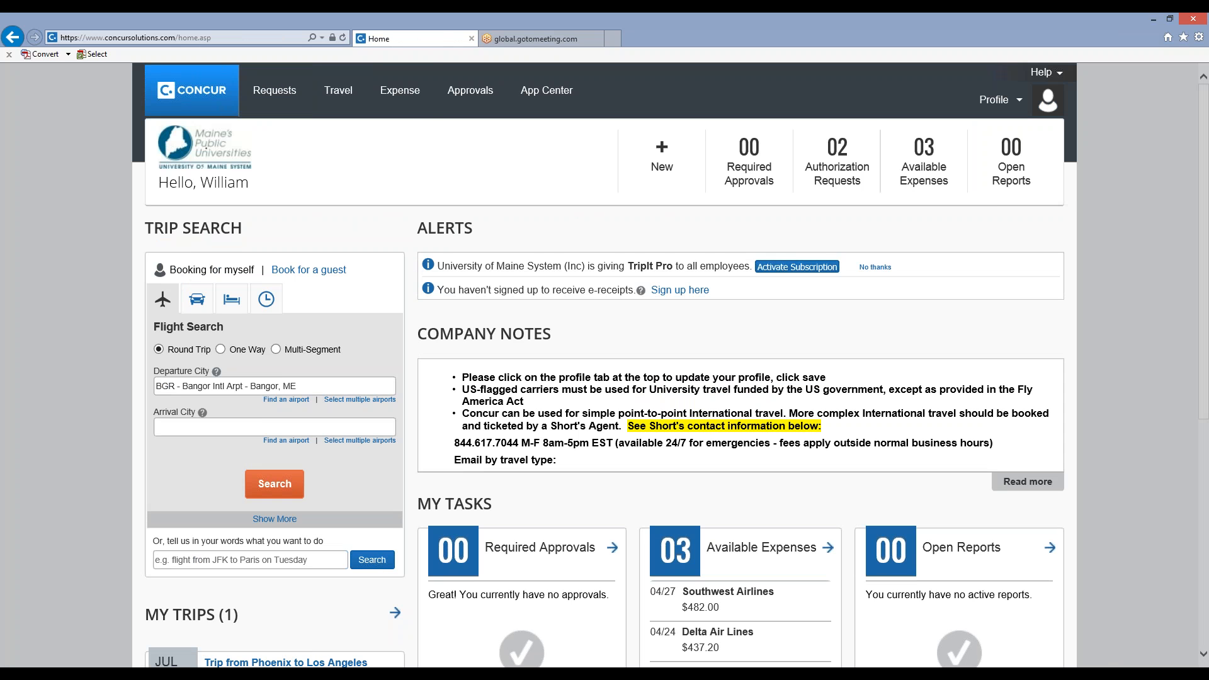
left_click(403, 106)
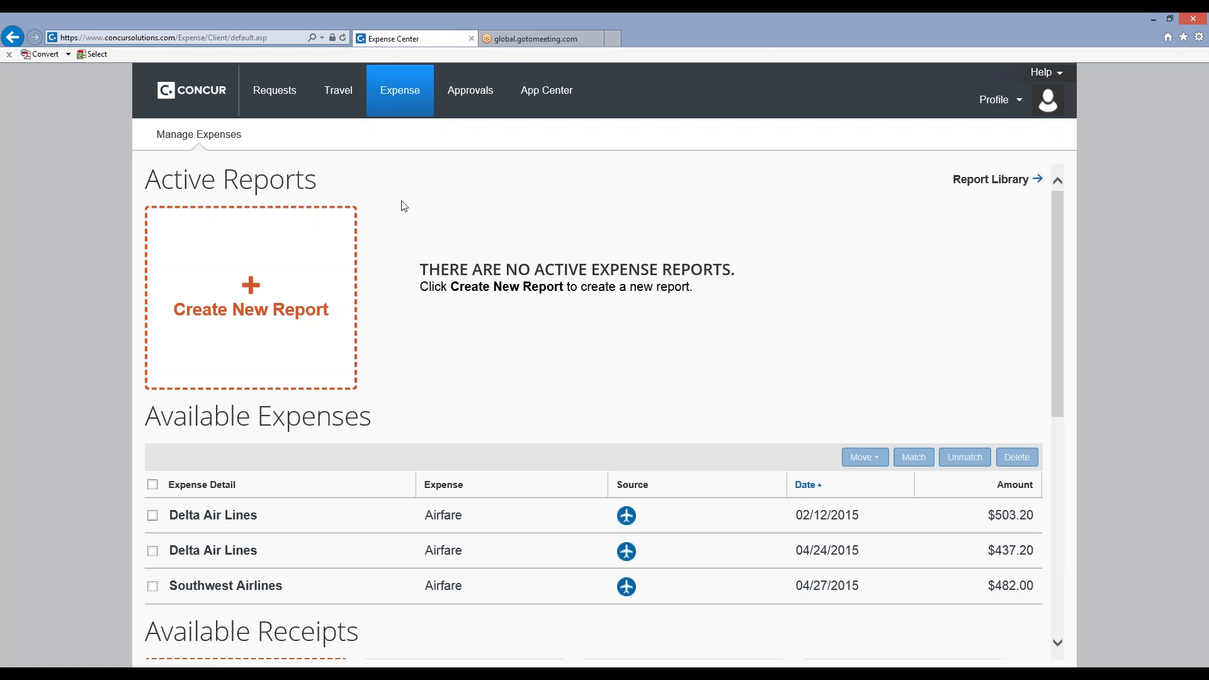
left_click(250, 294)
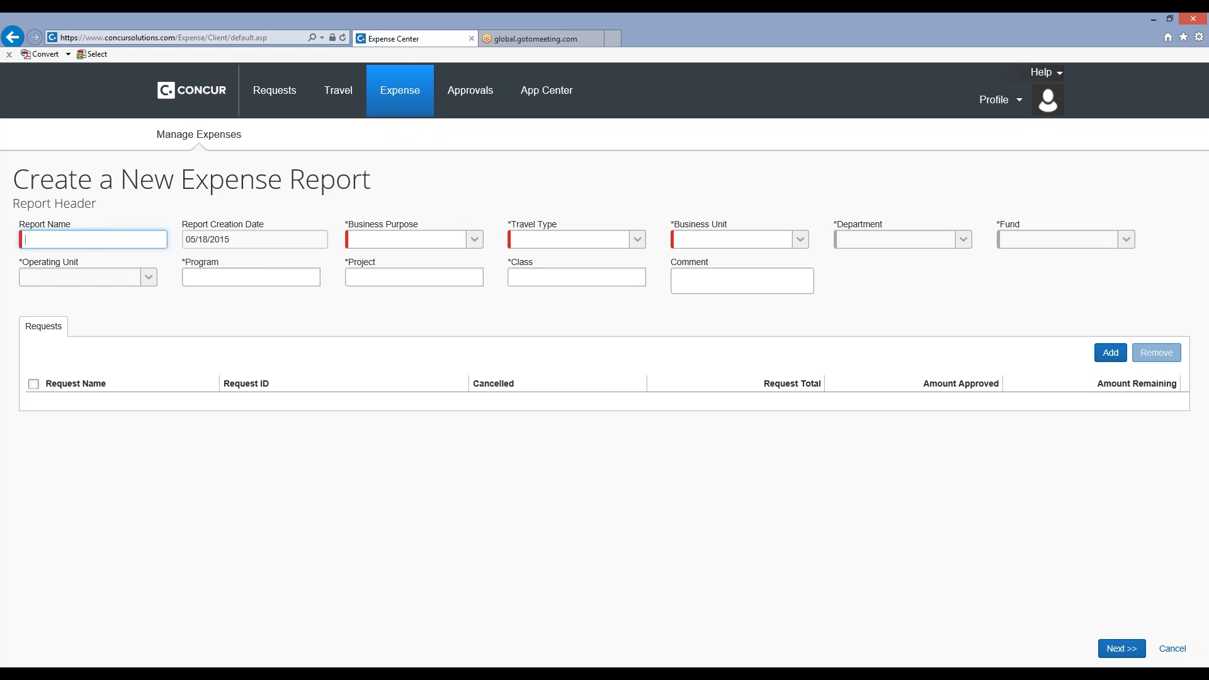
type("Personal Paper Purchase")
key("Tab")
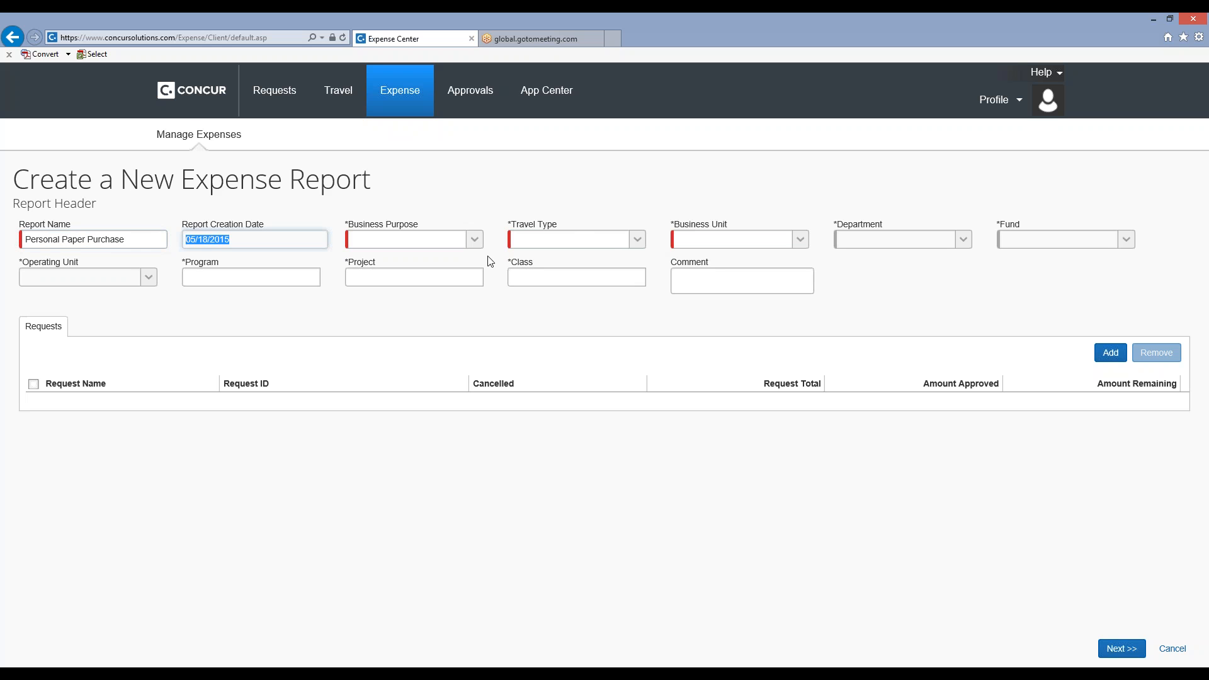
Set the report's business purpose to Non-Travel Expense Reimbursement and its travel type to In-State.
left_click(475, 240)
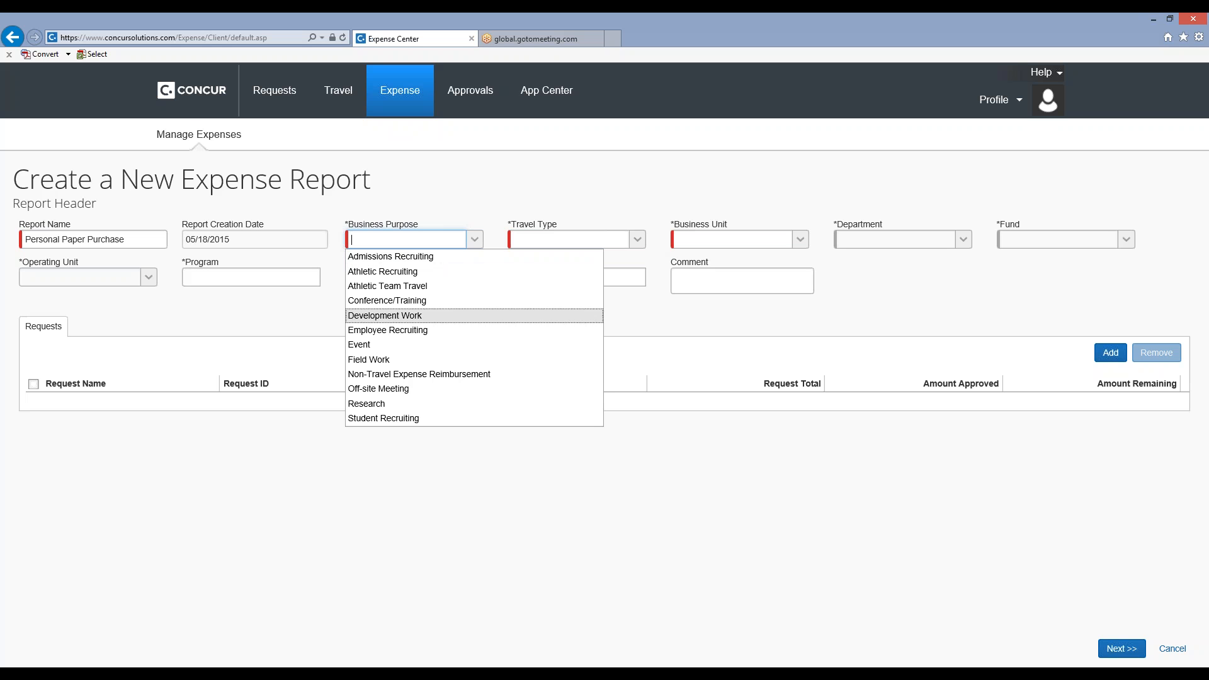
left_click(443, 376)
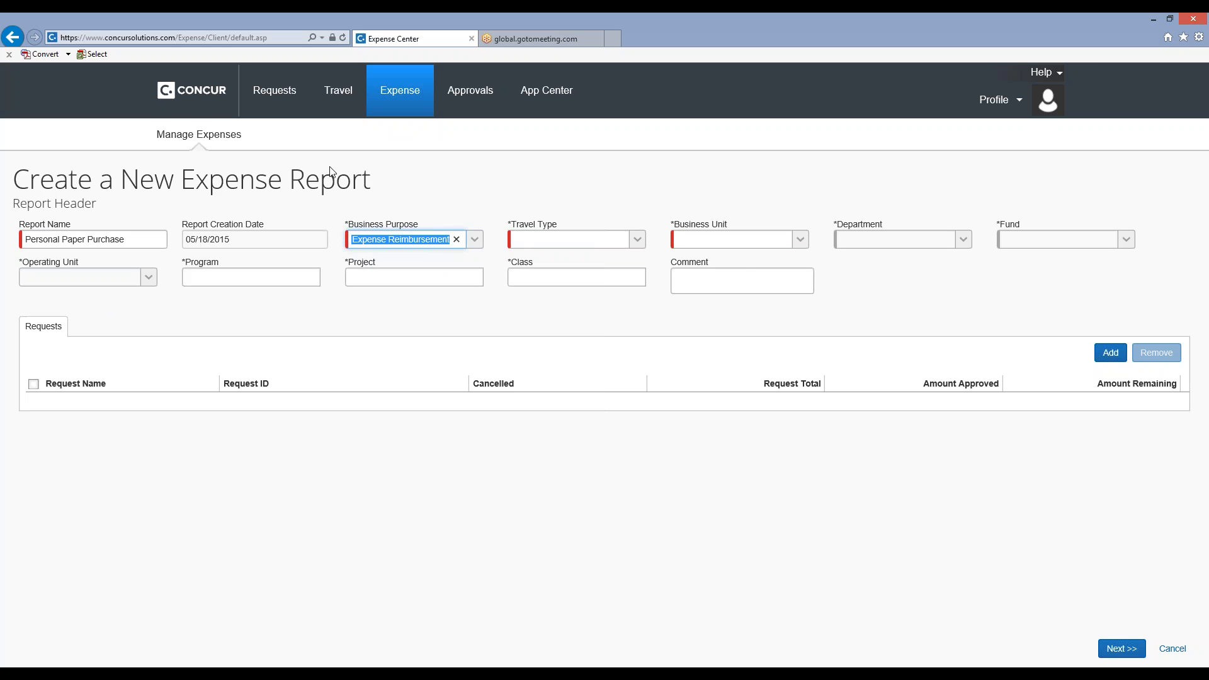
left_click(641, 243)
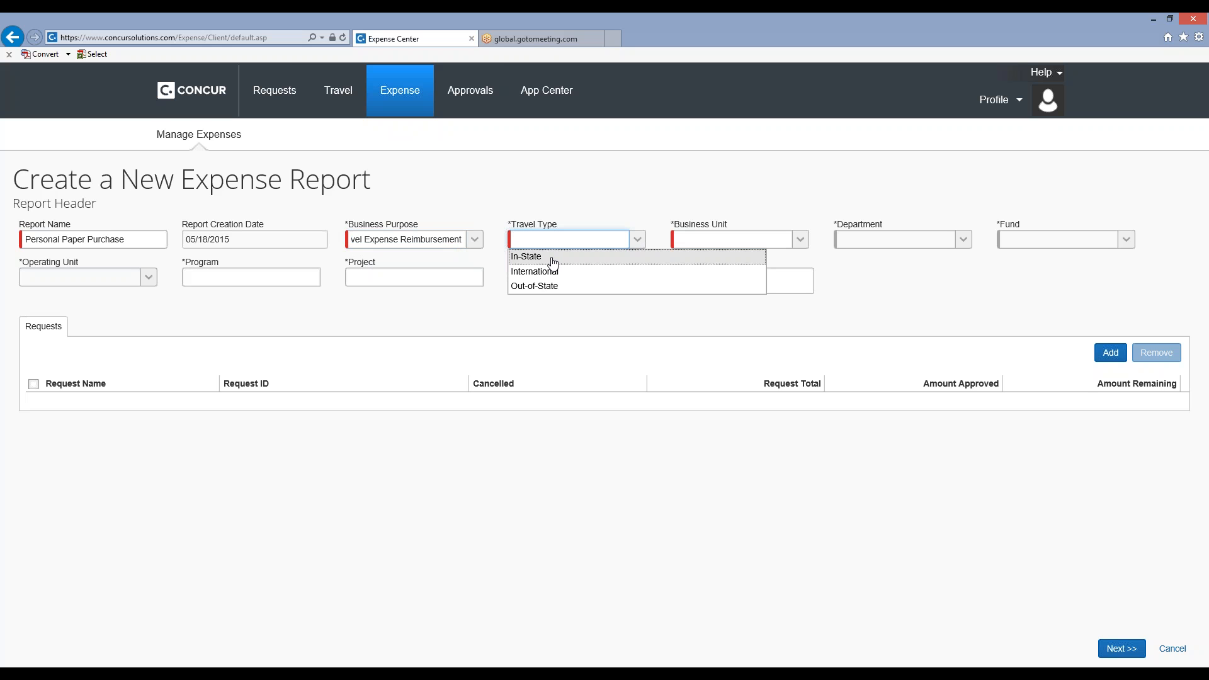
left_click(553, 257)
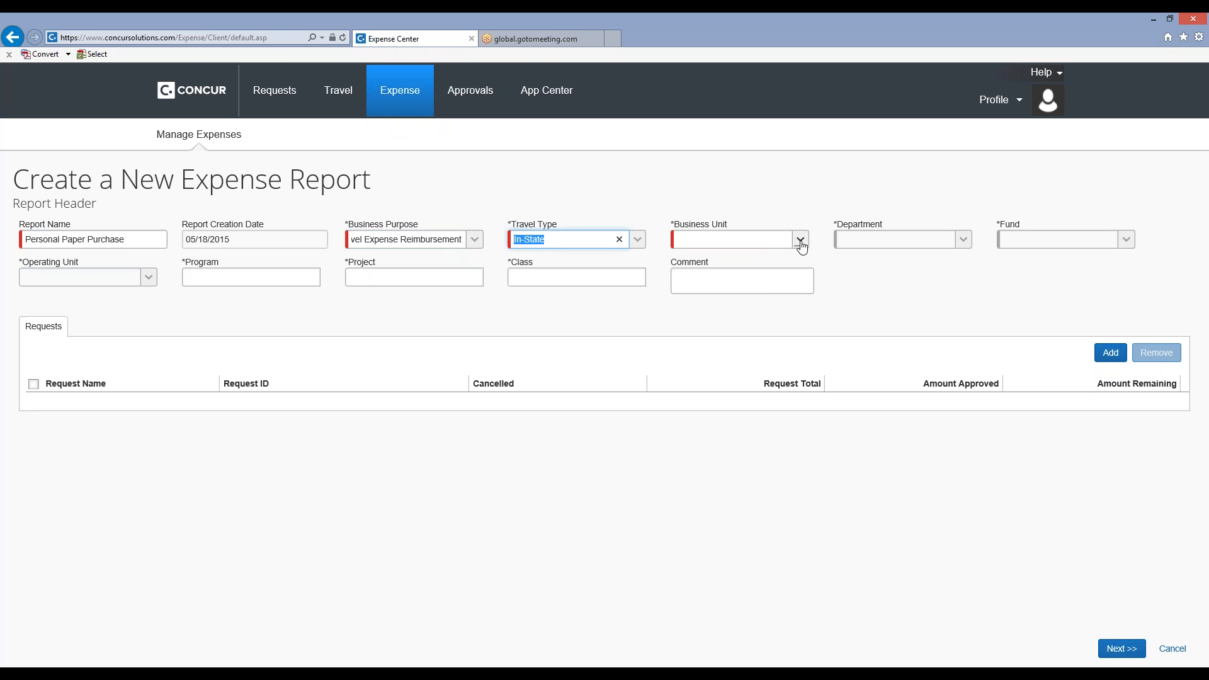
left_click(801, 243)
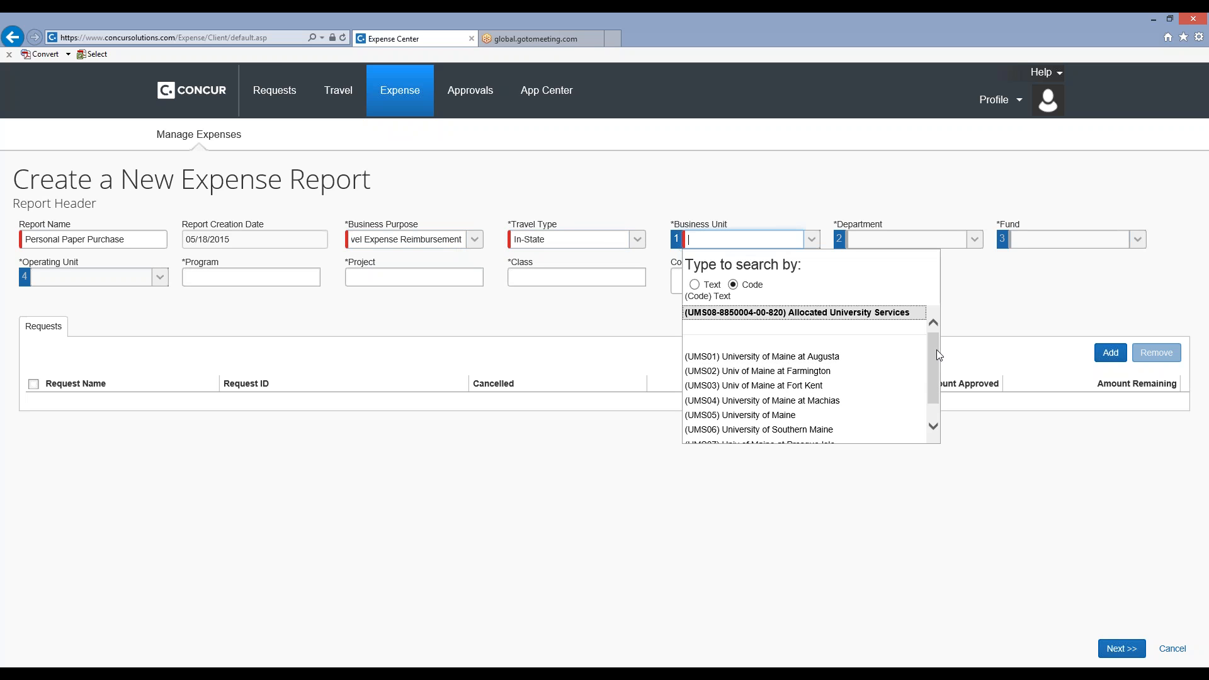
mouse_move(935, 350)
left_mouse_down()
mouse_move(933, 369)
mouse_move(935, 339)
left_mouse_up()
left_click(775, 315)
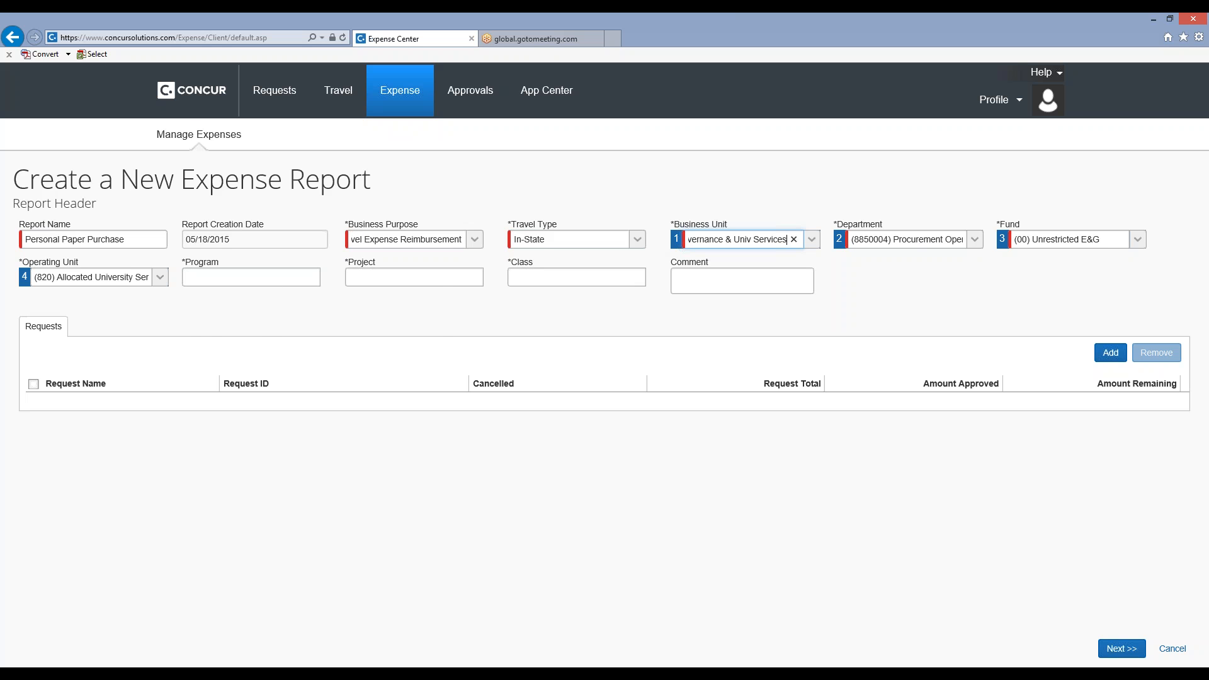
Try searching the Program field by either text or code with 86, 85 and 8, and leave it blank.
left_click(254, 278)
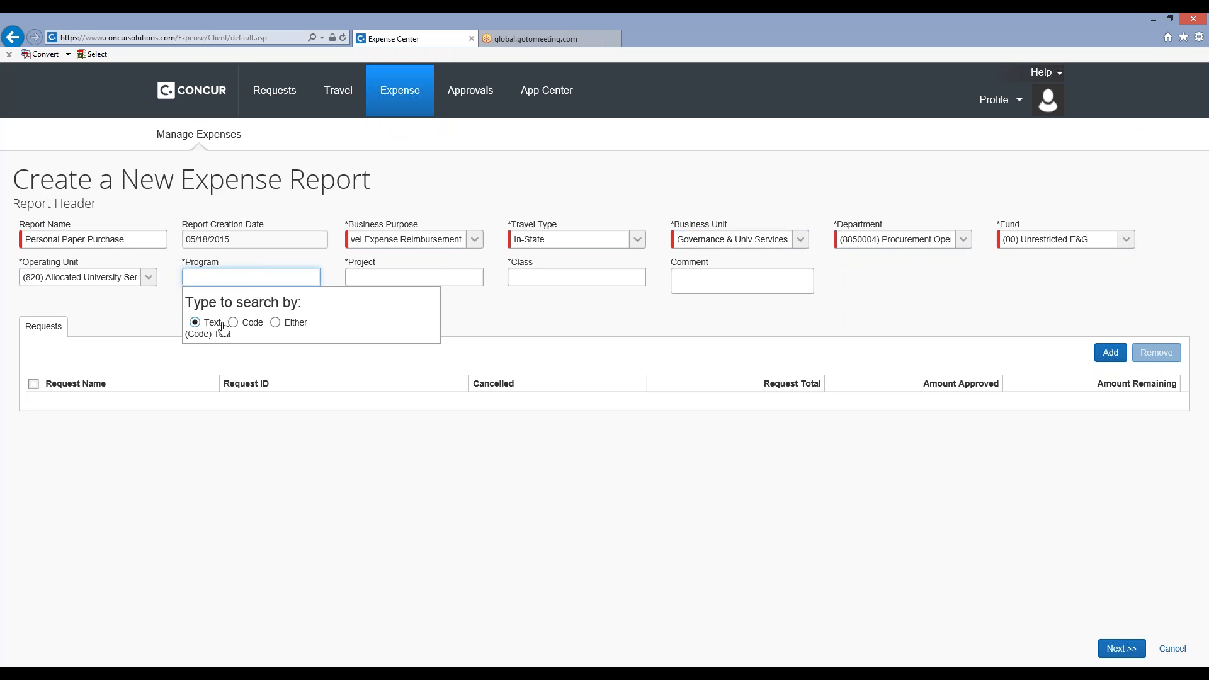
left_click(275, 323)
type("86")
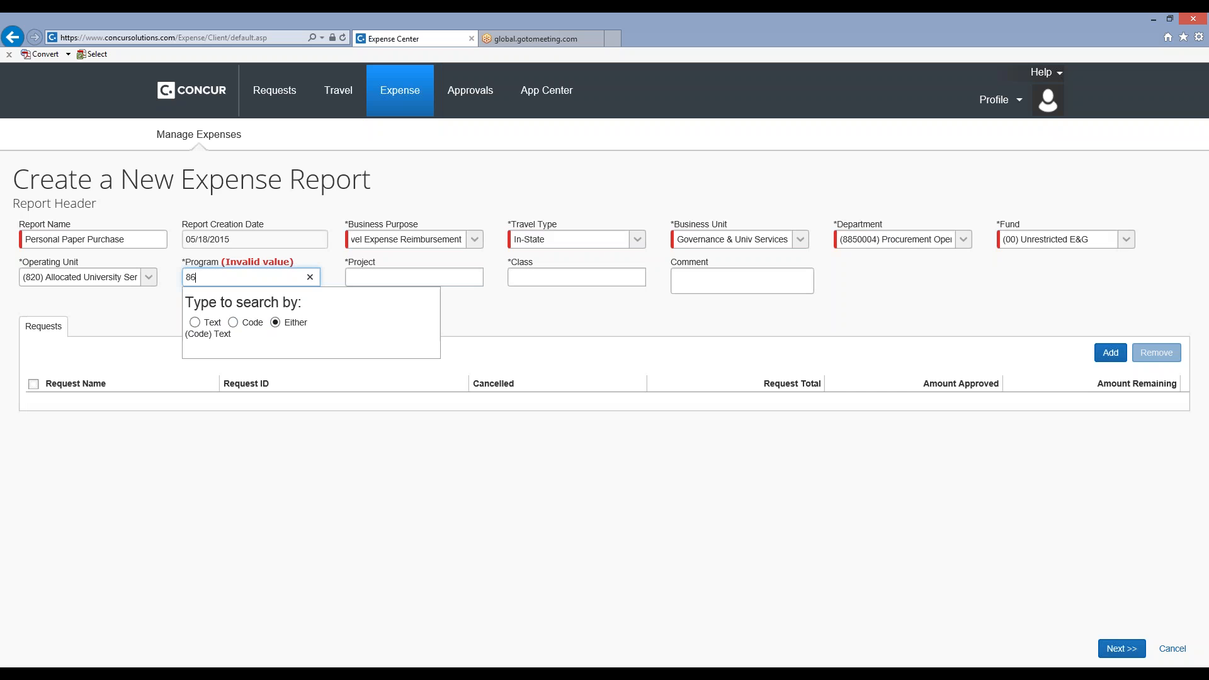
key("BackSpace")
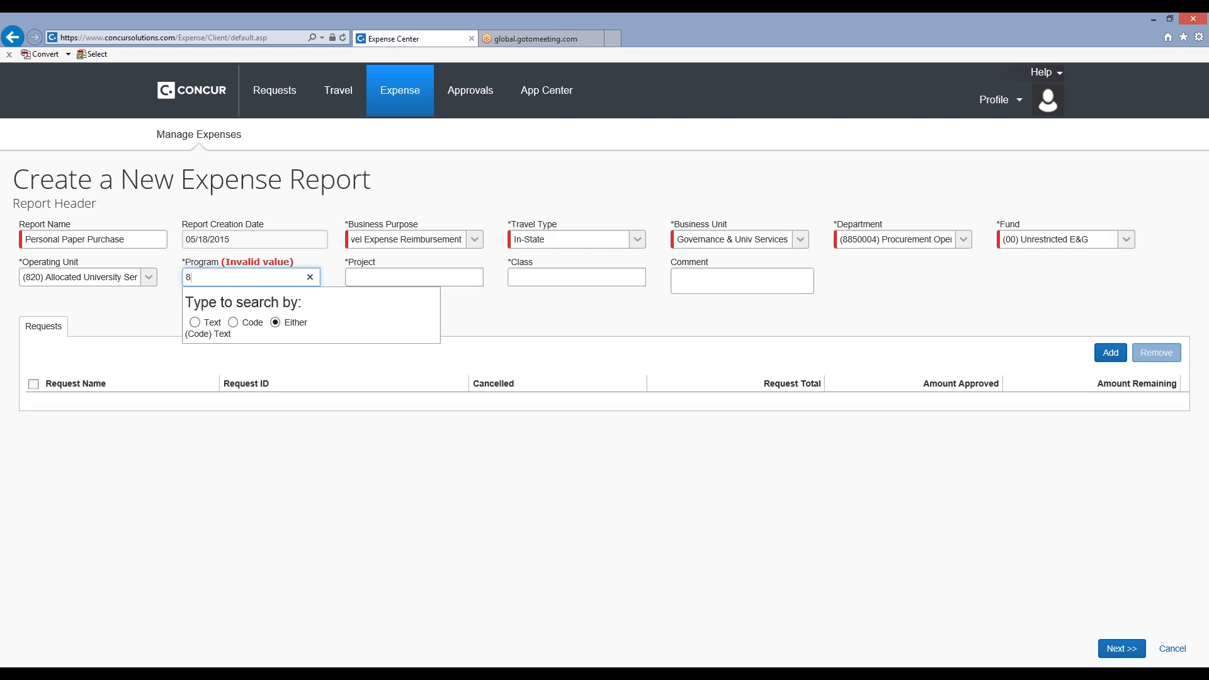
type("5")
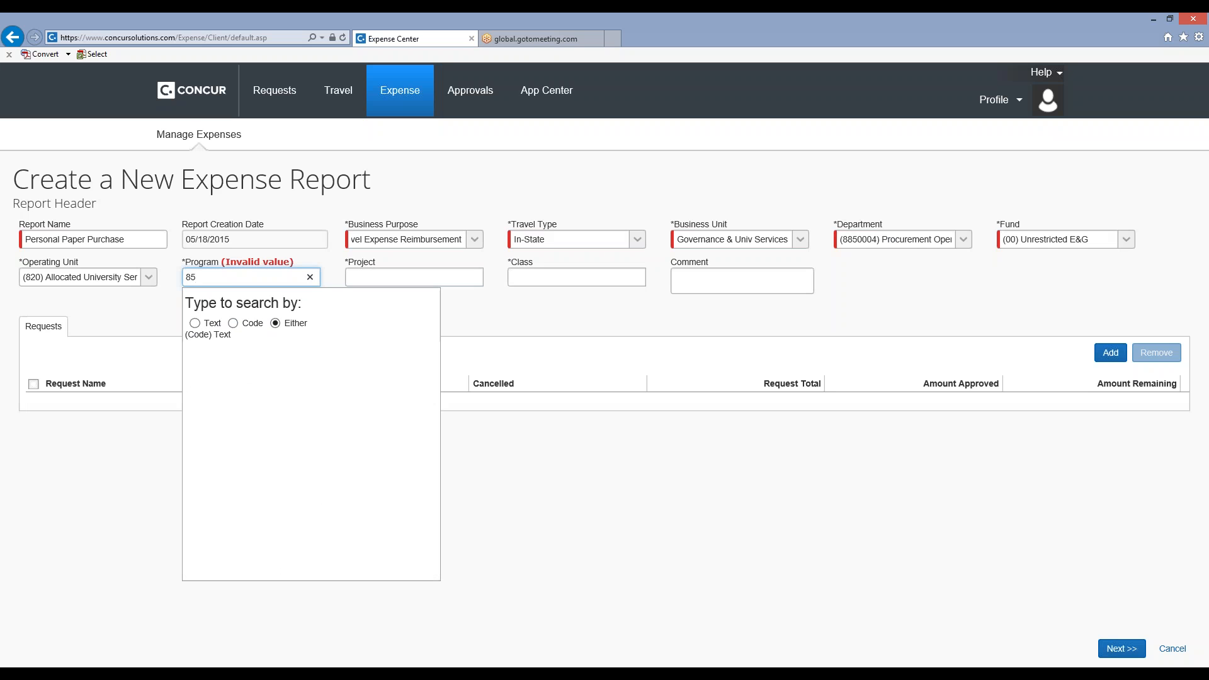
key("BackSpace")
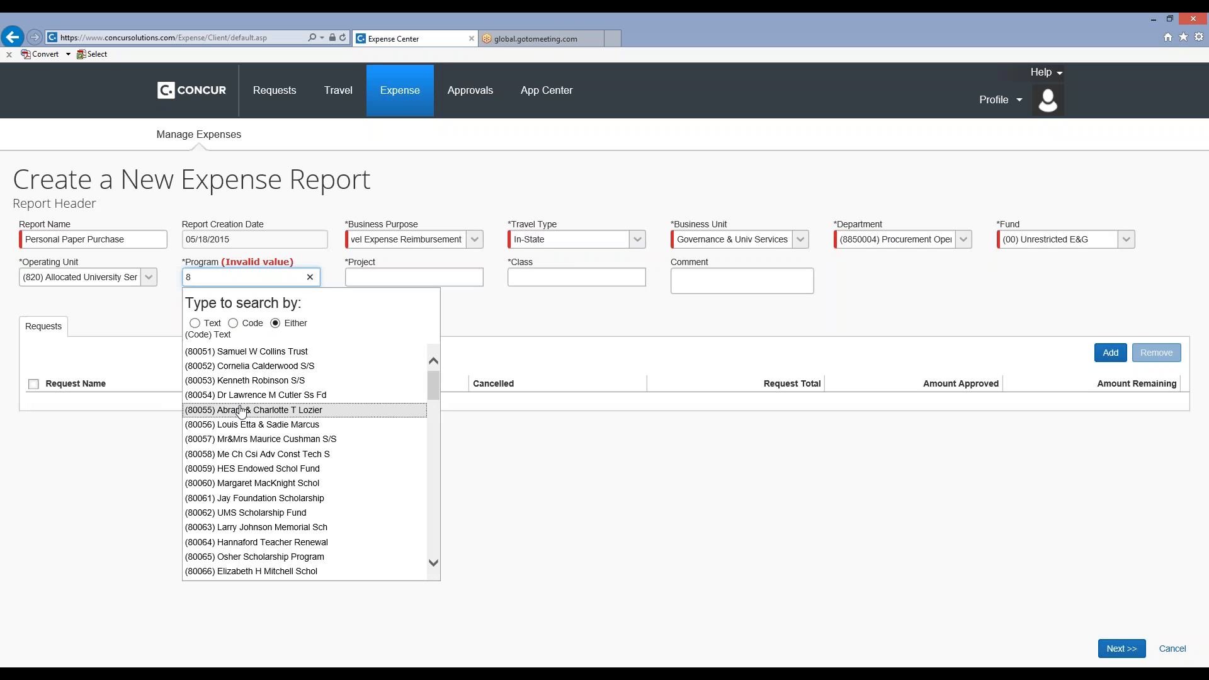
left_click(573, 298)
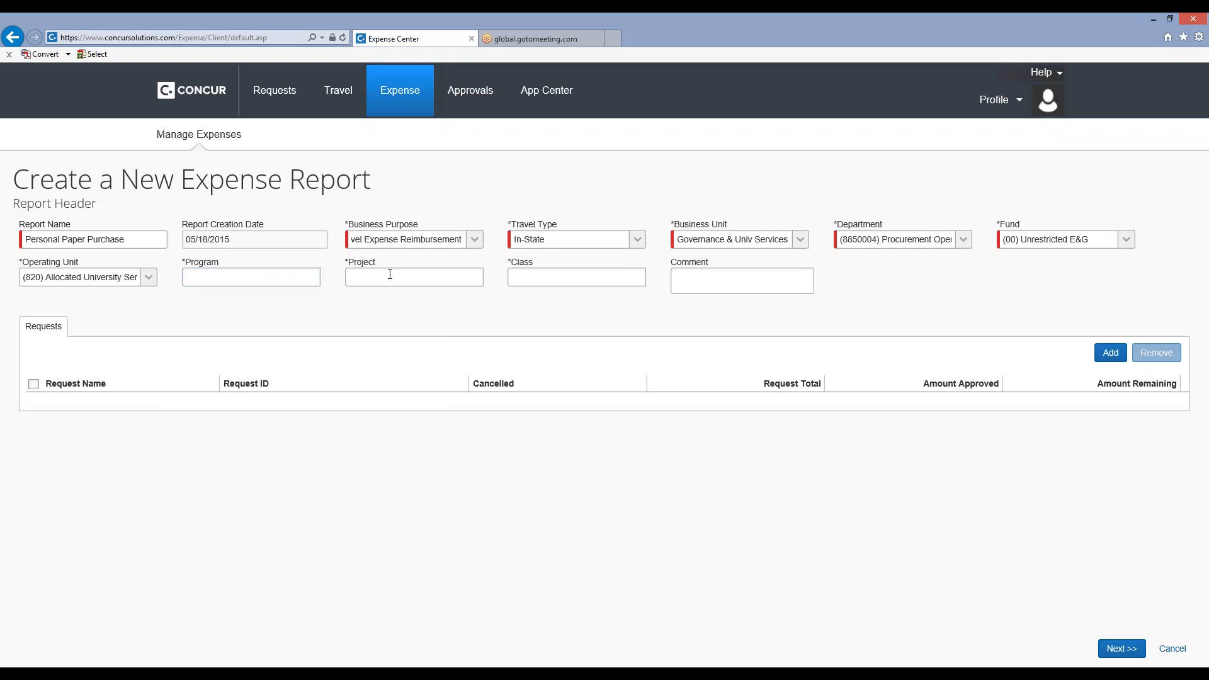
Leave the Class field blank, continue past the report header, and answer No to the question about travel meals.
left_click(557, 279)
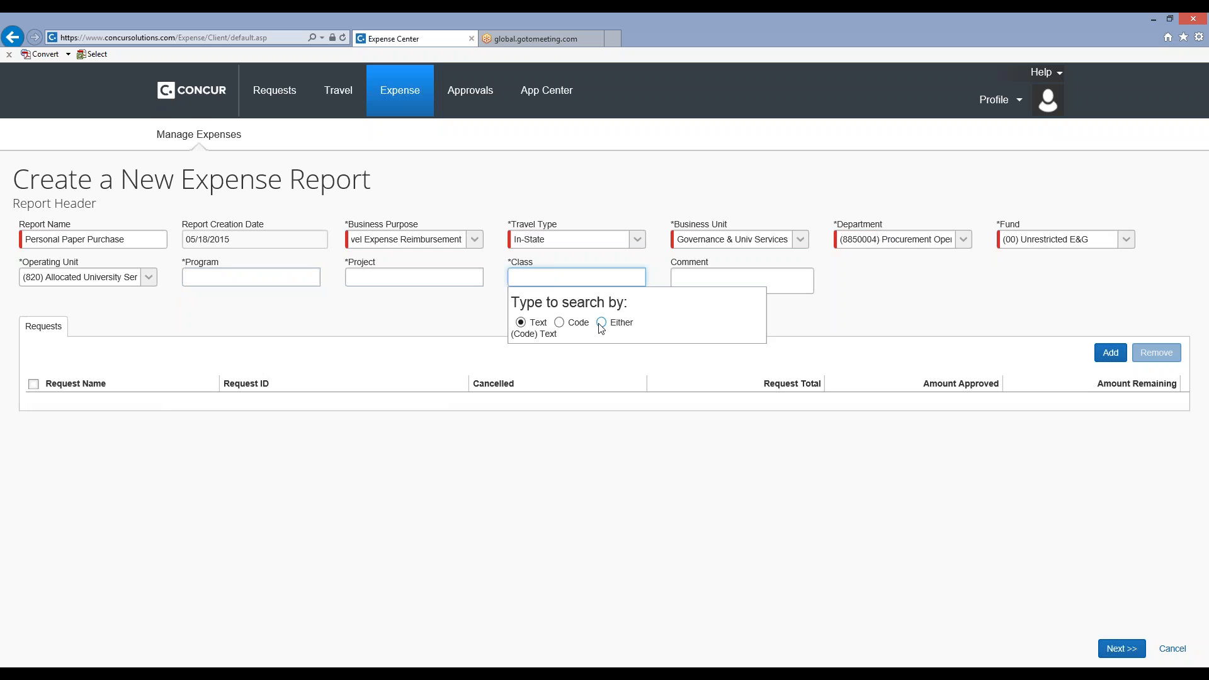
left_click(910, 316)
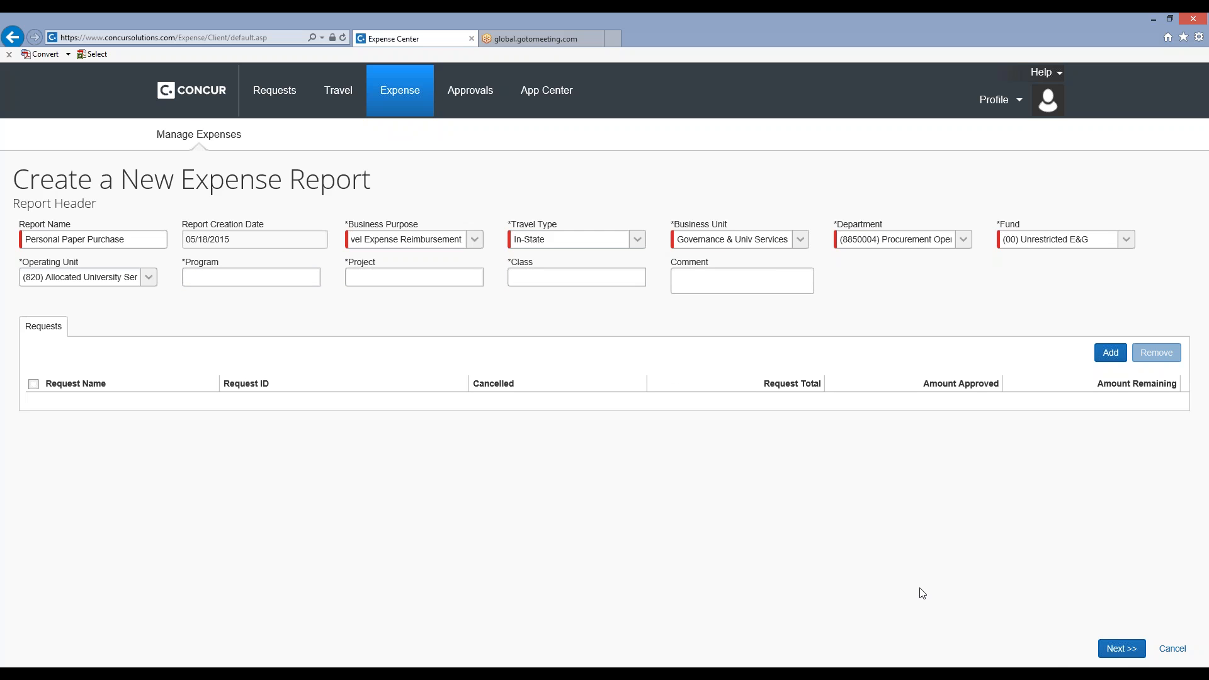
left_click(1120, 653)
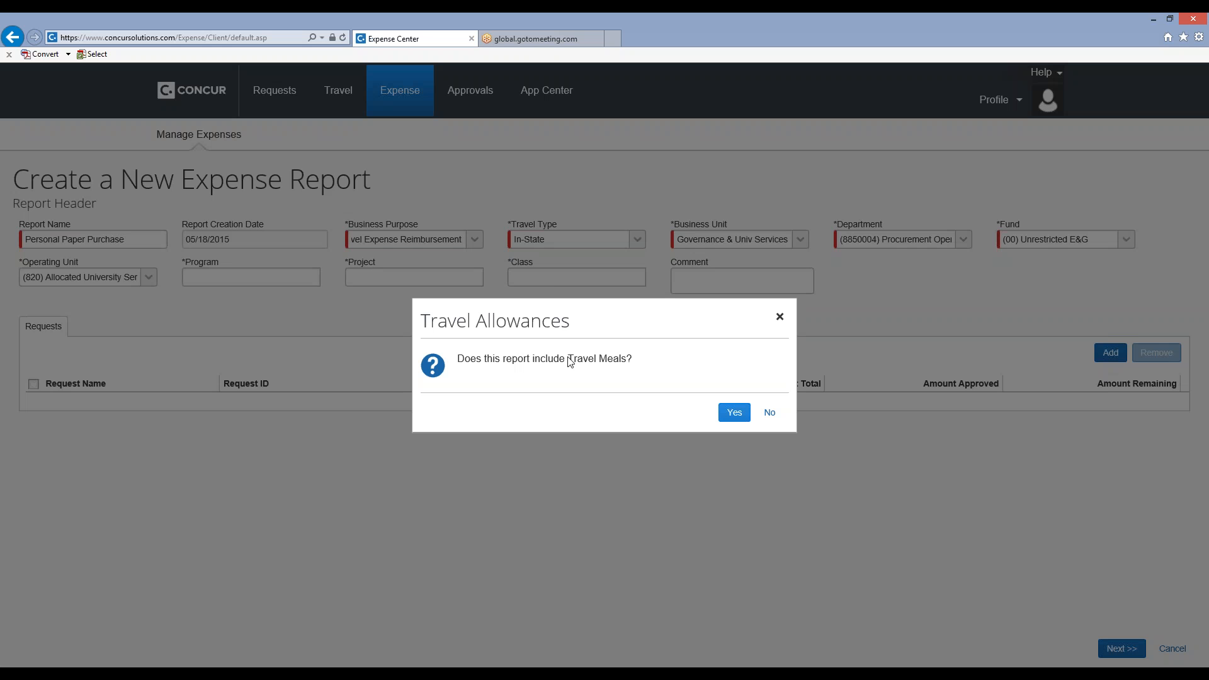
left_click(773, 414)
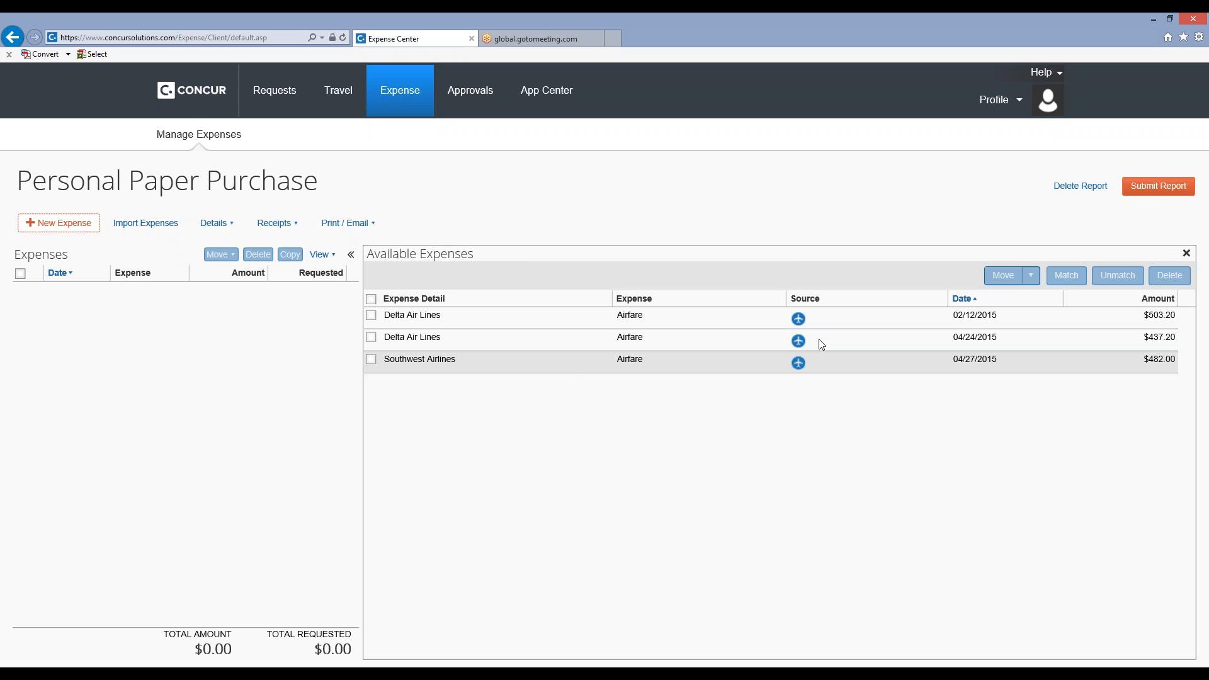
left_click(798, 363)
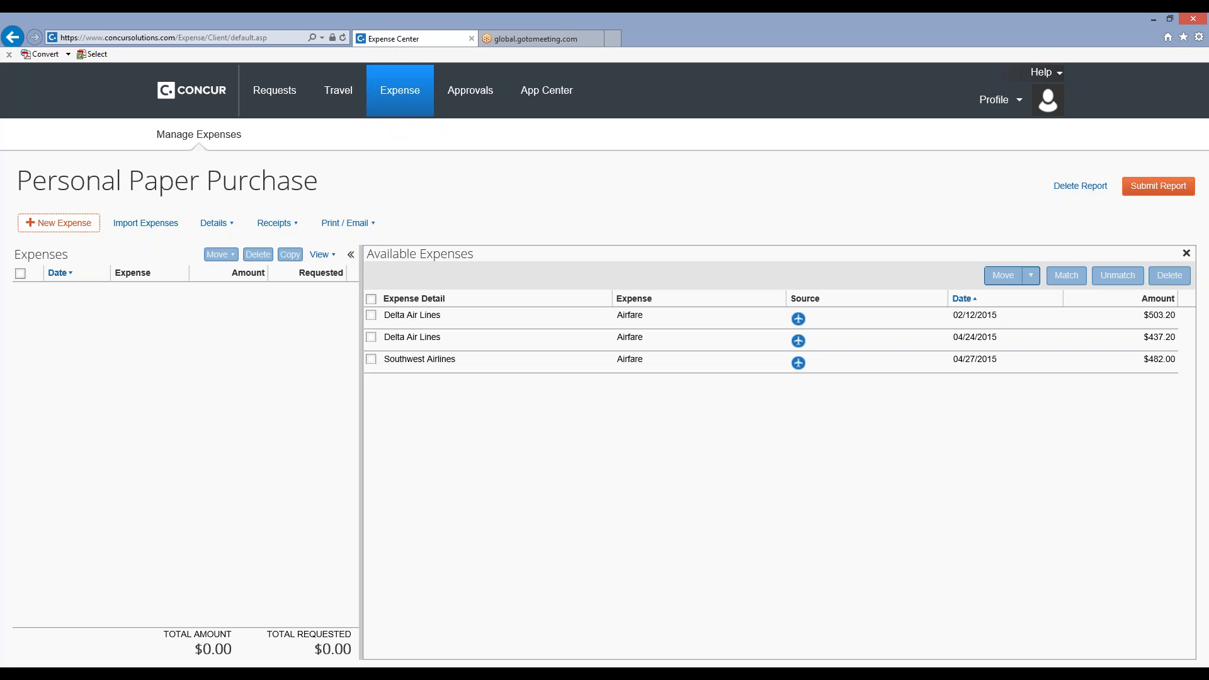
Add a Supplies & Materials expense with transaction date 05/18/2015 and vendor name Staples.
left_click(63, 231)
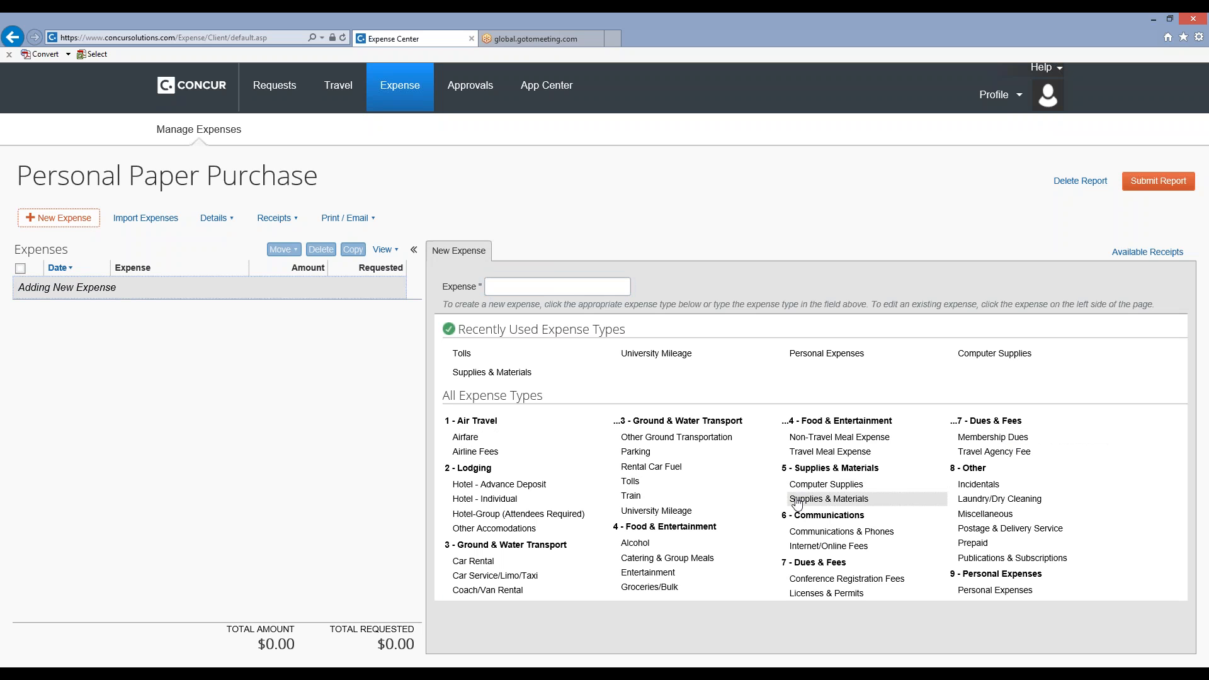
left_click(797, 500)
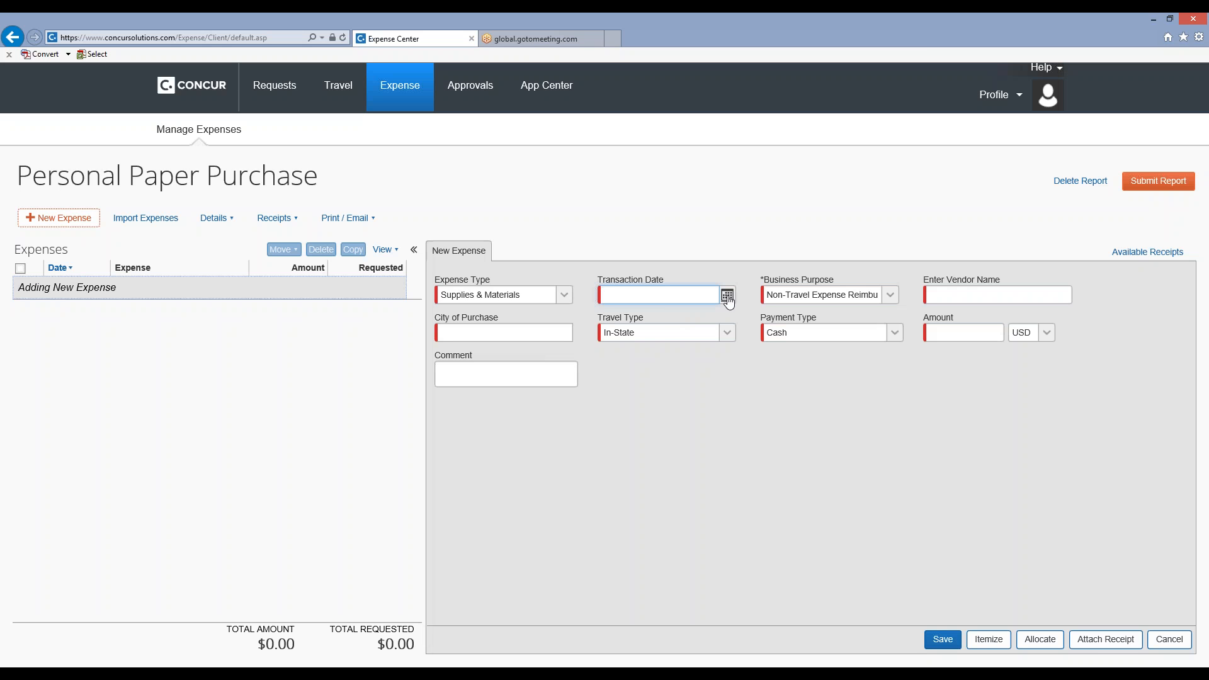
left_click(727, 295)
left_click(637, 417)
left_click(995, 298)
type("St")
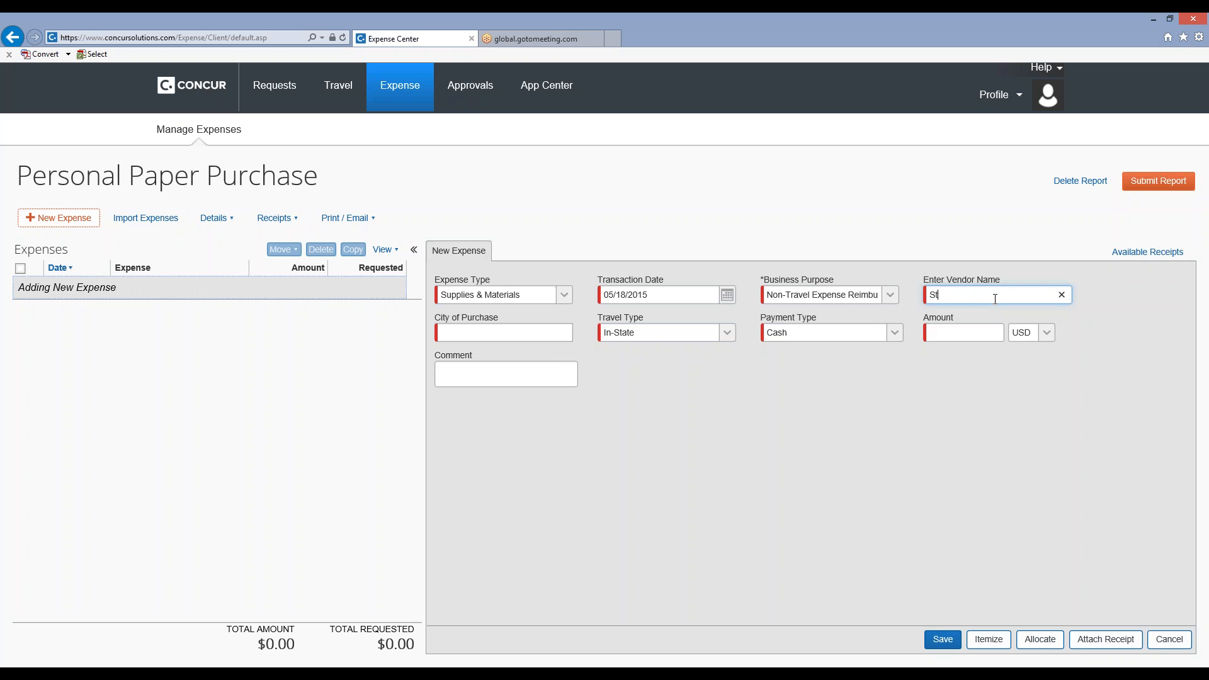
type("aples")
key("Tab")
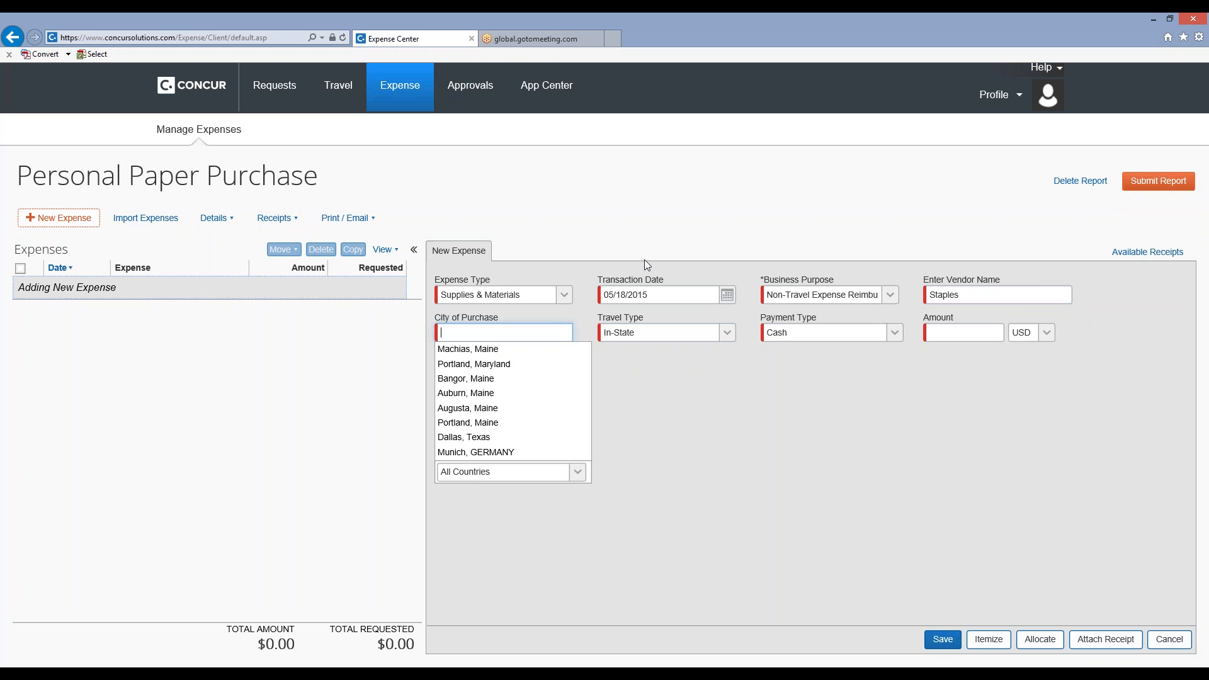
Set the city of purchase to Bangor, Maine and the amount to 15.75, add the comment Reams of paper, and save the expense.
left_click(514, 379)
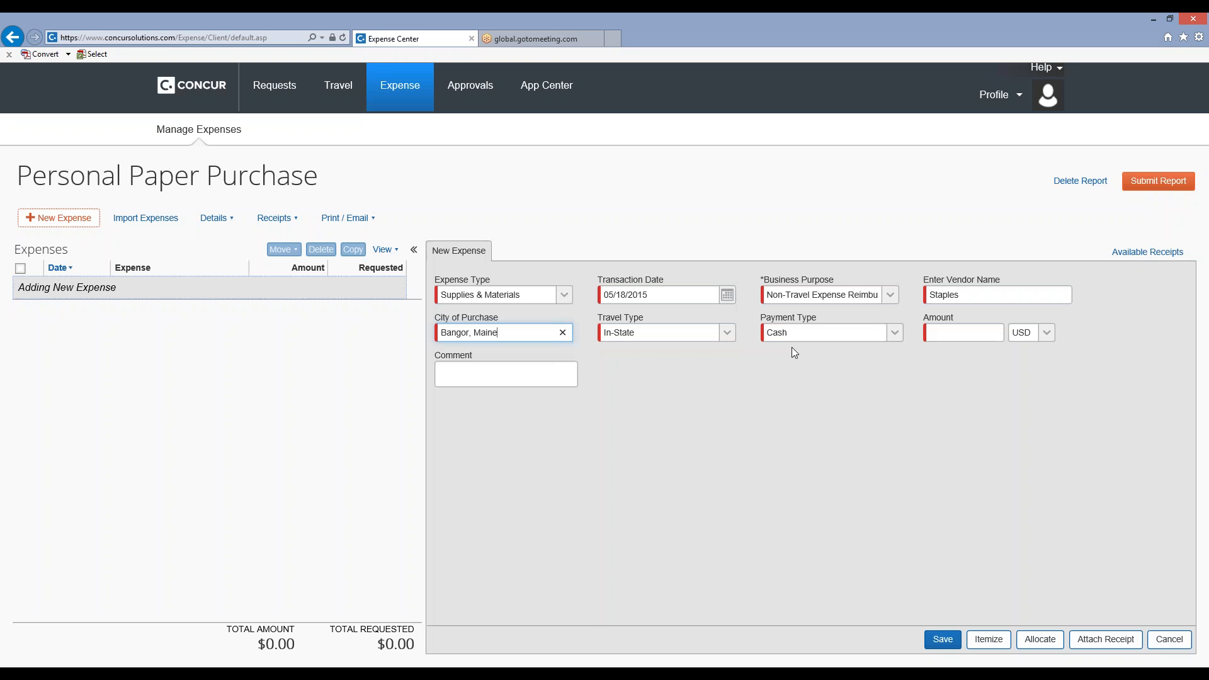
left_click(950, 334)
type("15.75")
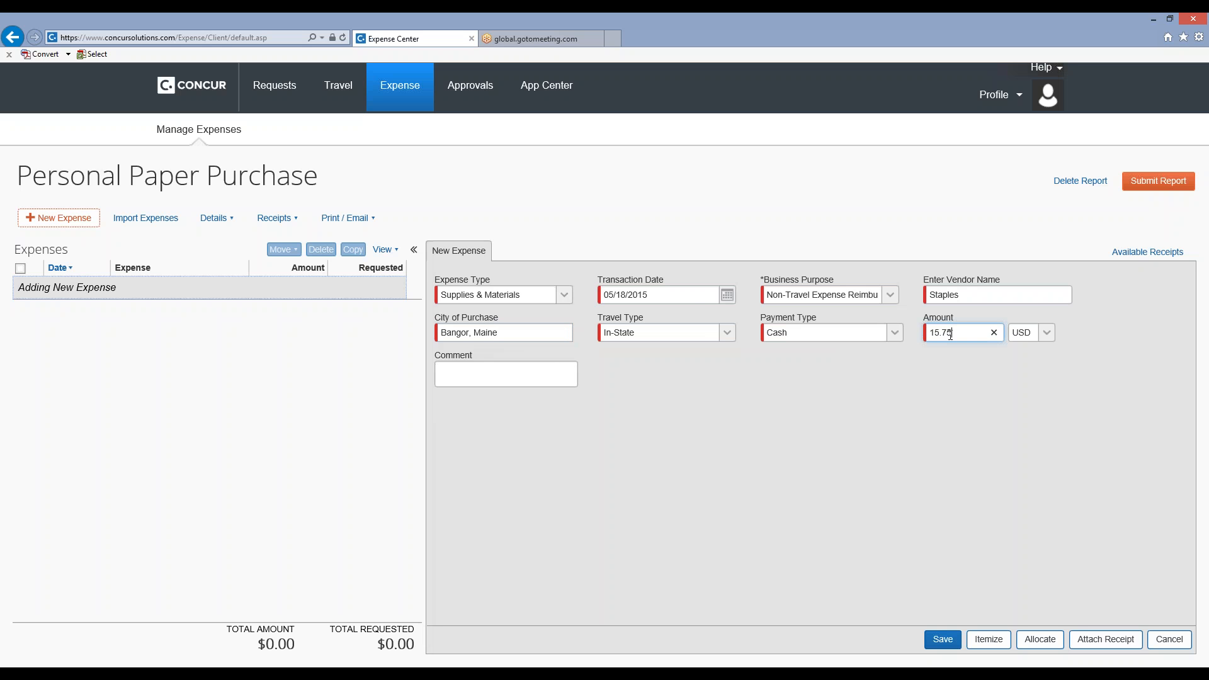
left_click(490, 371)
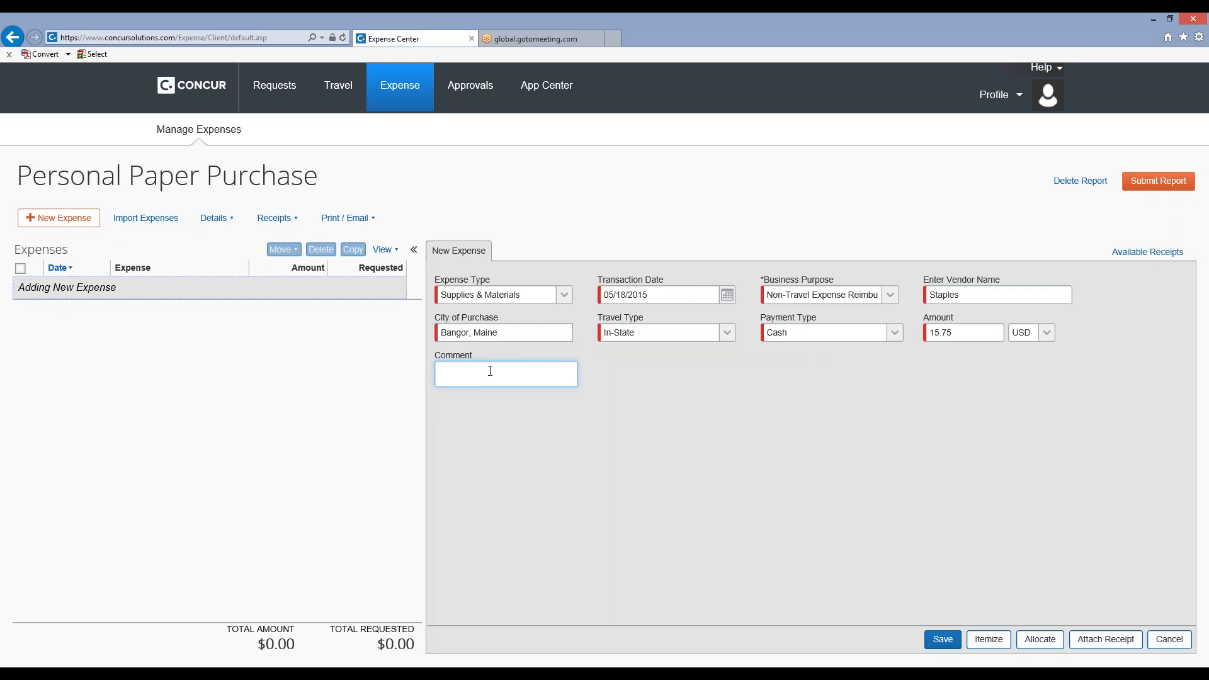
type("Reams of paper")
left_click(939, 646)
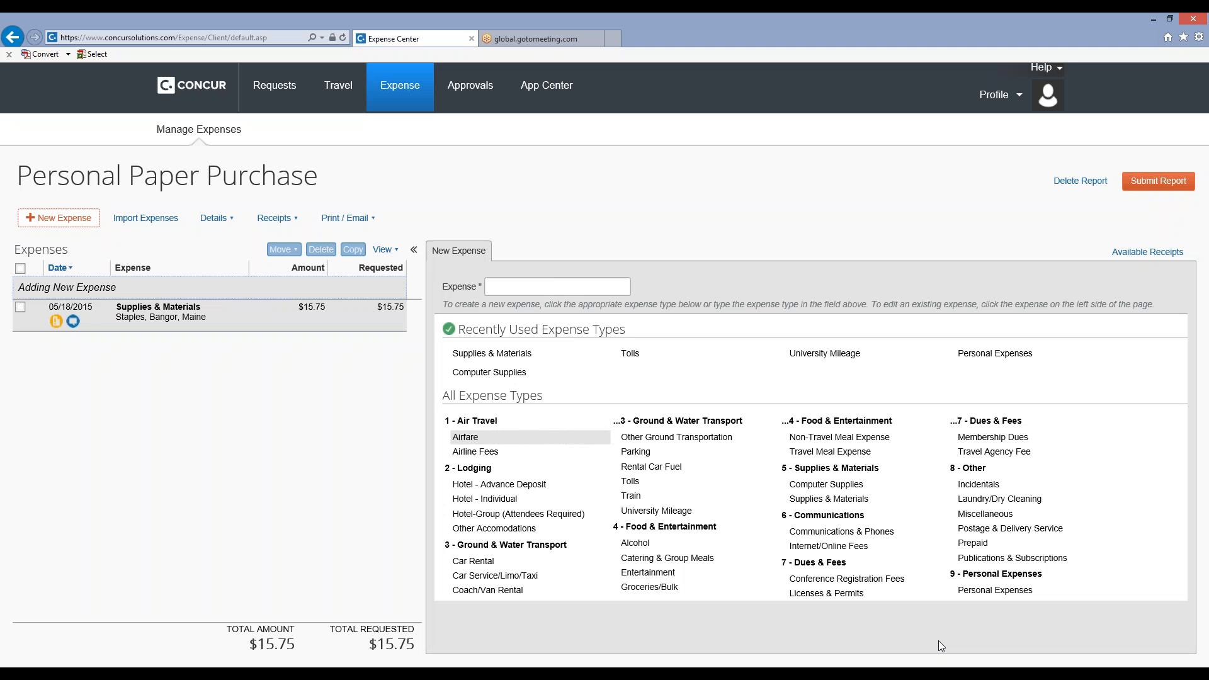
left_click(73, 321)
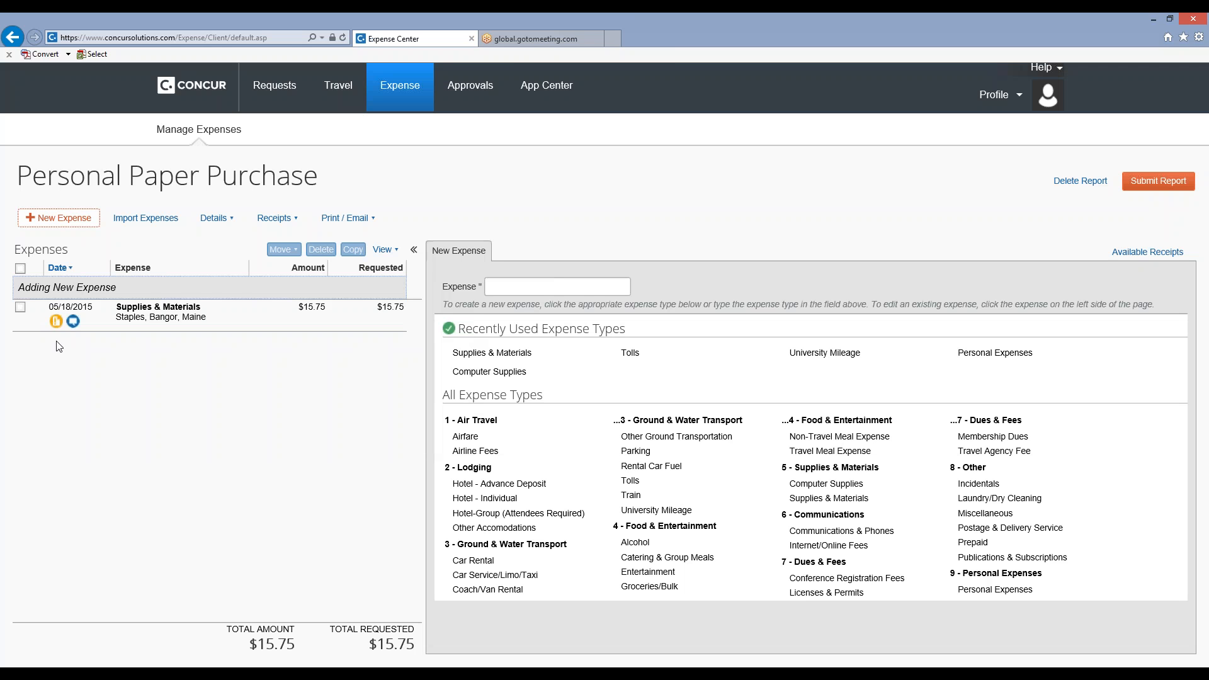
mouse_move(54, 324)
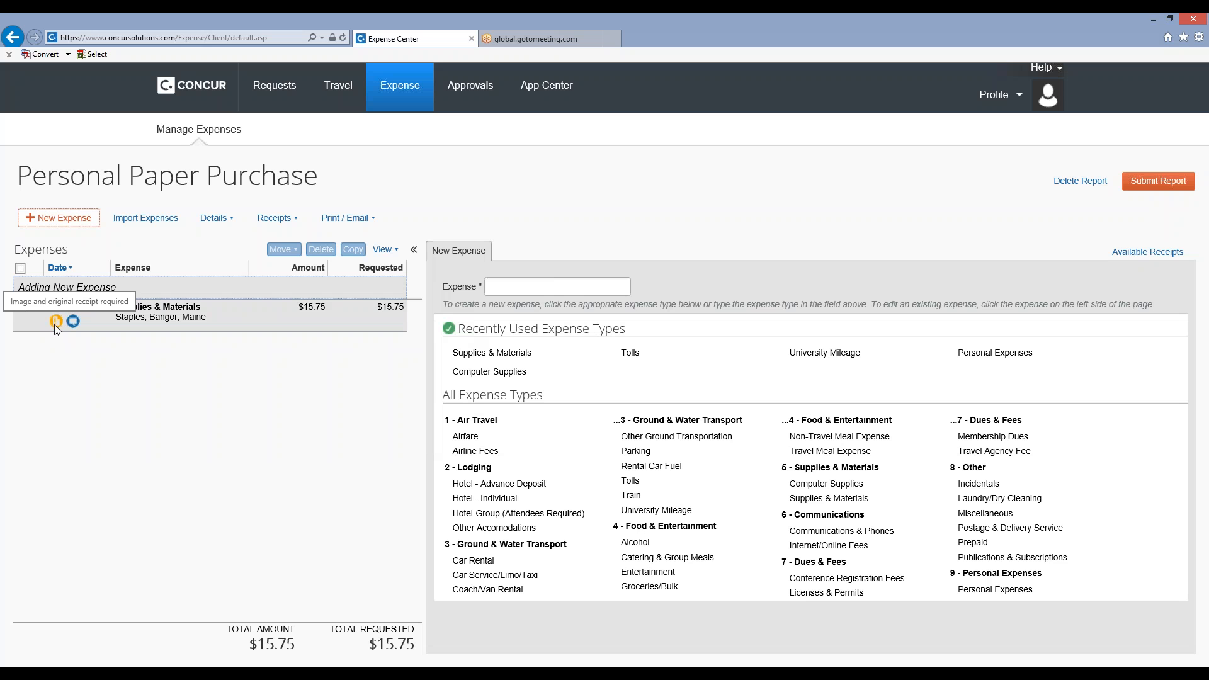
left_click(224, 312)
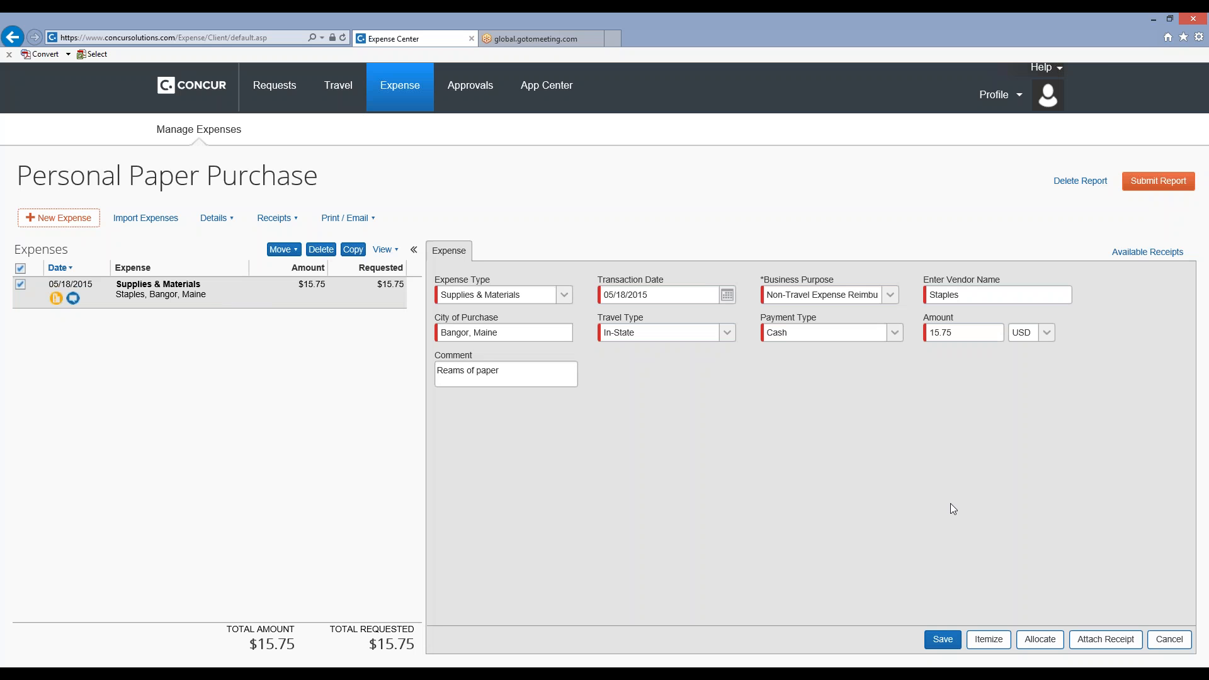
left_click(1087, 644)
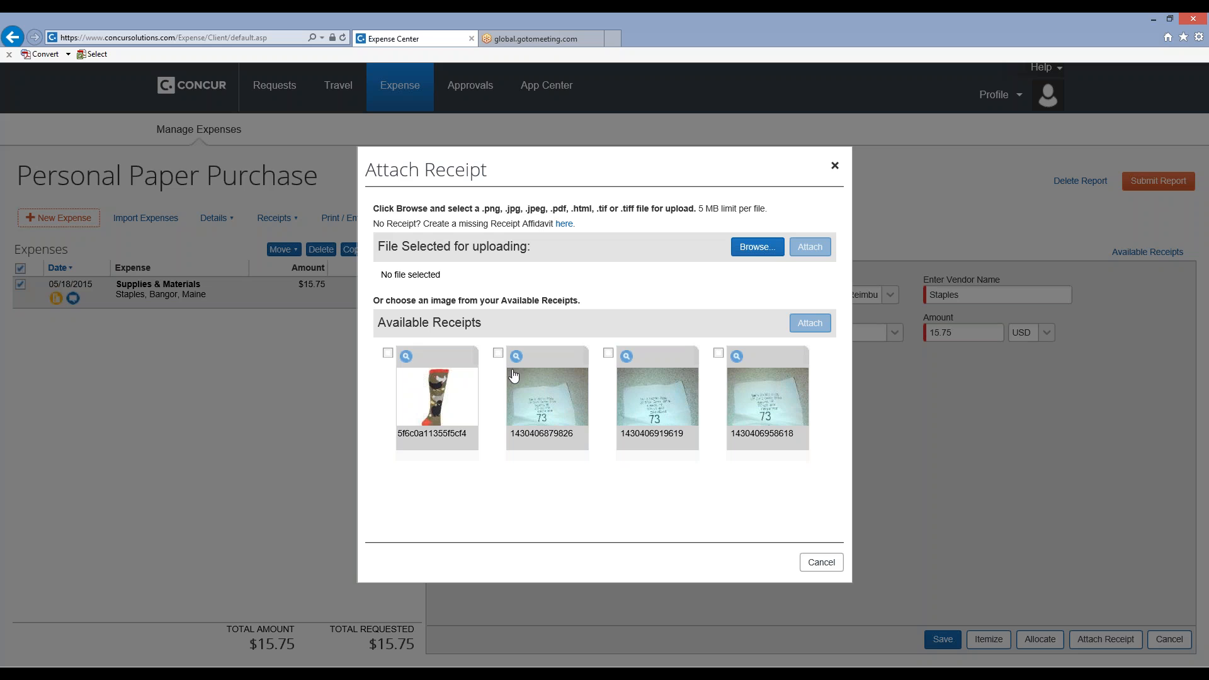
left_click(498, 354)
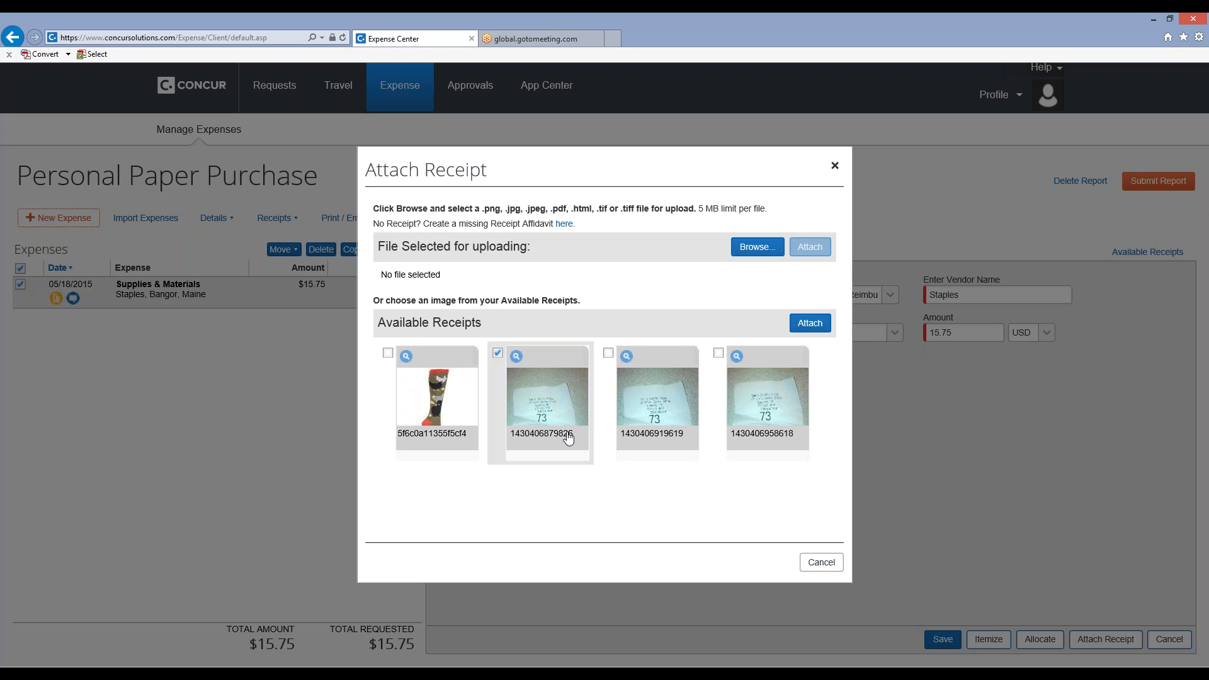
left_click(811, 324)
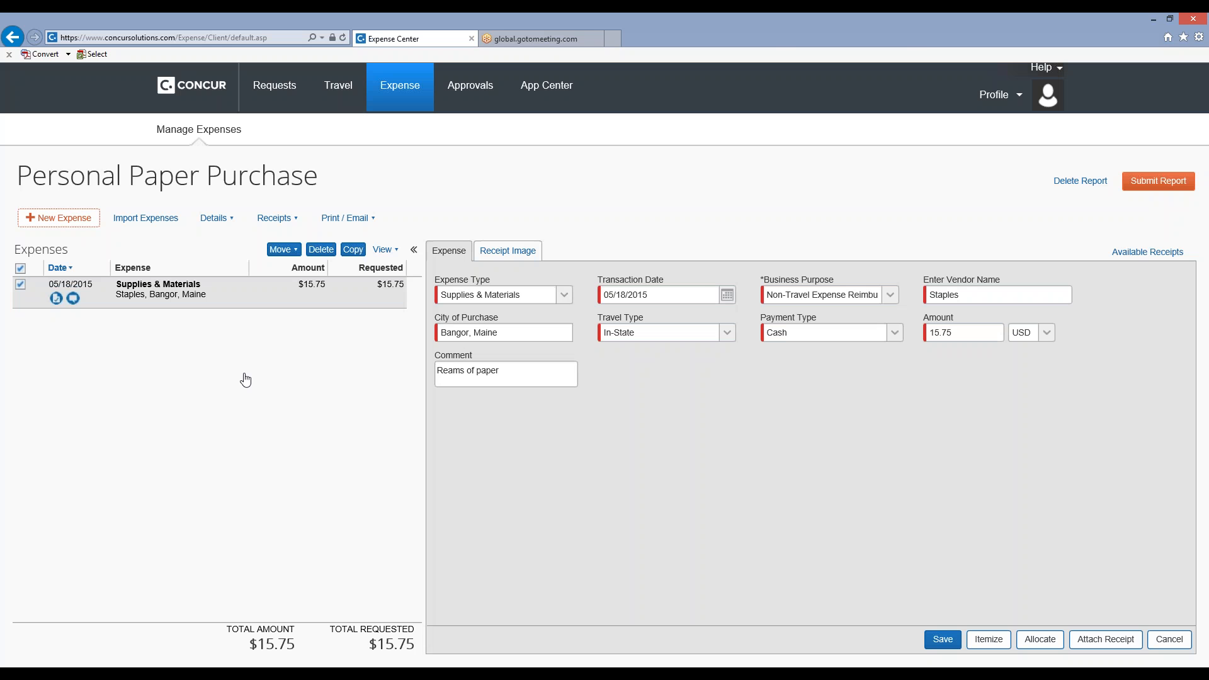
View the receipt image attached to the Supplies & Materials expense and close the preview.
left_click(56, 301)
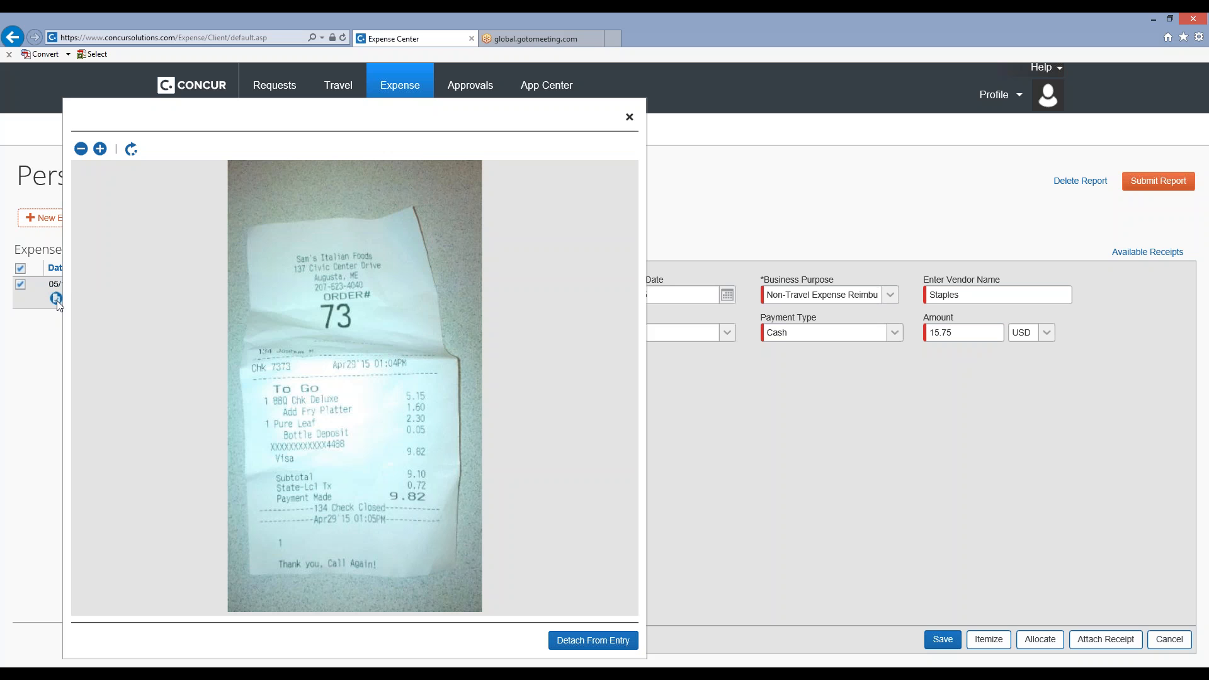
left_click(780, 450)
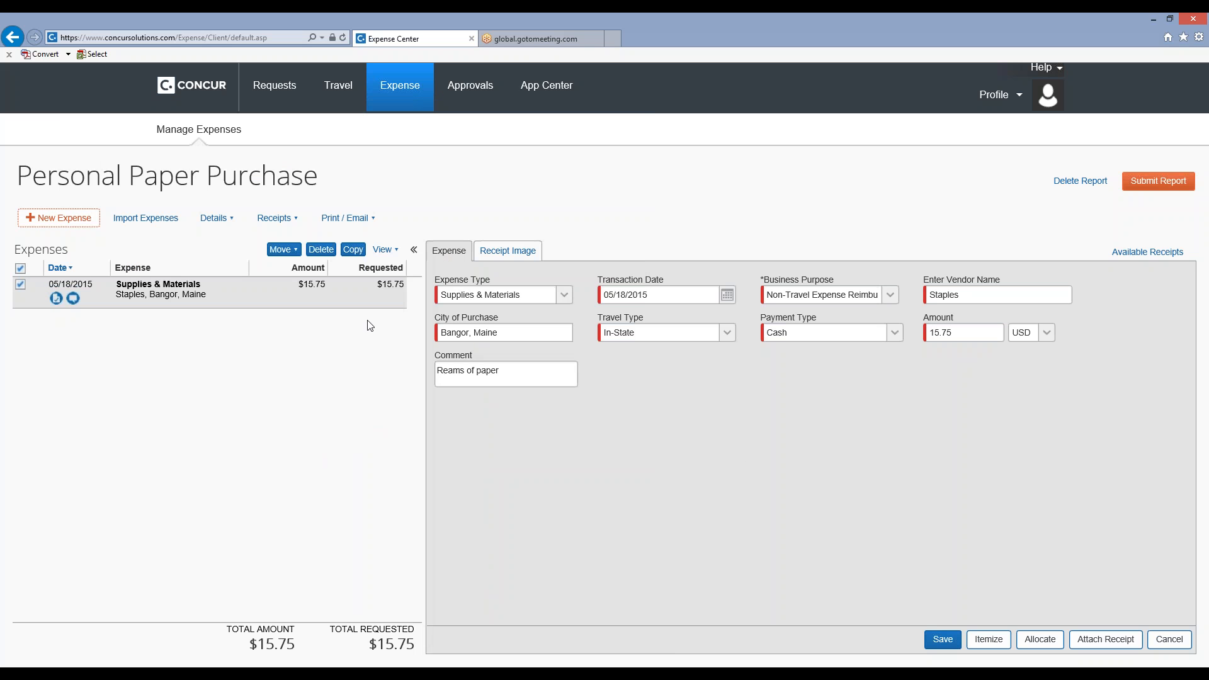
left_click(57, 299)
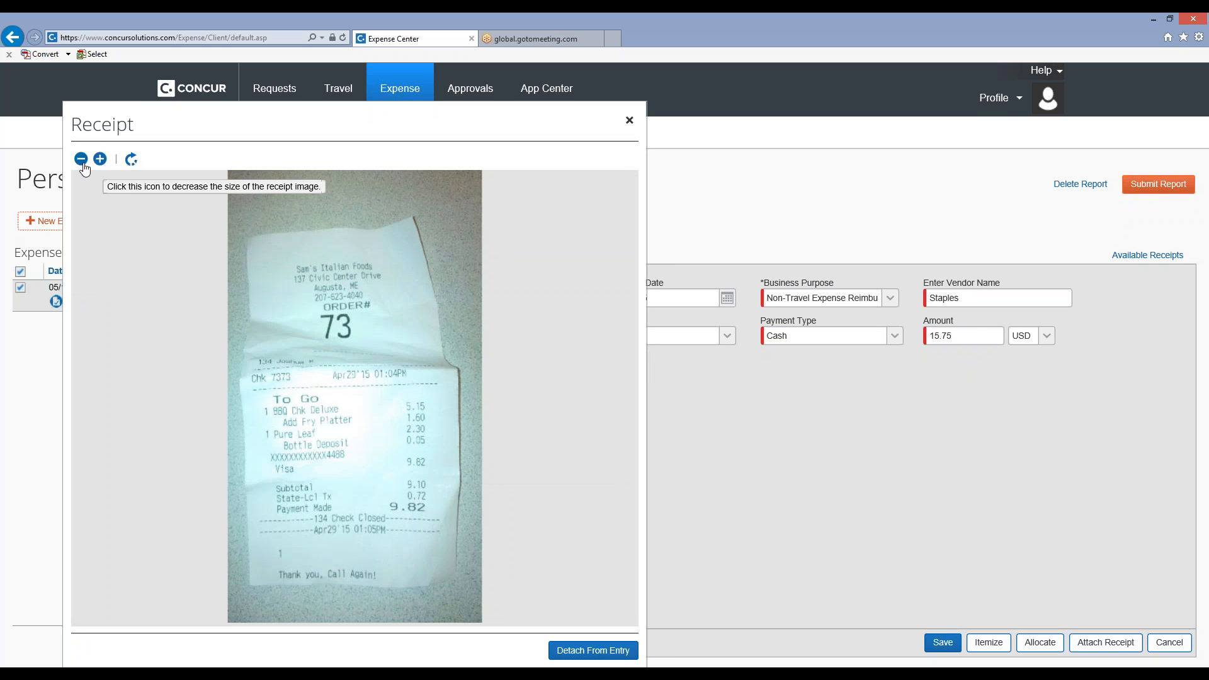
left_click(629, 121)
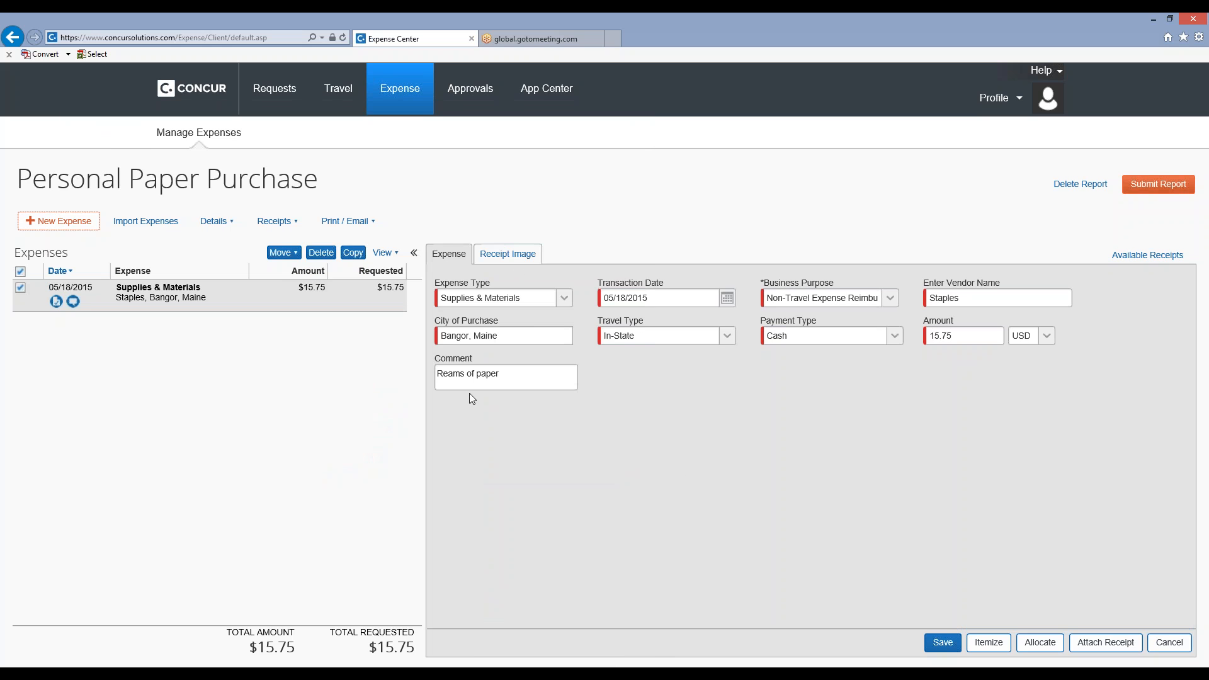
Try splitting the expense across two allocation lines, check the allocate-by options, and close the allocations without saving.
left_click(1050, 644)
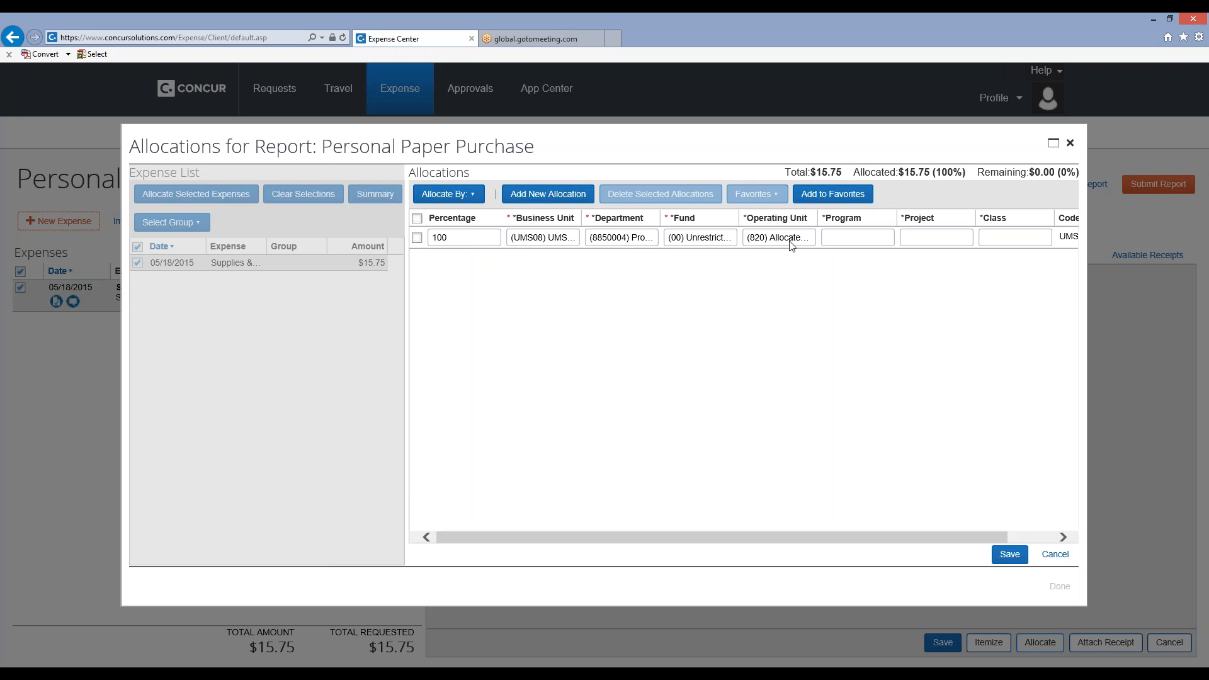
left_click(547, 195)
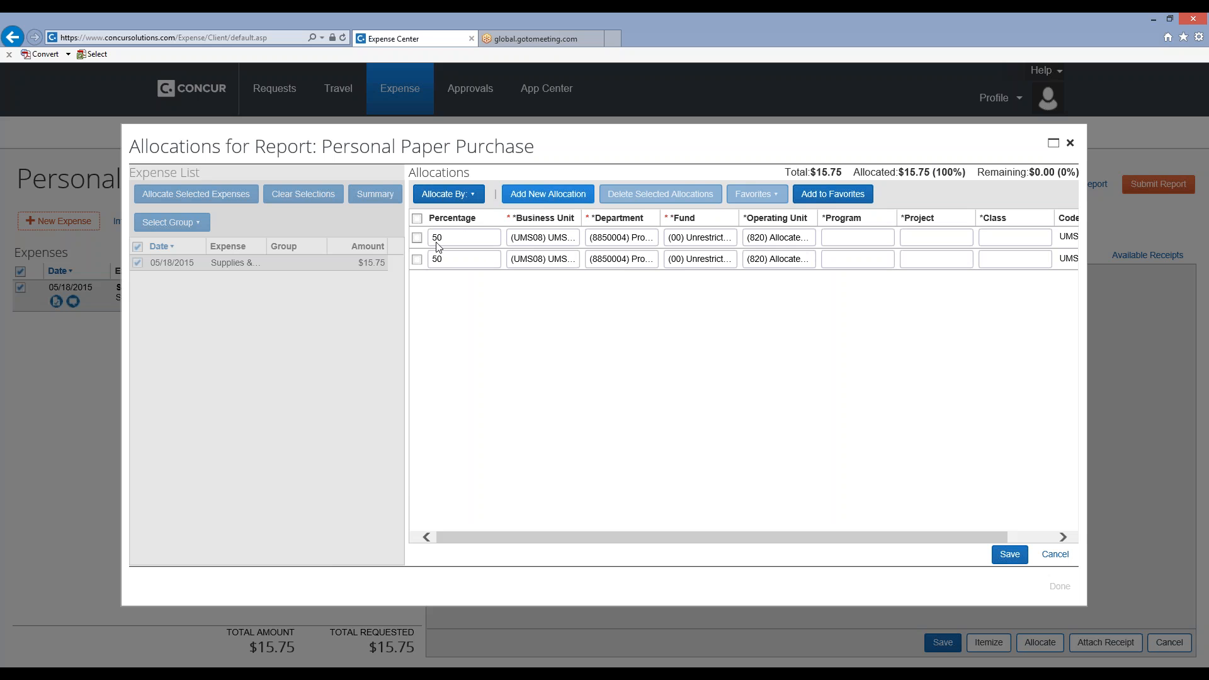
left_click(464, 195)
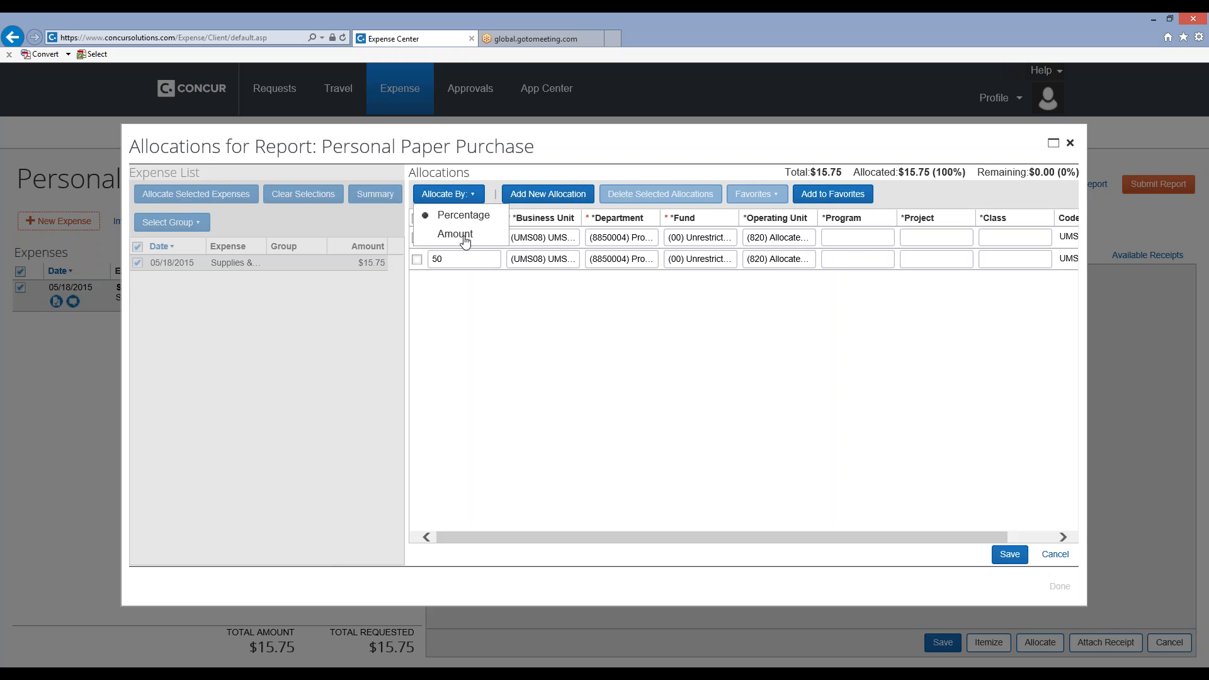
left_click(465, 238)
left_click(495, 362)
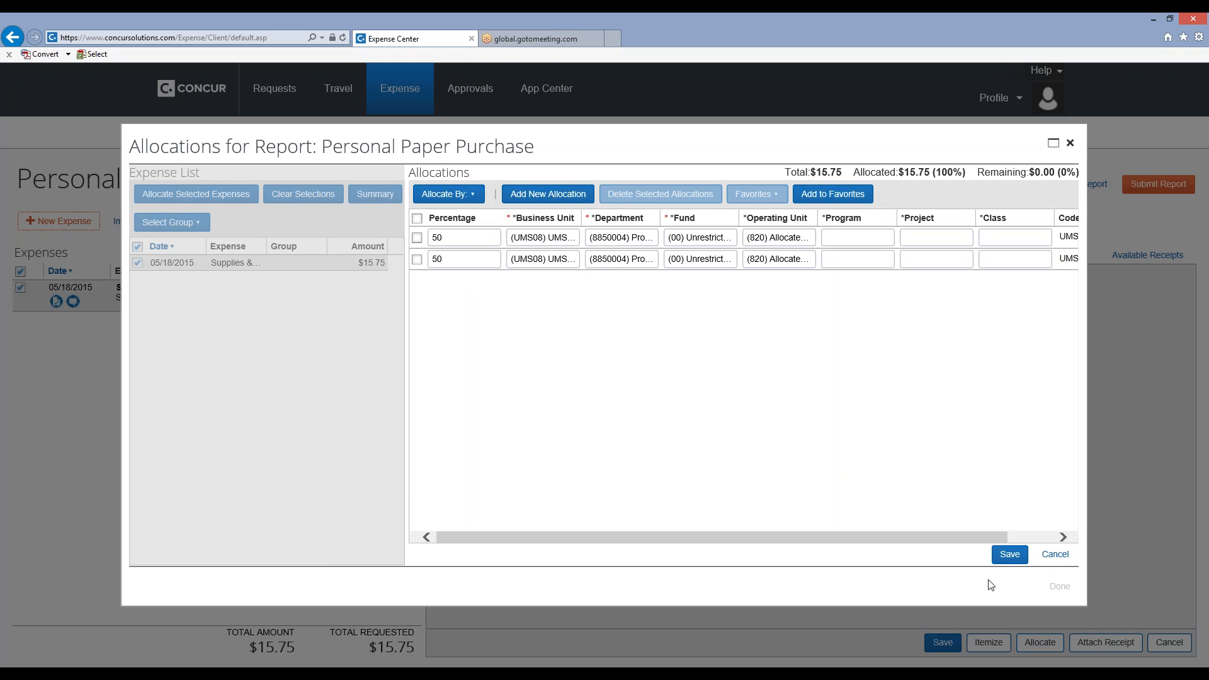
left_click(1055, 556)
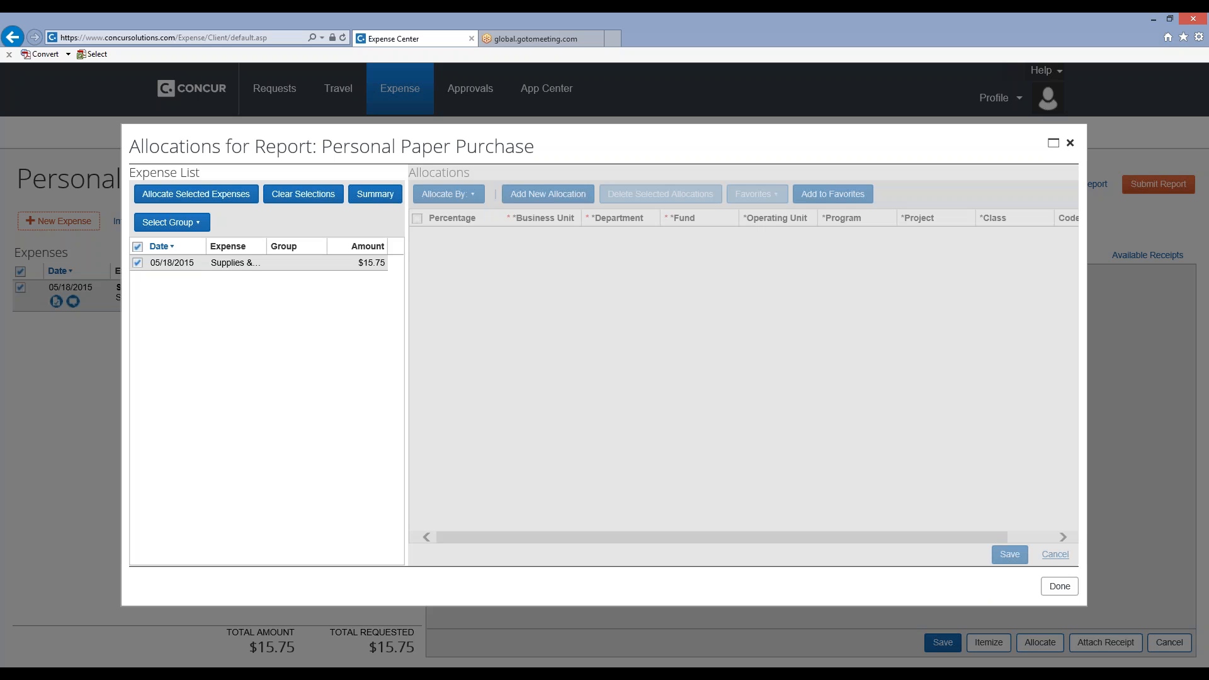
left_click(1058, 588)
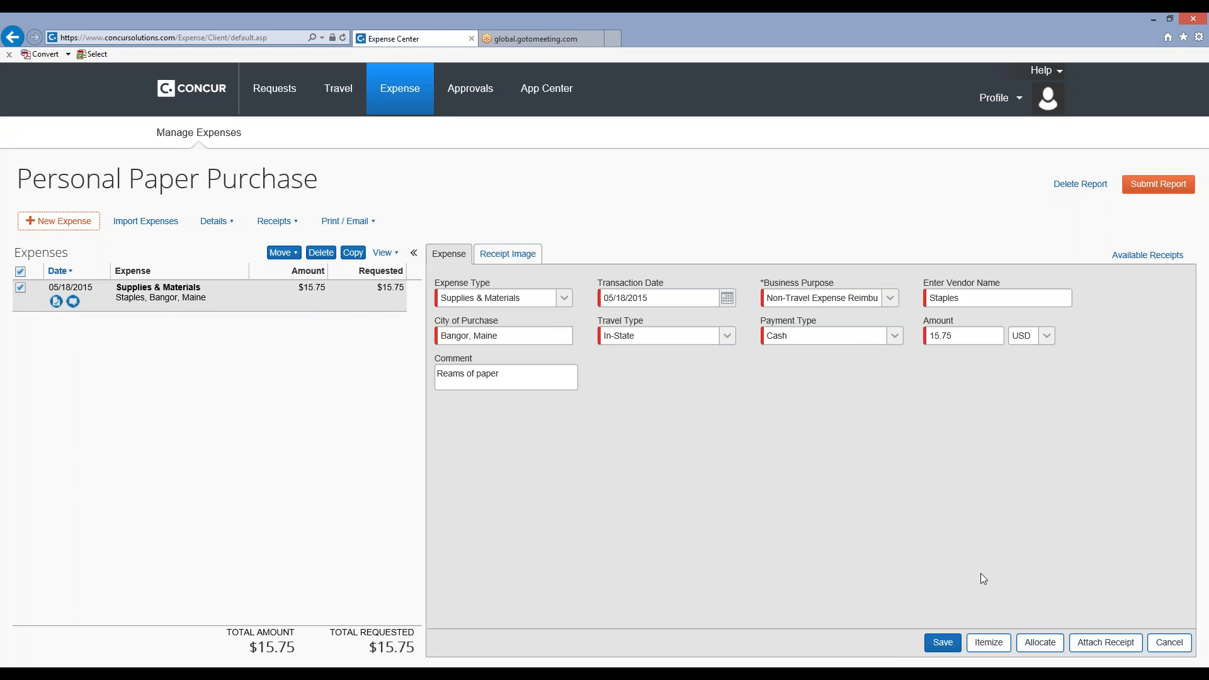
Itemize the Staples expense with a new item of expense type Supplies & Materials.
left_click(984, 652)
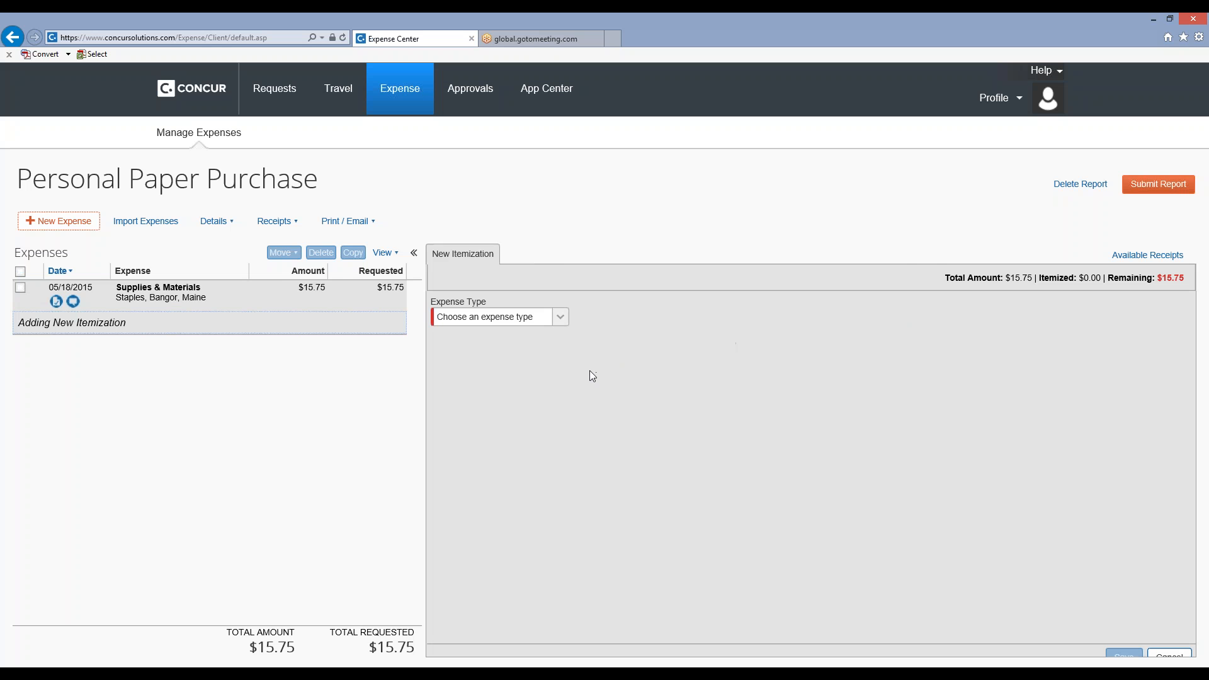
left_click(561, 318)
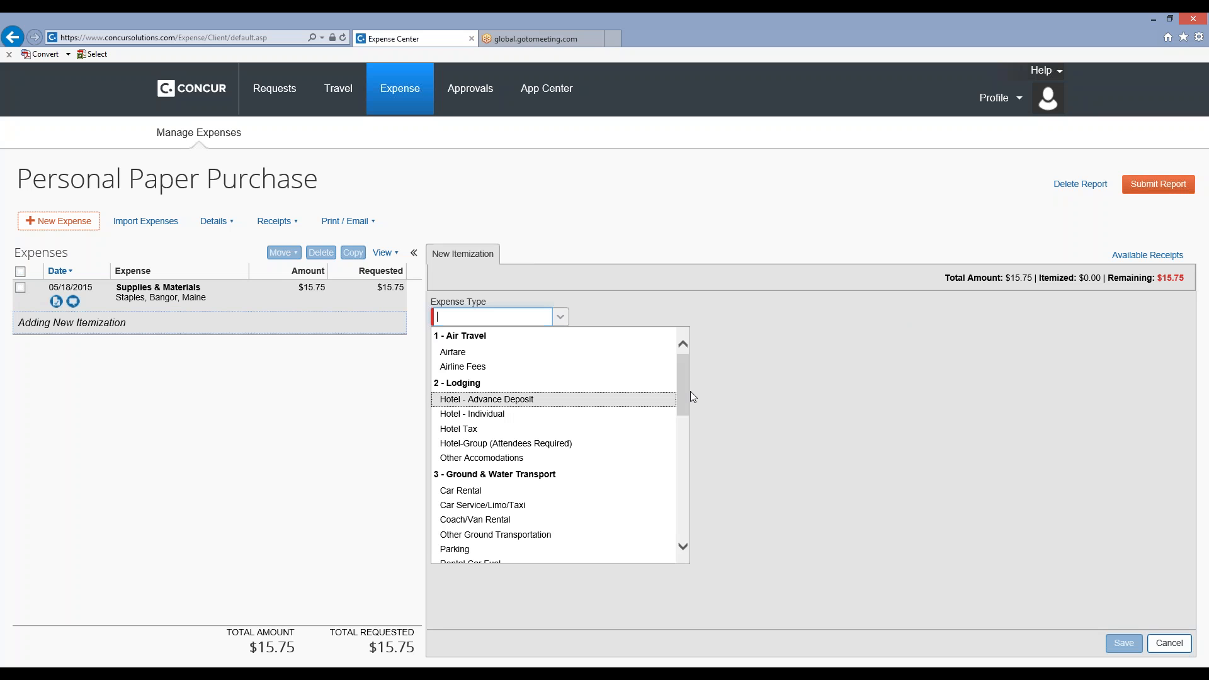
left_click(680, 424)
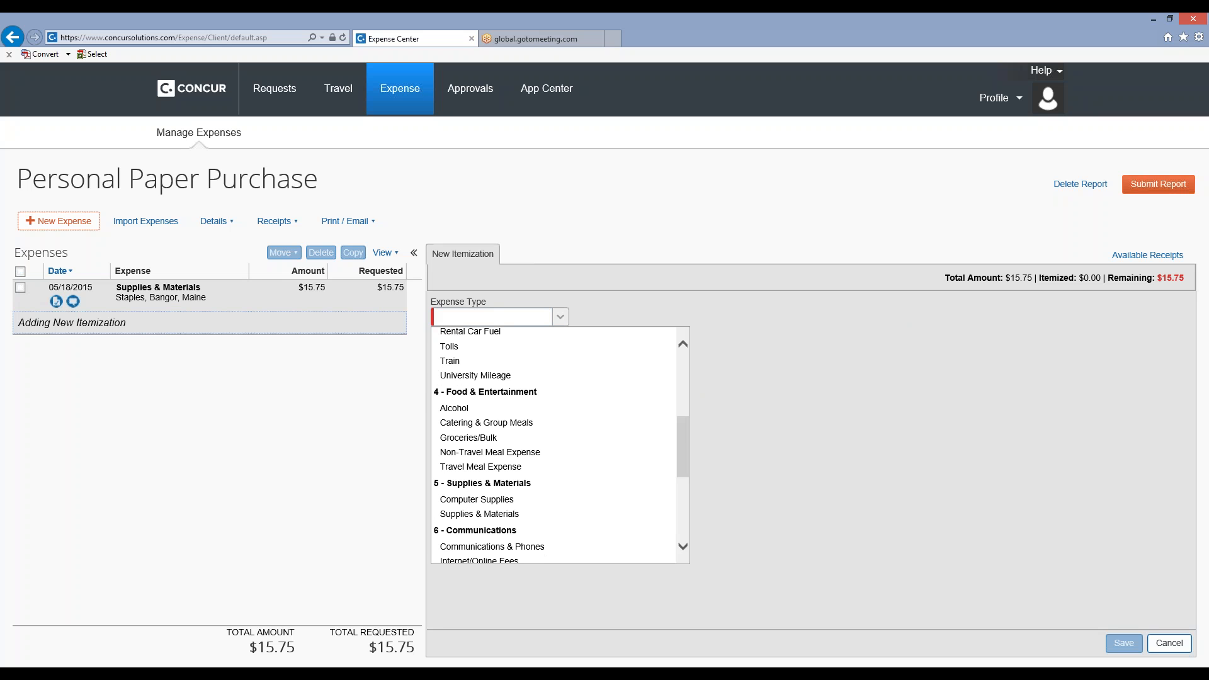
left_click(592, 514)
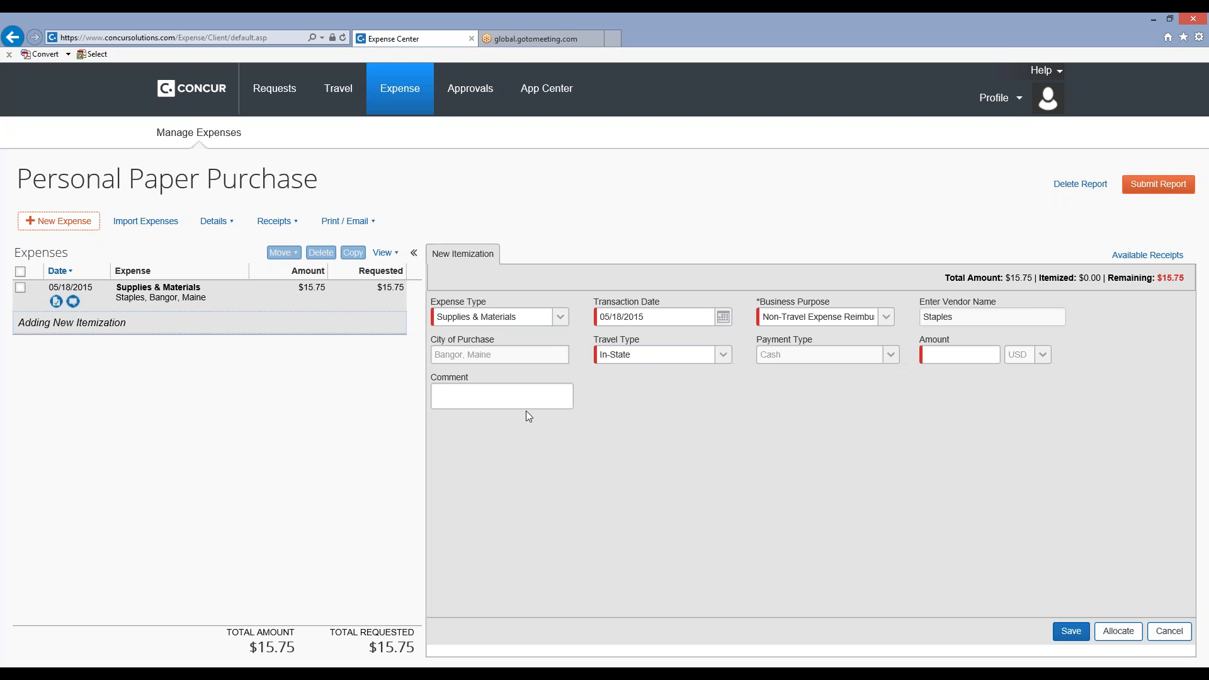
Fill in the Supplies & Materials itemization with the comment "Ream of paper" and an amount of 10.00, and save it.
left_click(531, 395)
type("Ream of")
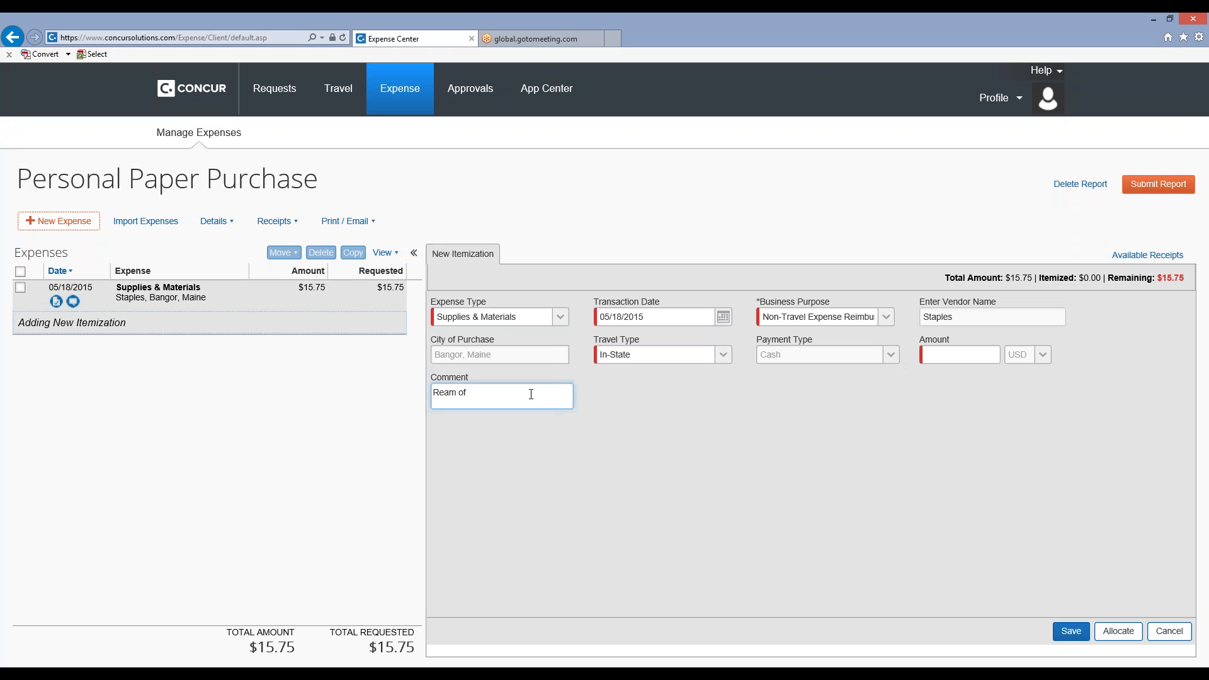
type(" paper")
left_click(953, 352)
type("10.")
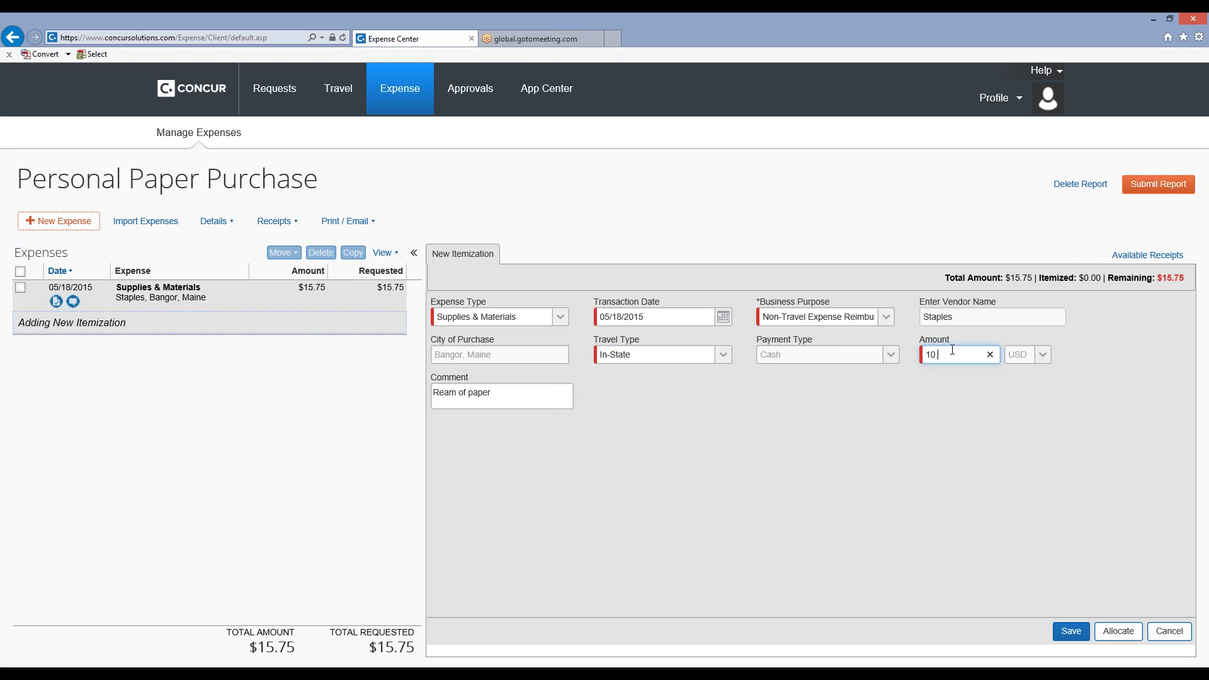
type("00")
left_click(1071, 631)
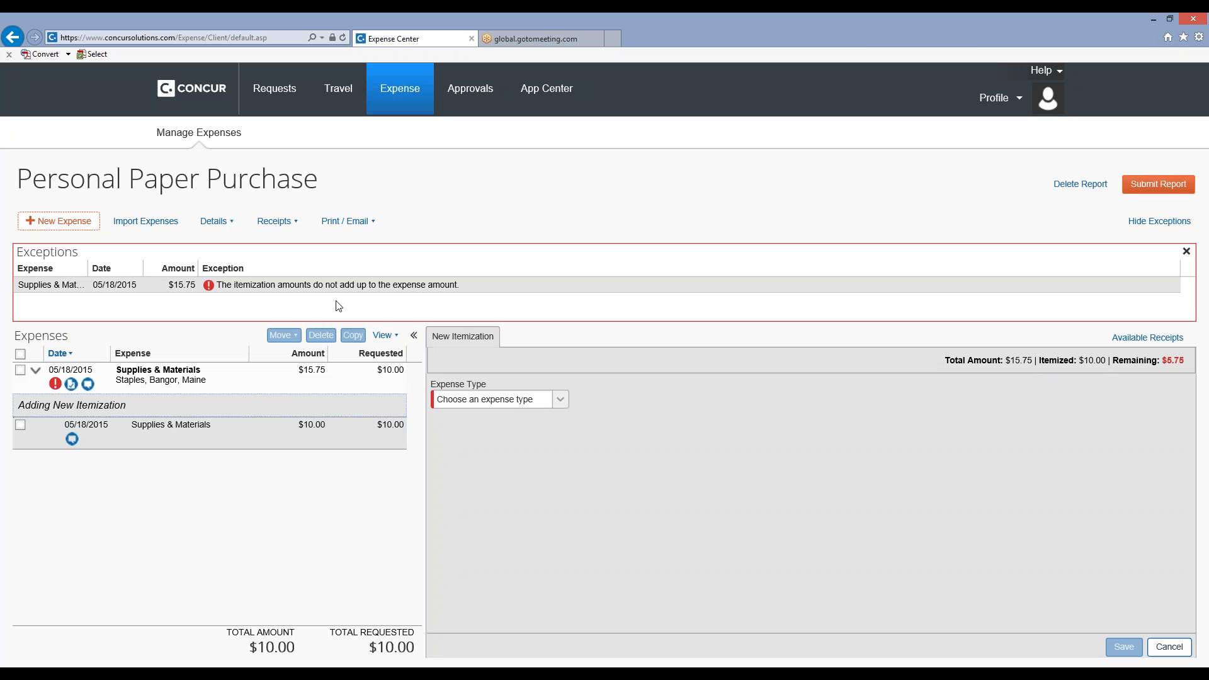
Add a second itemization of type Computer Supplies with the comment "compressed air" and an amount of 5.75, and save it.
left_click(561, 403)
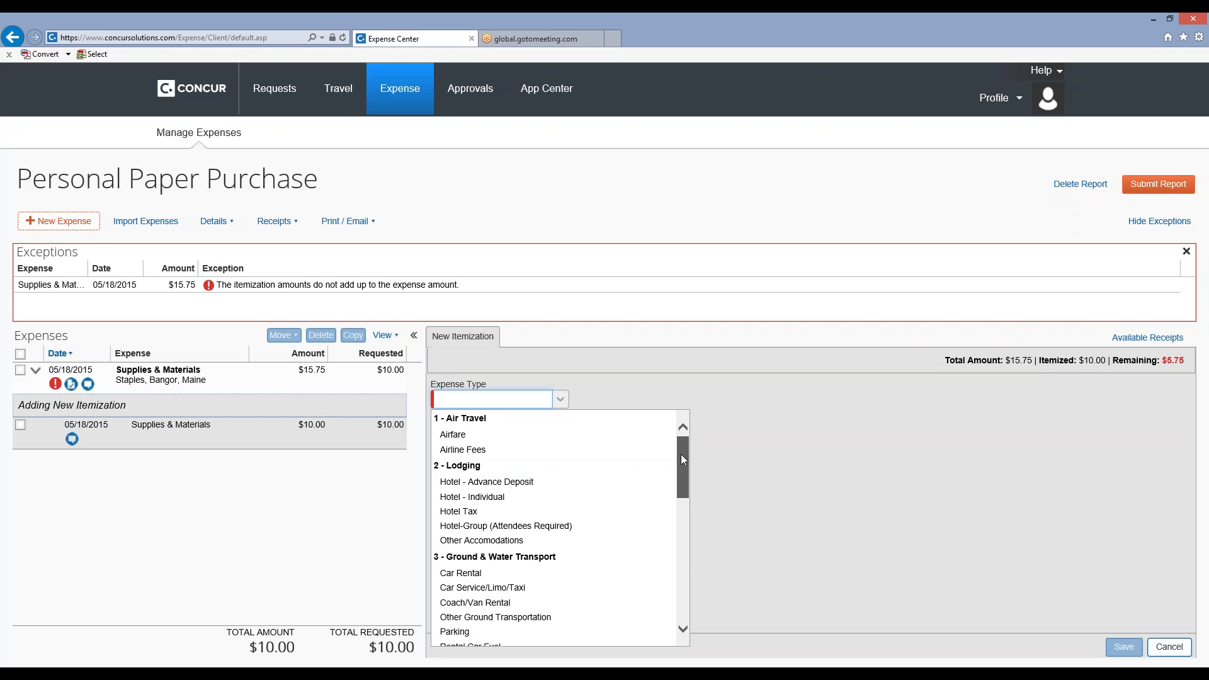
left_click_drag(682, 459, 653, 540)
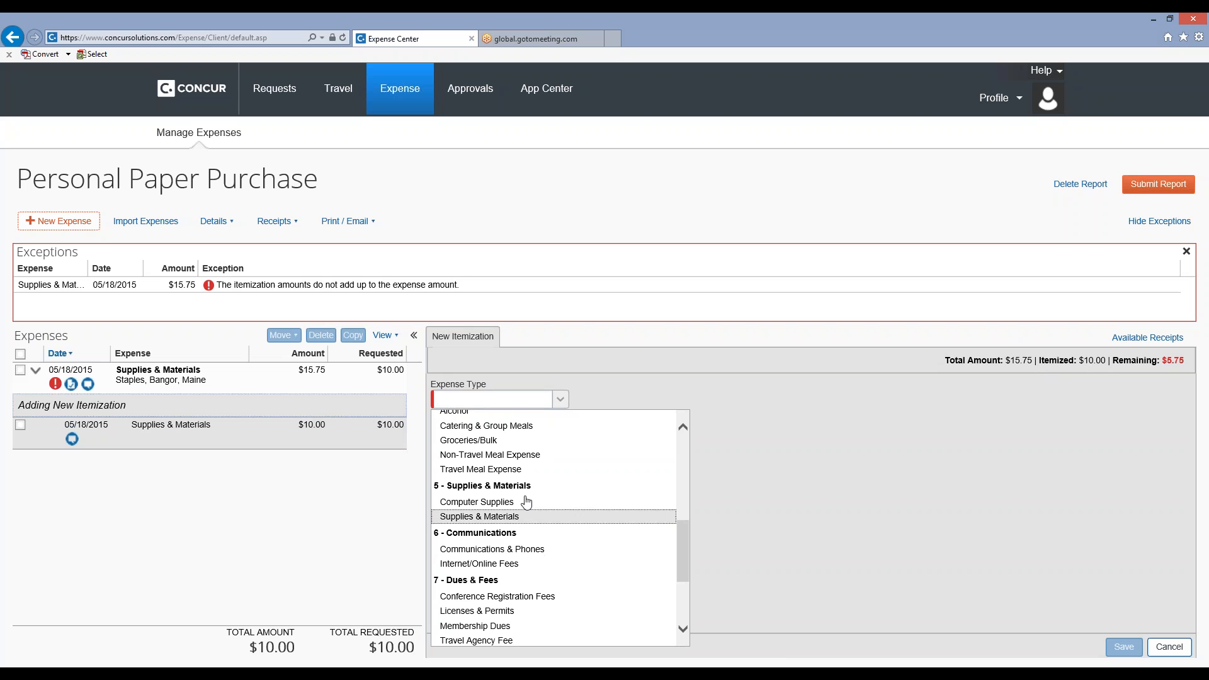
left_click(504, 500)
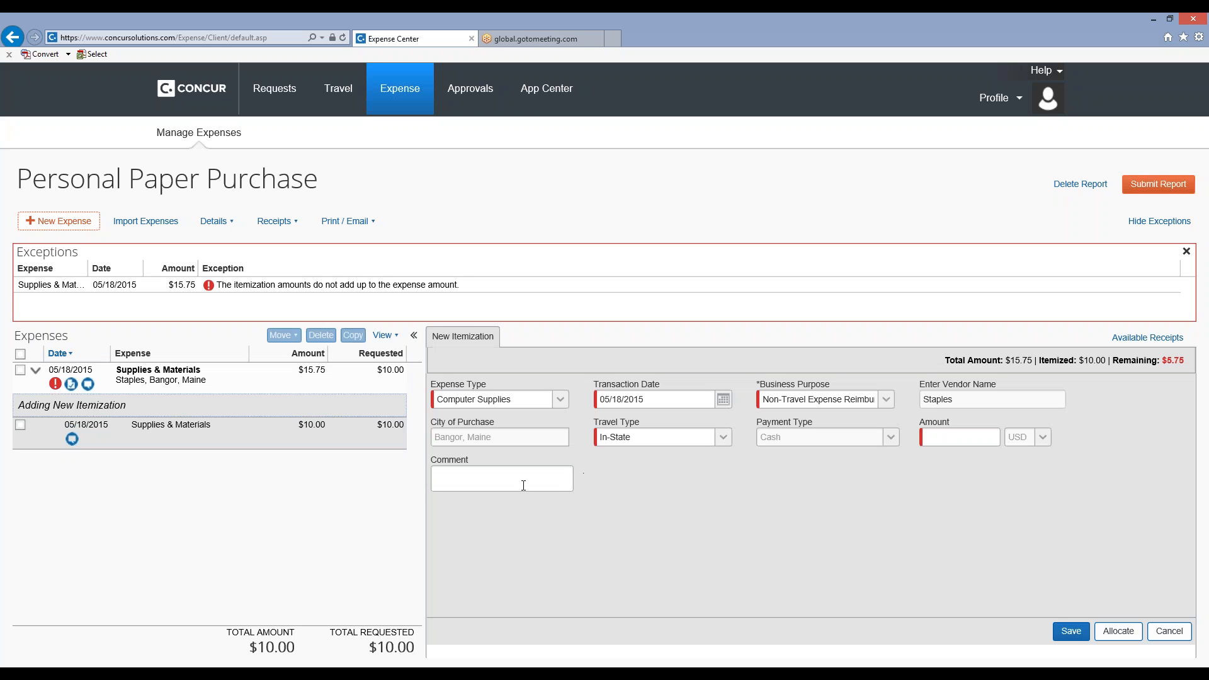
left_click(525, 487)
type("compre")
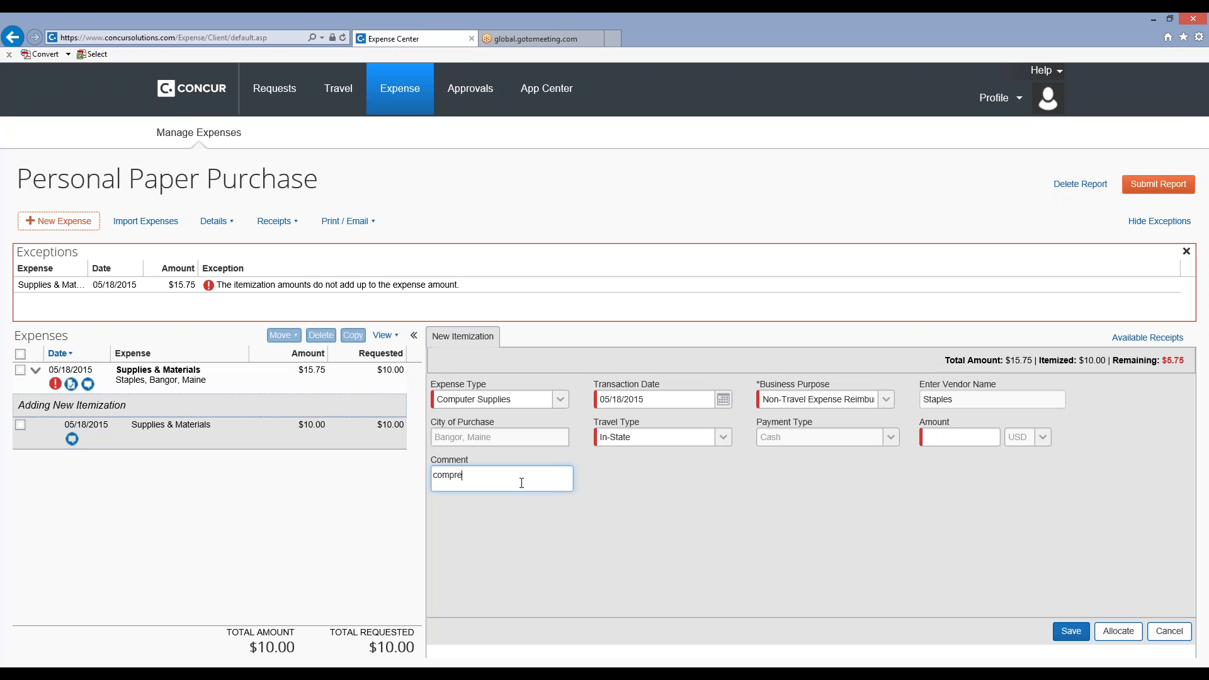
type("ssed air")
left_click(936, 436)
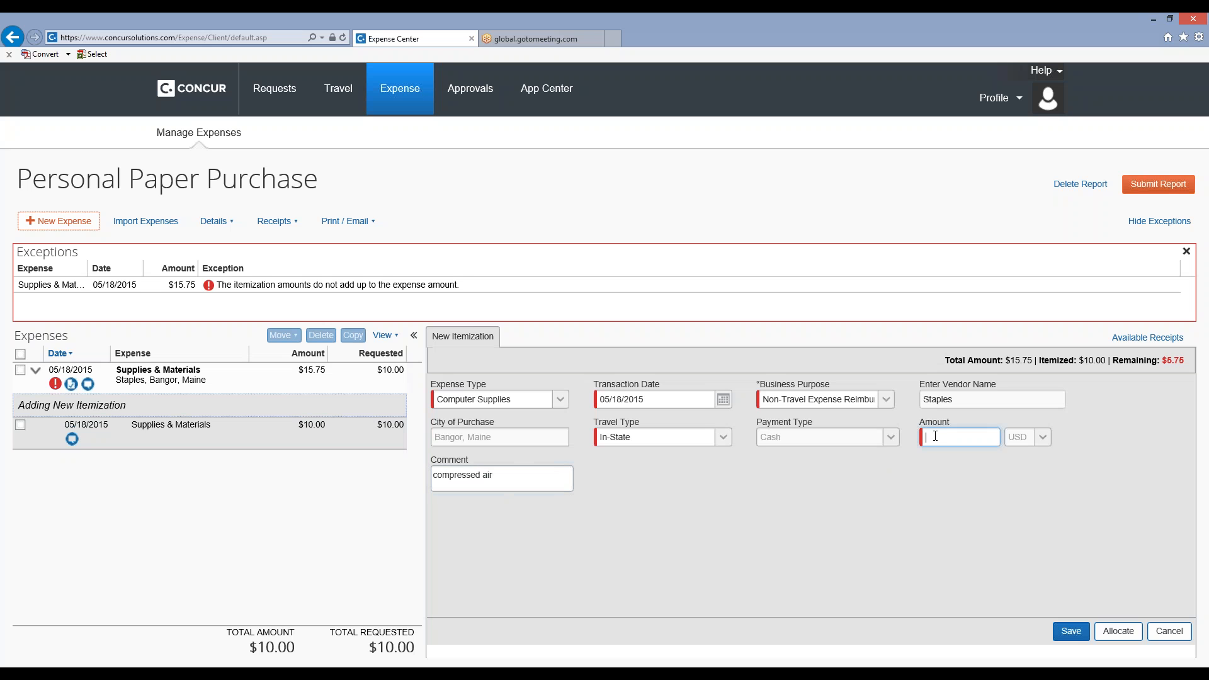
type("5.75")
left_click(1073, 631)
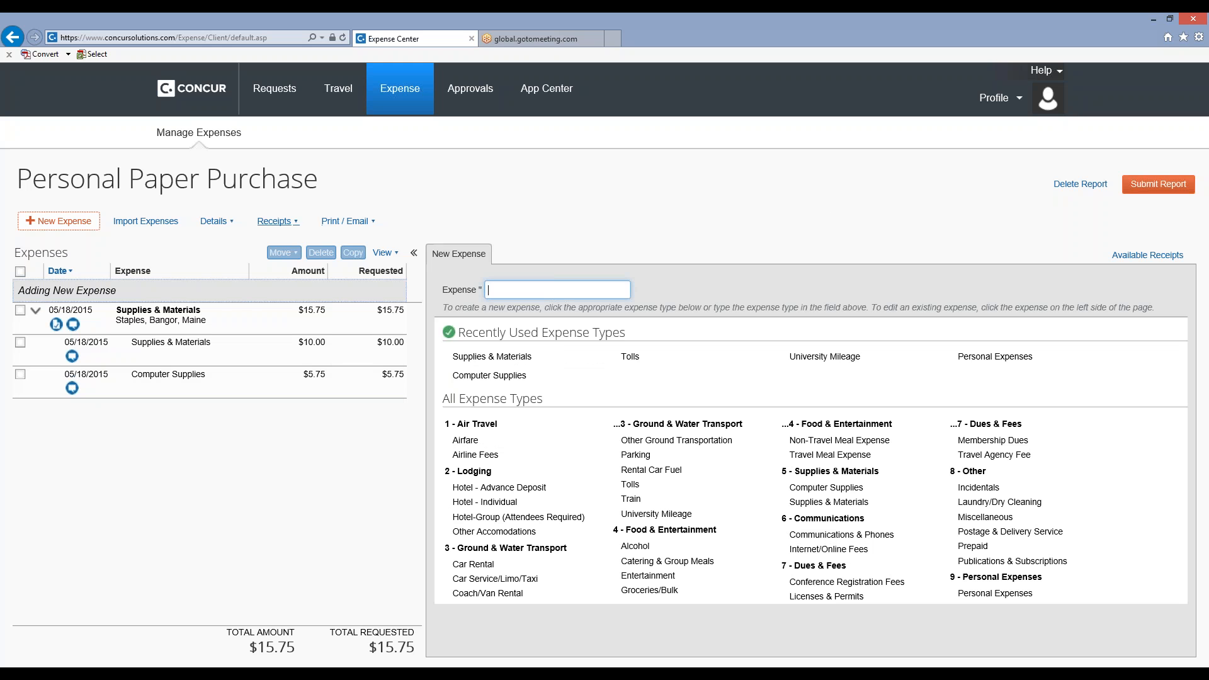
Review the approval flow of the Personal Paper Purchase report and save the workflow.
left_click(230, 229)
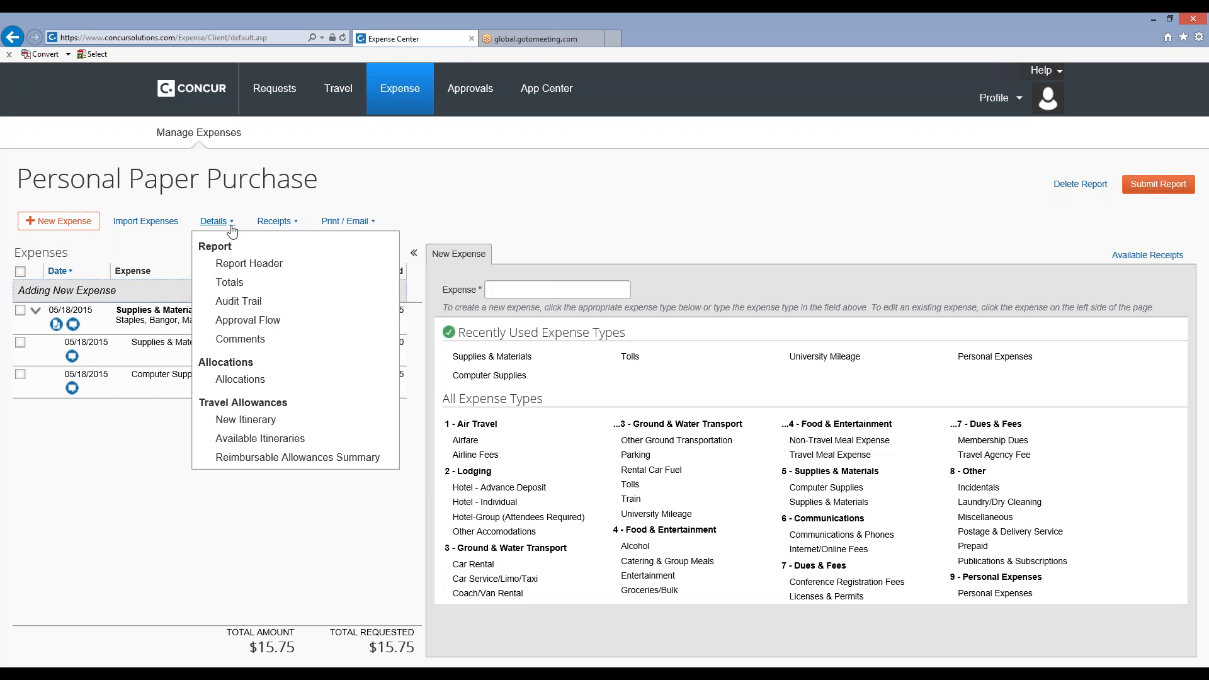
left_click(246, 321)
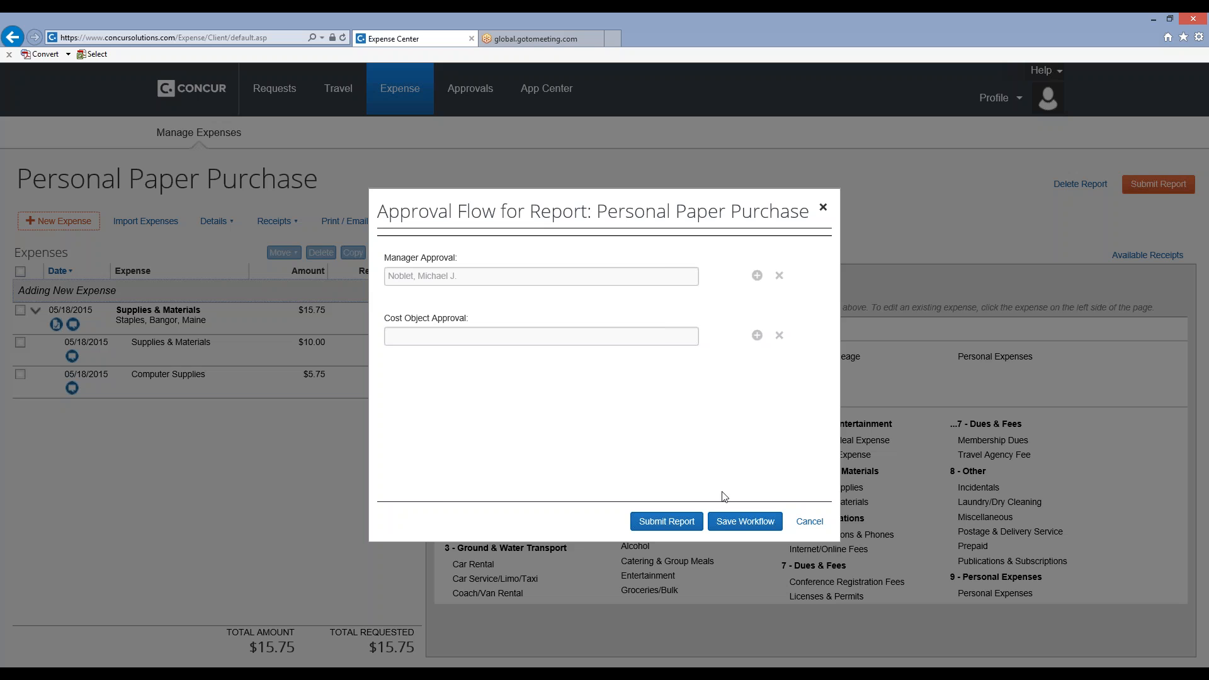
left_click(774, 522)
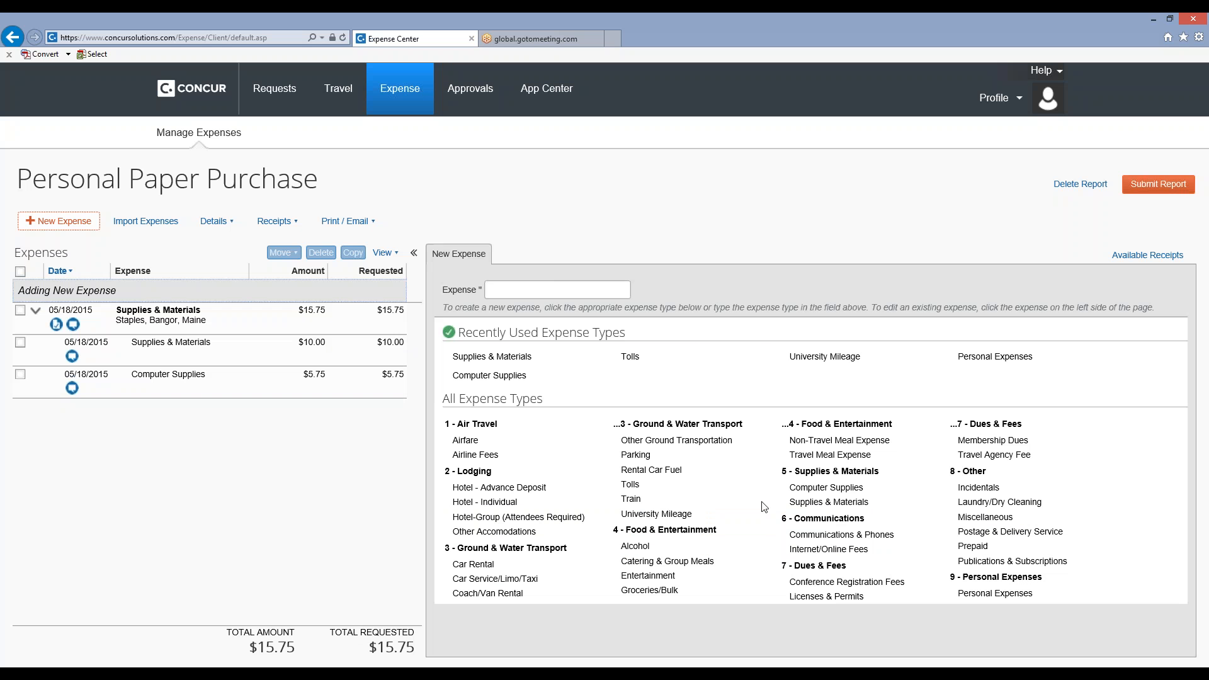
Submit the Personal Paper Purchase report, accept the user electronic agreement, and close the submission summary.
left_click(1157, 187)
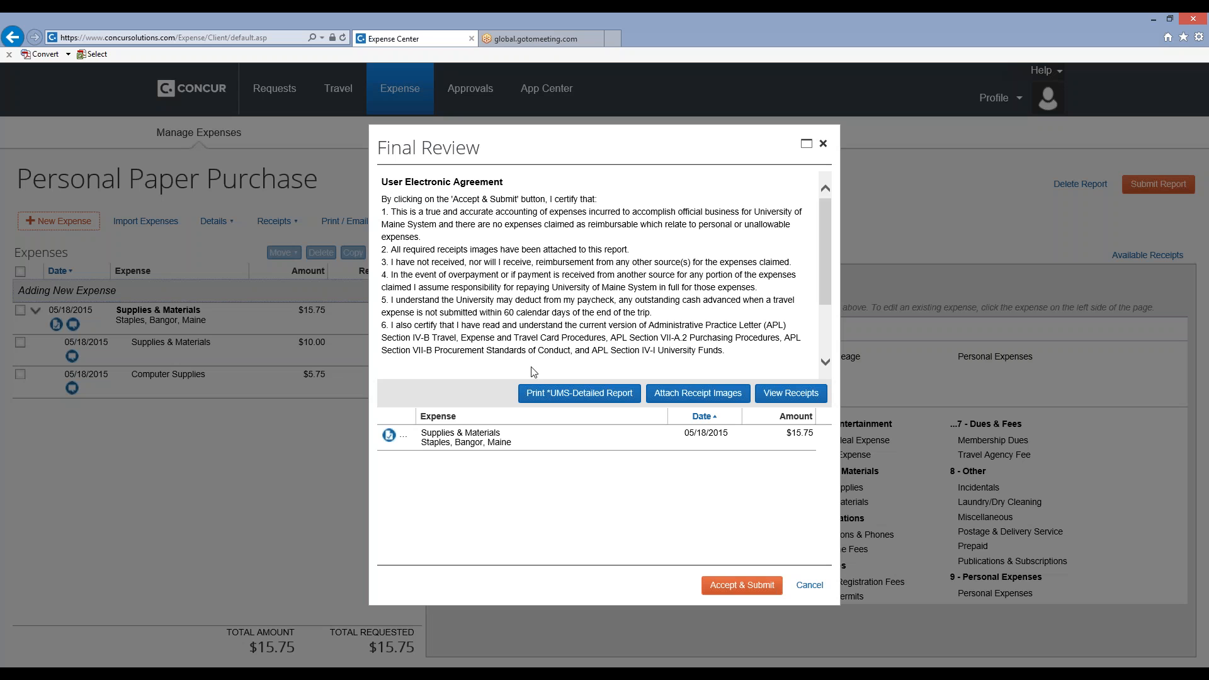
left_click(741, 595)
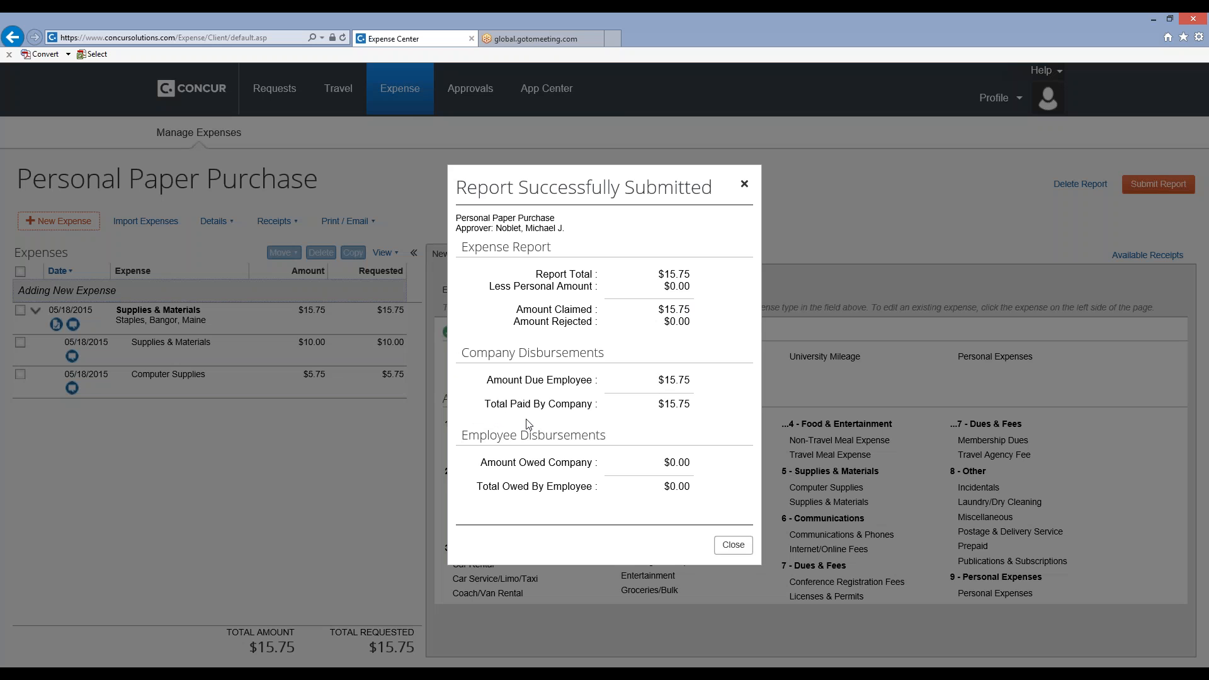
left_click(734, 552)
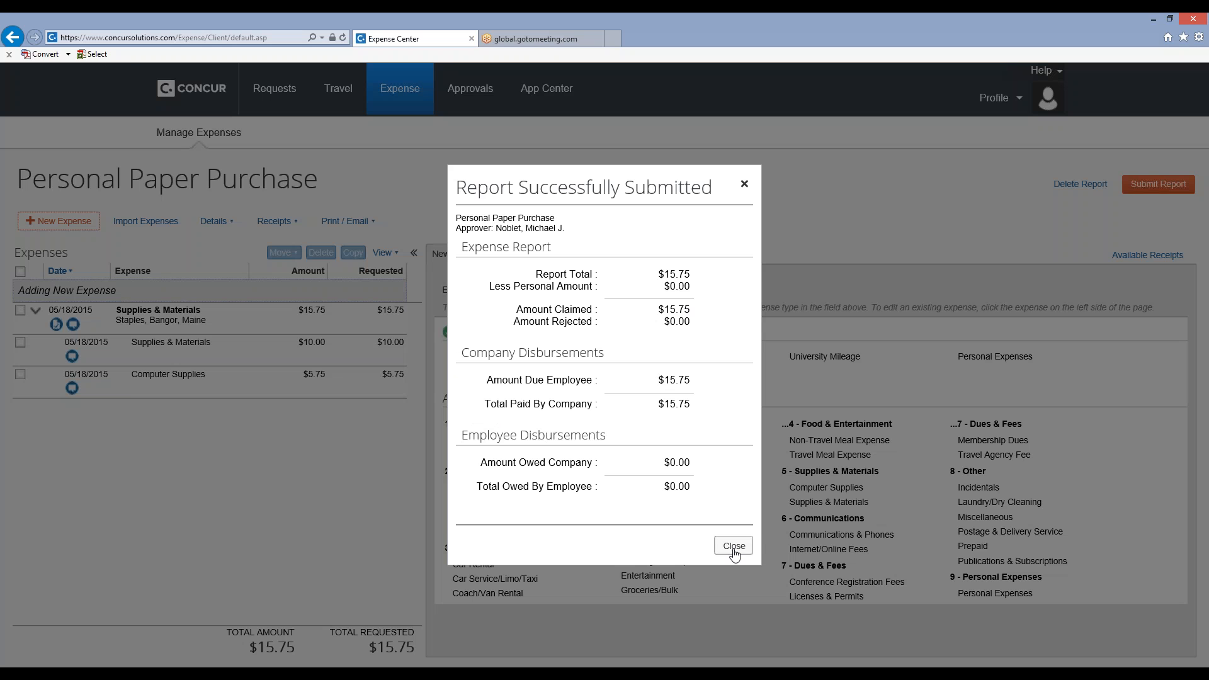
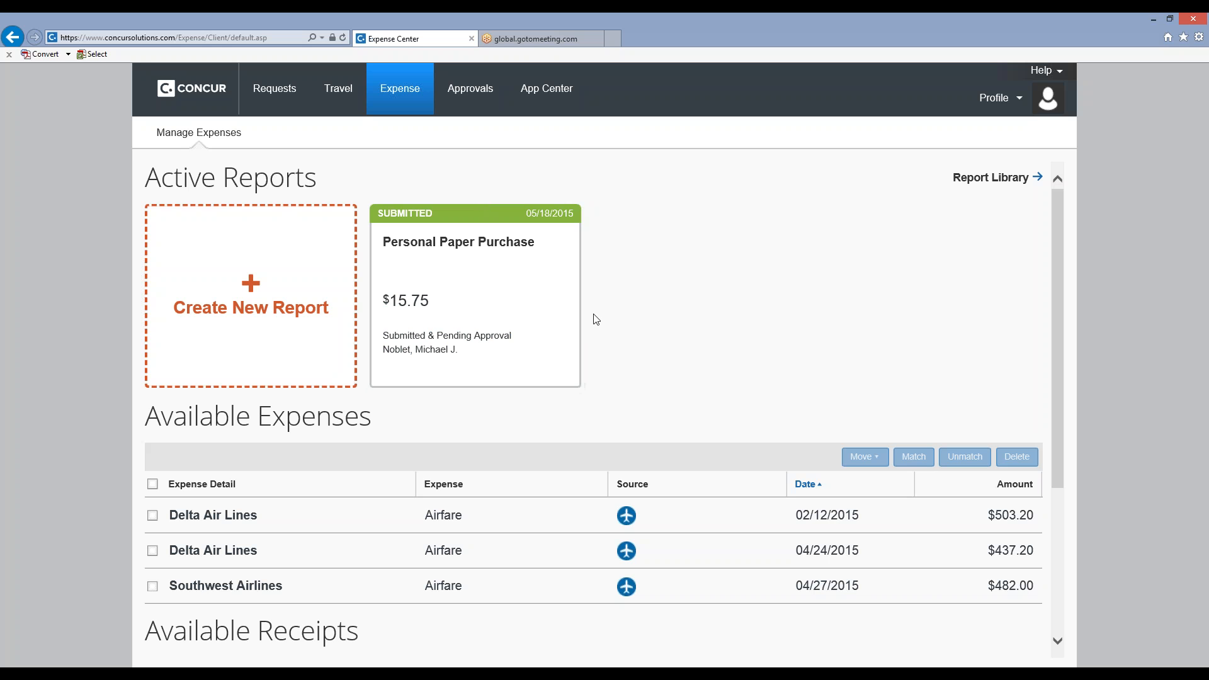
Start a new travel request and name it "Fy15 Blanket Travel Req".
left_click(275, 100)
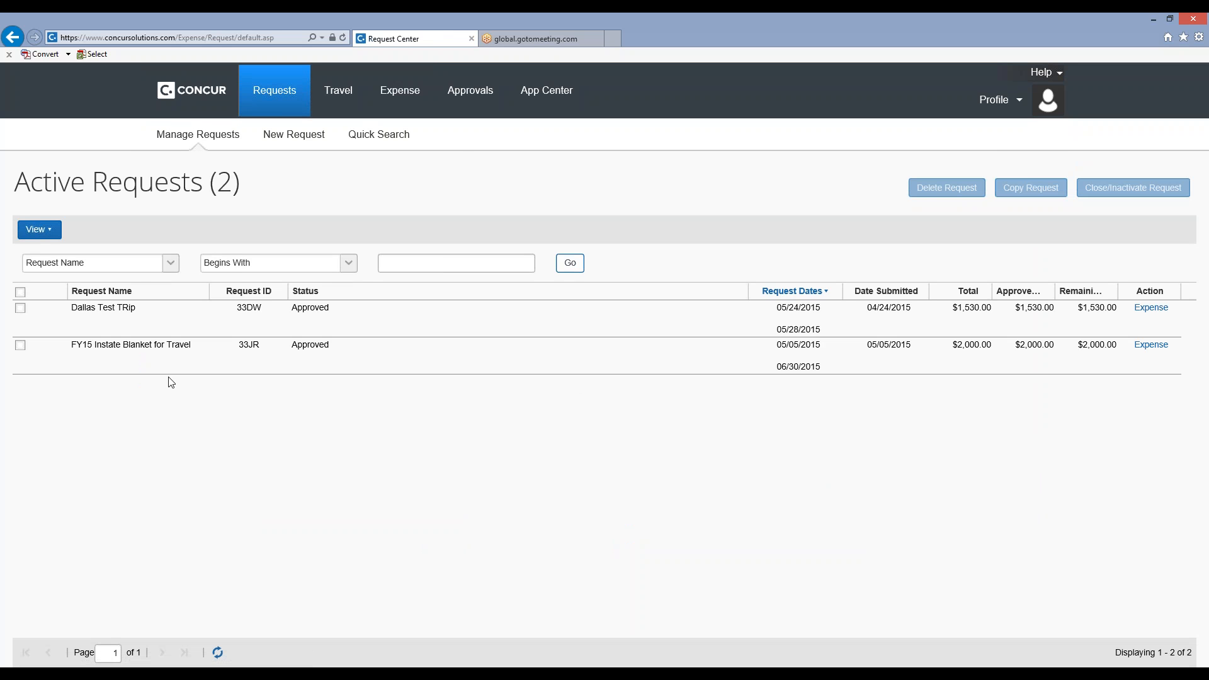
left_click(20, 345)
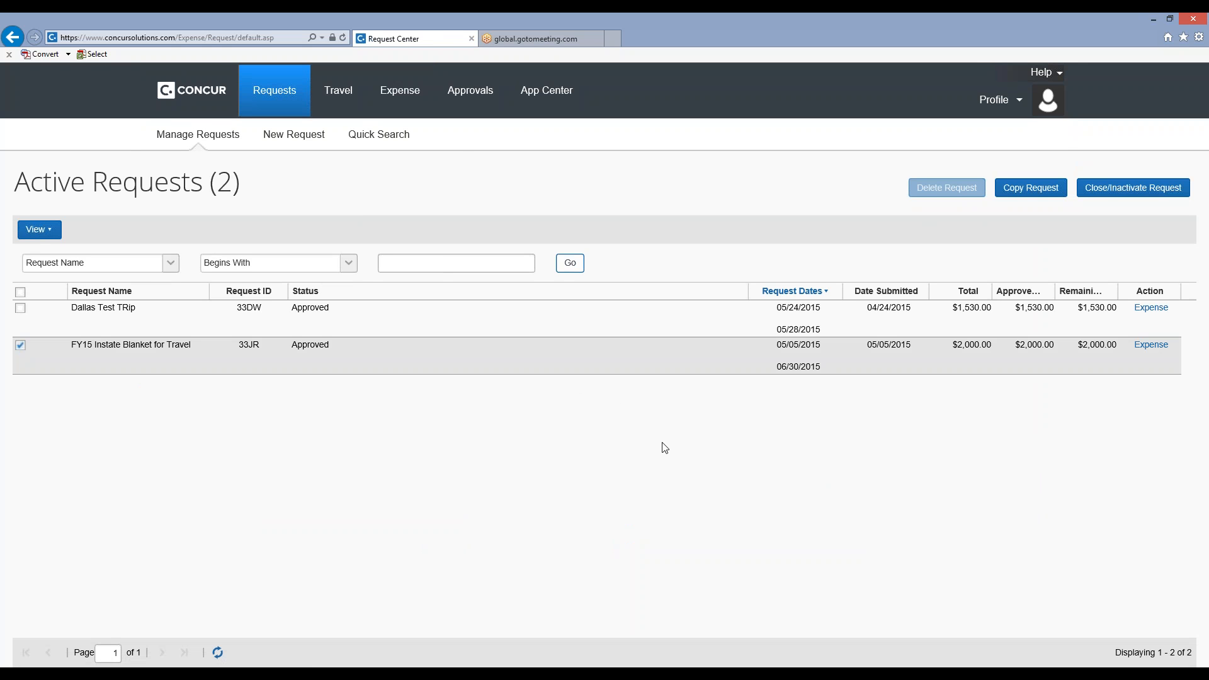
left_click(281, 140)
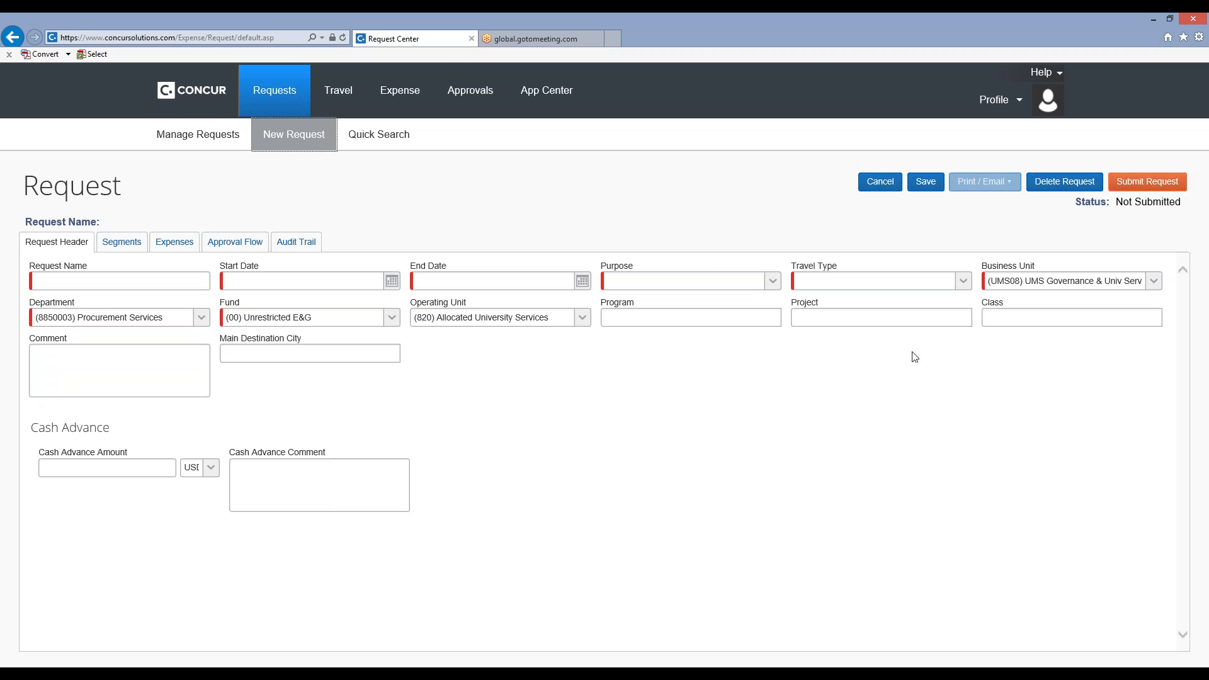
left_click(165, 284)
type("F")
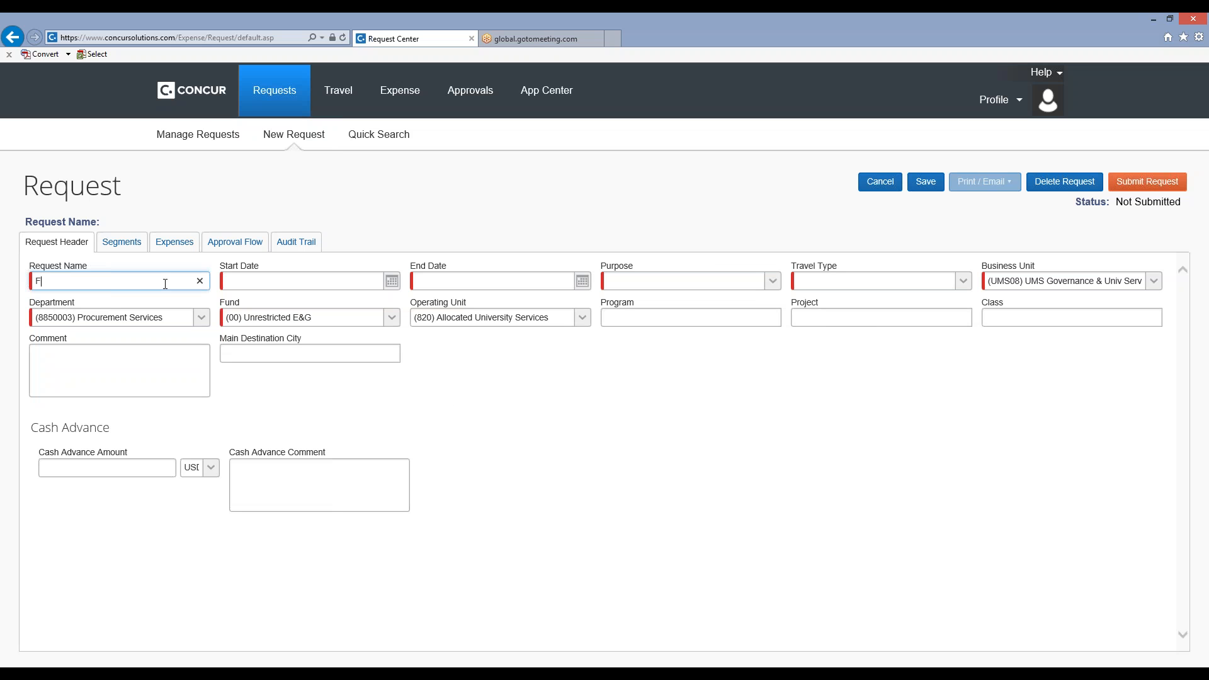
type("y15 Blanket Travel Req")
Set the request's start date to 05/18/2015 and its end date to 06/30/2015.
left_click(392, 281)
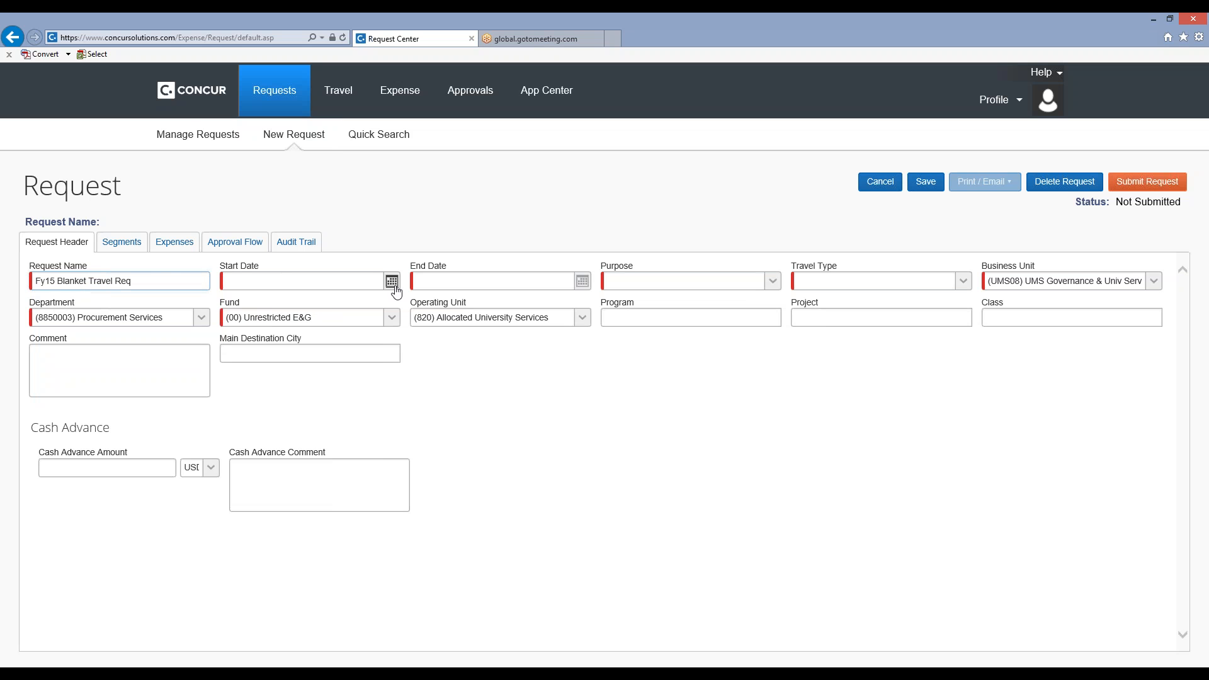
left_click(258, 407)
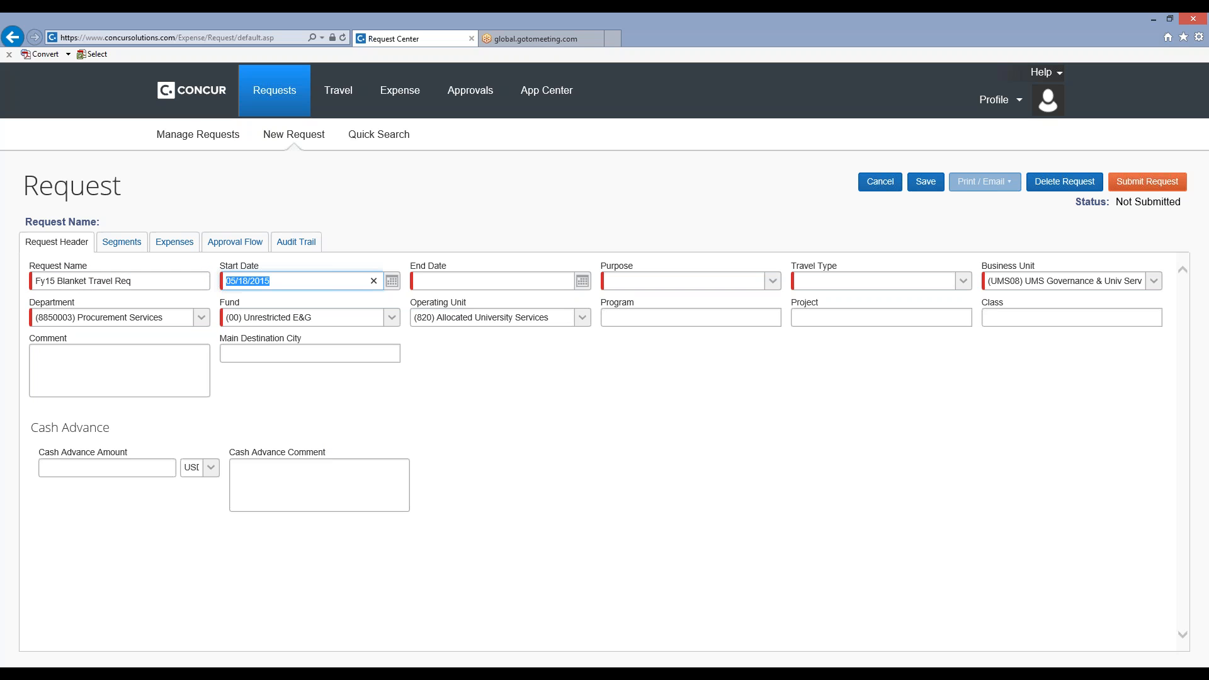
left_click(583, 281)
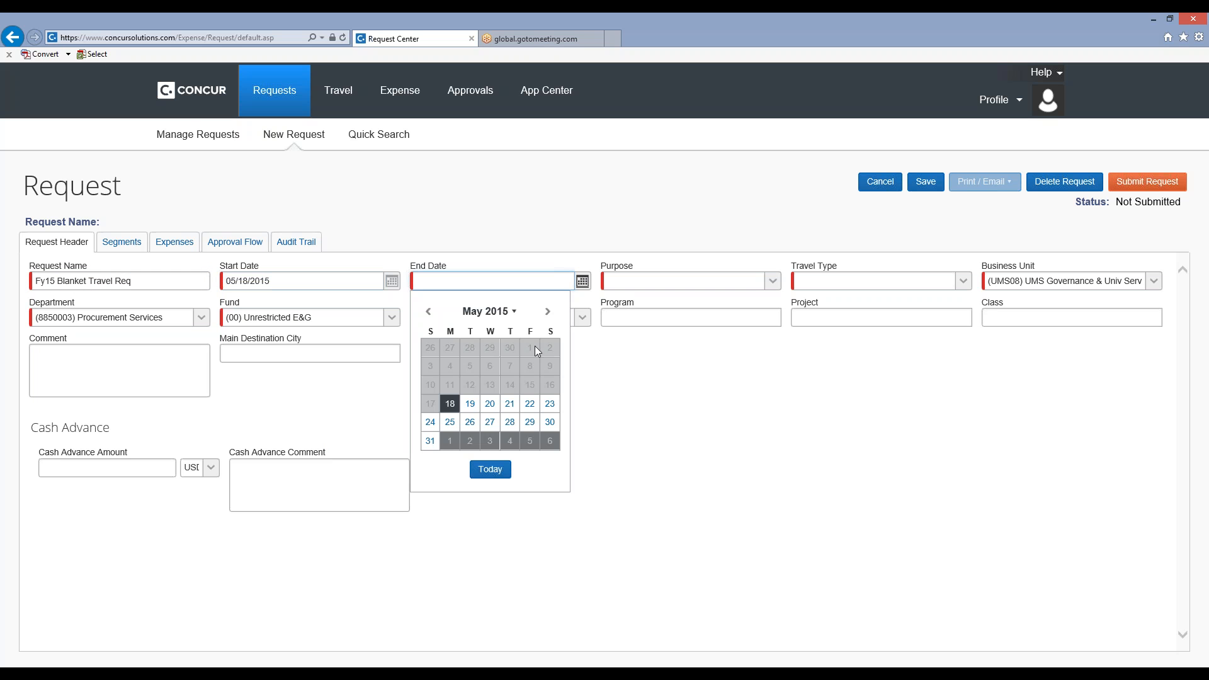
left_click(547, 311)
left_click(470, 422)
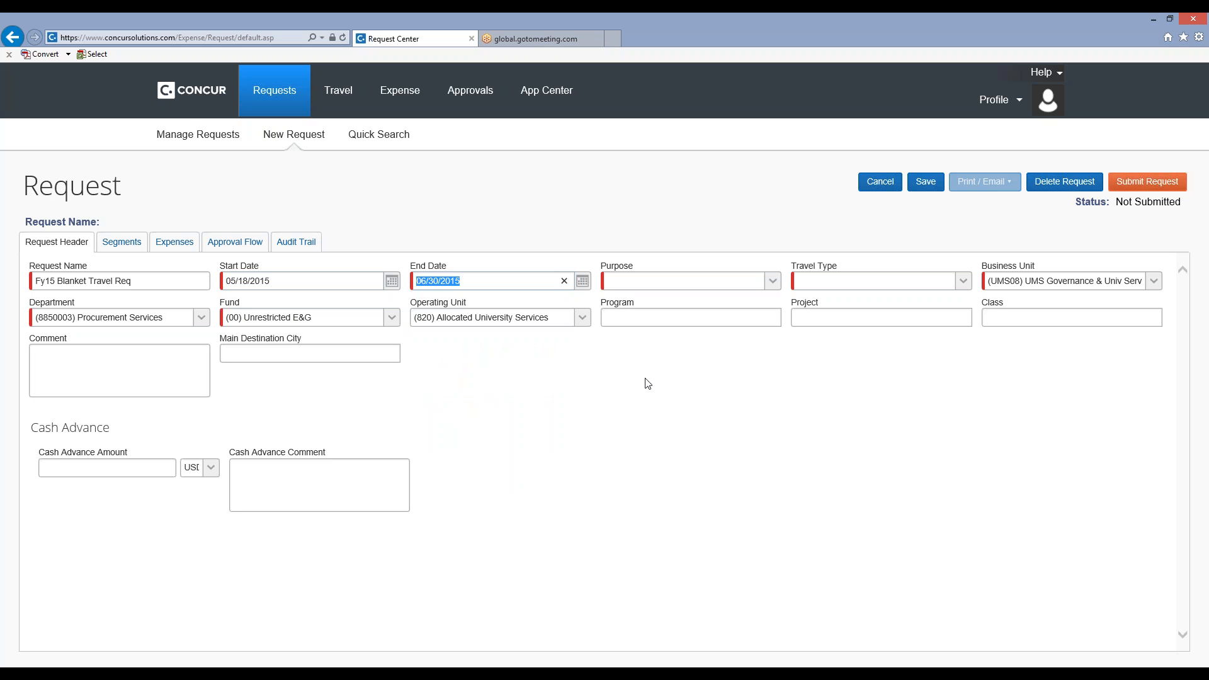
Set the request's purpose to Field Work and its travel type to In-State.
left_click(771, 281)
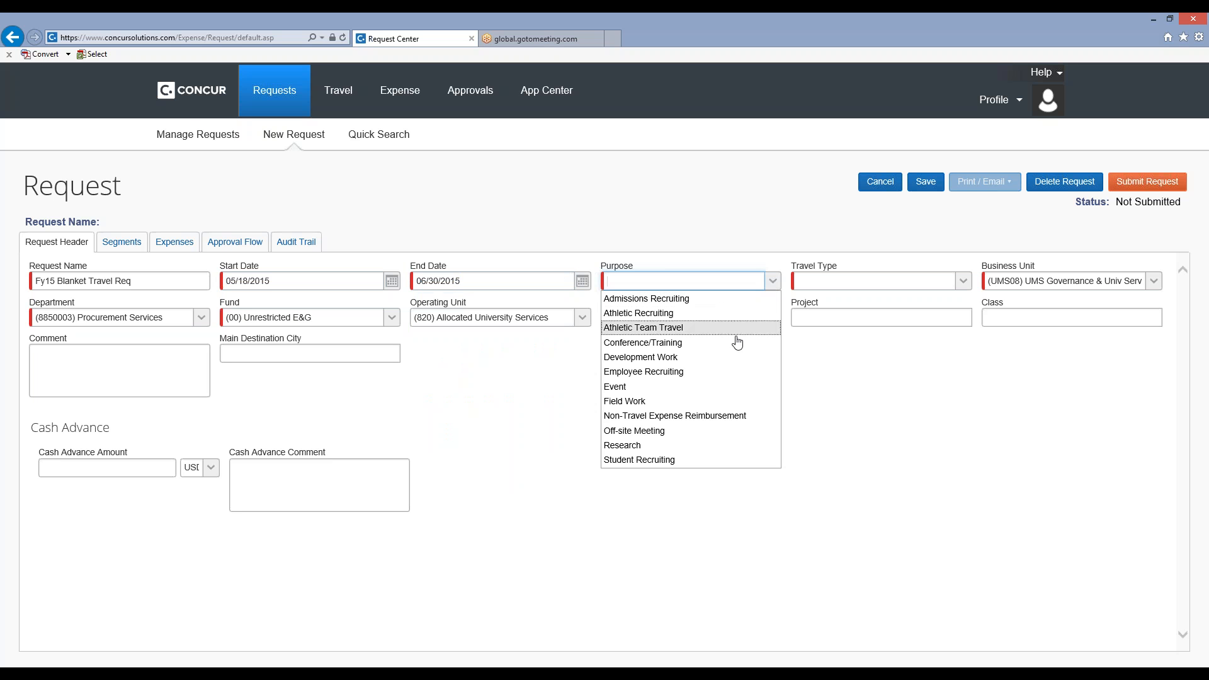
left_click(715, 401)
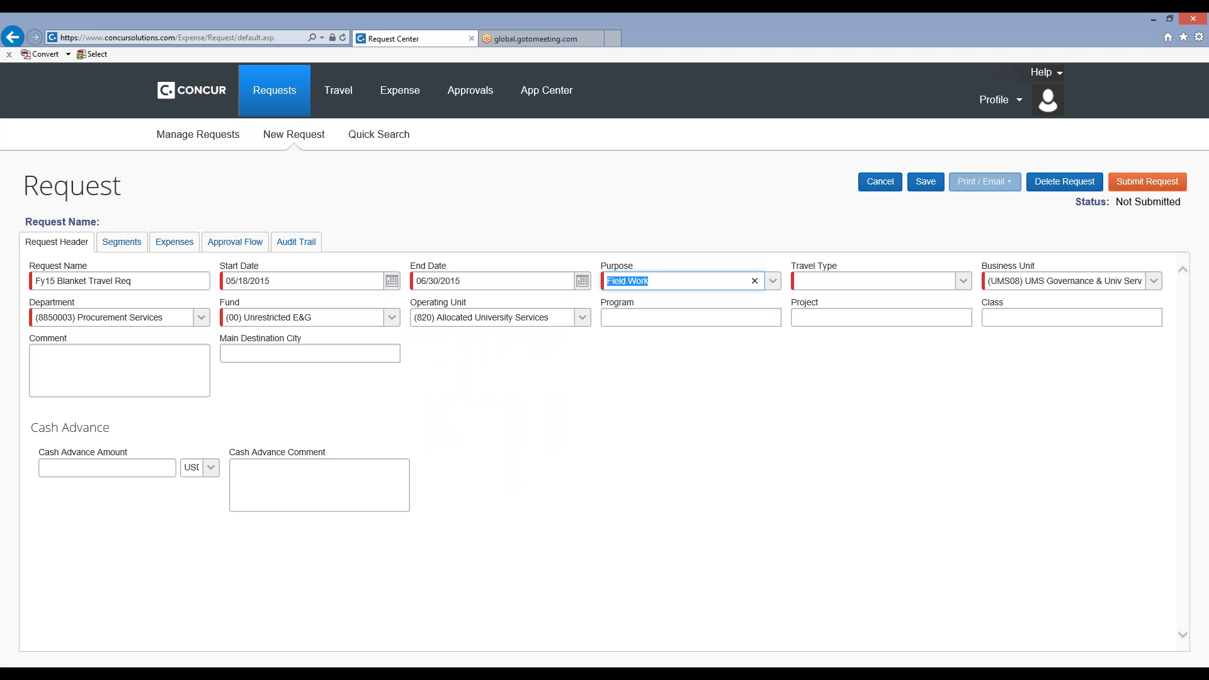
left_click(962, 281)
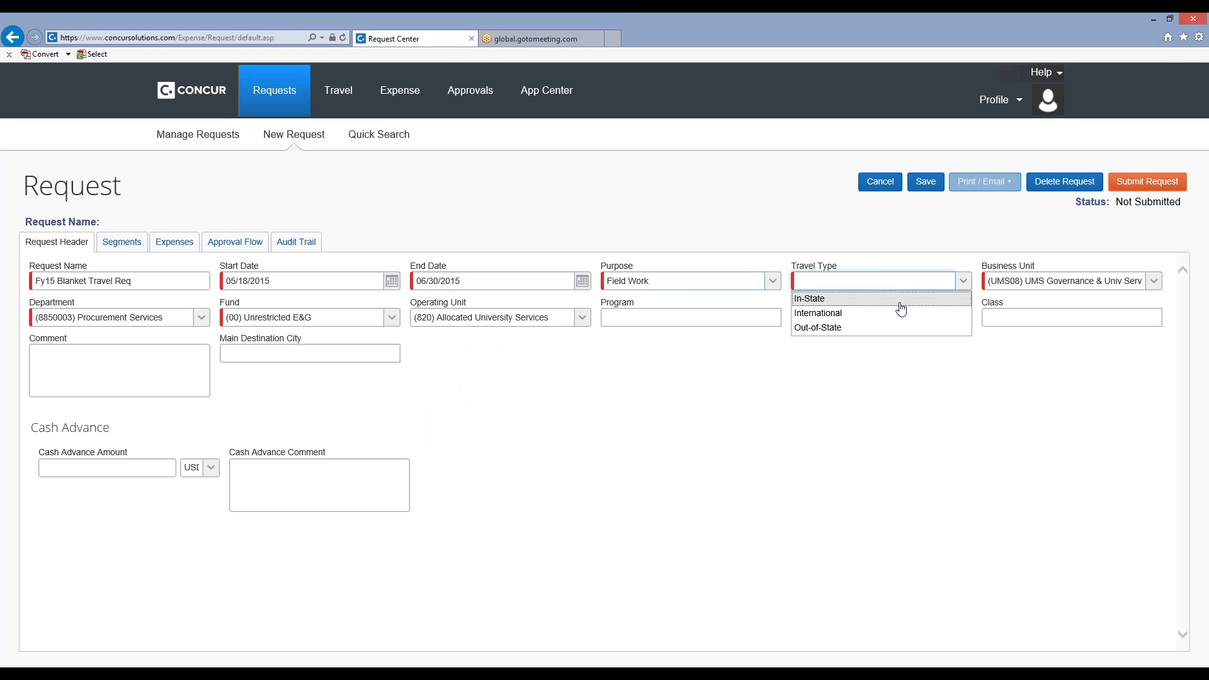
left_click(900, 302)
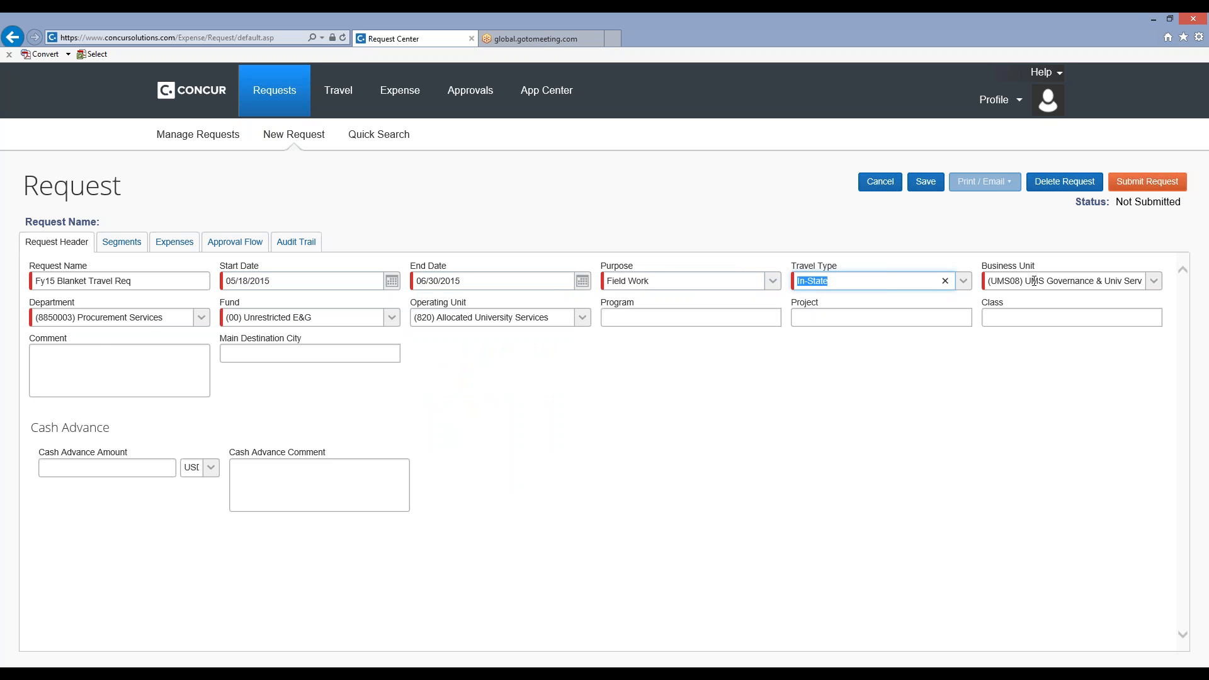
Set the department to (8850004) Procurement Operations, the fund to (00) Unrestricted E&G and the operating unit to (820) Allocated University Services.
left_click(202, 320)
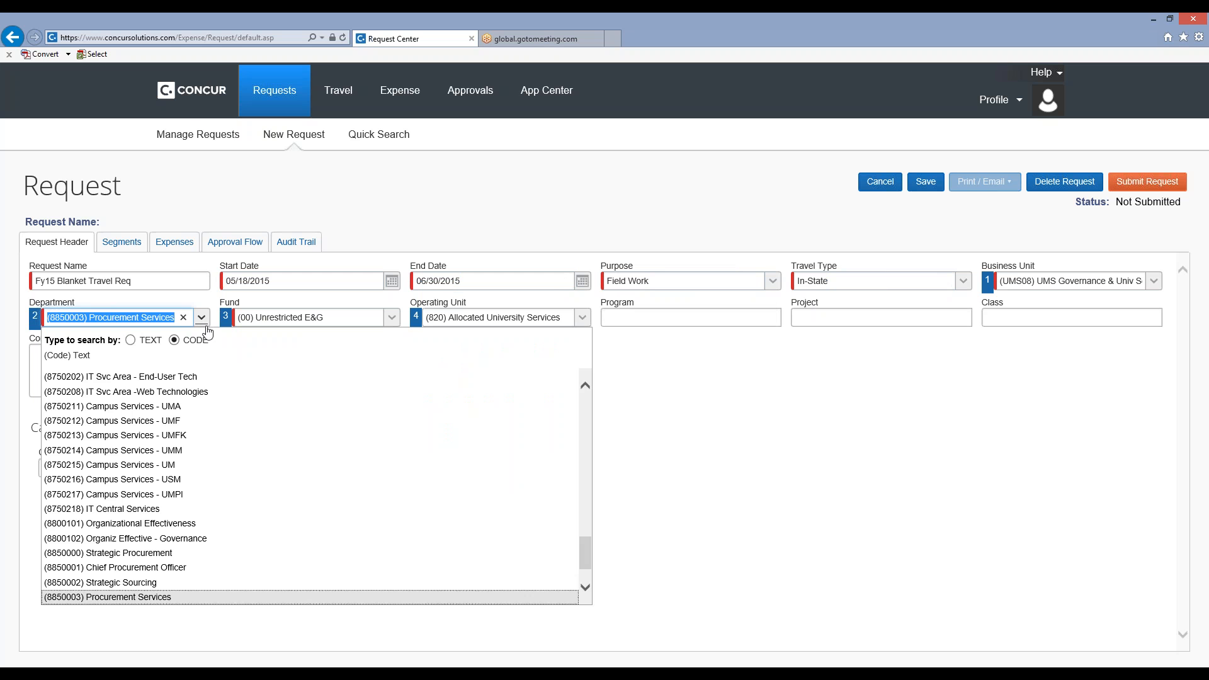
left_click(585, 586)
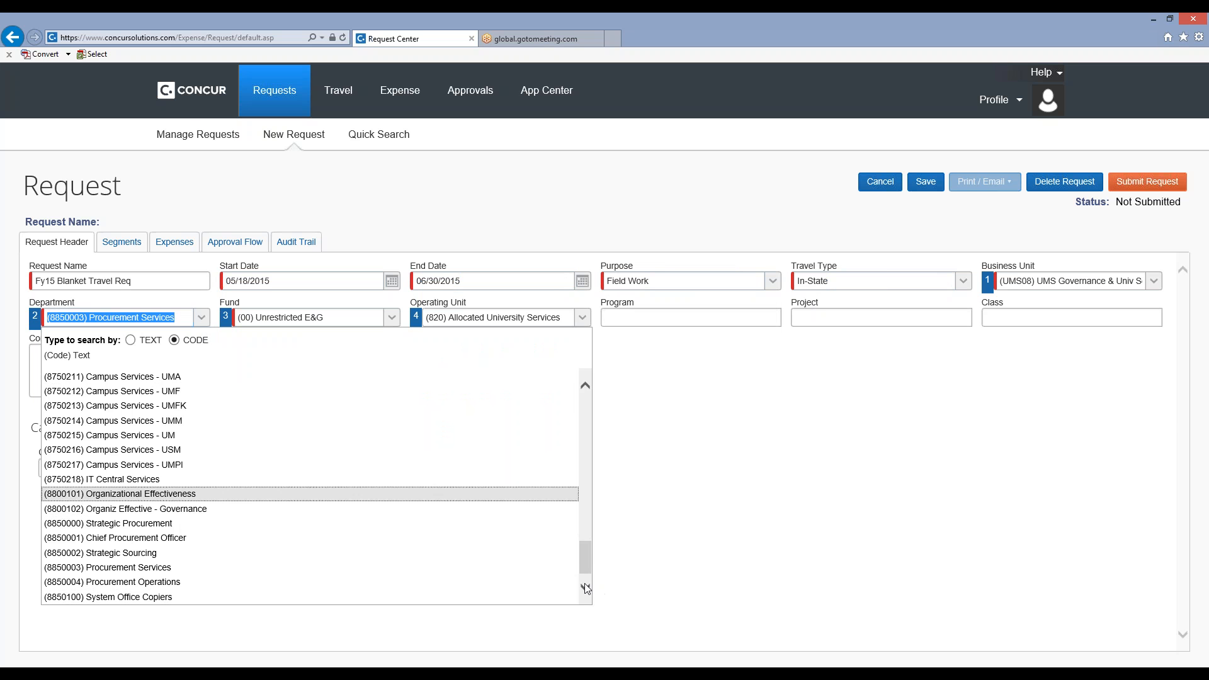
left_click(166, 582)
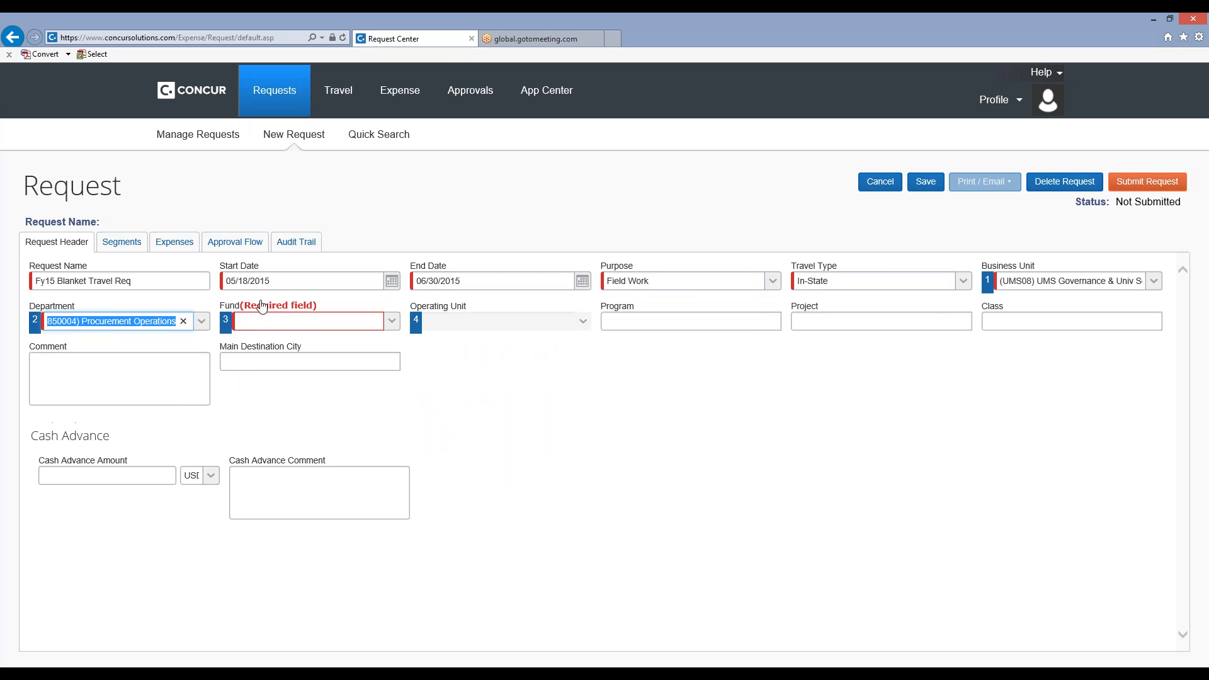
left_click(392, 322)
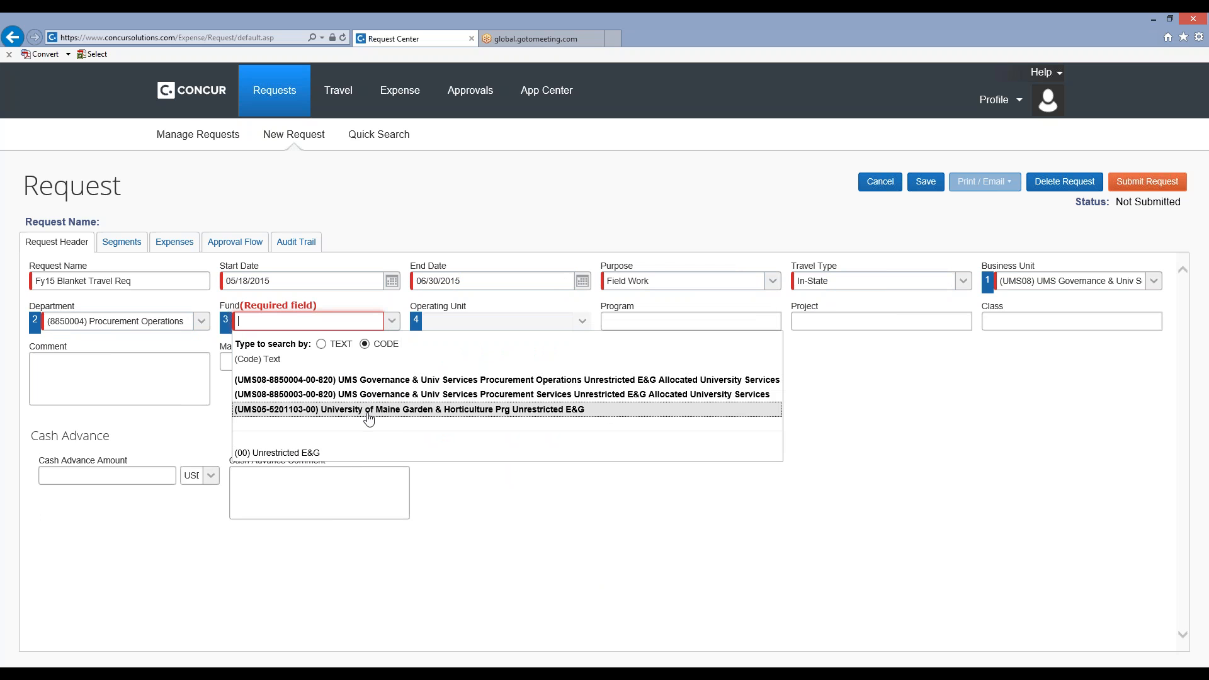
left_click(313, 453)
left_click(581, 321)
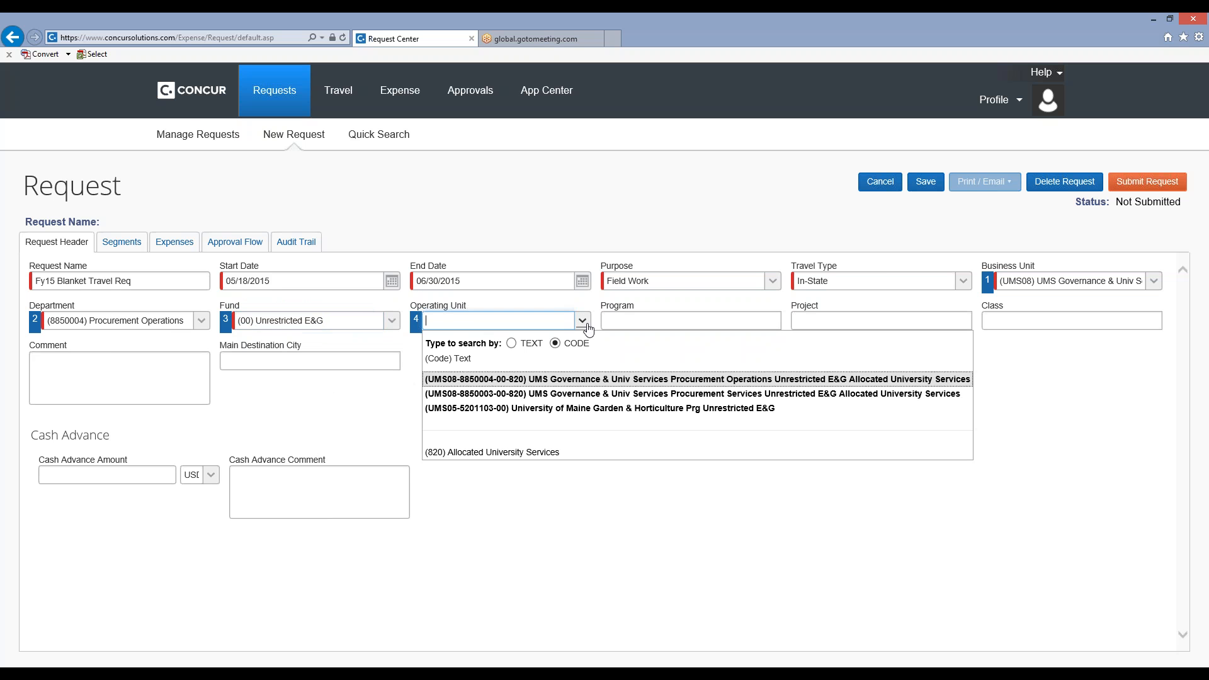
left_click(530, 452)
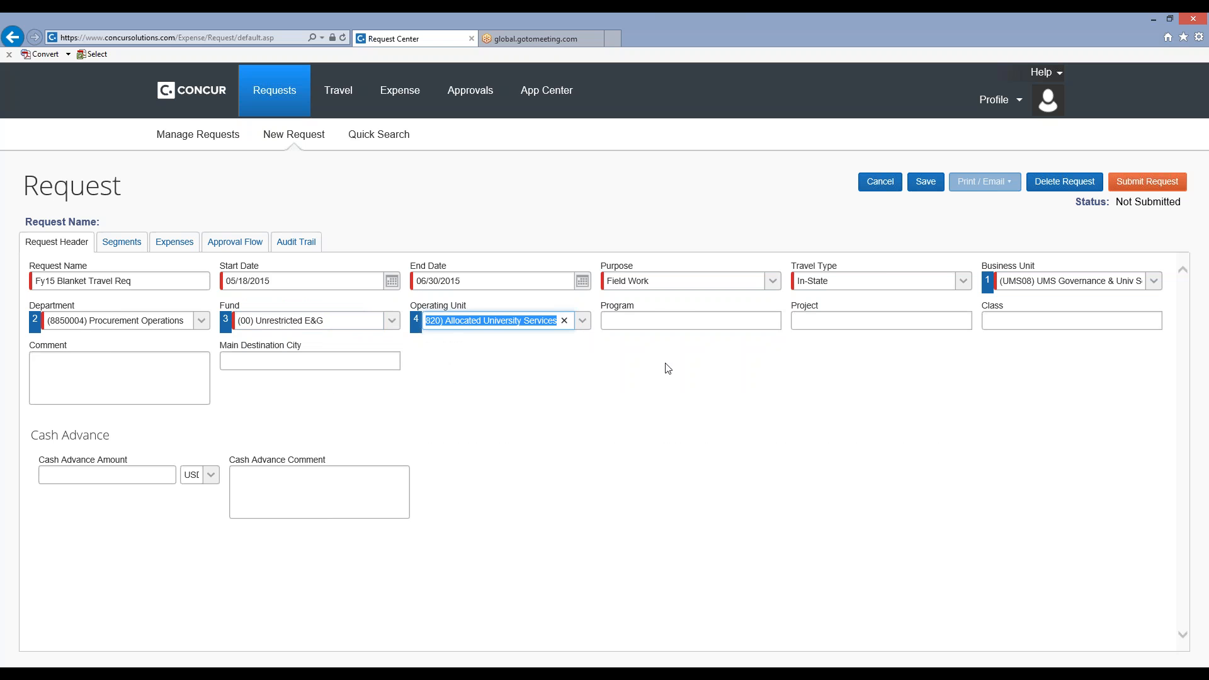
Search the Program values for 8 by either text or code, and clear the field without choosing one.
left_click(699, 325)
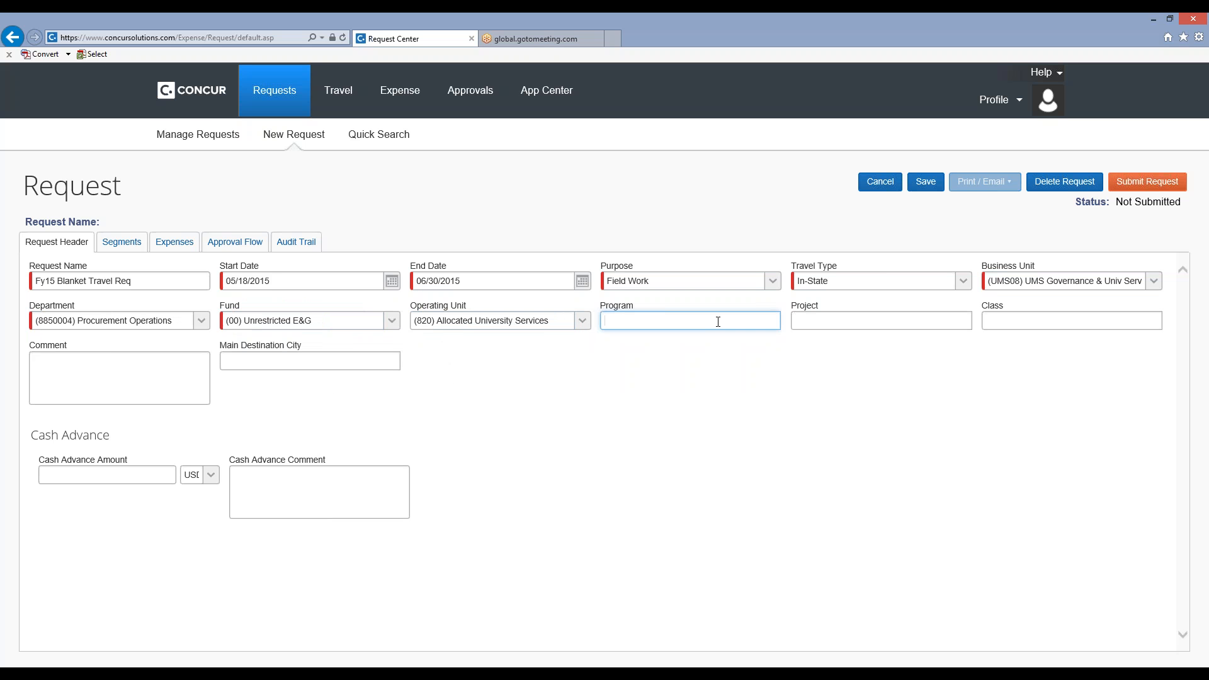
type("8")
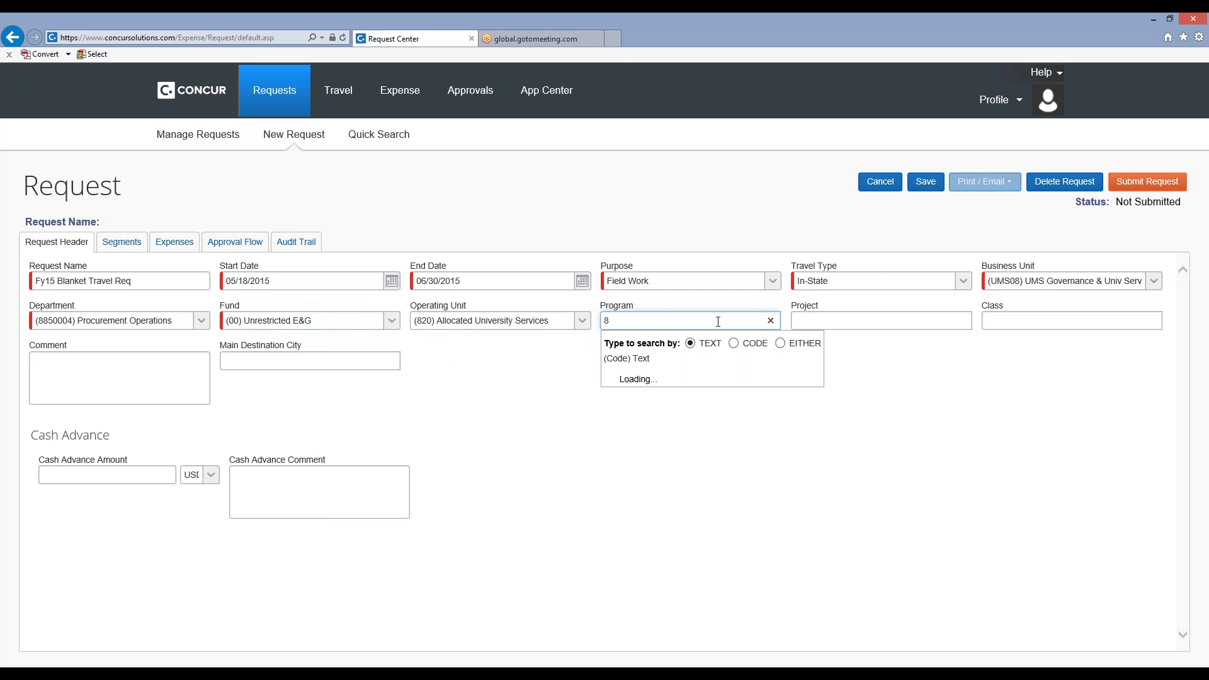
left_click(781, 343)
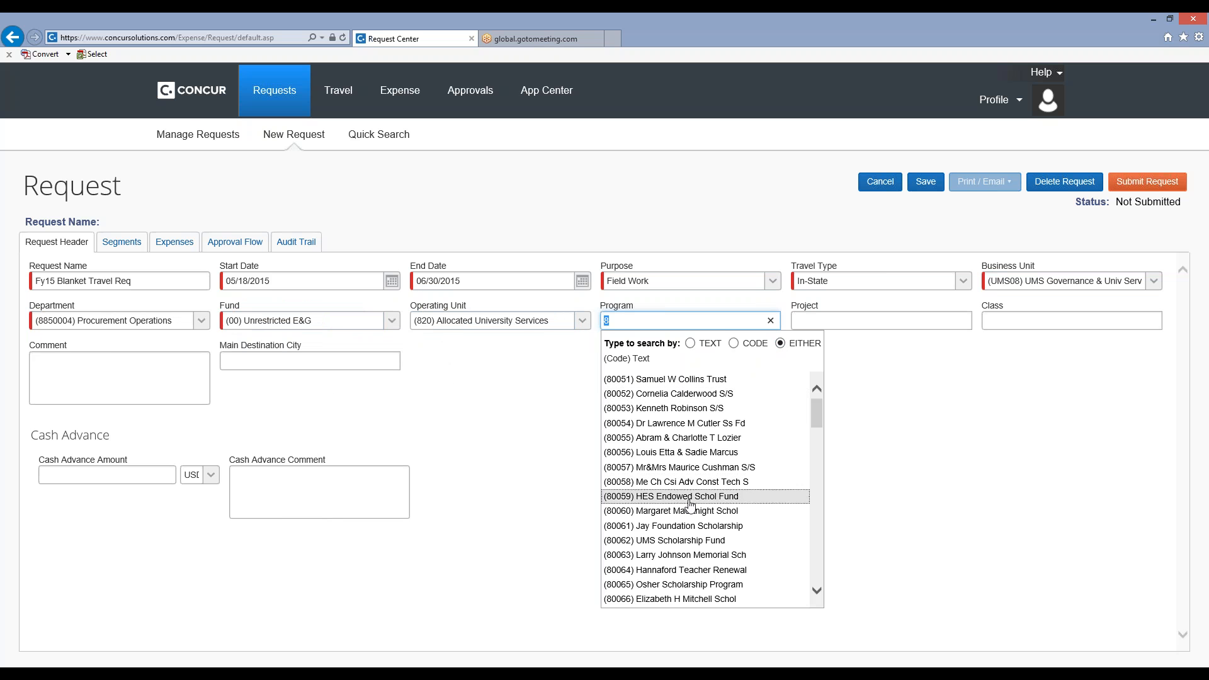
left_click(771, 321)
left_click(910, 348)
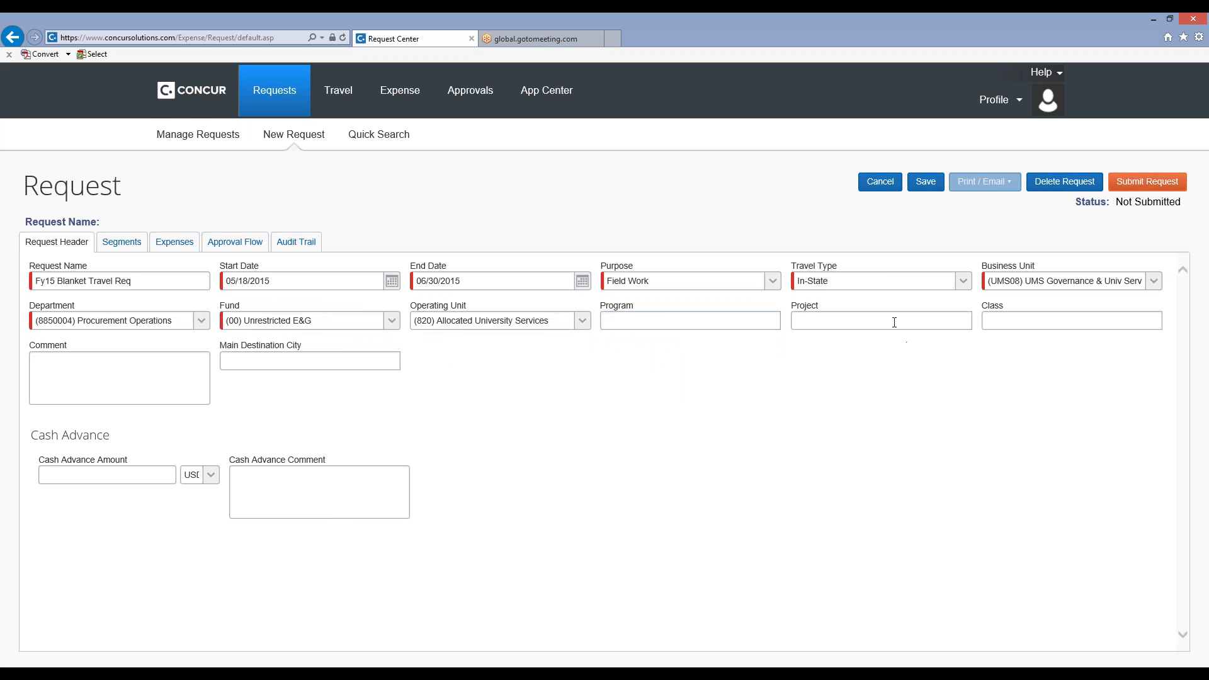
left_click(1021, 321)
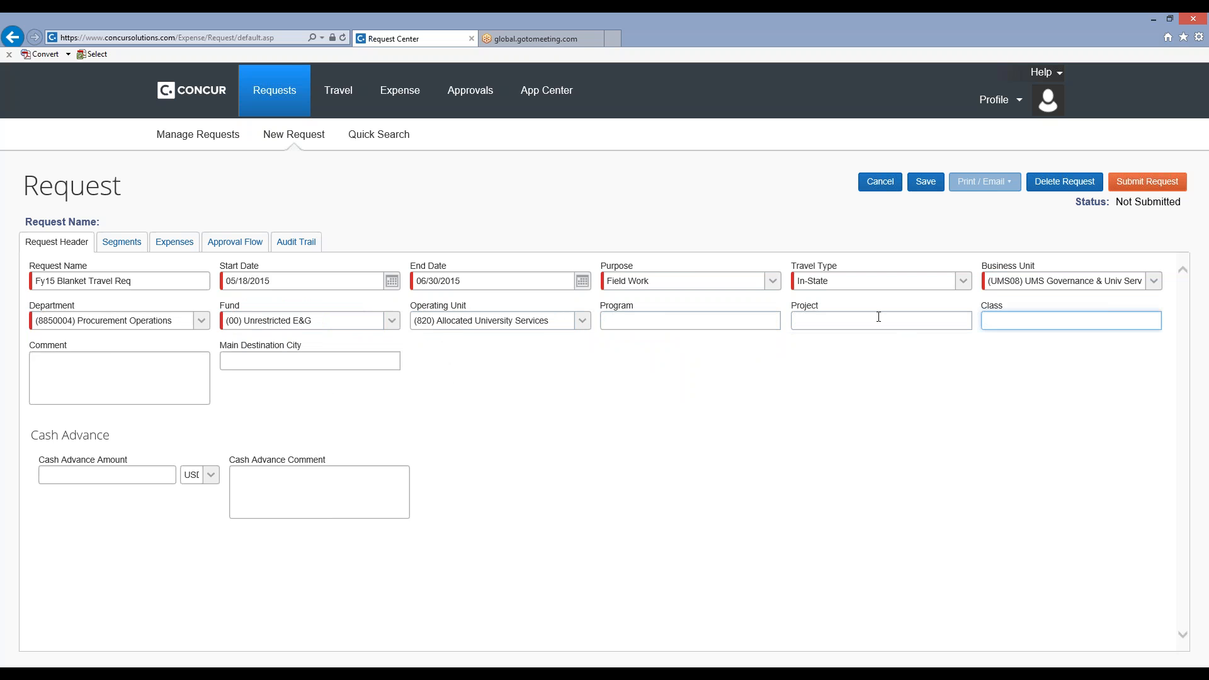
Search the Project values for 3 by either text or code, and close the list without choosing one.
left_click(879, 318)
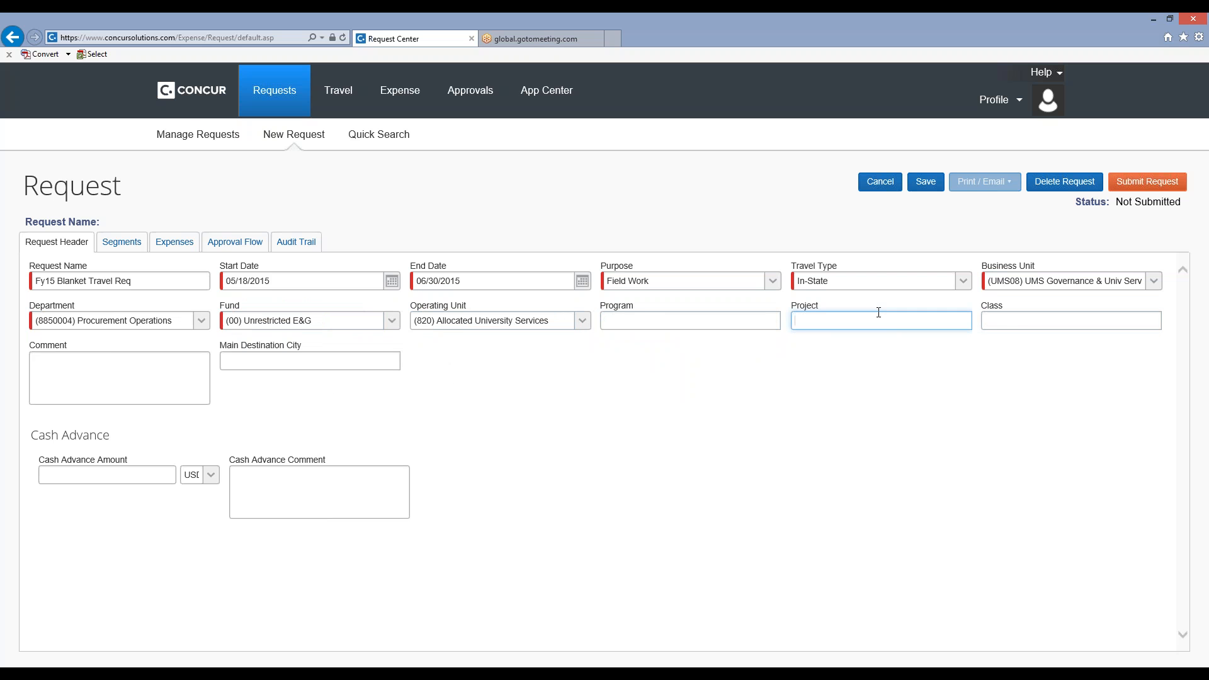
type("3")
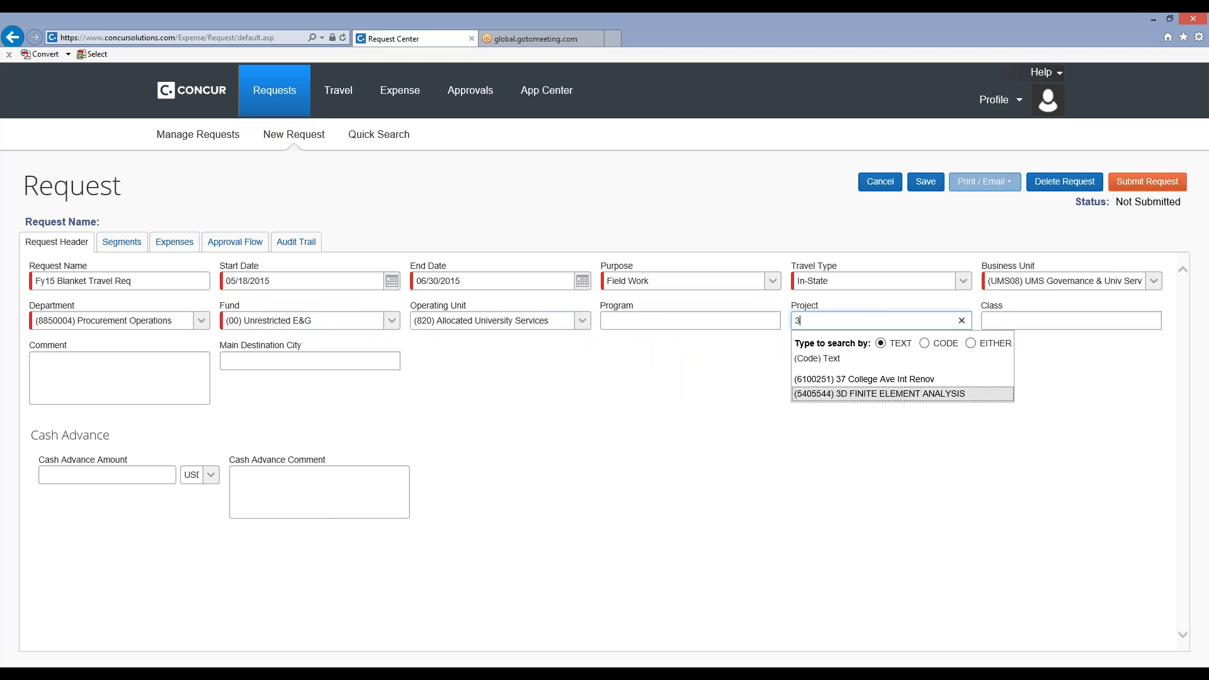
left_click(973, 346)
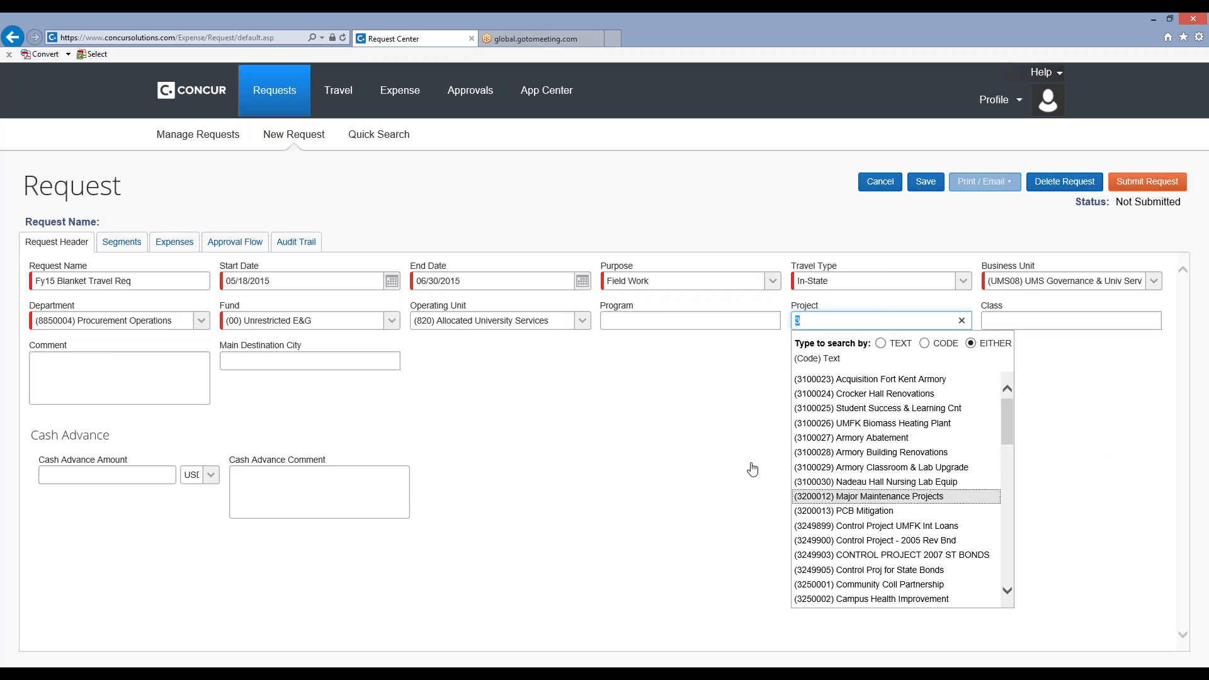
left_click(627, 468)
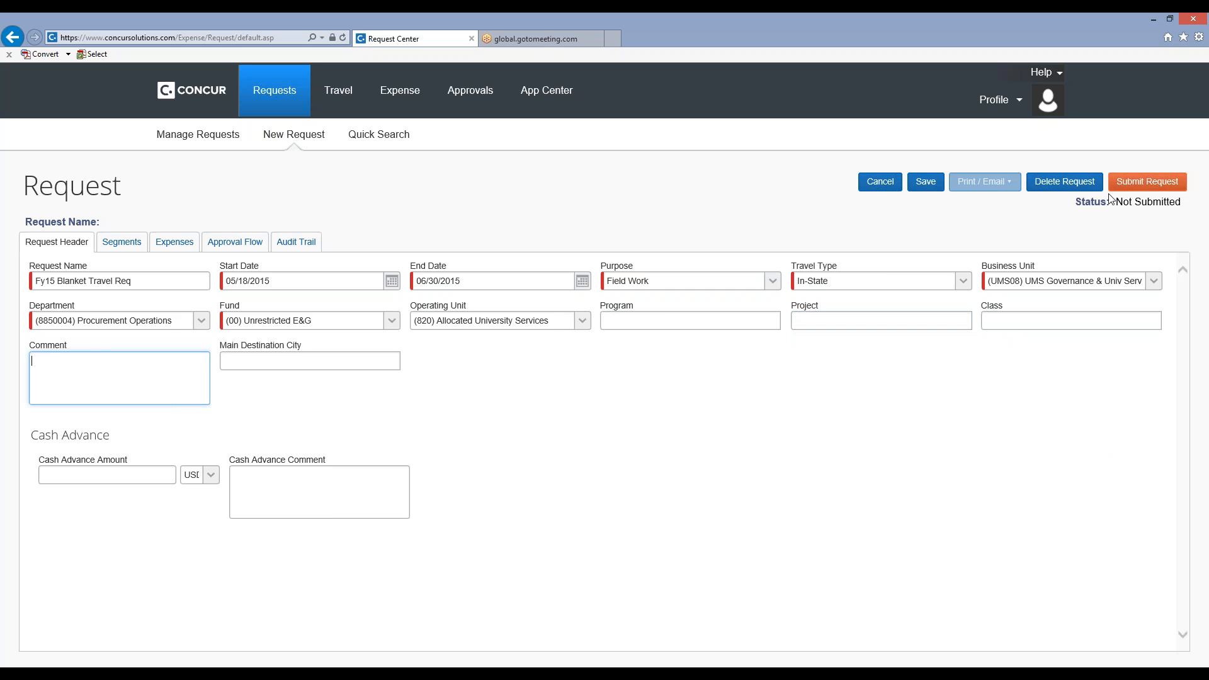
Save the request header and add a Mileage expense dated 05/18/2015 with a transaction amount of 2000.
left_click(926, 182)
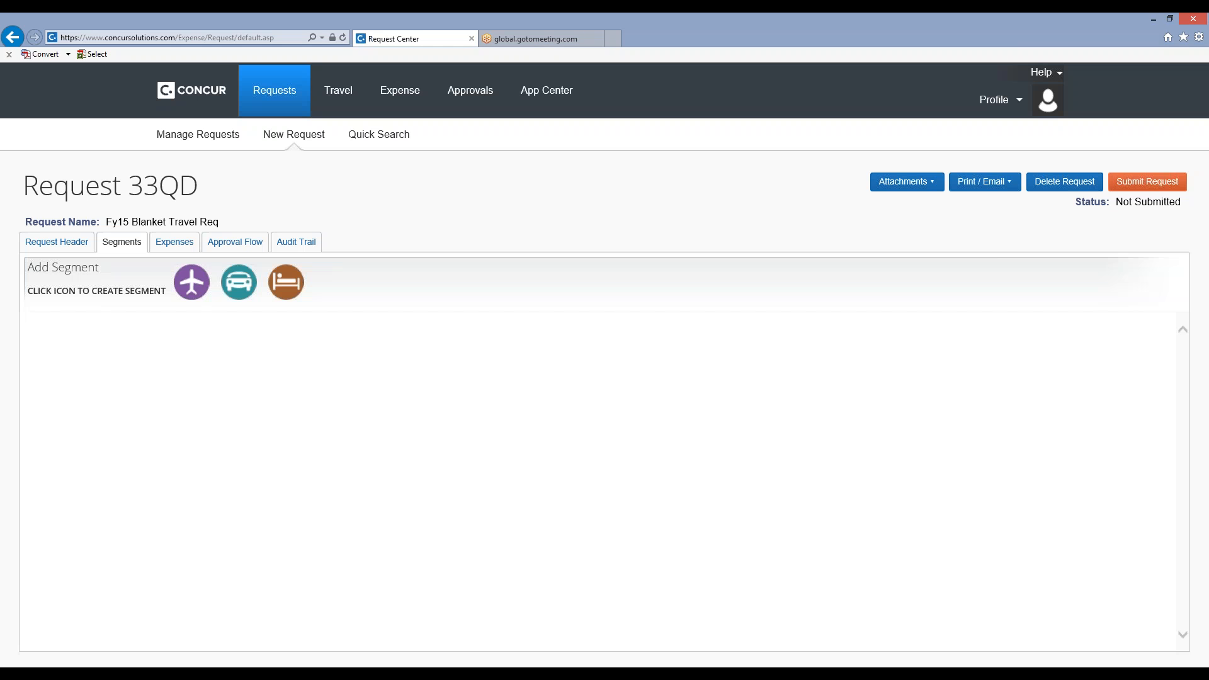
left_click(160, 245)
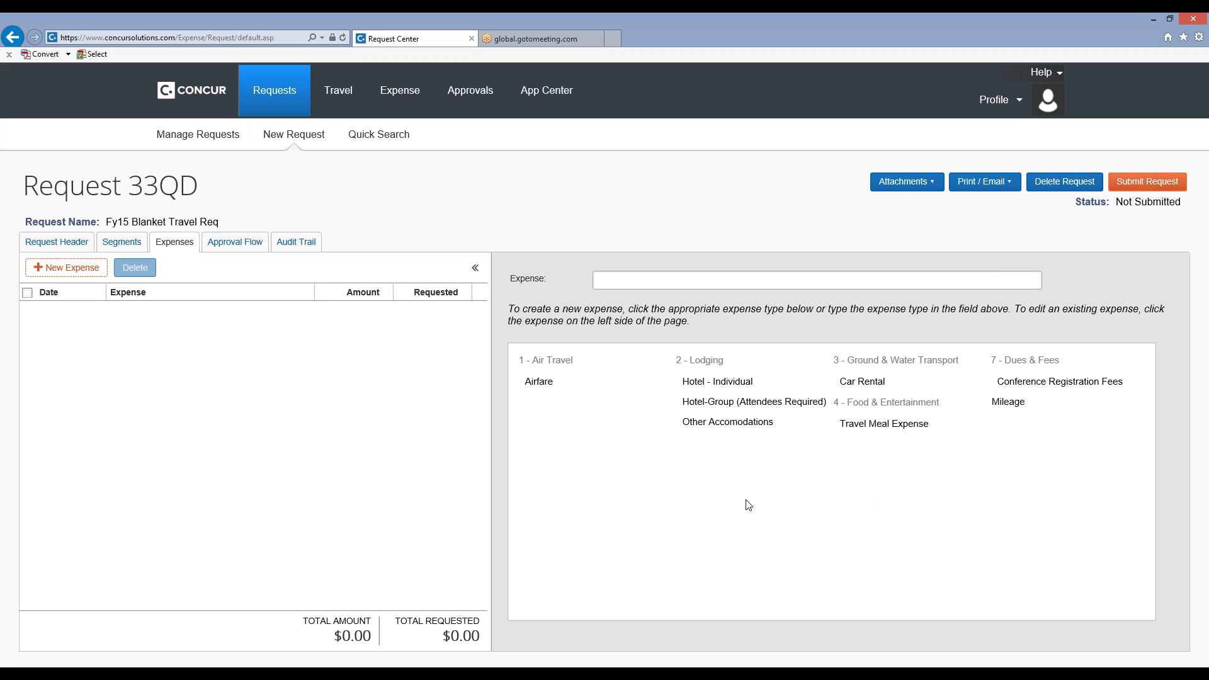
left_click(1008, 403)
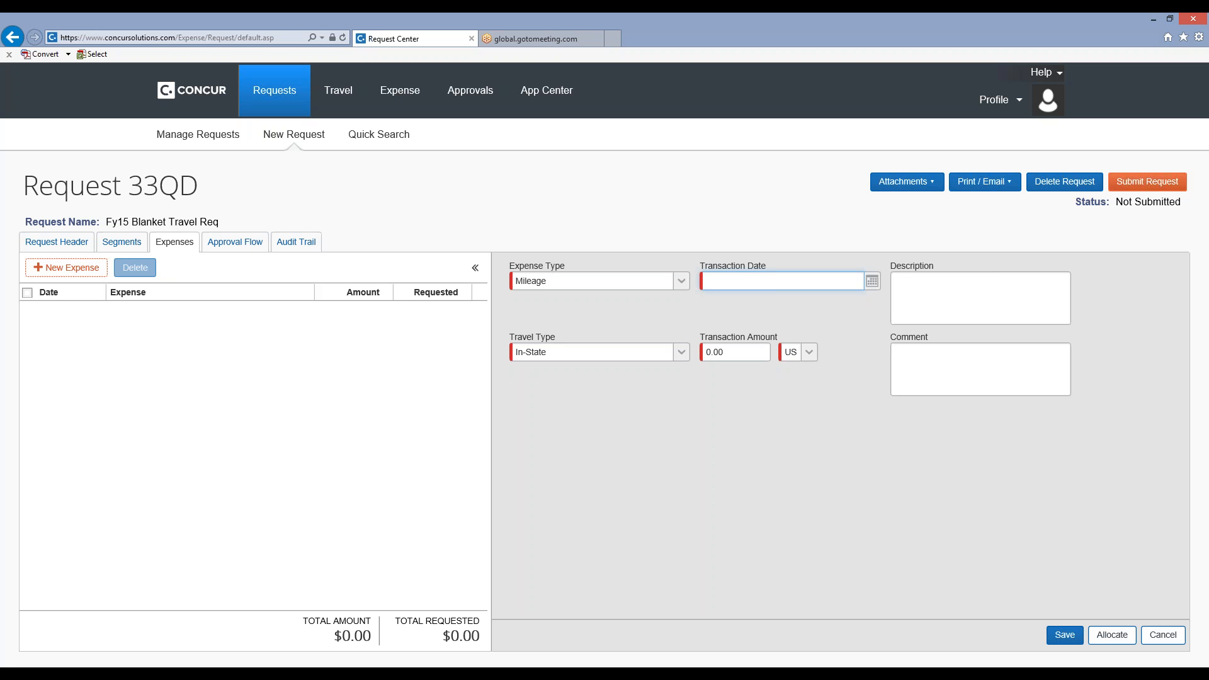
left_click(872, 280)
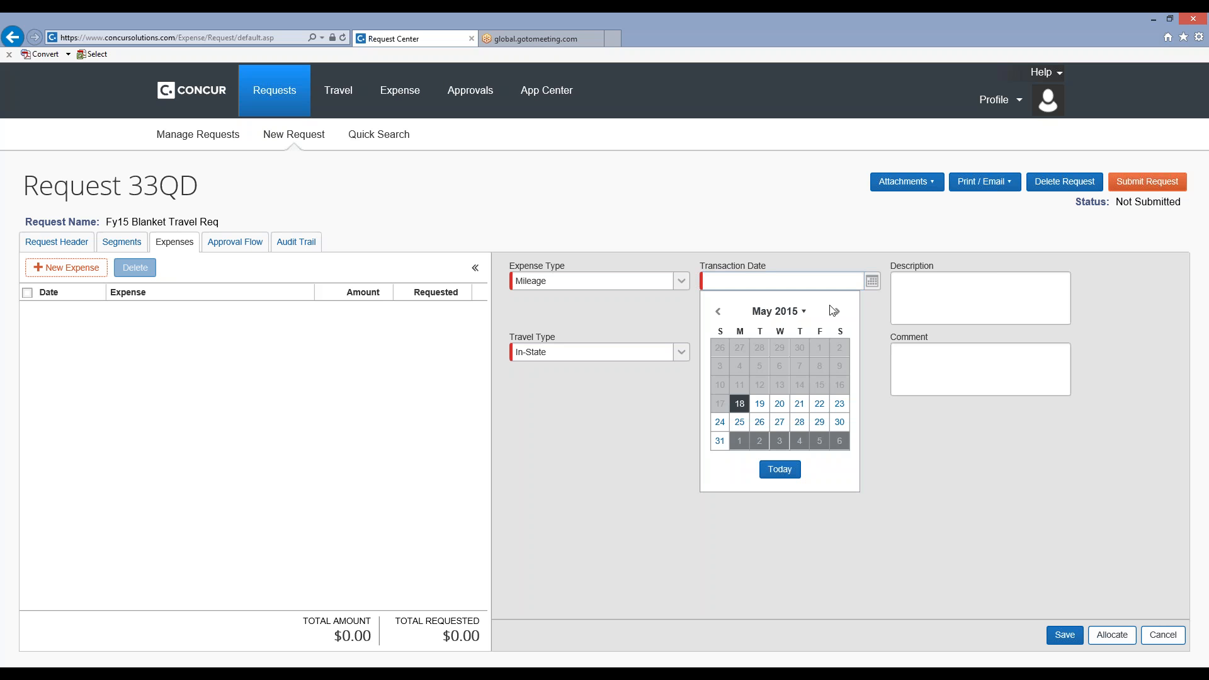
left_click(740, 404)
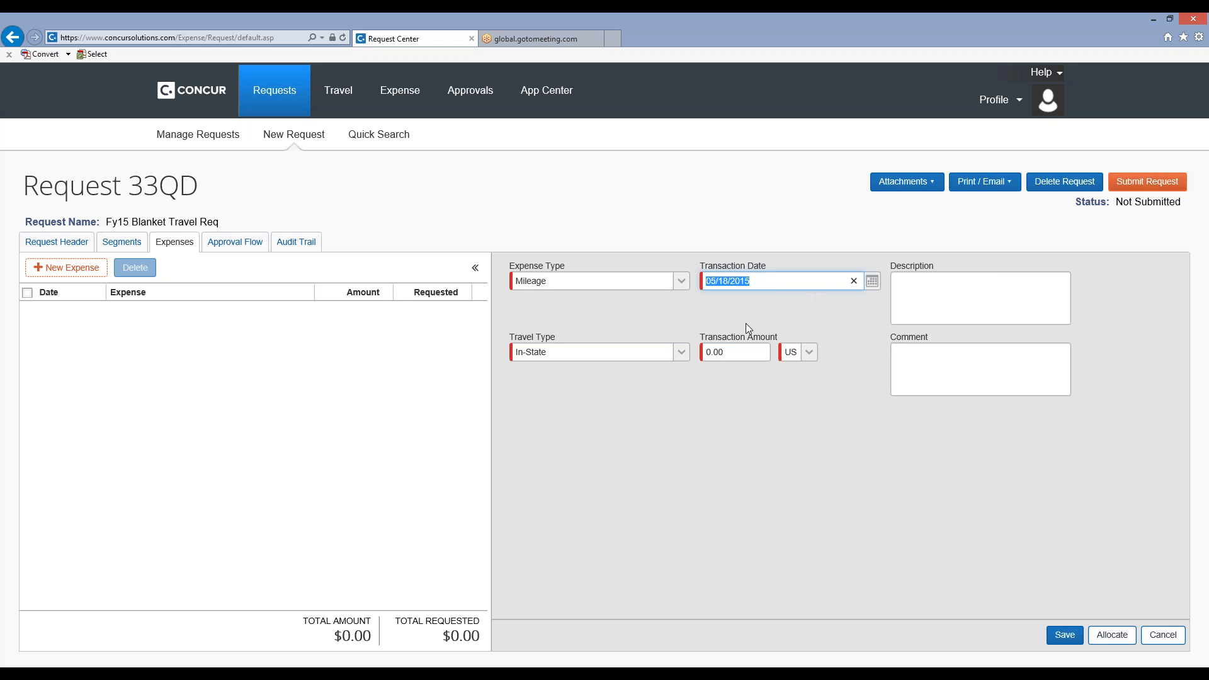
left_click(735, 351)
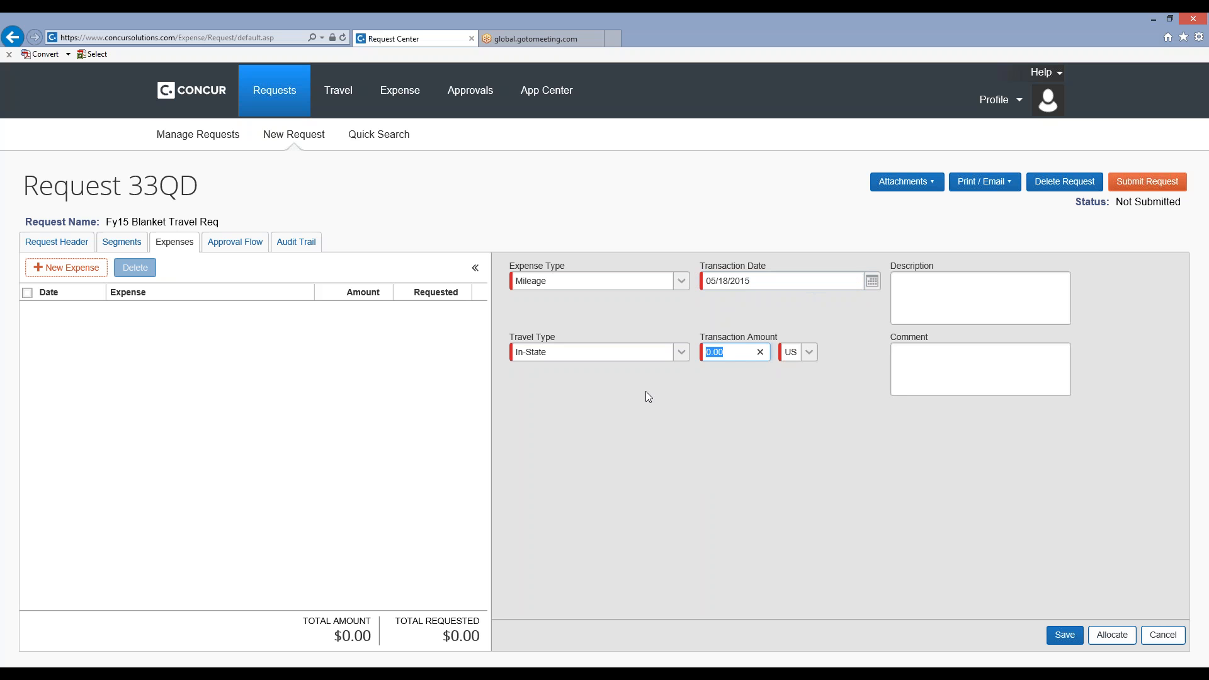
type("2000")
key("Tab")
left_click(1070, 637)
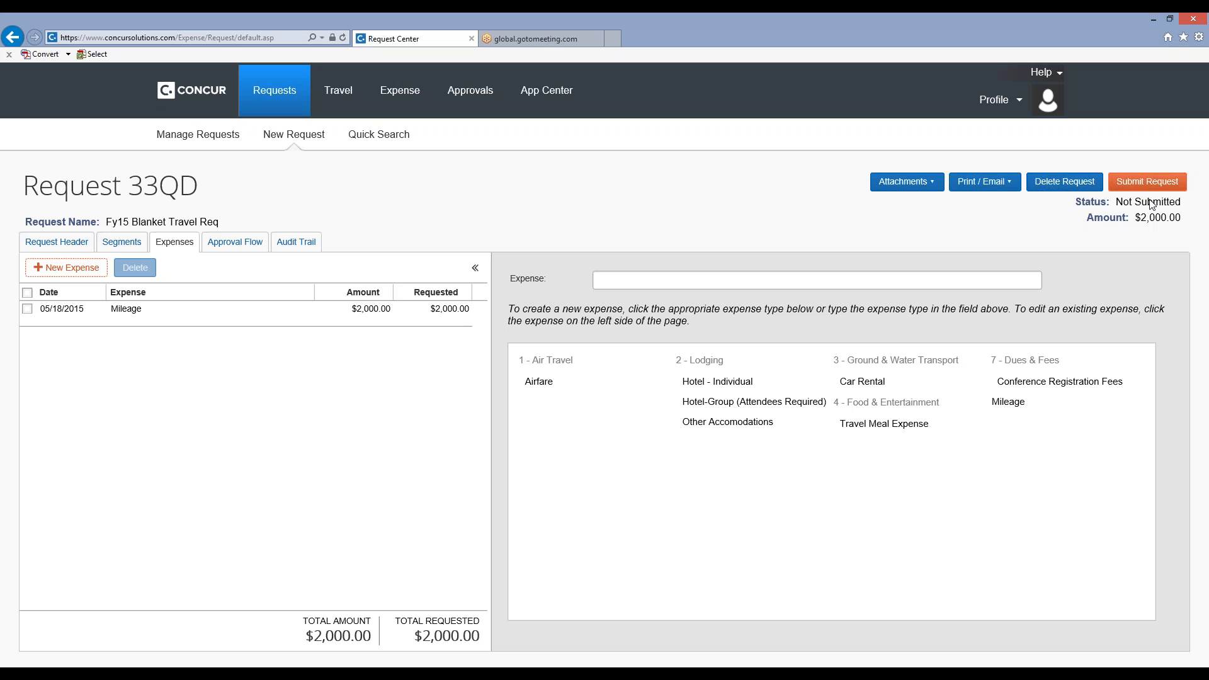
Review the approval flow and the Mileage expense of the Fy15 Blanket Travel Req, and submit the request.
left_click(242, 248)
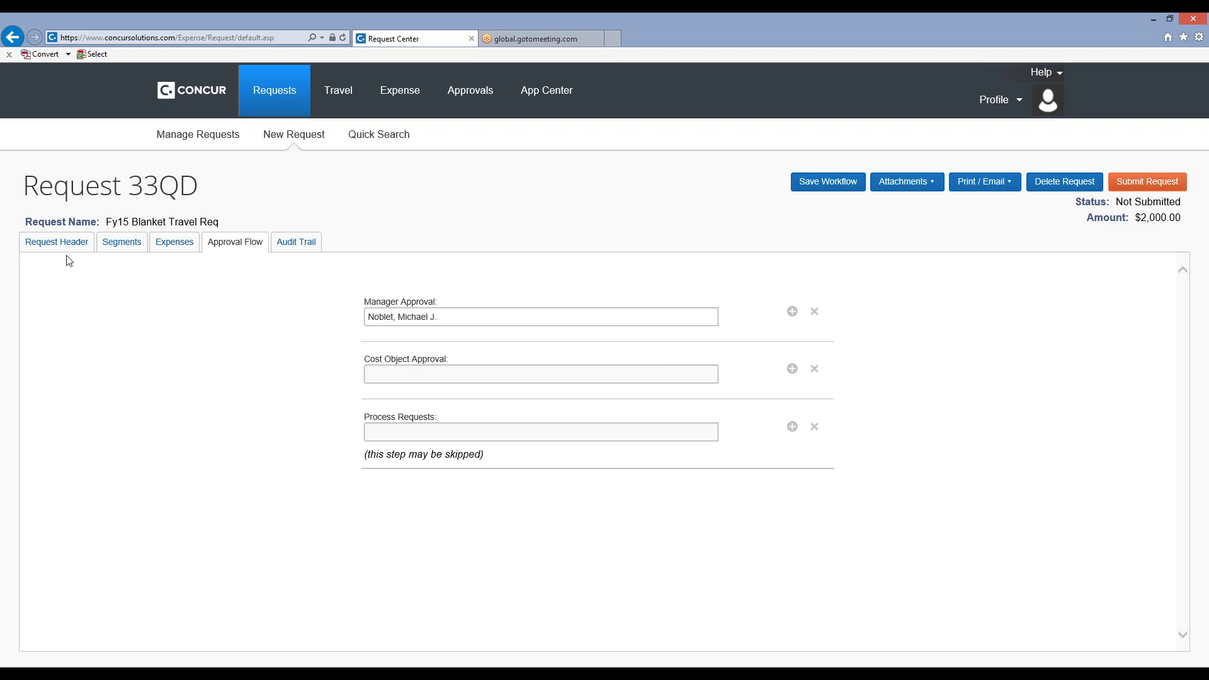
left_click(162, 247)
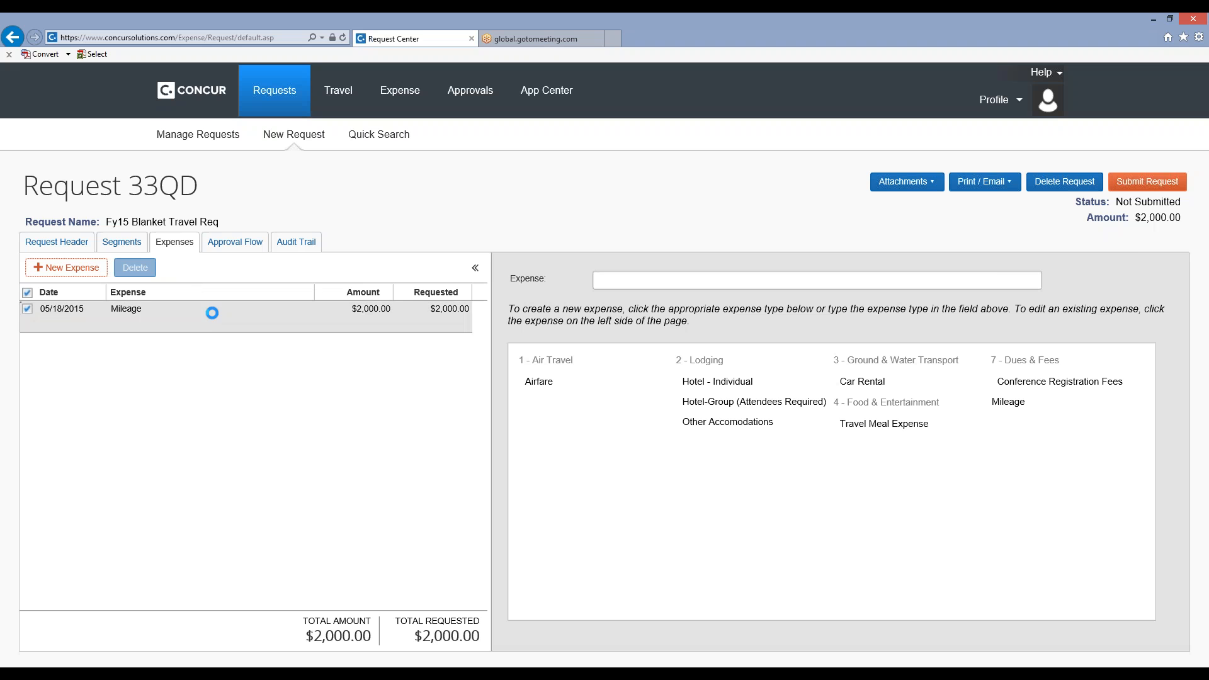
left_click(213, 313)
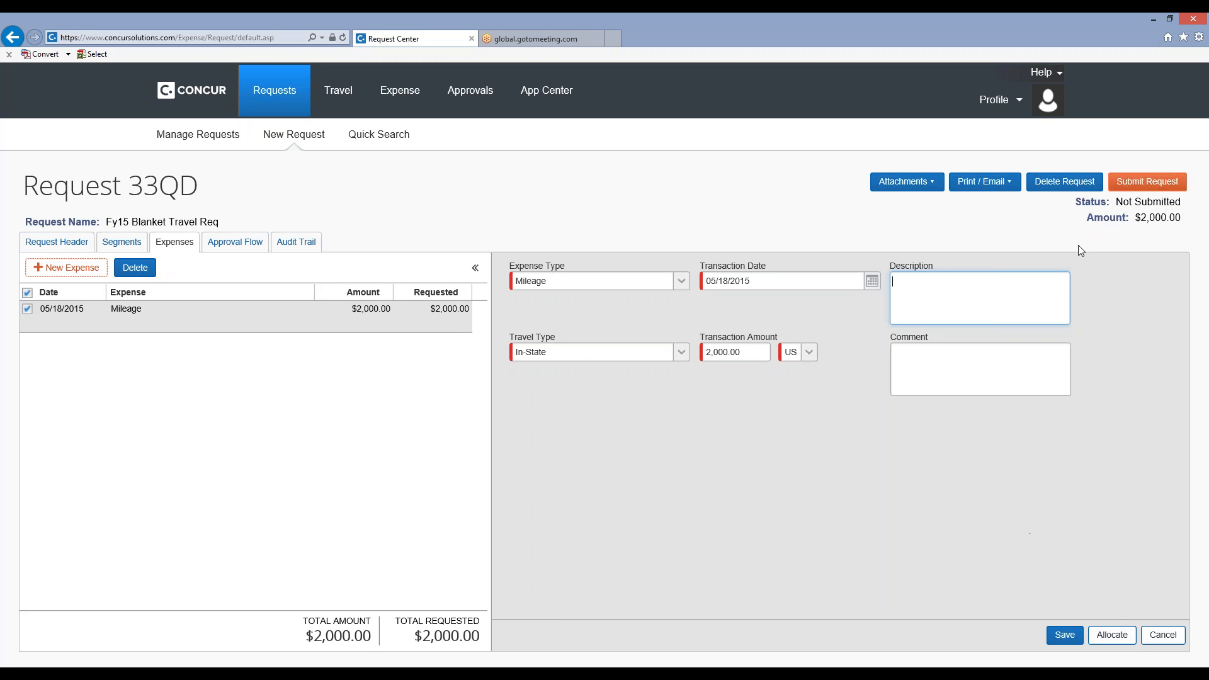
left_click(1149, 183)
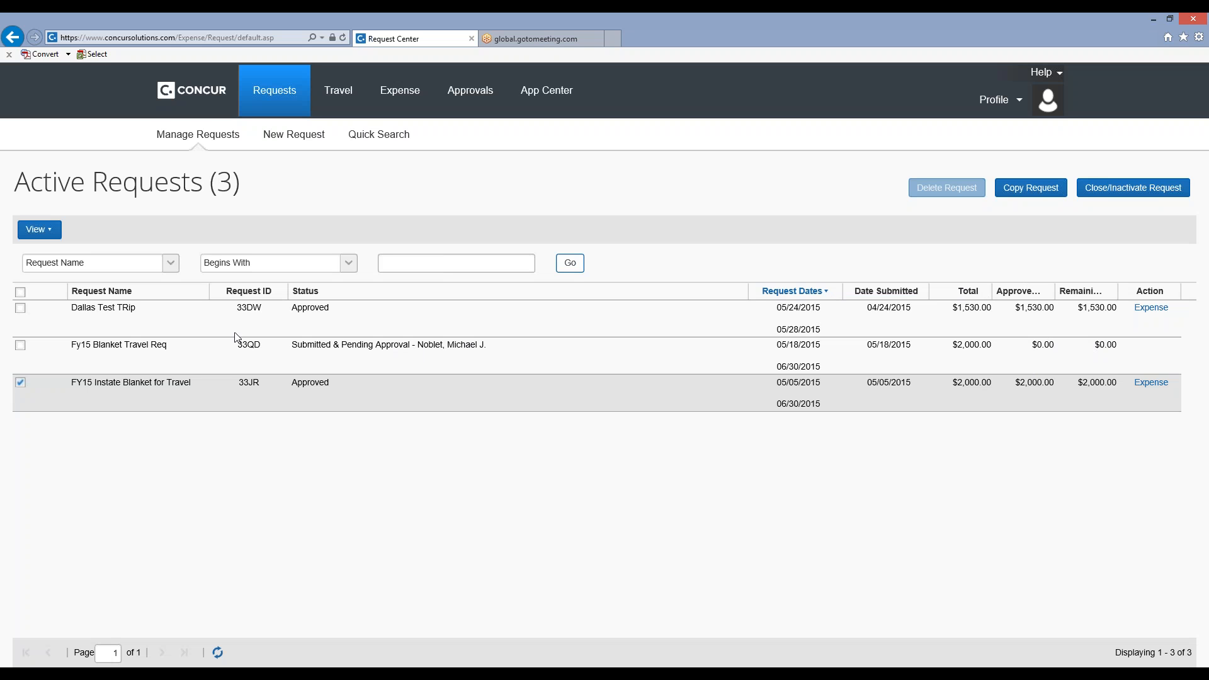
Create an expense report from the approved FY15 Instate Blanket for Travel request, keeping its header values and excluding travel meals.
left_click(21, 383)
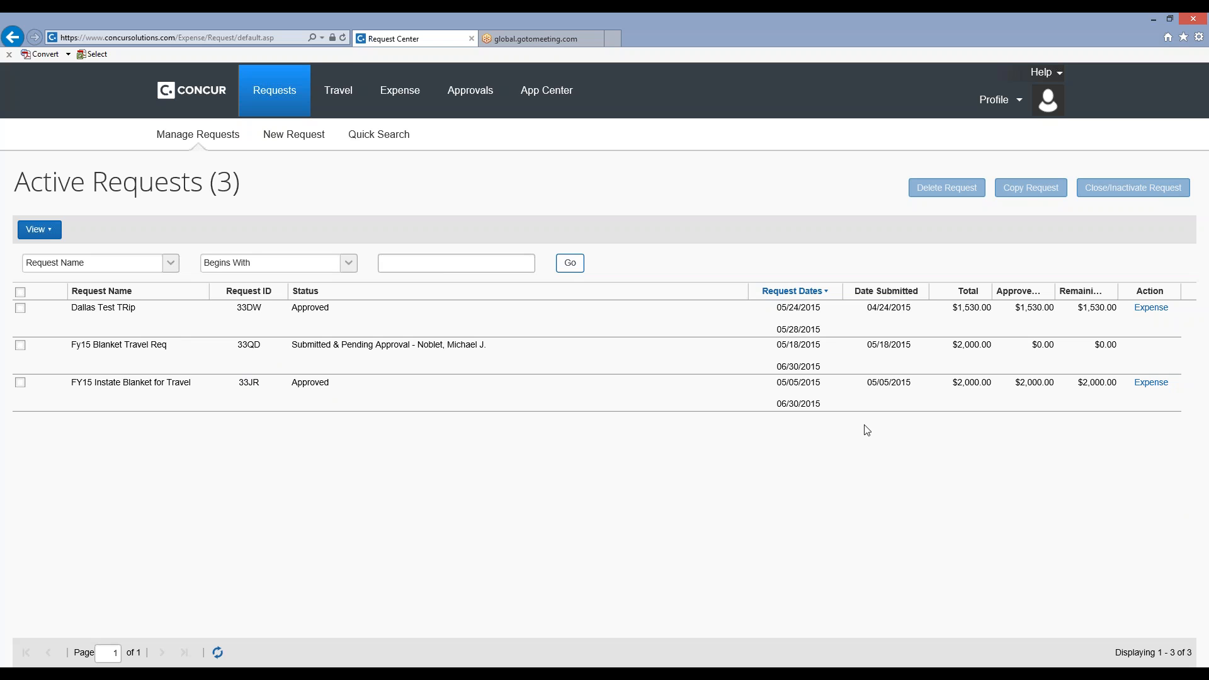
left_click(1158, 388)
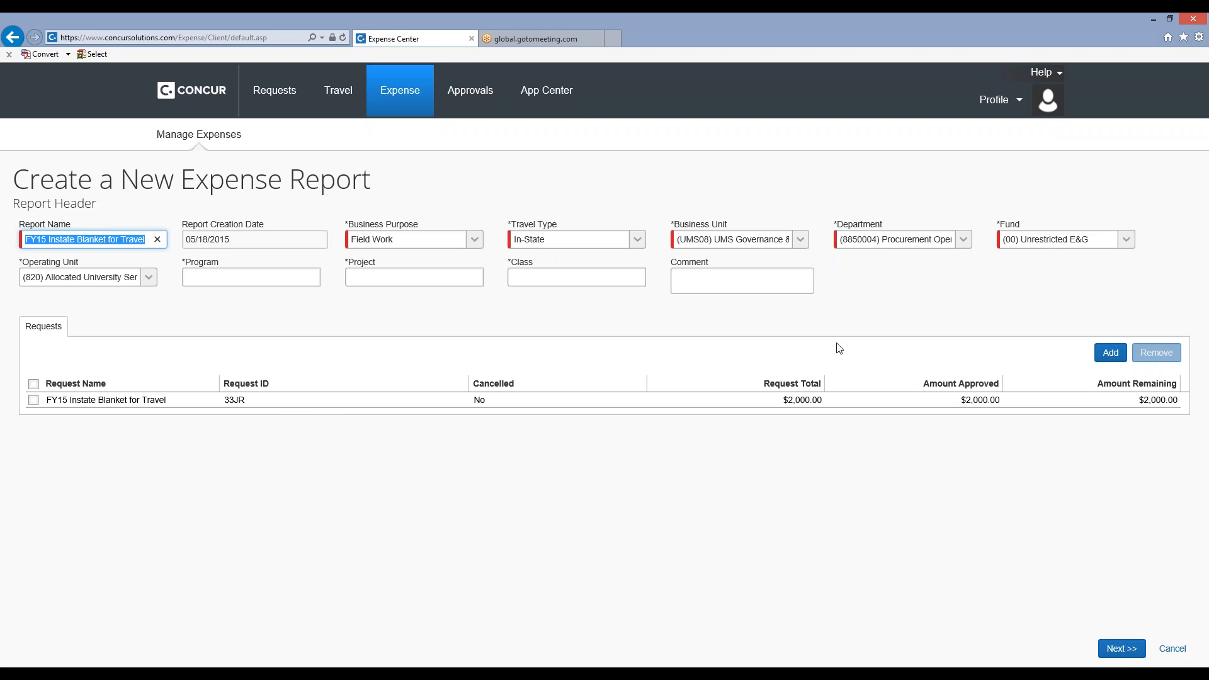
left_click(1128, 651)
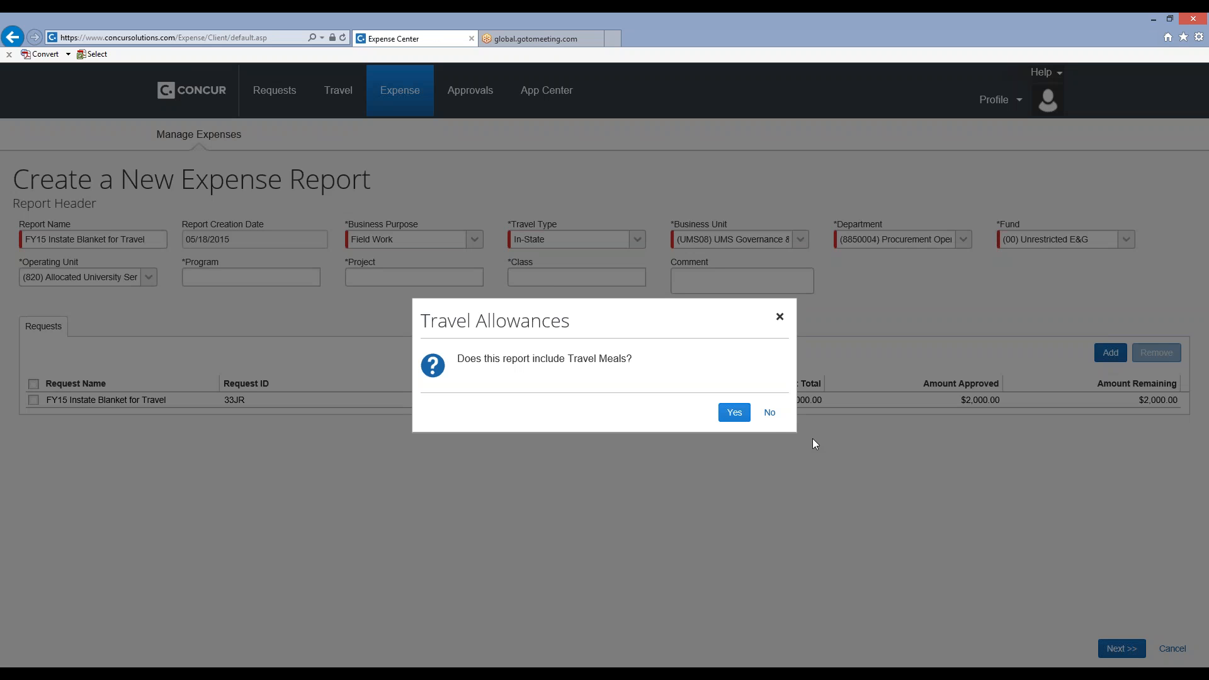
left_click(771, 414)
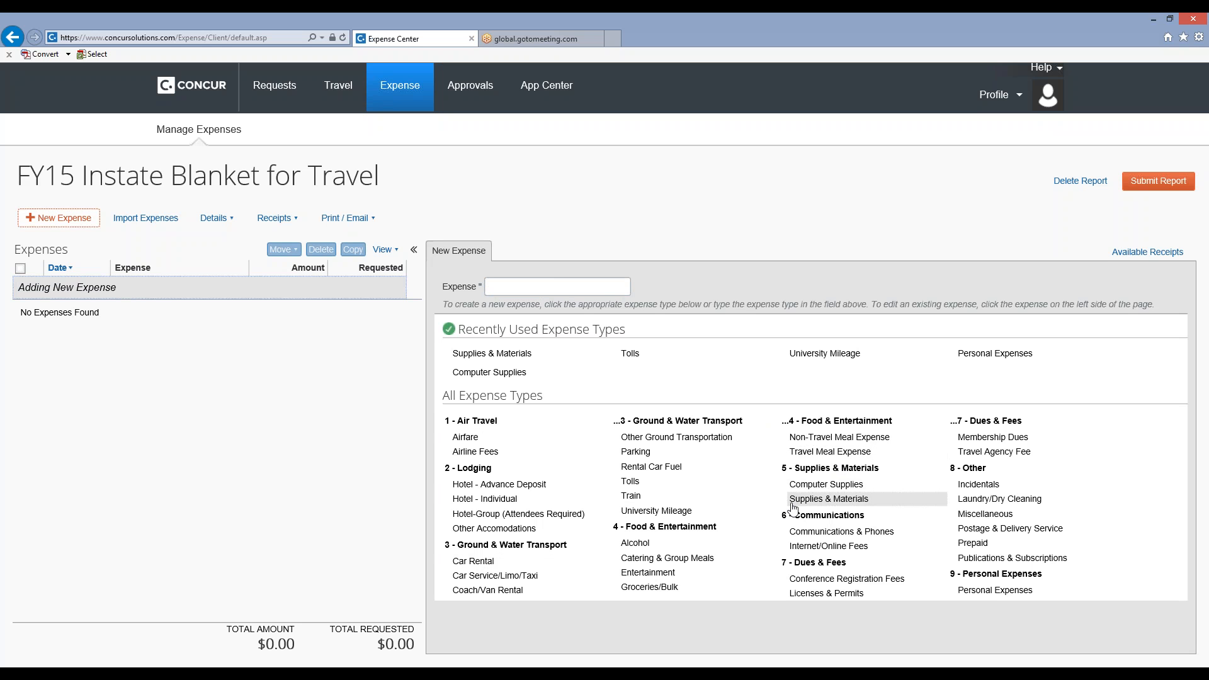
Start a University Mileage expense dated 05/18/2015 from Bangor, Maine to Portland, Maine.
left_click(673, 511)
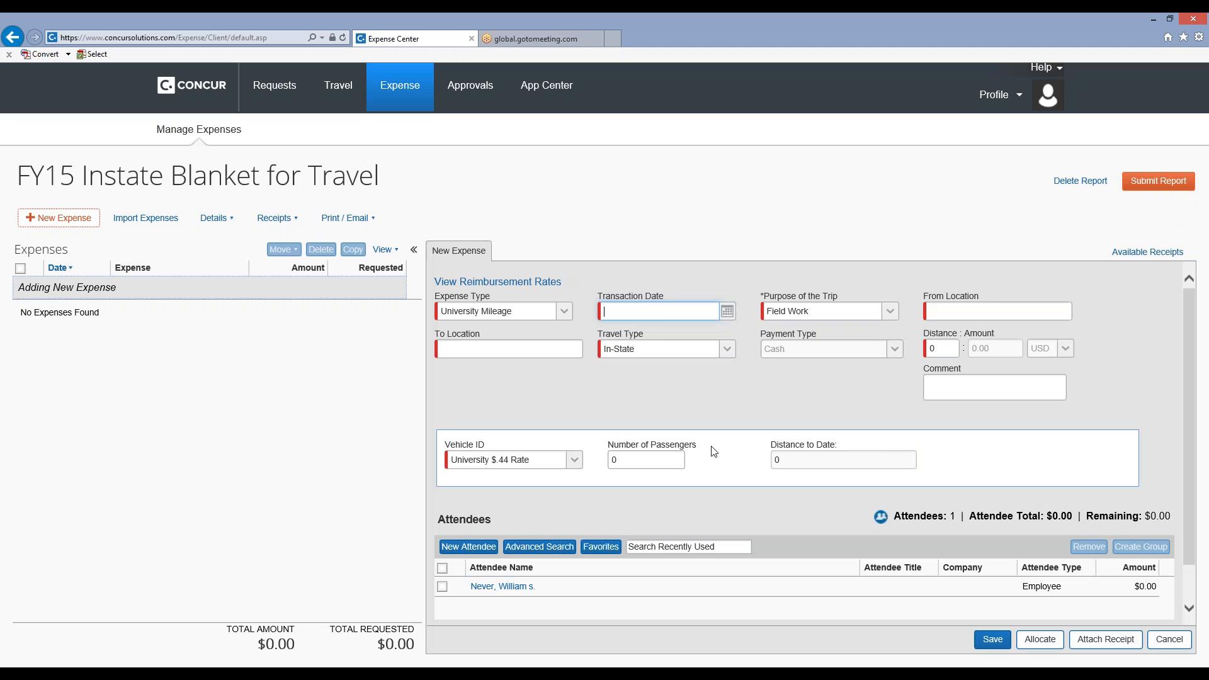
left_click(728, 313)
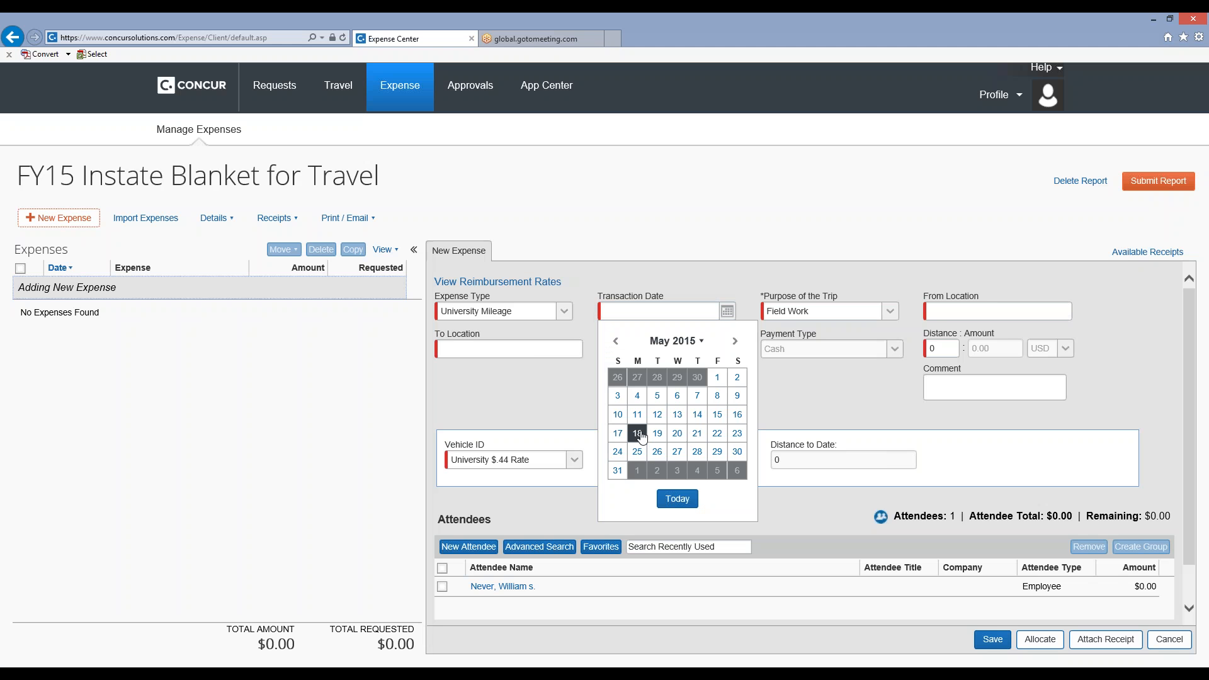
left_click(638, 433)
left_click(966, 308)
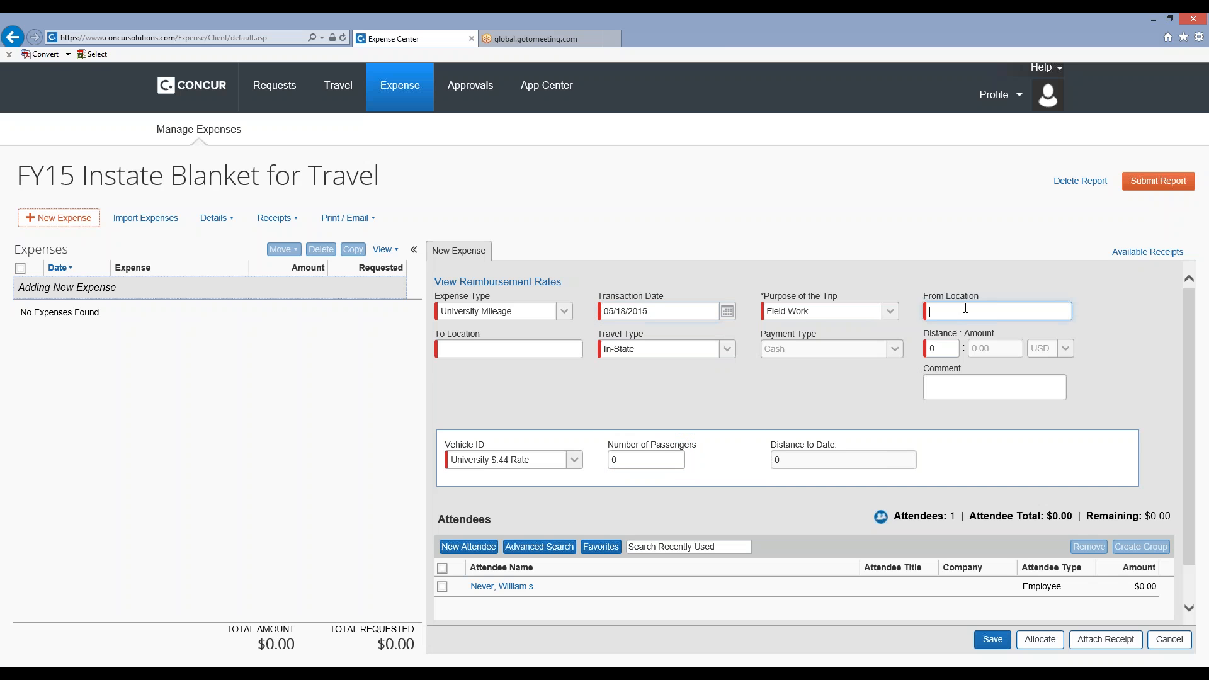
type("Bangor, Maine")
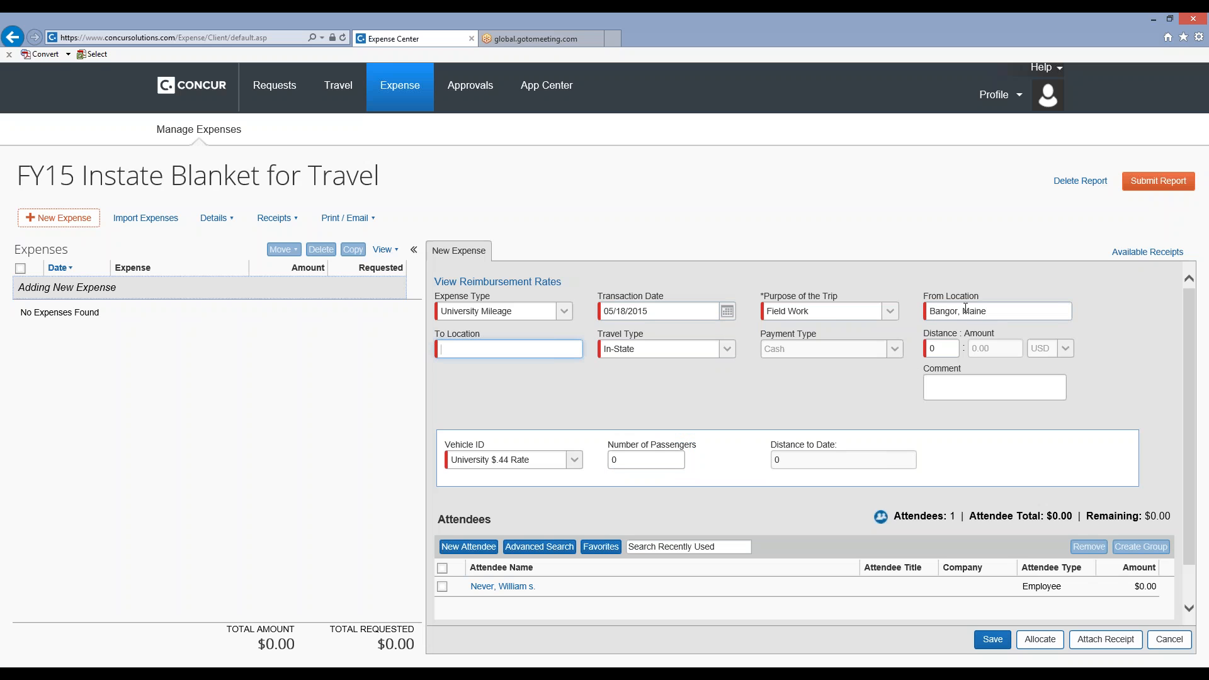
type("Portland, Maine")
Calculate the route in the Mileage Calculator as a round trip and add the mileage to the expense.
scroll(940, 352, "down", 2)
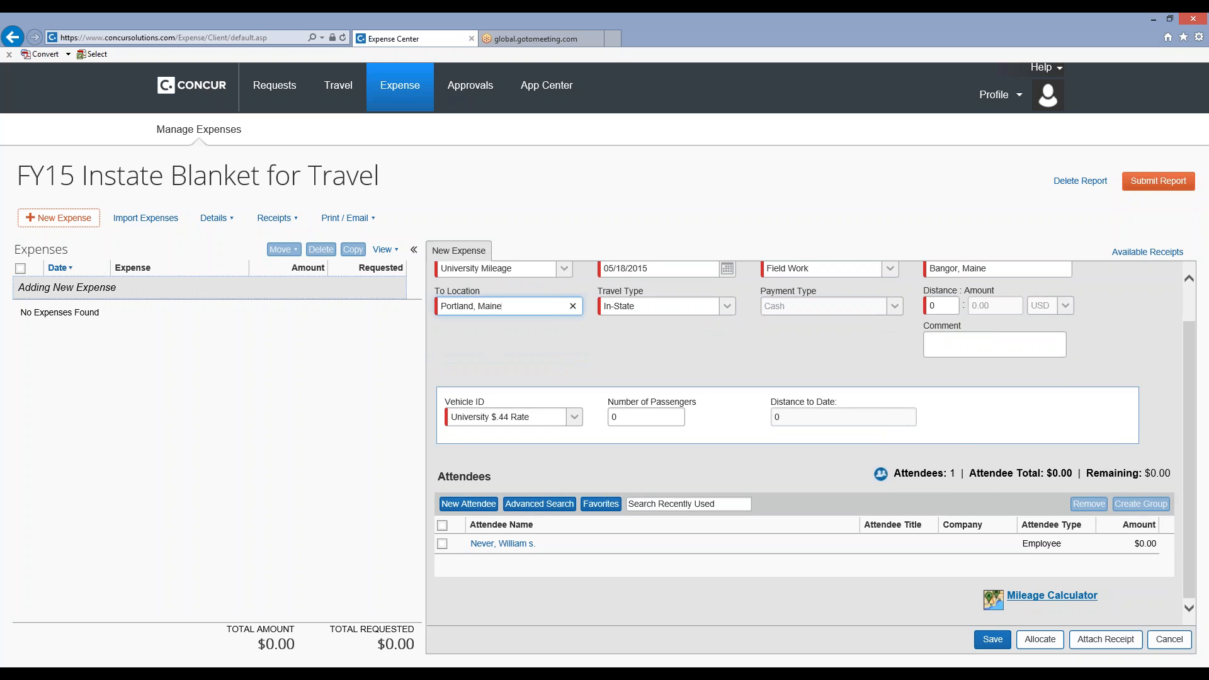
left_click(1071, 602)
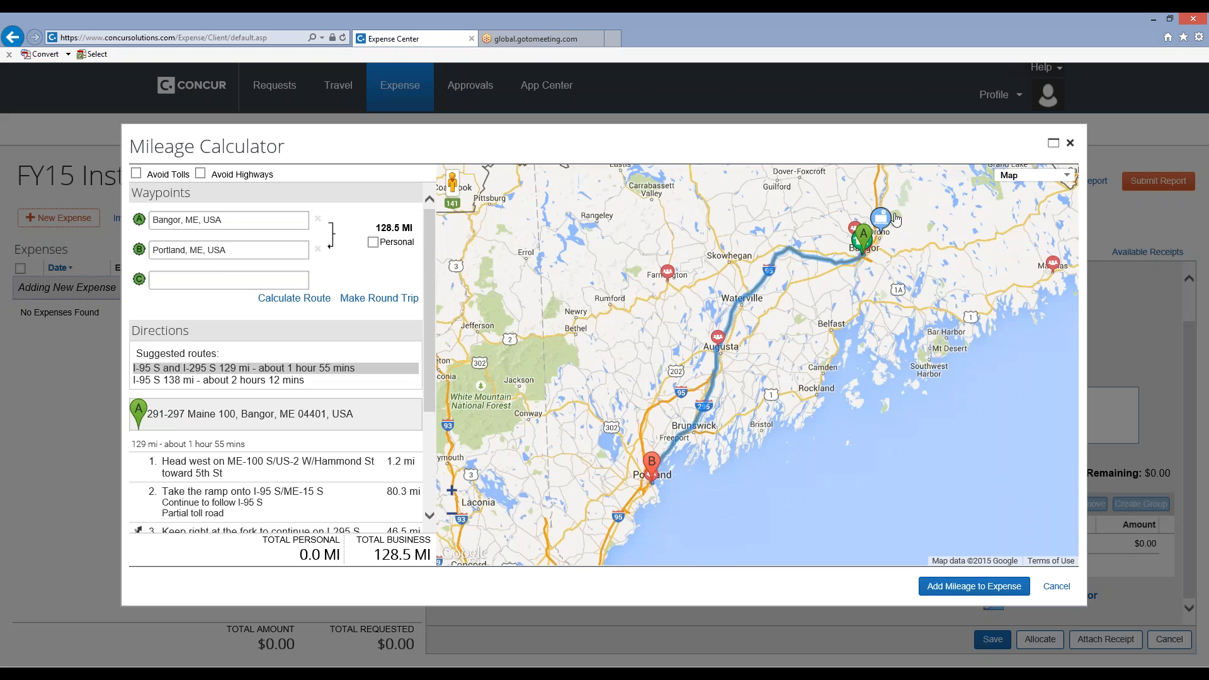
mouse_move(887, 233)
left_click(380, 298)
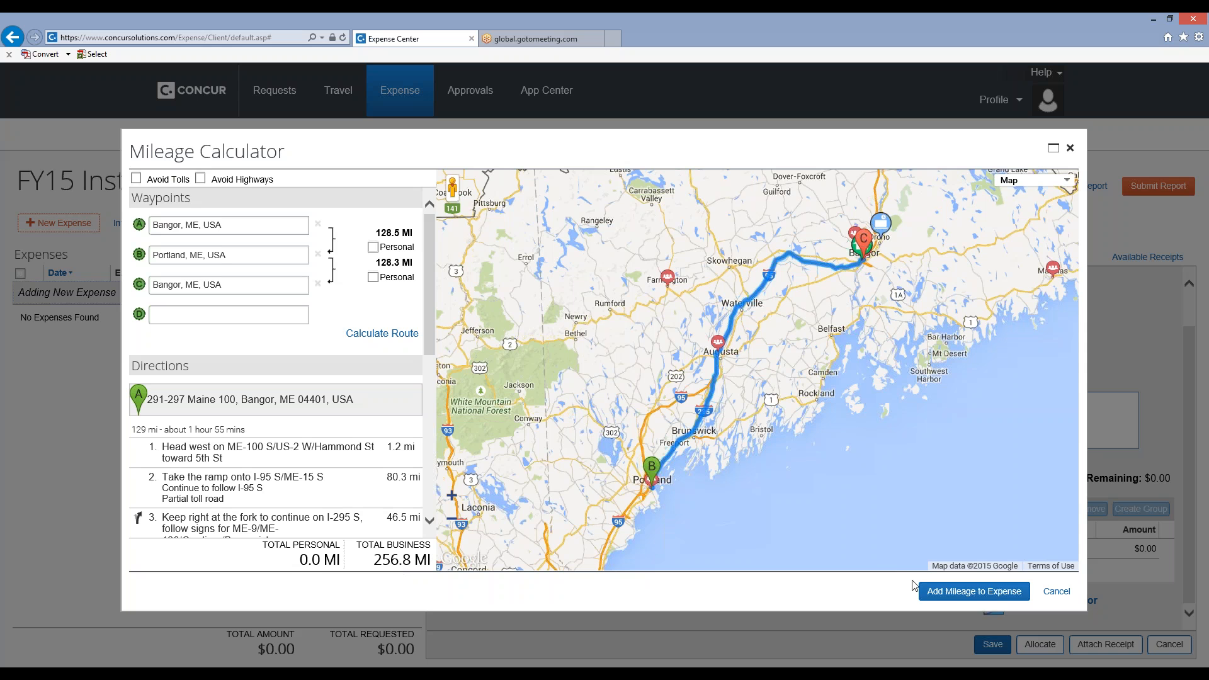
left_click(960, 594)
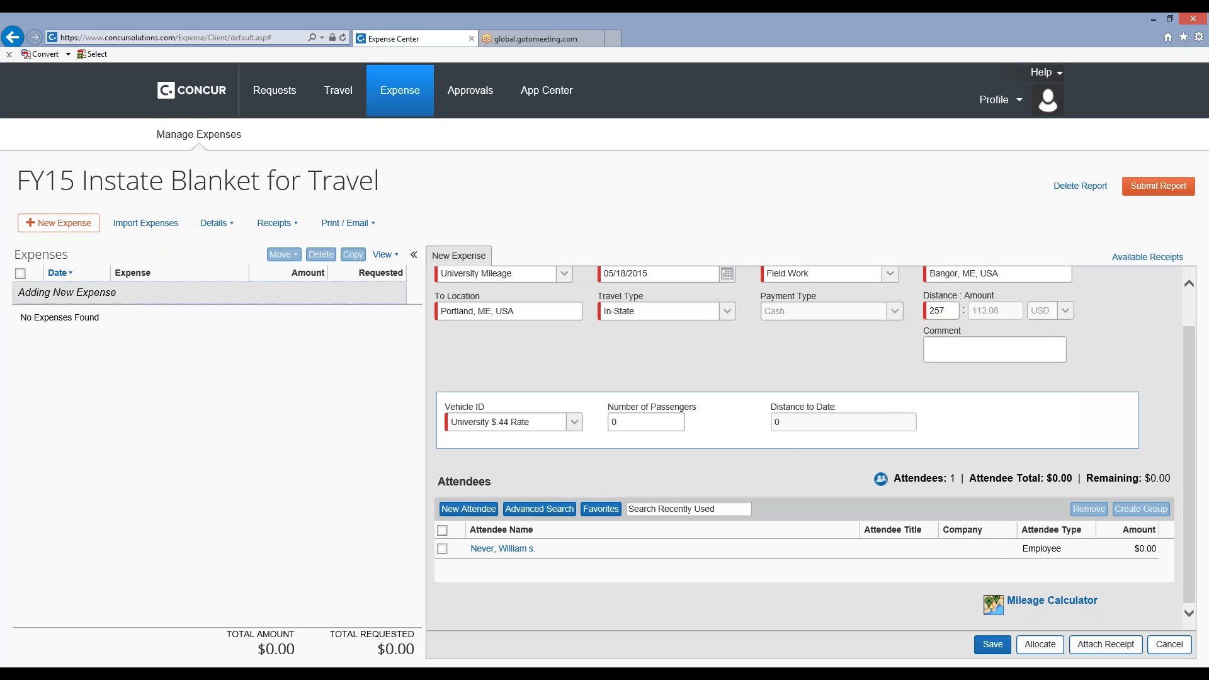
Set the vehicle ID to Carpooling with 2 passengers and save the mileage expense.
left_click(574, 424)
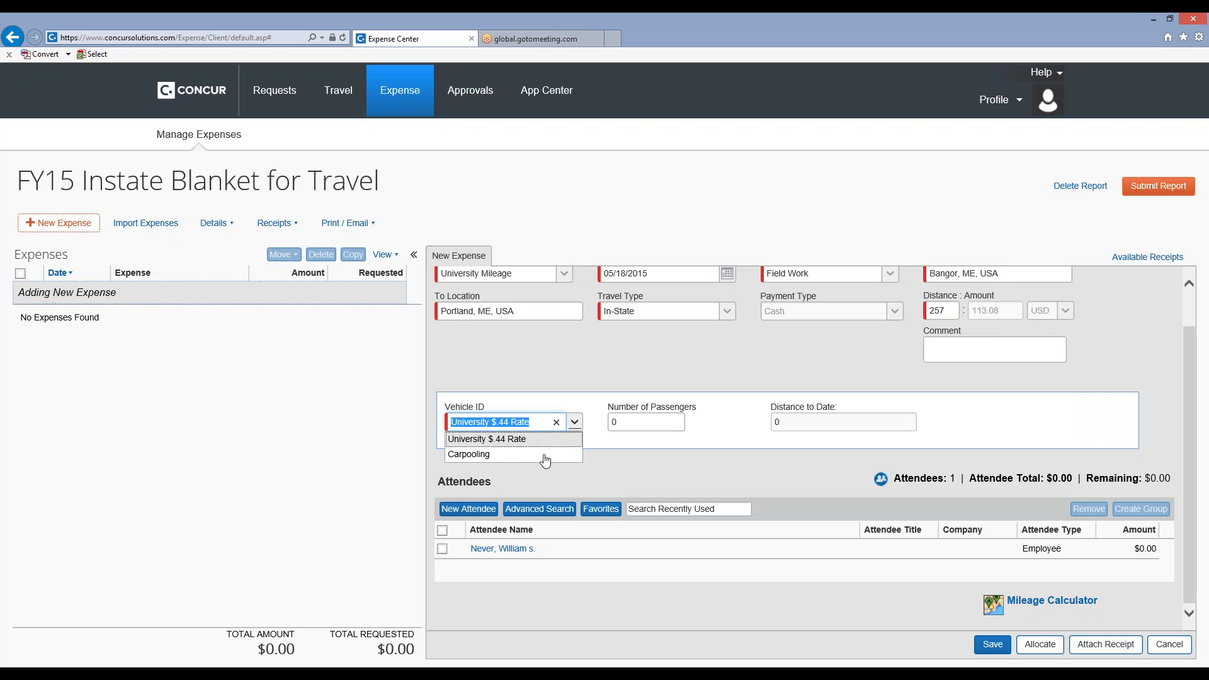
left_click(542, 455)
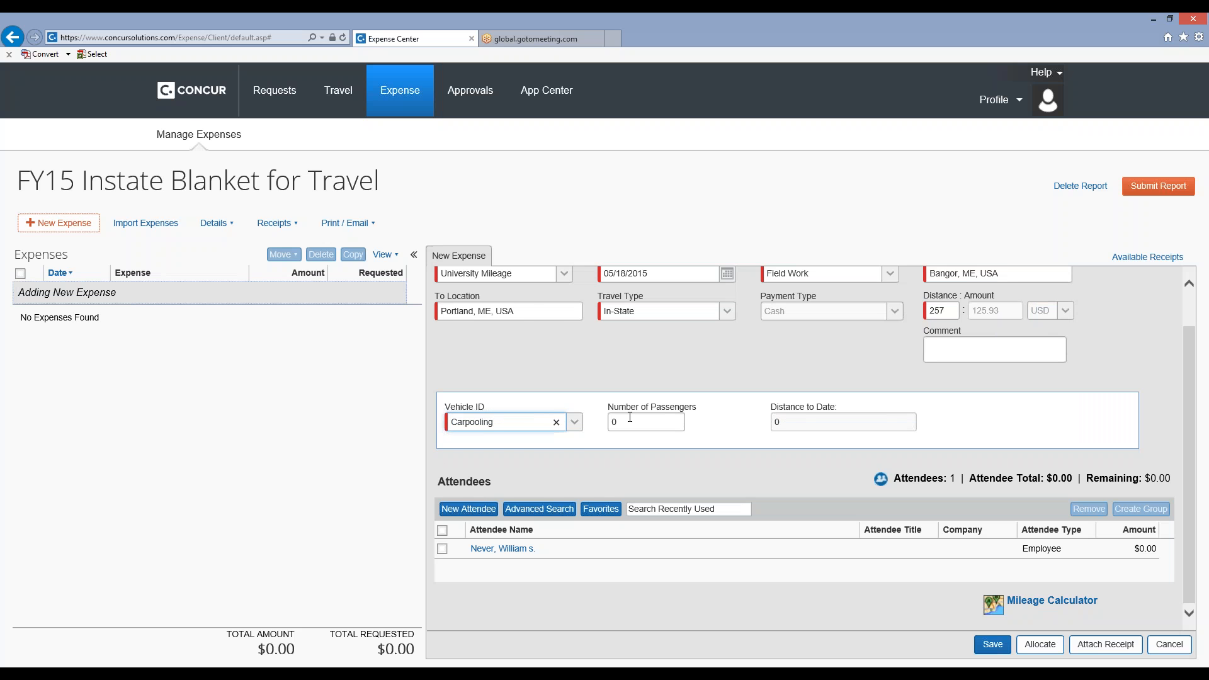
left_click(607, 422)
type("2")
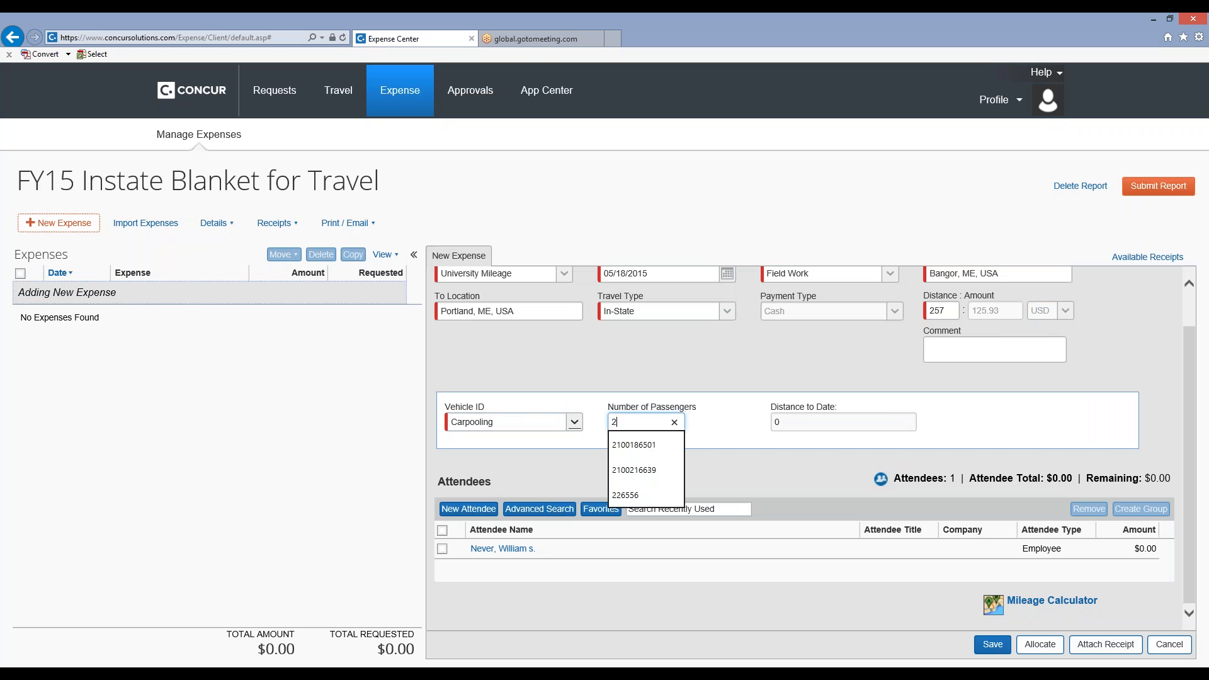
key("Tab")
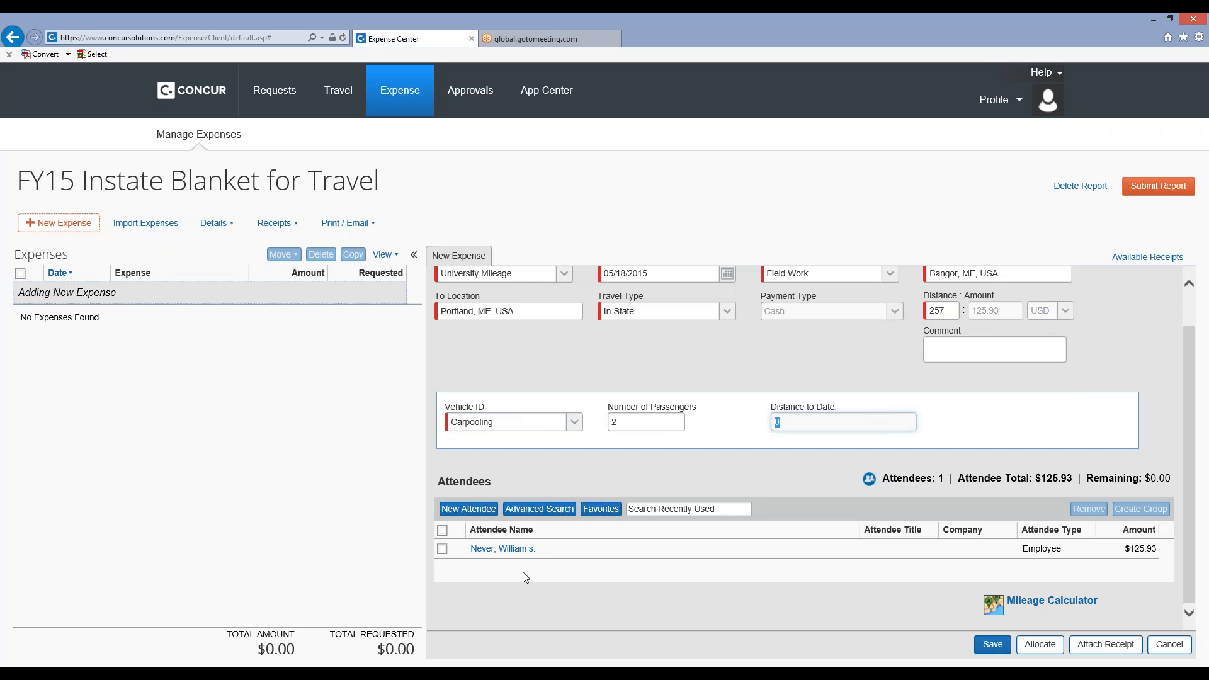
left_click(990, 645)
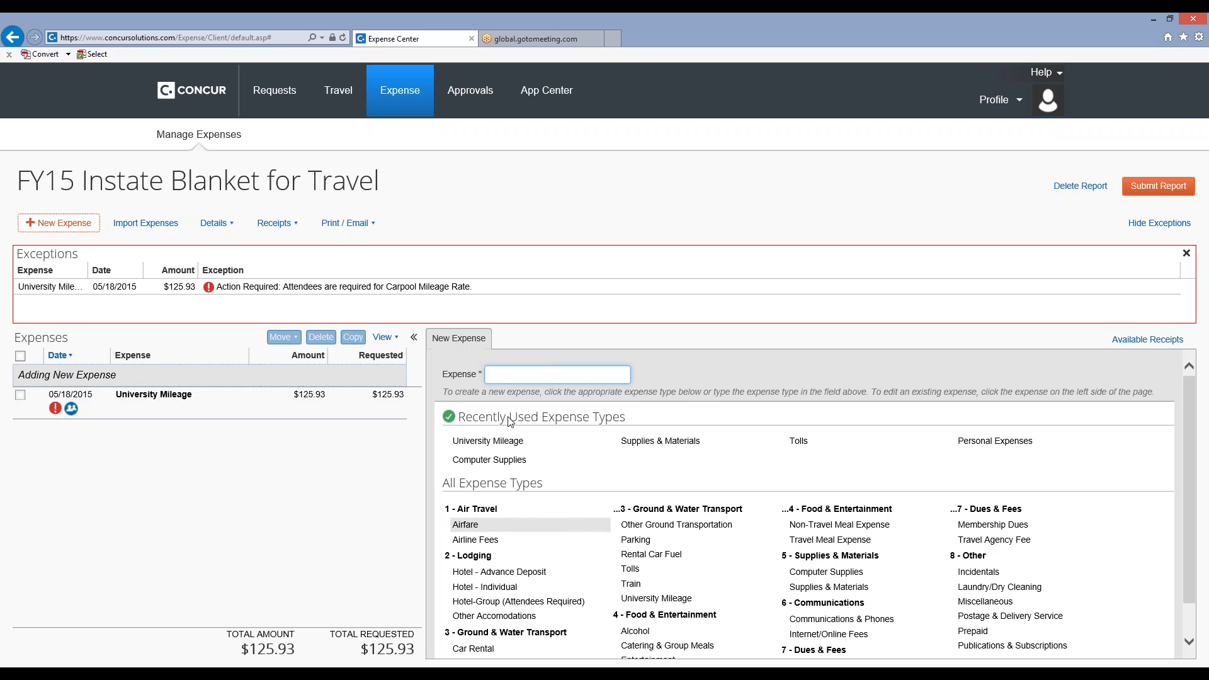
Reopen the University Mileage expense and fill in a new Business Guest attendee with last name, first name and company UMS.
left_click(235, 399)
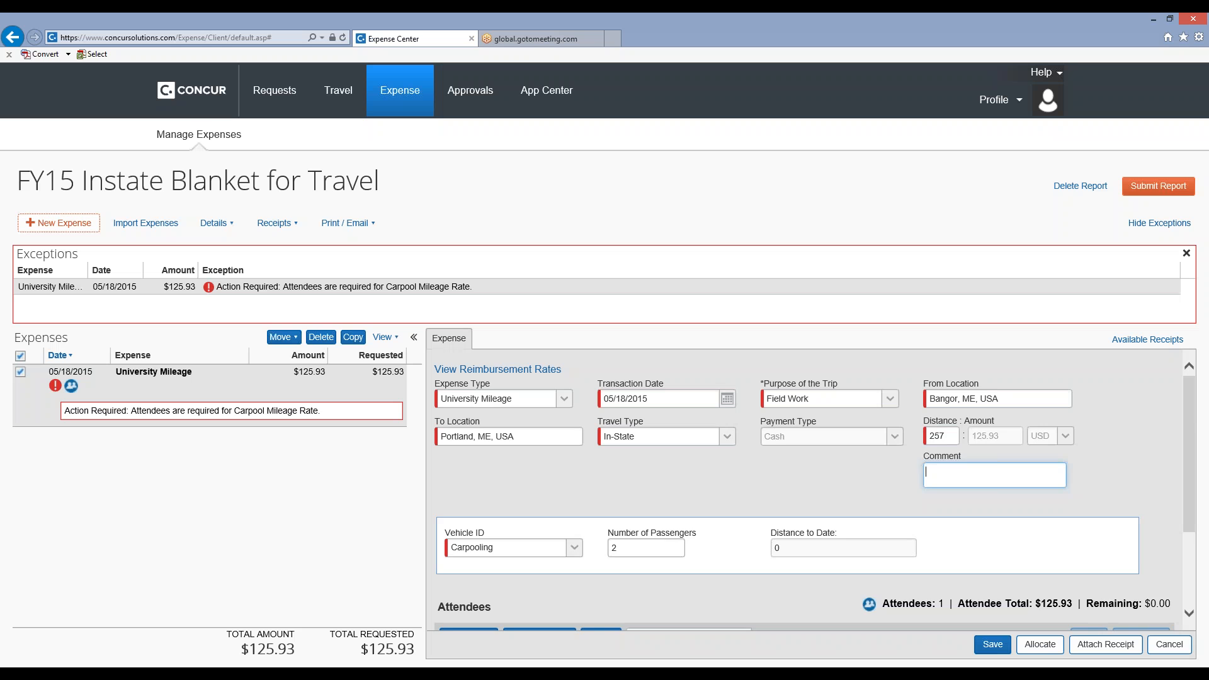
scroll(805, 491, "down", 2)
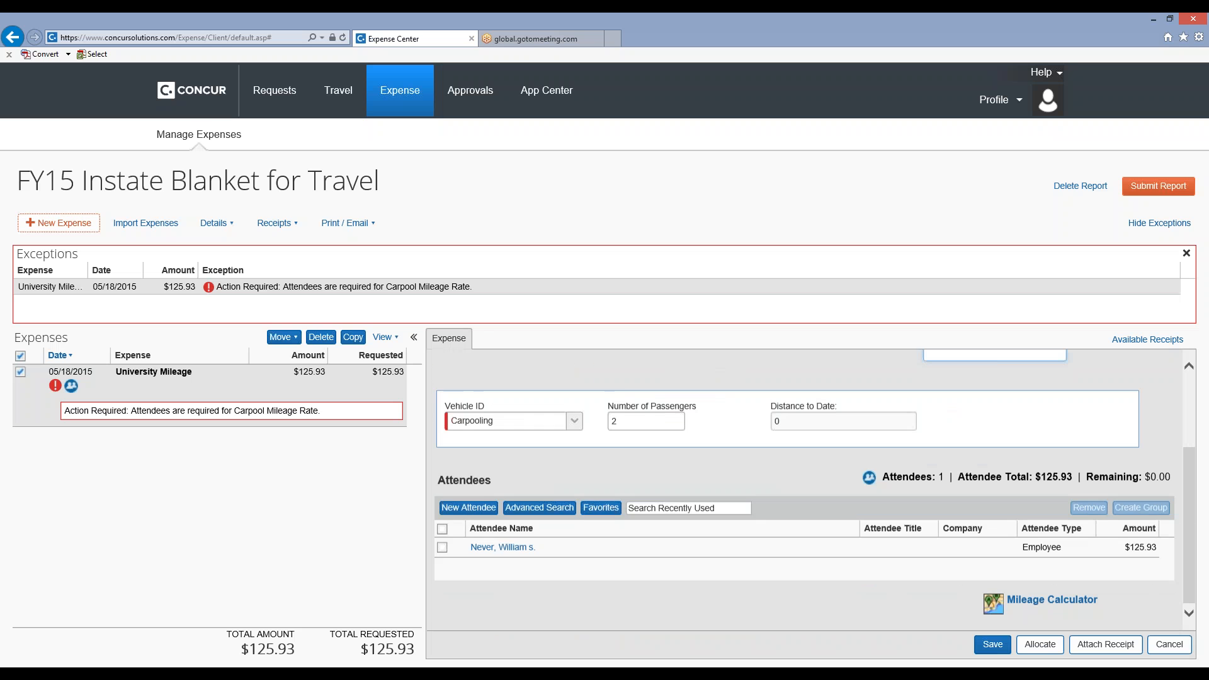
left_click(475, 511)
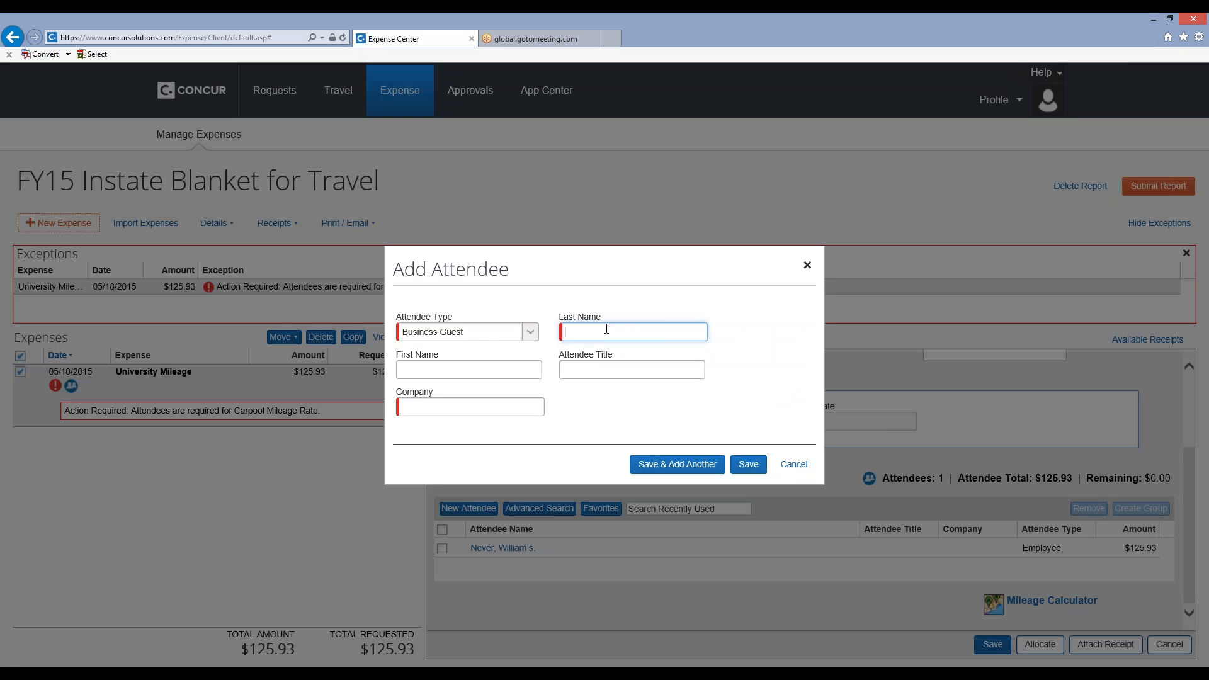
left_click(530, 334)
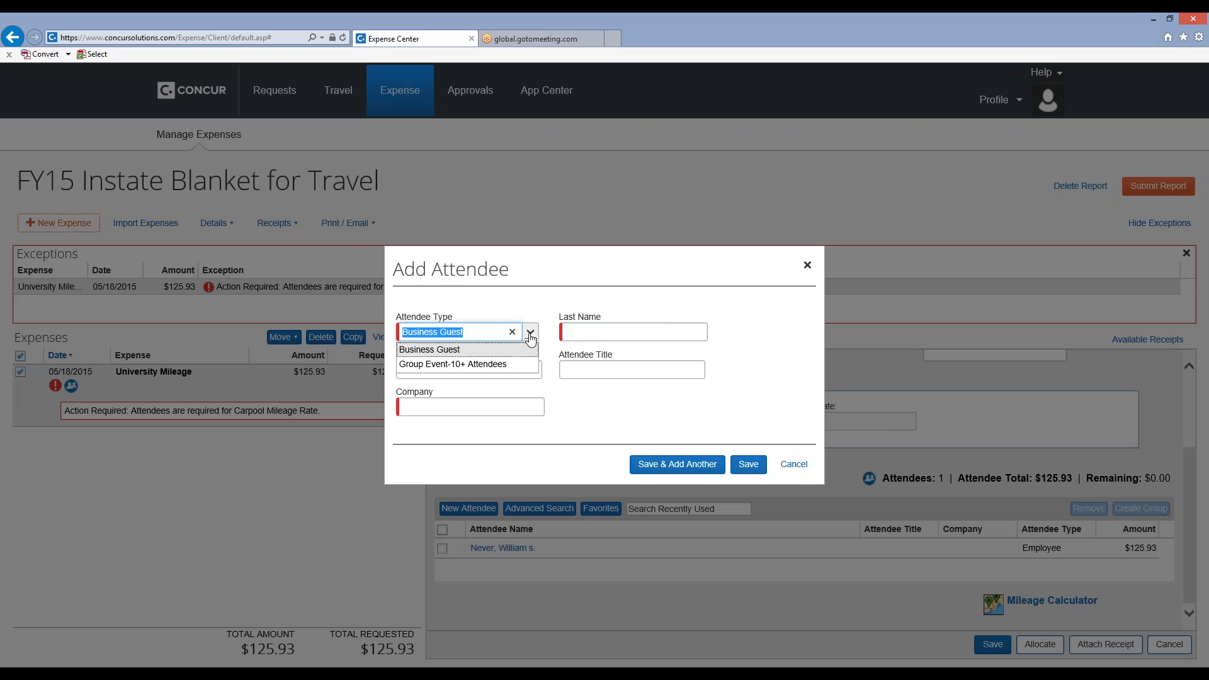
left_click(585, 334)
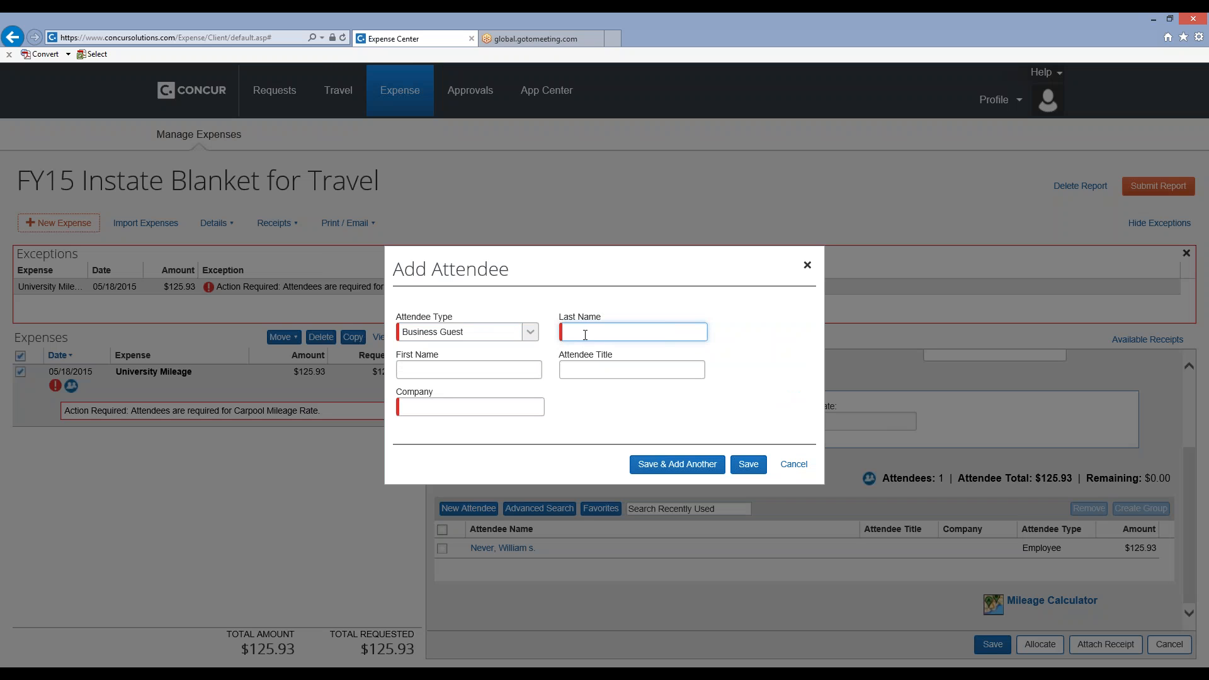
left_click(417, 365)
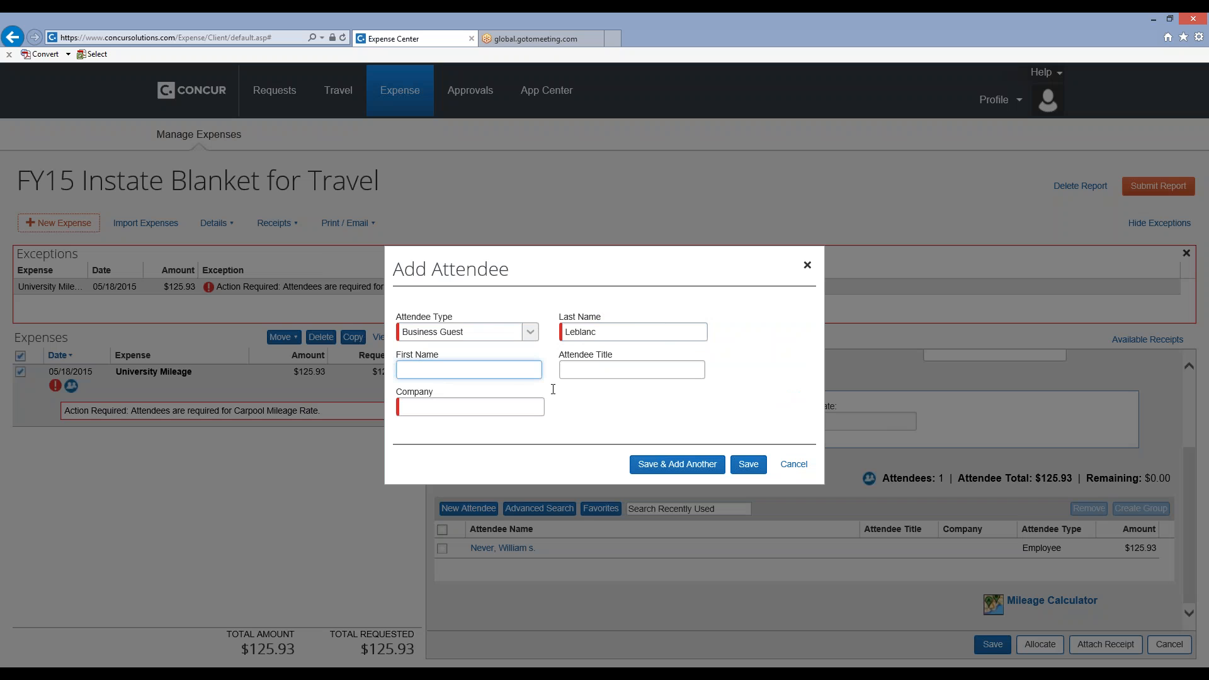
left_click(465, 413)
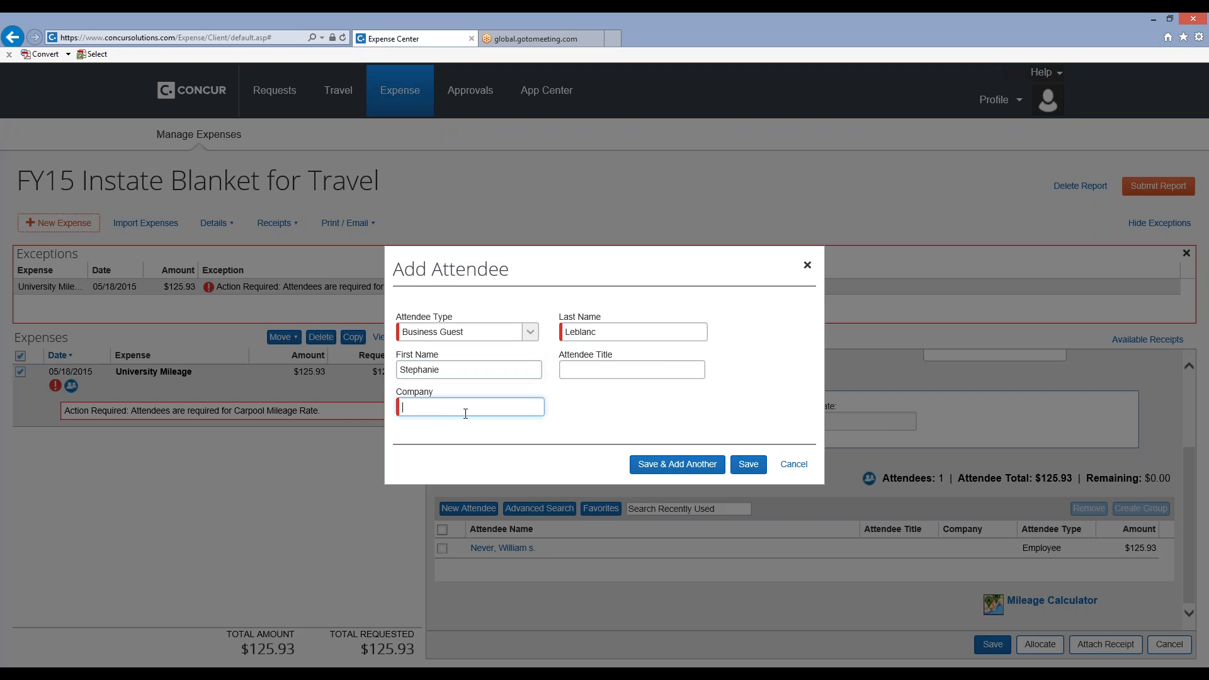
type("UMS")
Save the attendee using the existing duplicate record instead of a new one, and save the mileage expense.
left_click(748, 471)
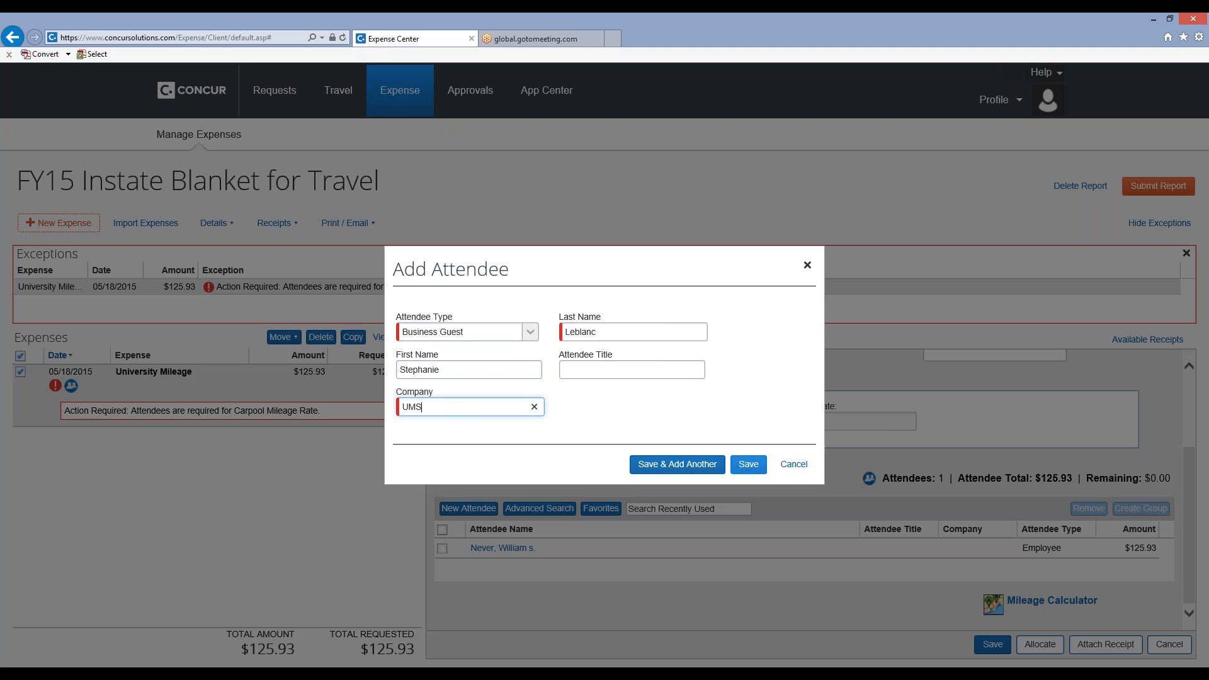
left_click(749, 467)
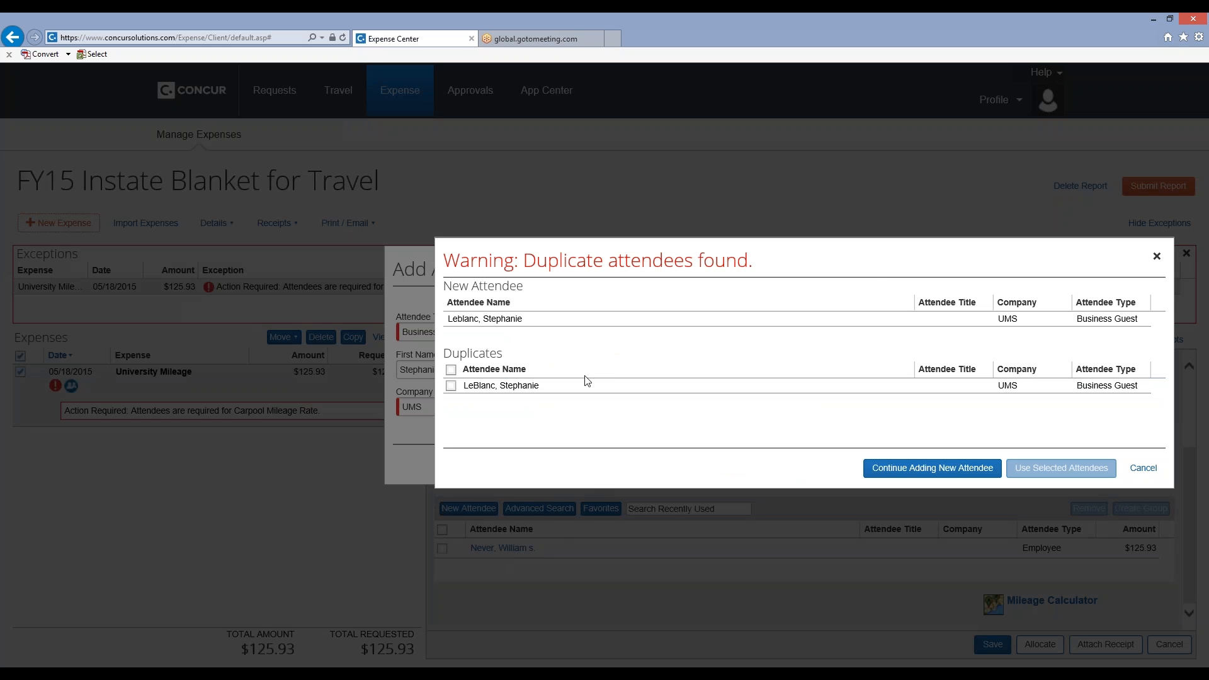
left_click(451, 386)
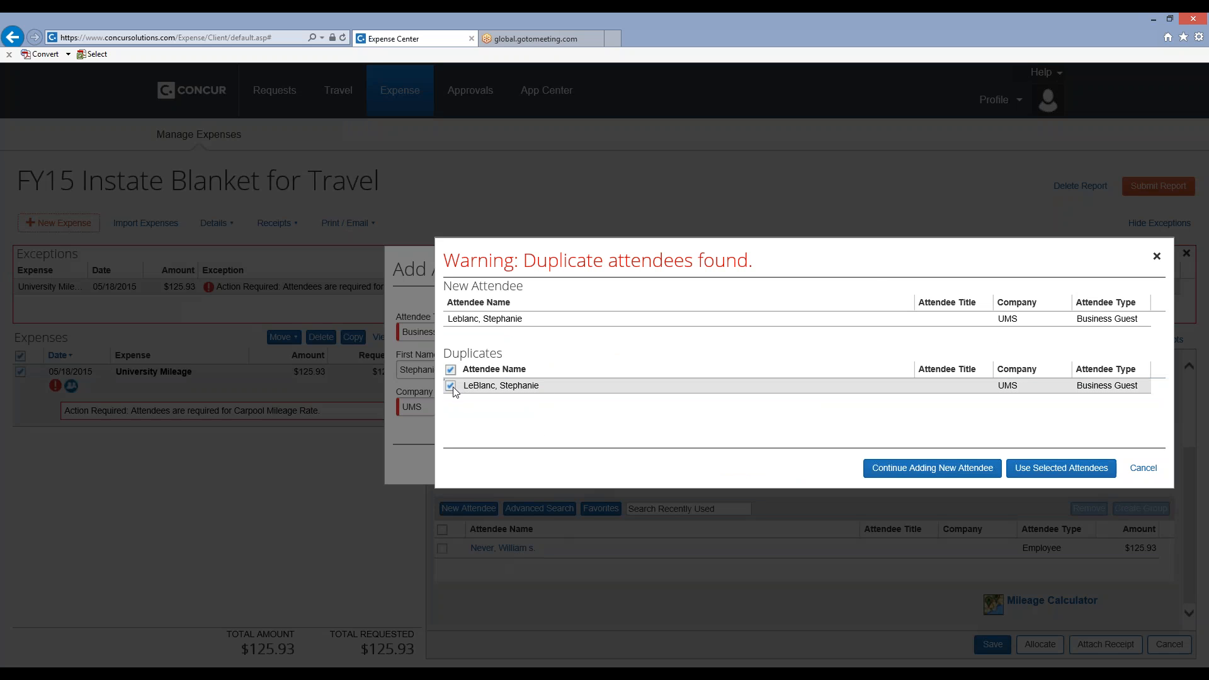
left_click(1025, 472)
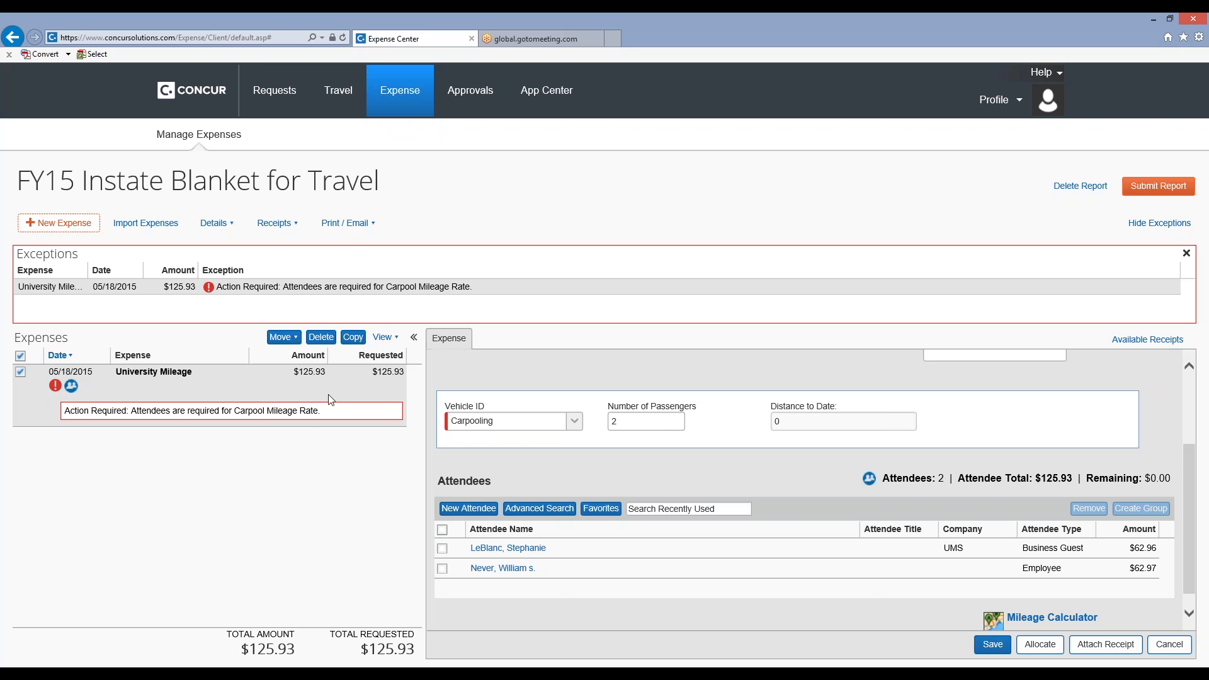
left_click(994, 645)
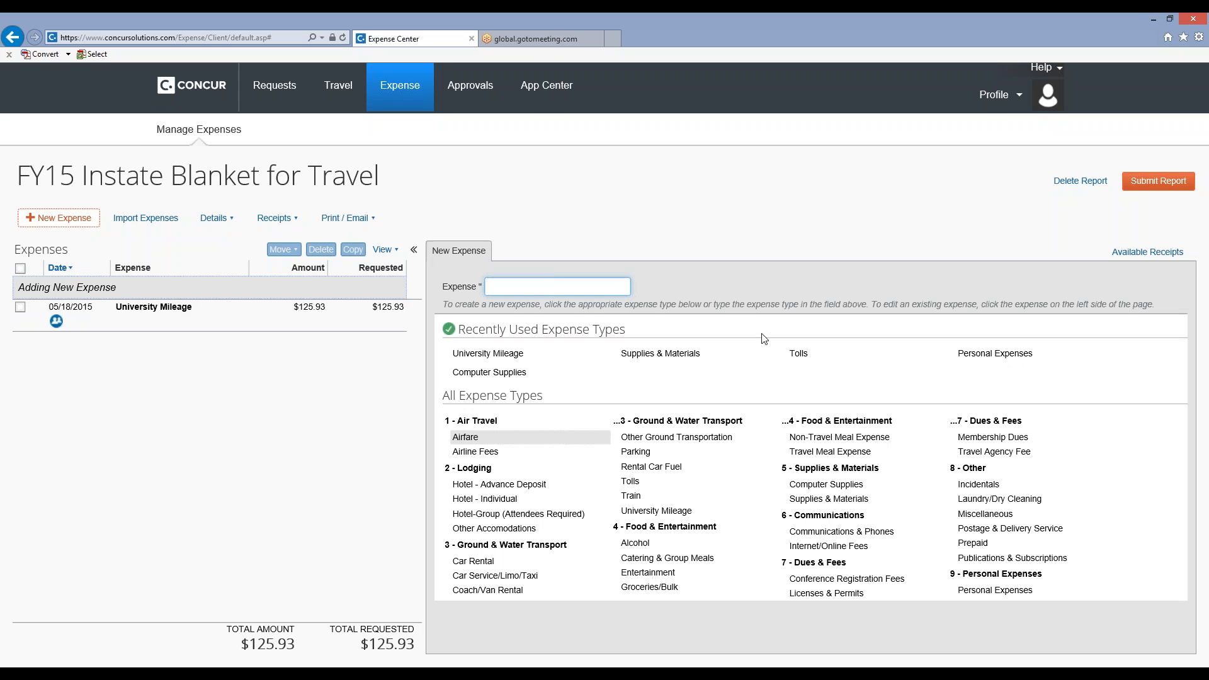
Add a Tolls expense of 2.50 USD to the FY15 Instate Blanket for Travel report and save it.
left_click(630, 483)
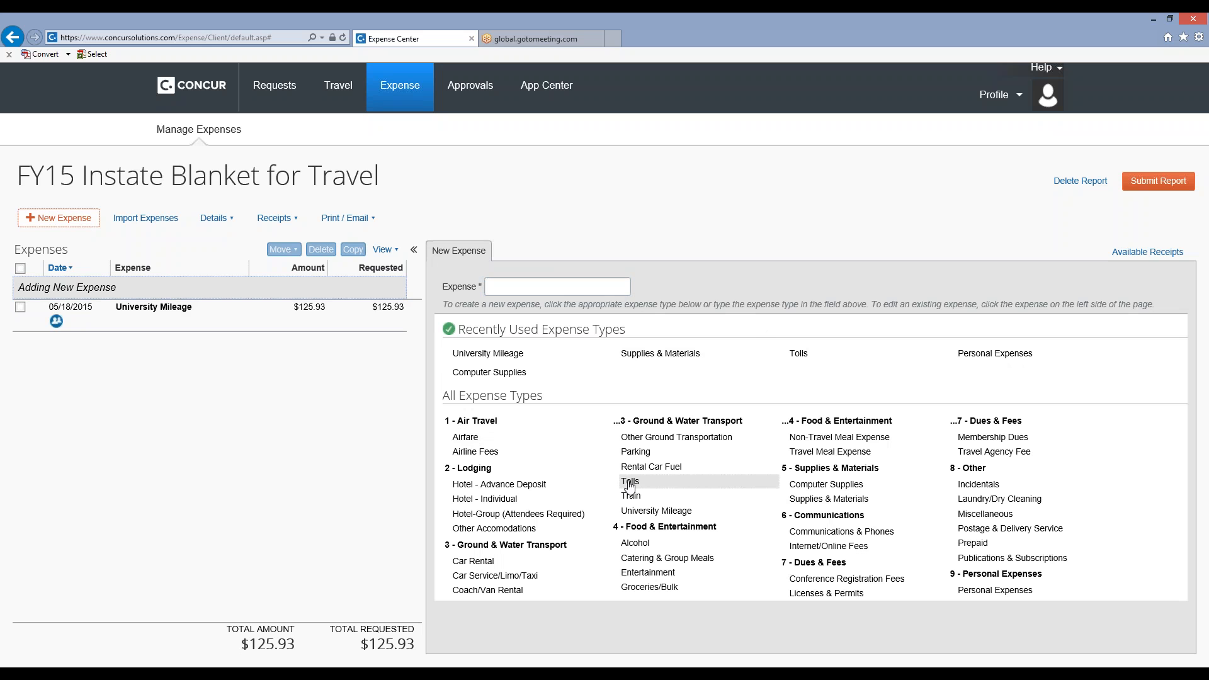
left_click(630, 482)
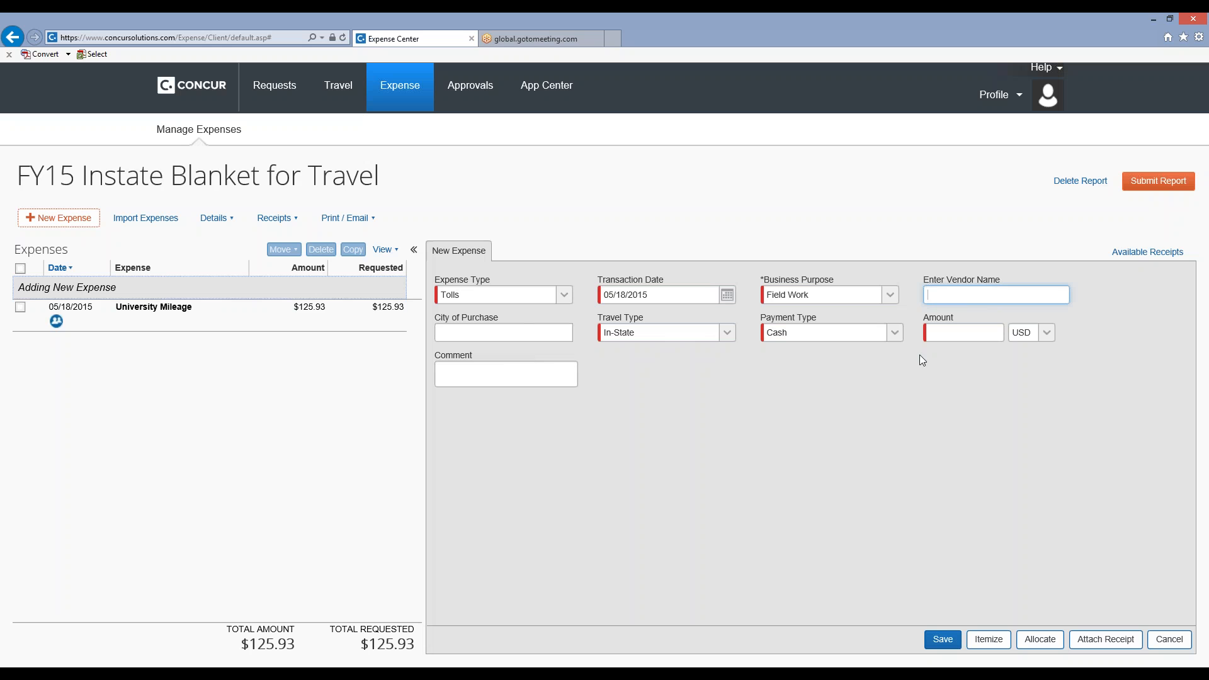
left_click(953, 331)
type("2.50")
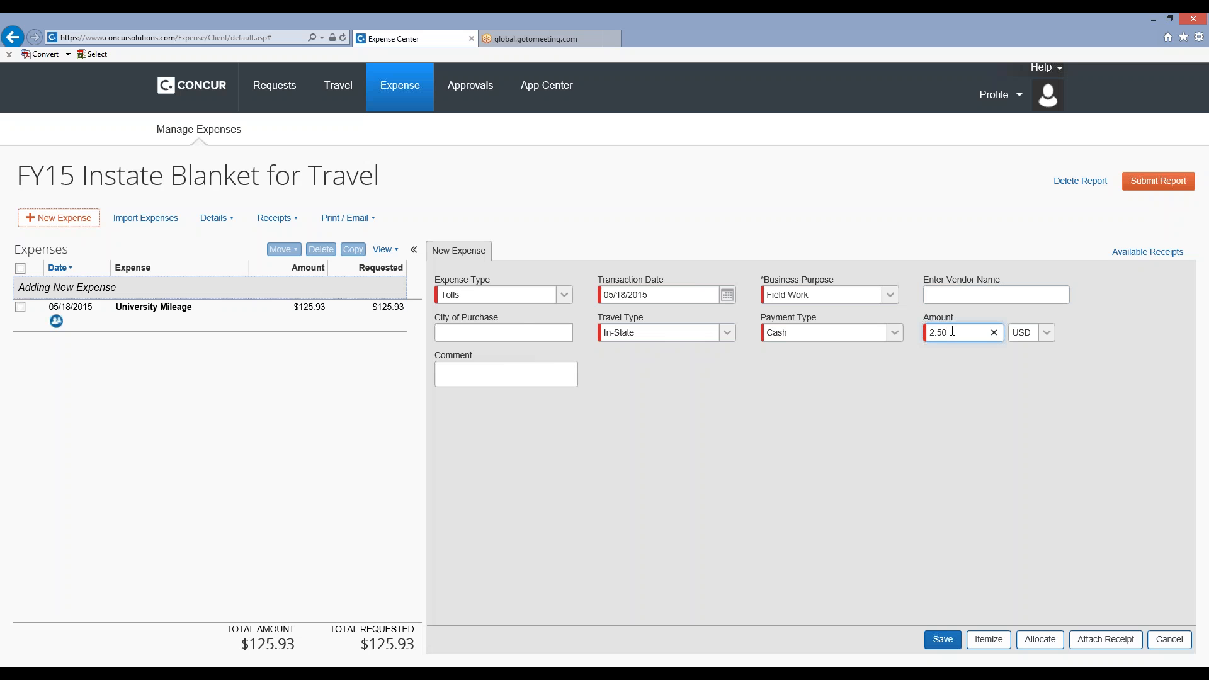
key("Tab")
left_click(943, 640)
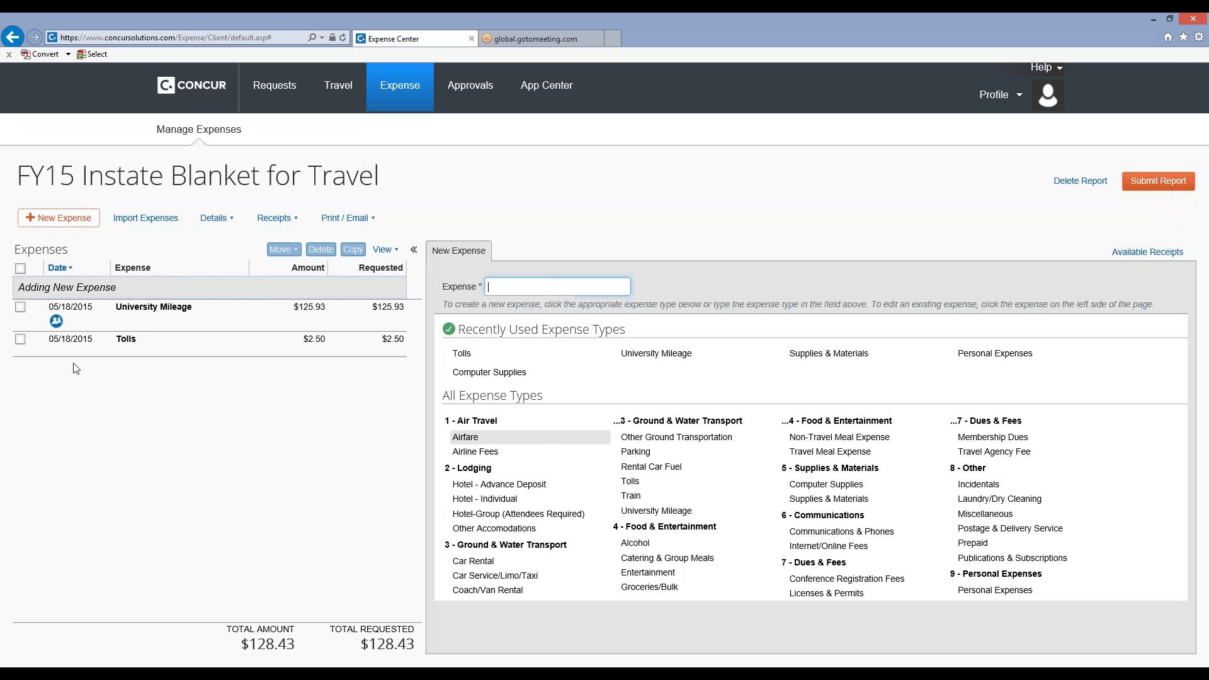
Reopen and save the Tolls expense, and submit the expense report by accepting the user electronic agreement.
left_click(126, 340)
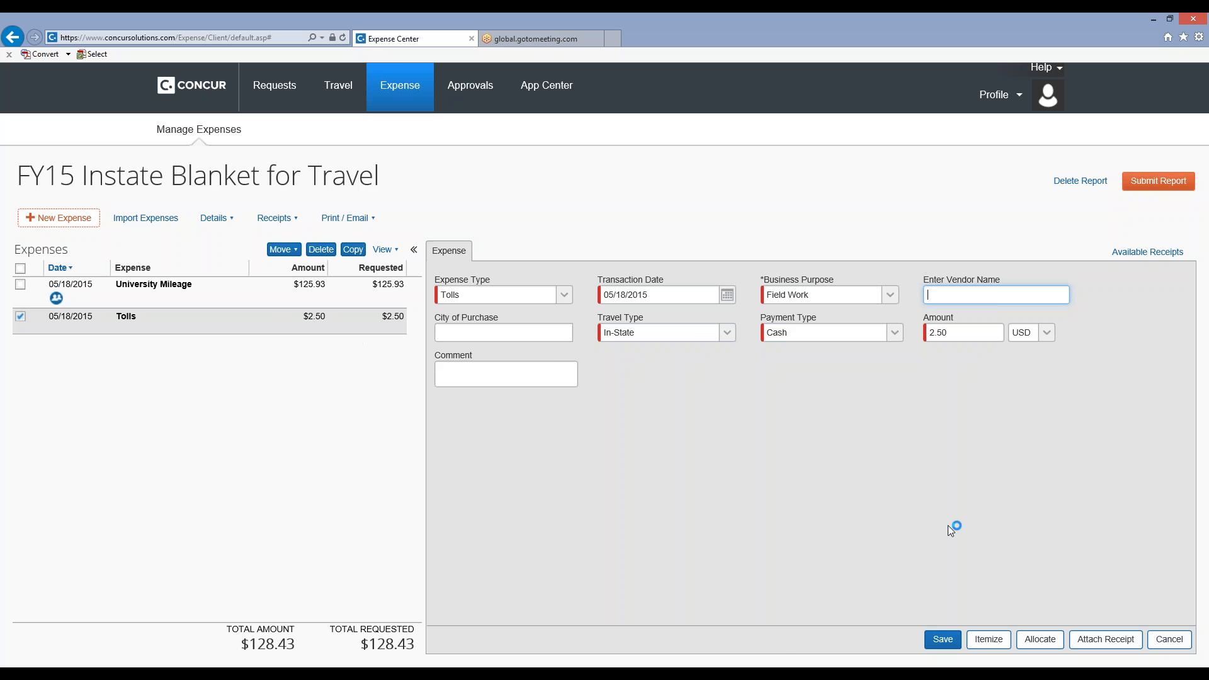
left_click(947, 640)
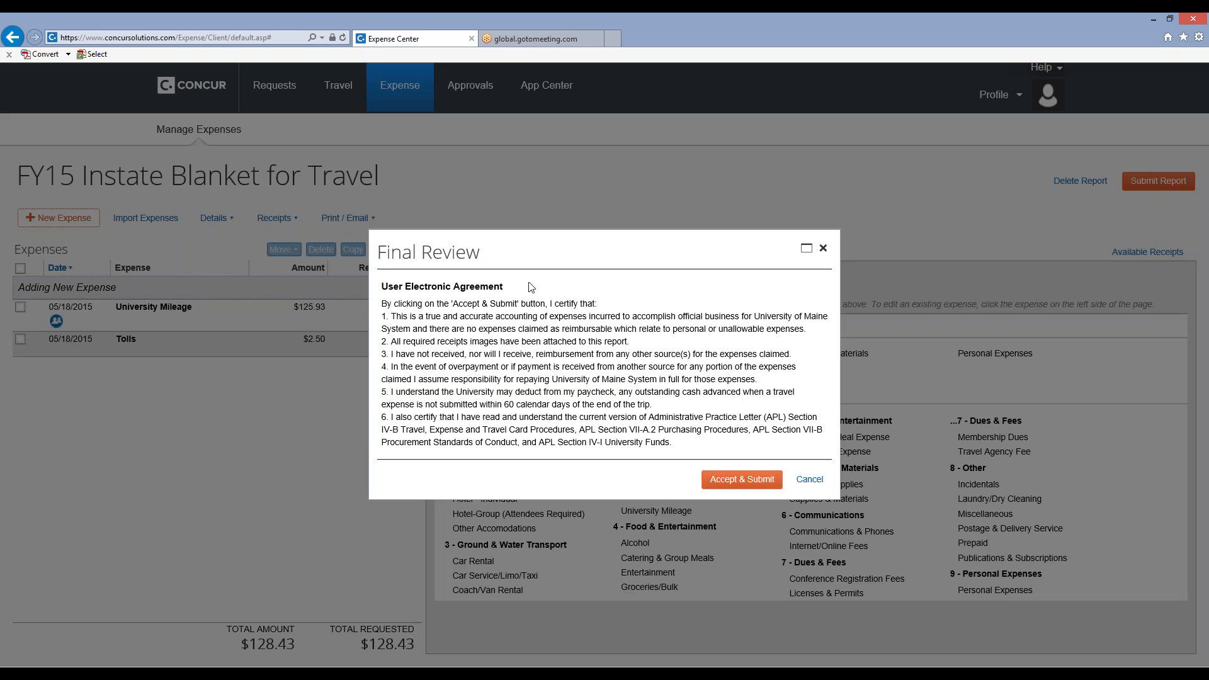
left_click(742, 480)
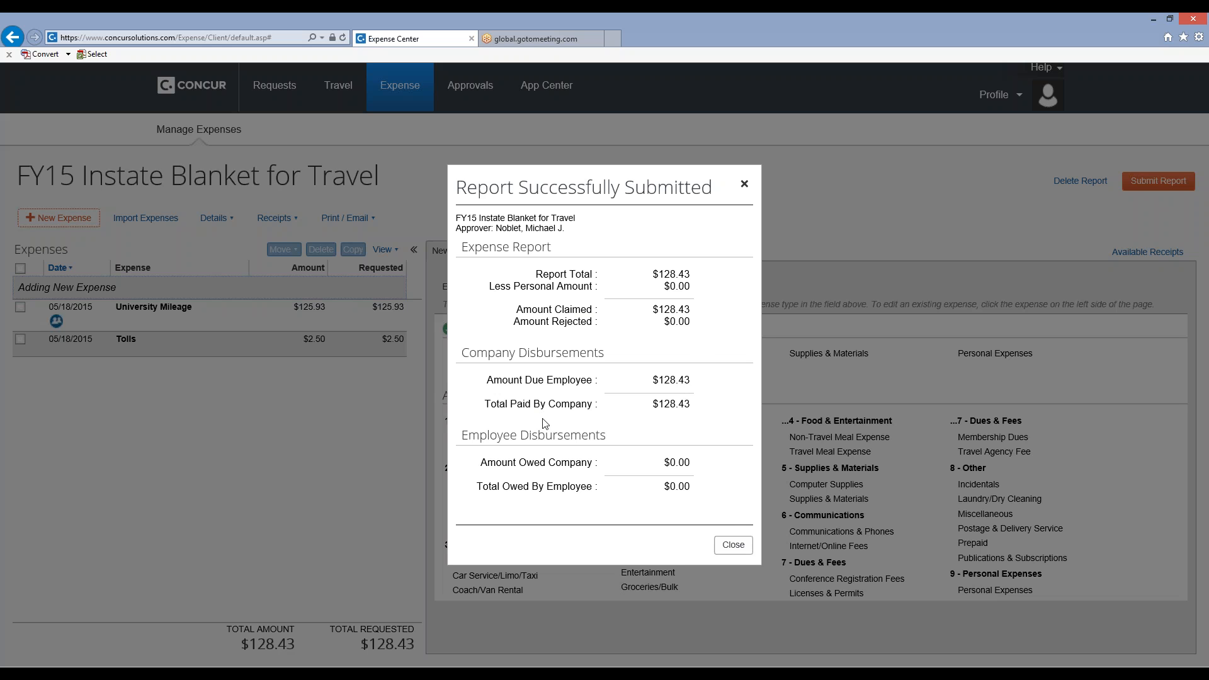
left_click(735, 540)
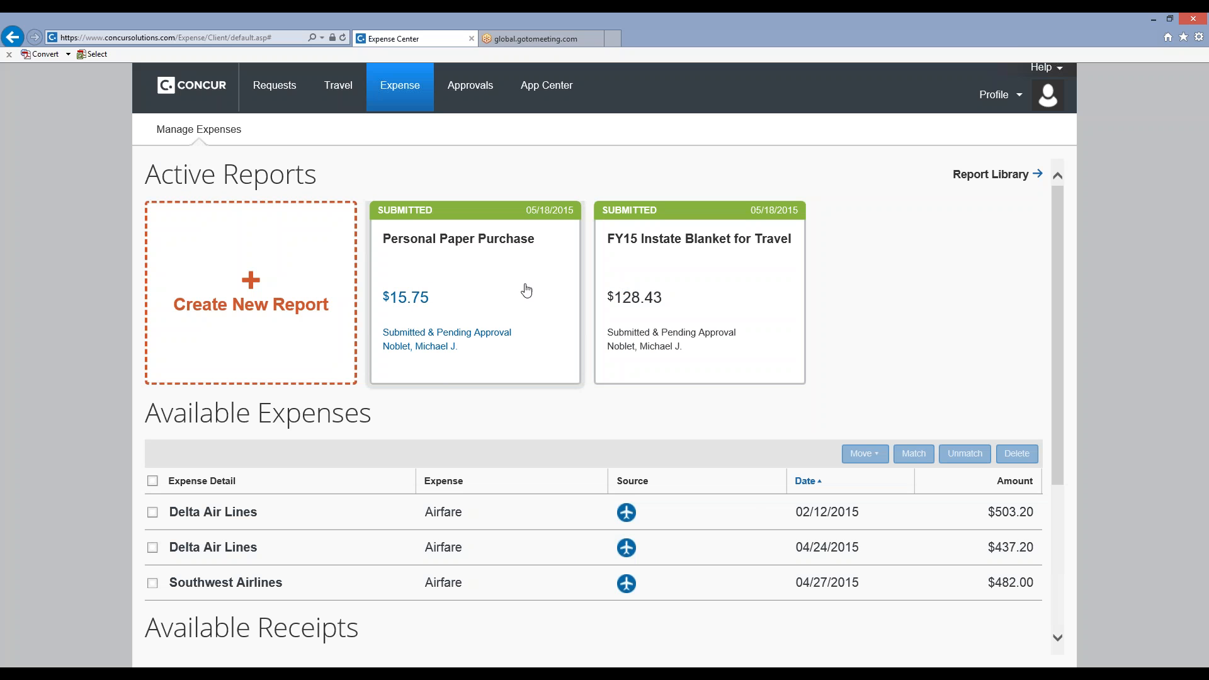
Open the submitted FY15 Instate Blanket for Travel report and display its *UMS-Detailed Report with itemizations shown.
left_click(715, 304)
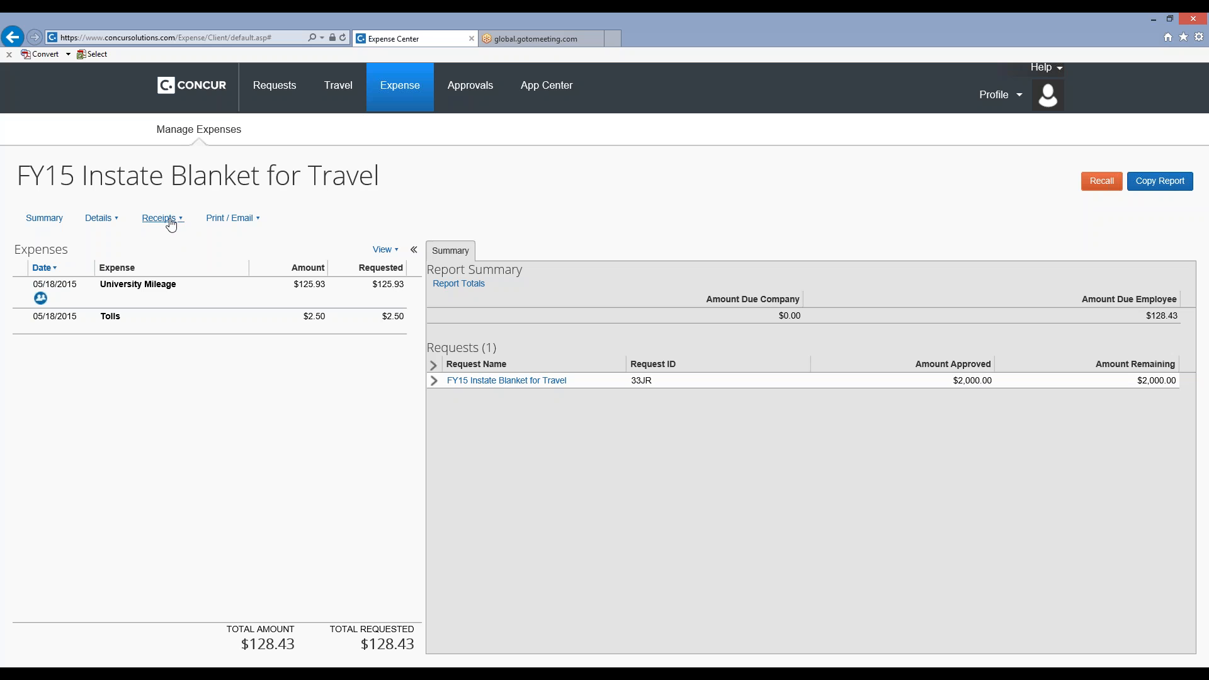
left_click(259, 222)
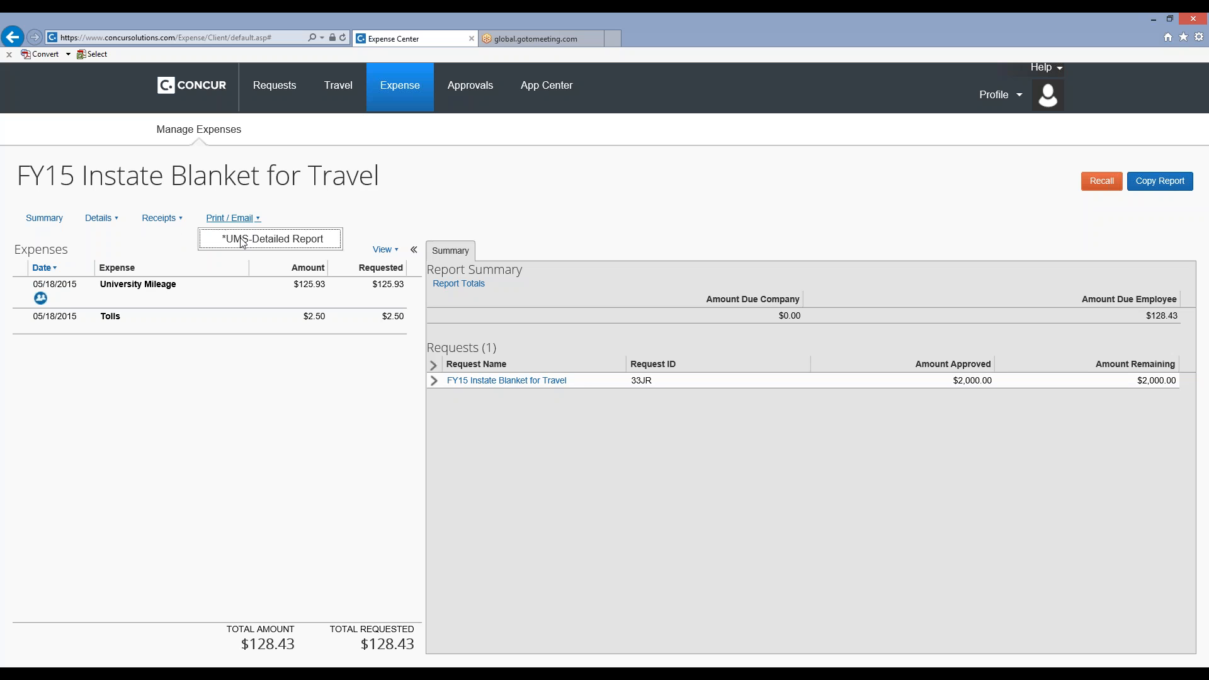
left_click(243, 245)
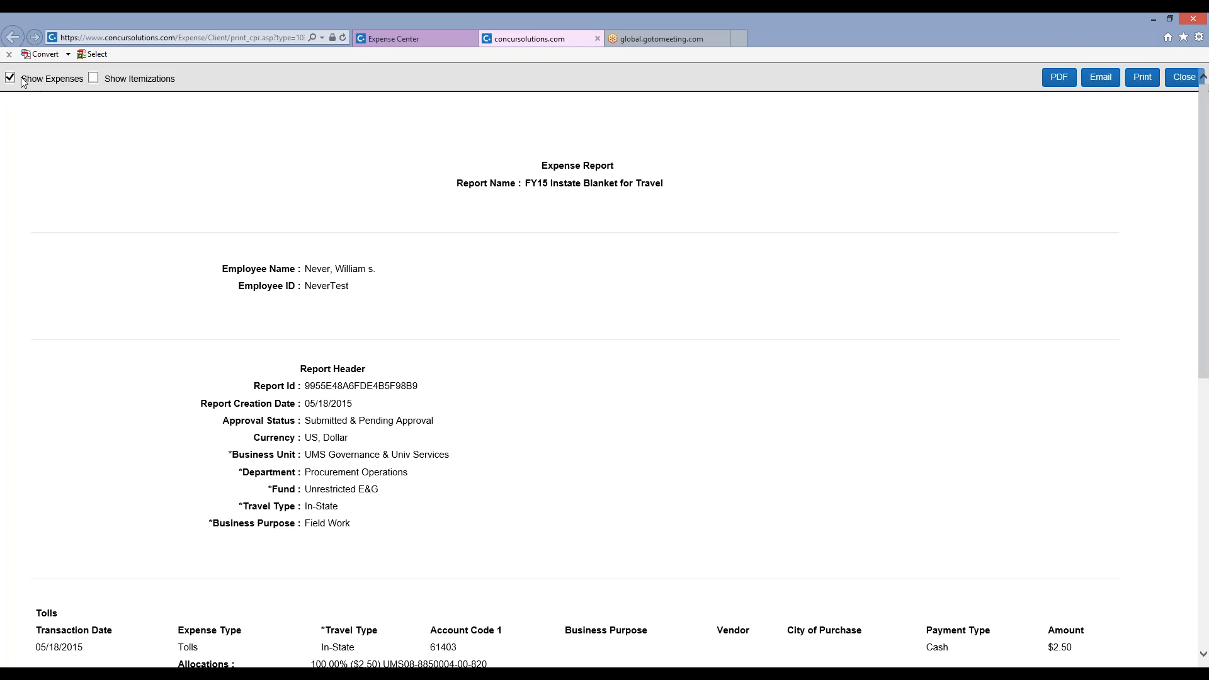
left_click(94, 78)
Examine the detailed report's header, allocations, attendees and disbursement totals, and close the printable report.
scroll(320, 141, "down", 3)
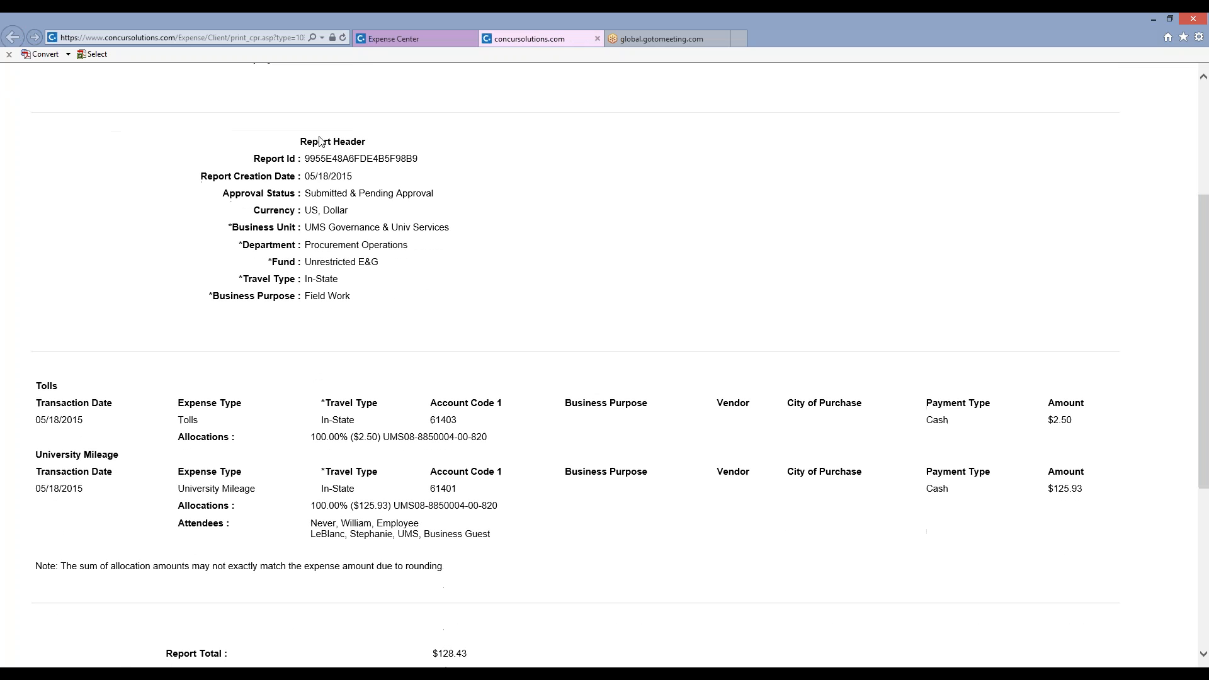
scroll(319, 145, "down", 2)
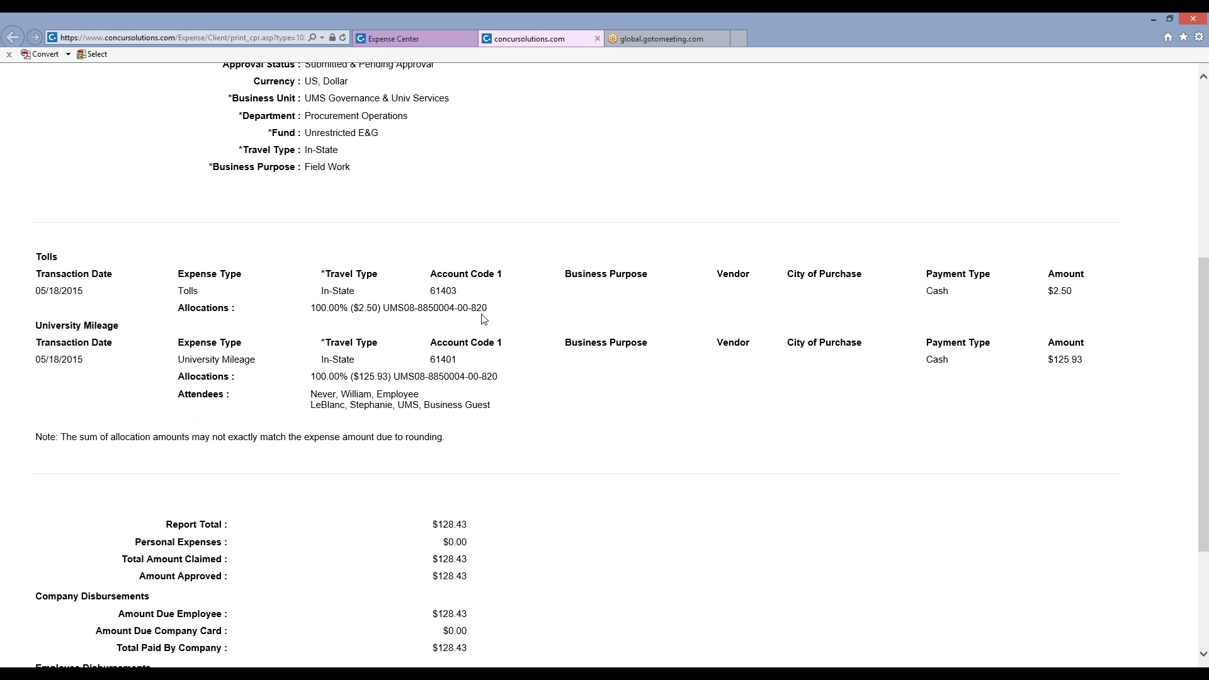
scroll(521, 323, "down", 3)
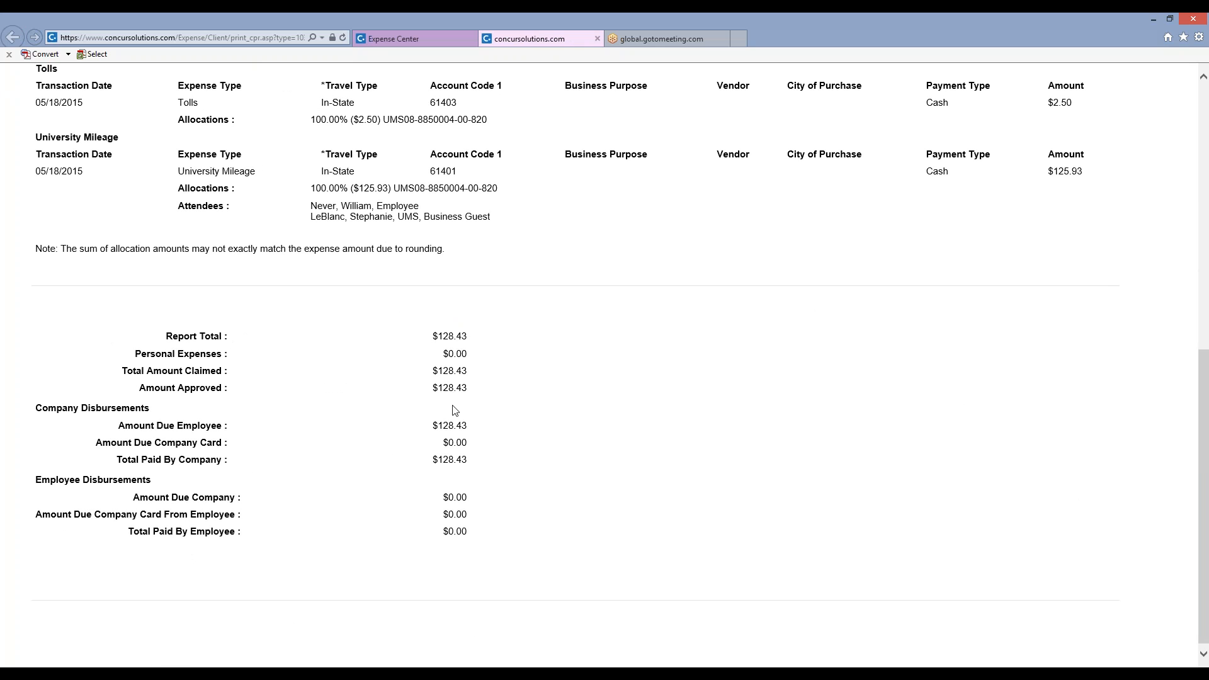
scroll(456, 410, "up", 9)
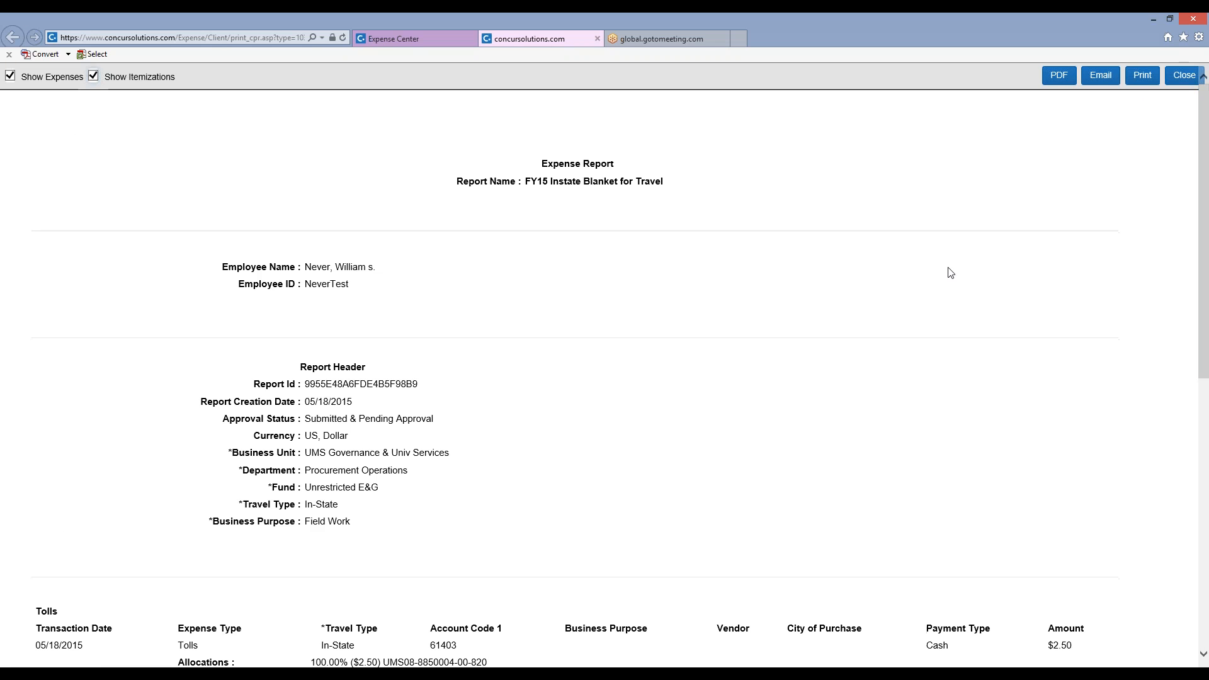
scroll(432, 432, "down", 3)
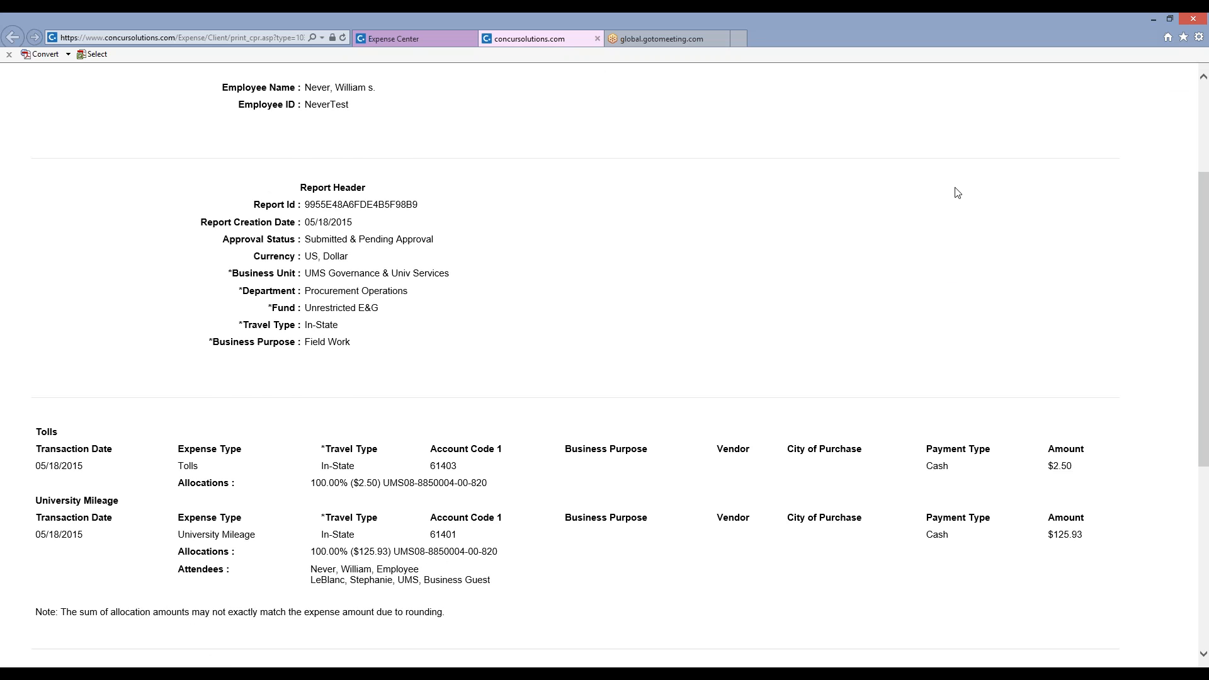
scroll(957, 193, "up", 3)
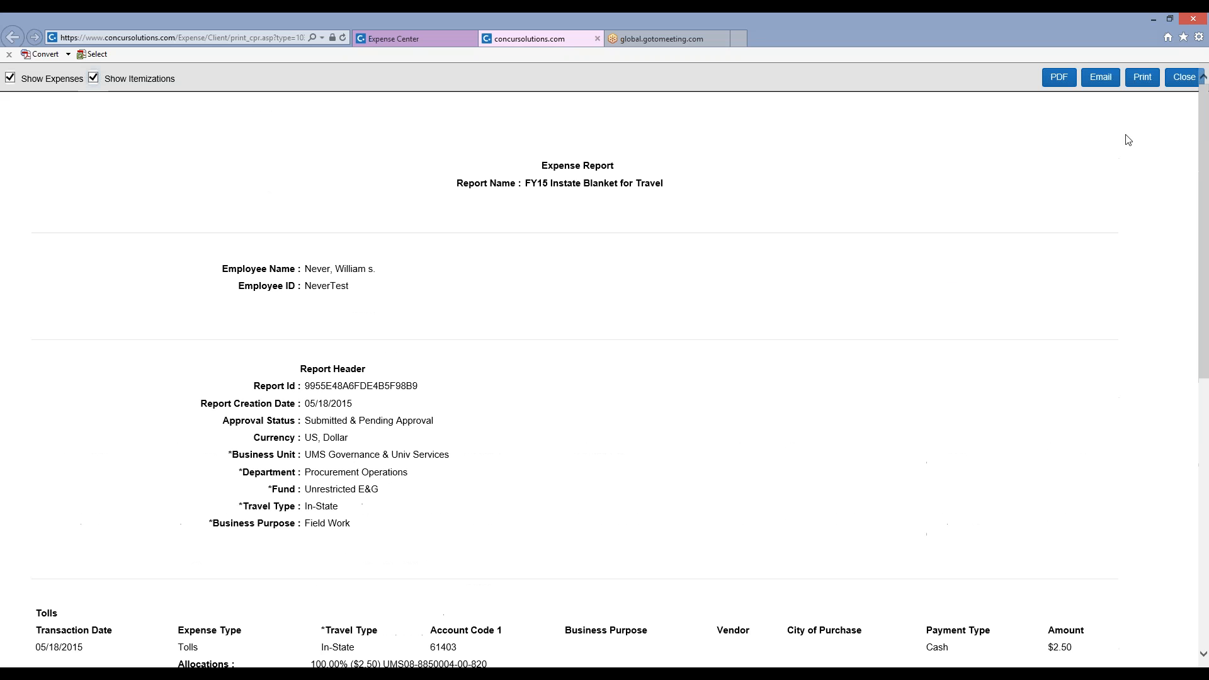
left_click(1179, 86)
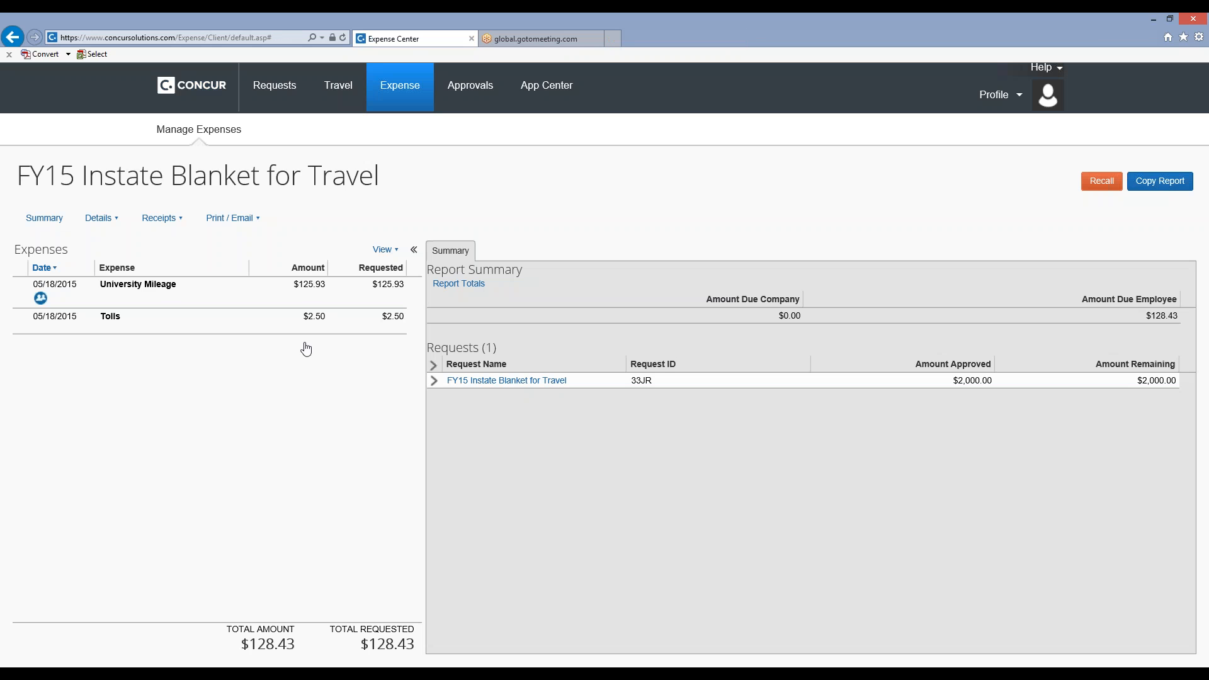
Open the approved Dallas Test TRip request and view its expense summary.
left_click(271, 100)
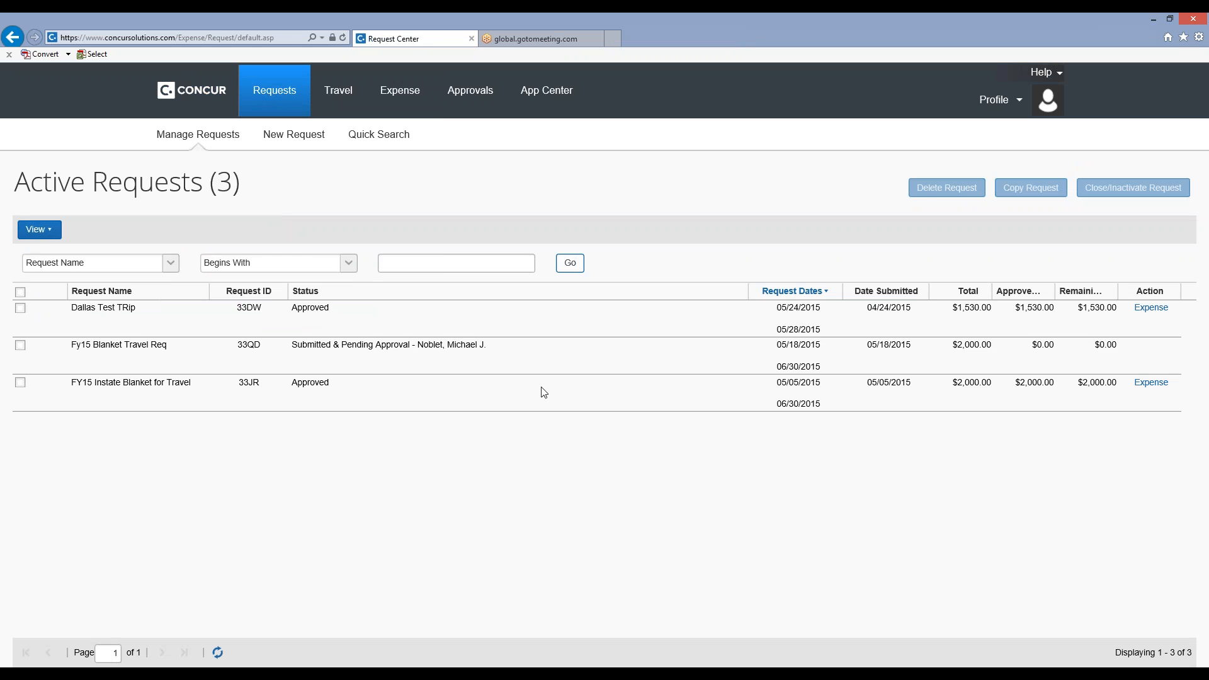
left_click(163, 328)
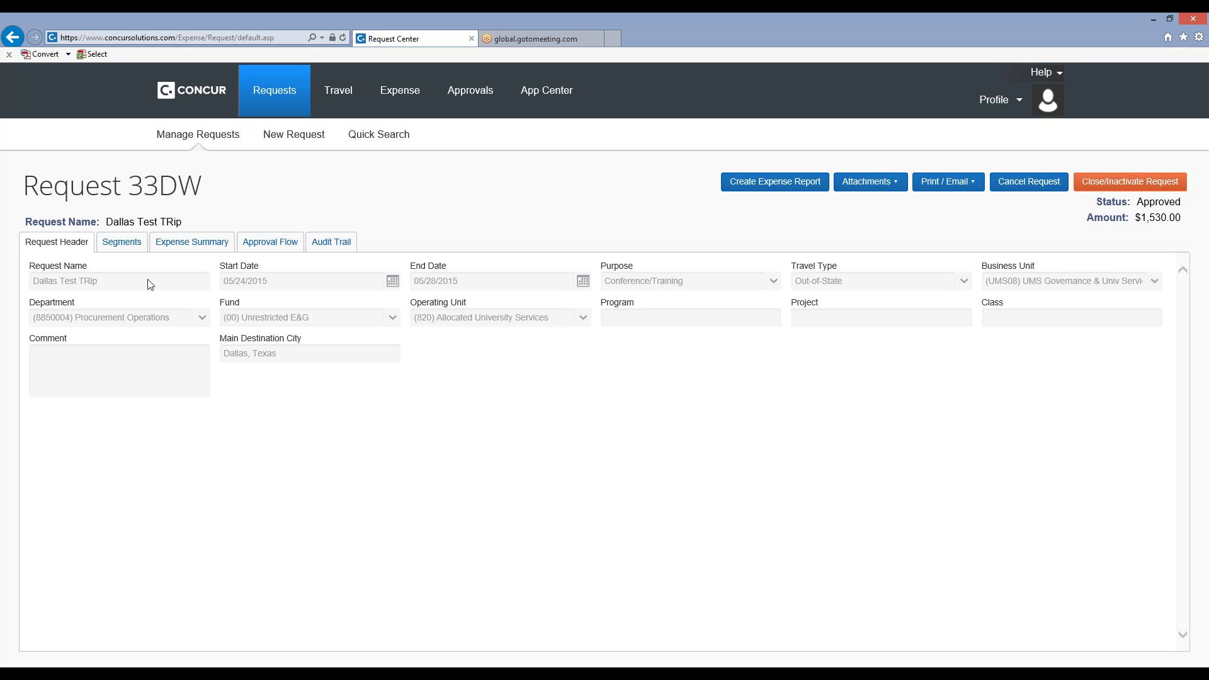
left_click(203, 245)
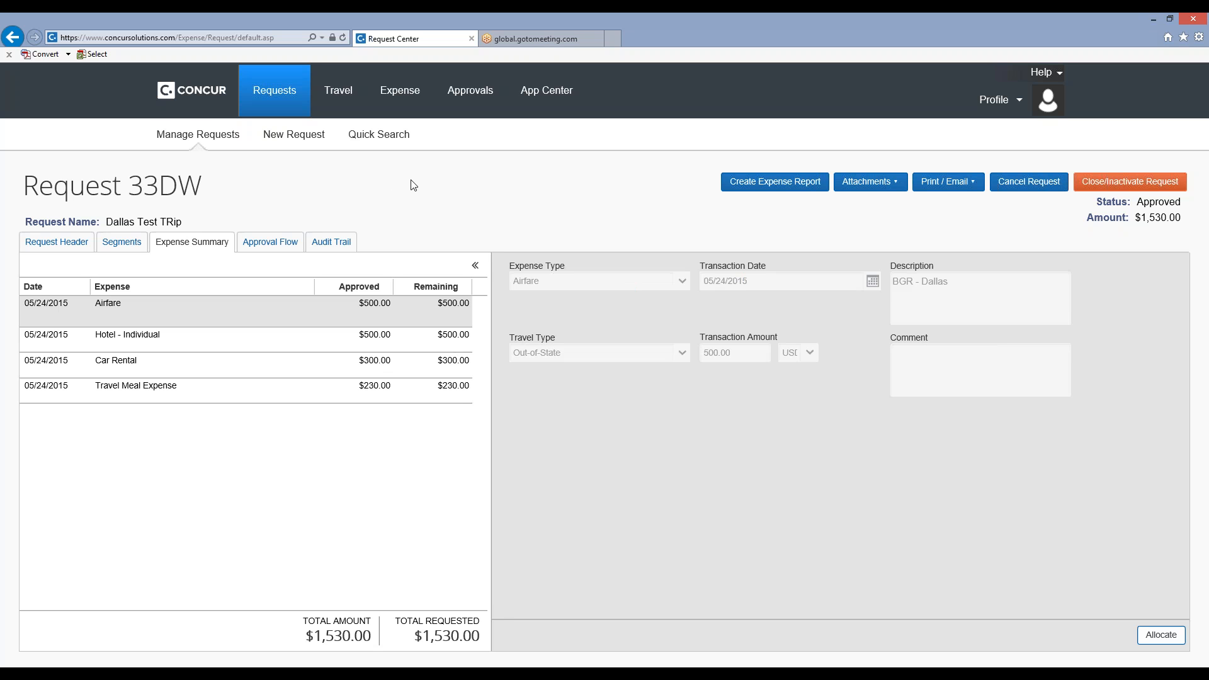
From the home page, start a delegate session for the employee offered in the name list, and end that admin session.
left_click(200, 95)
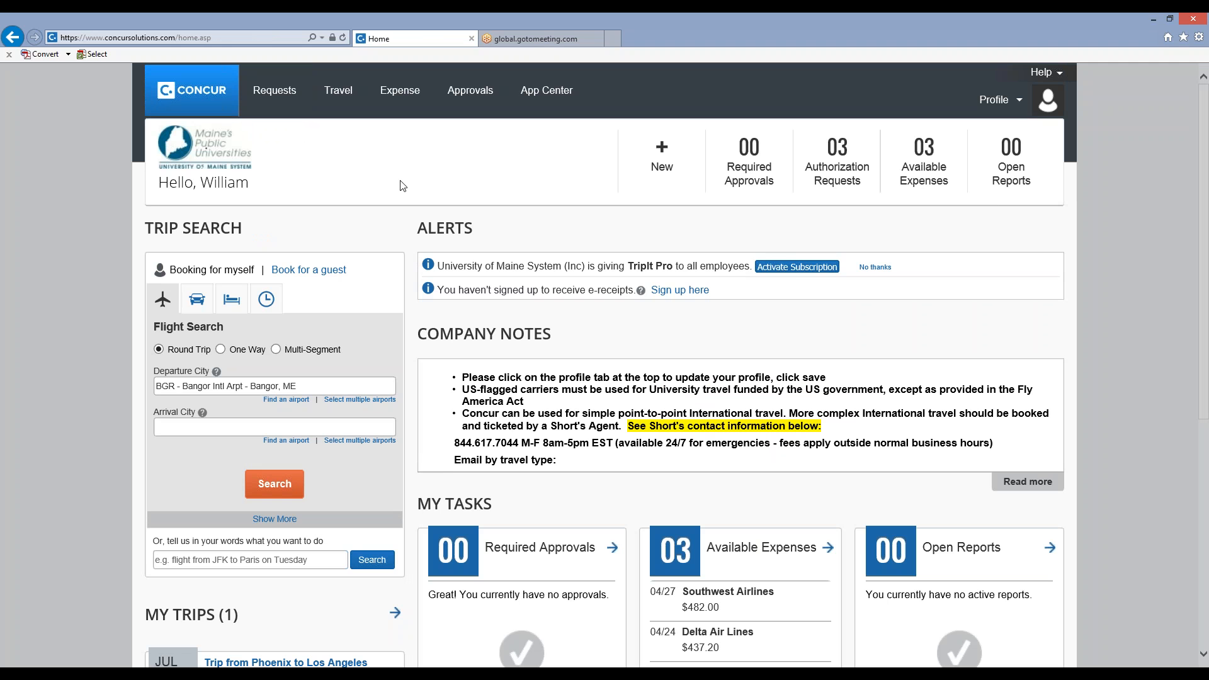
left_click(1008, 102)
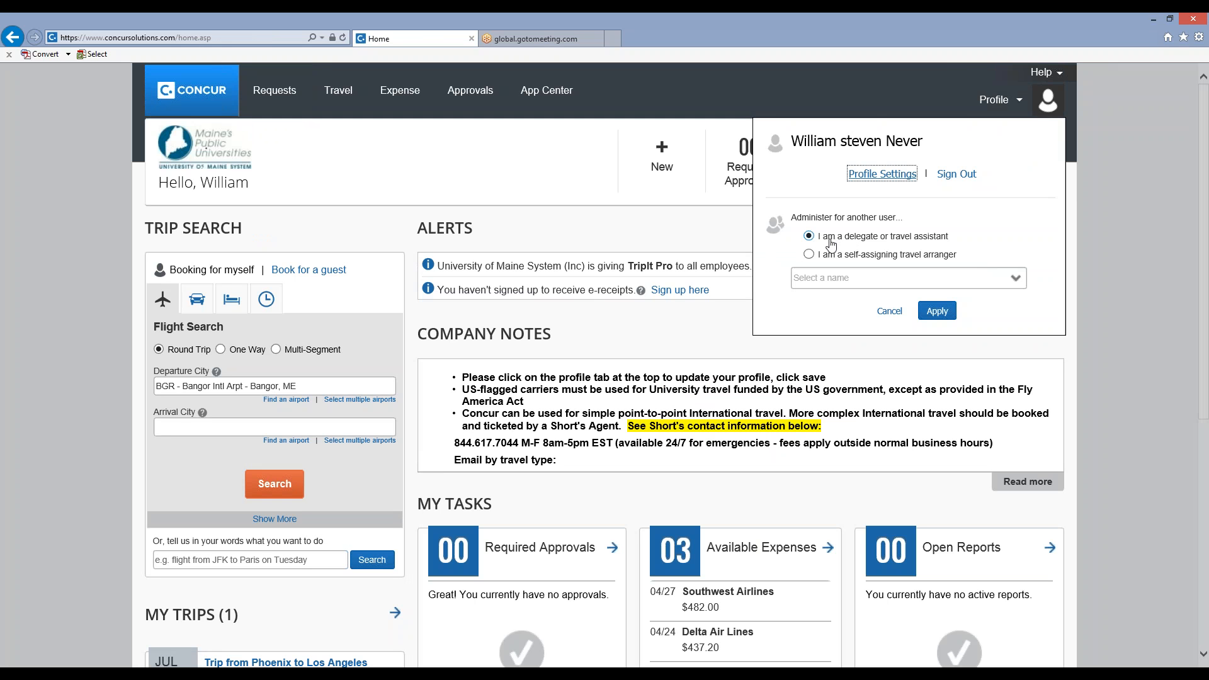
left_click(1015, 278)
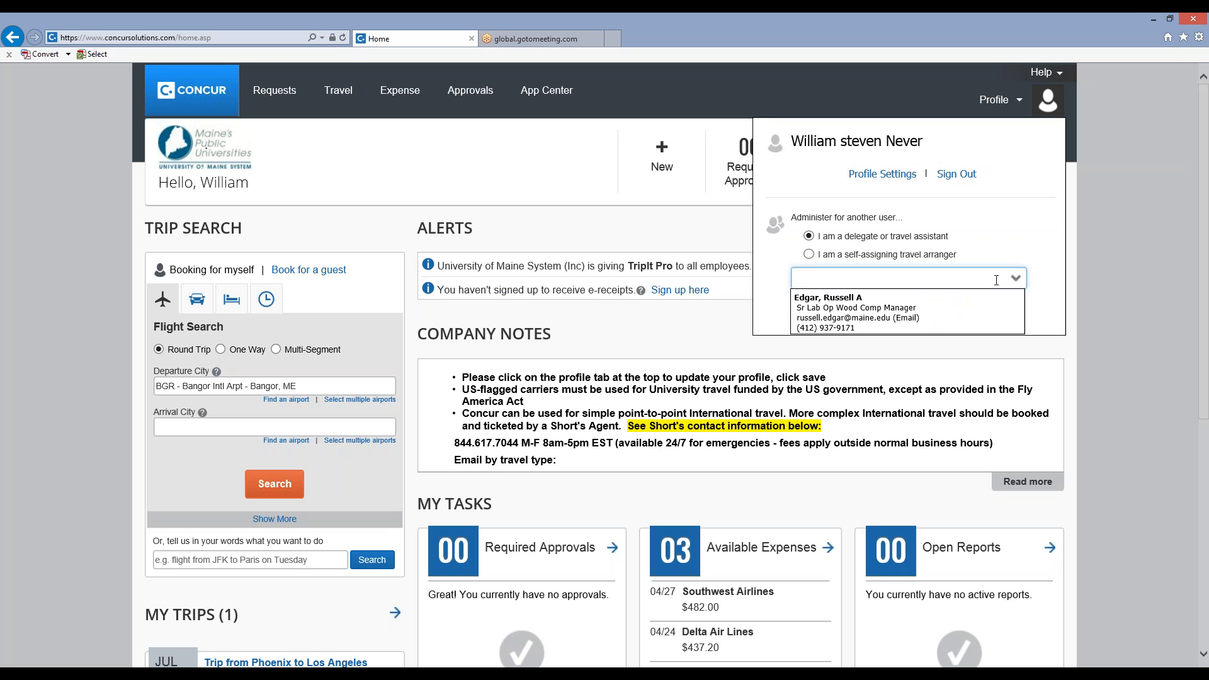
left_click(919, 313)
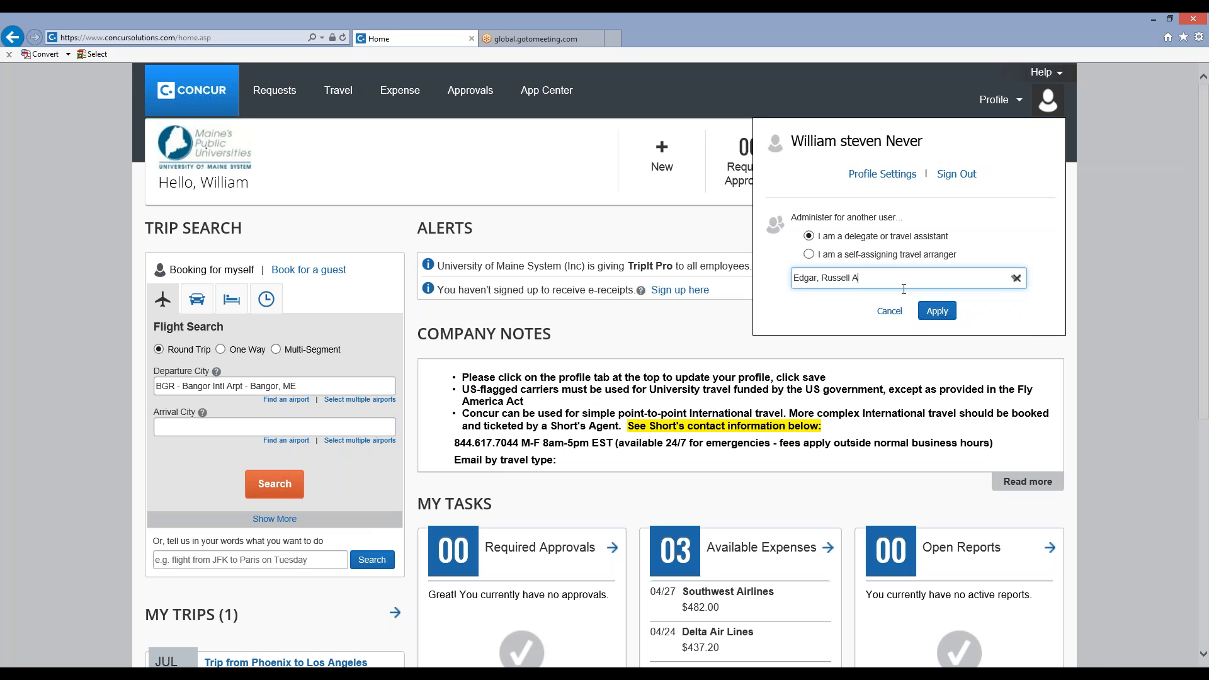
left_click(932, 312)
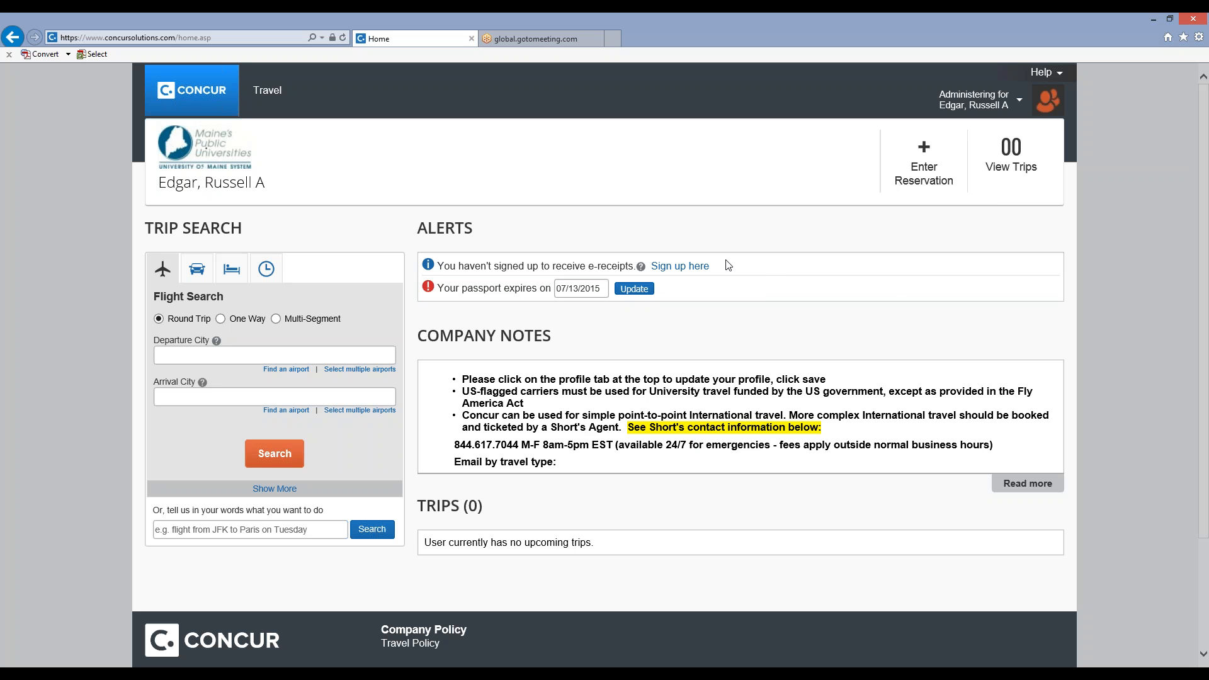
left_click(980, 99)
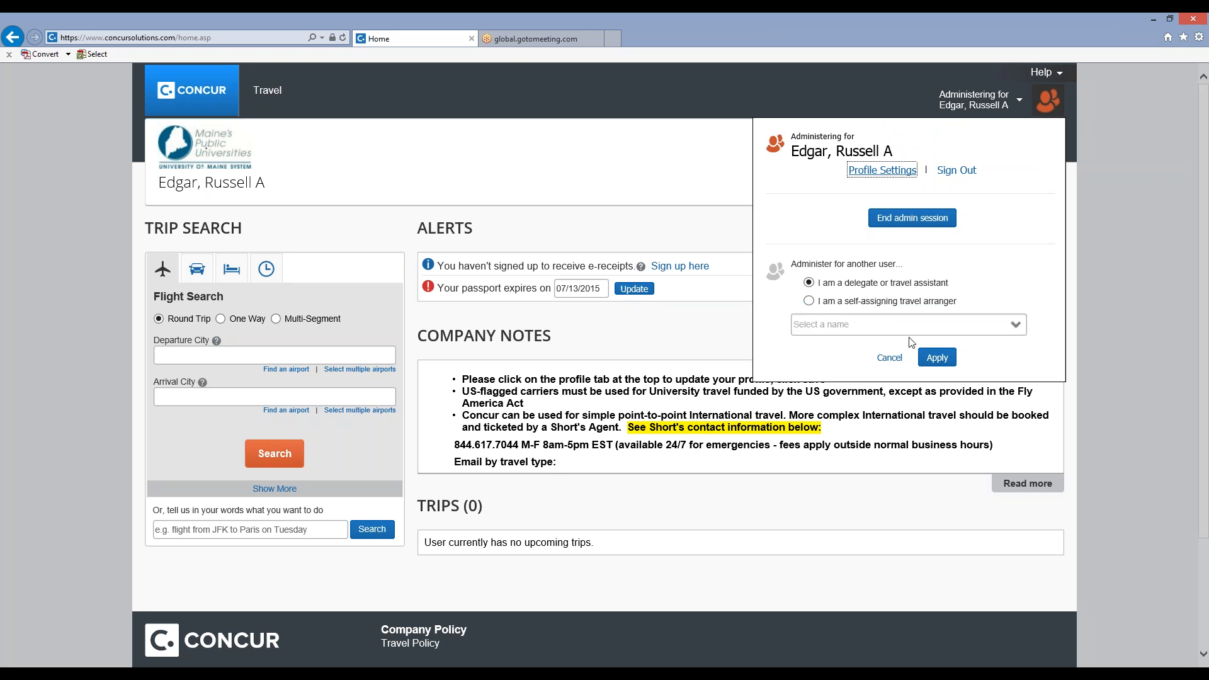
left_click(913, 227)
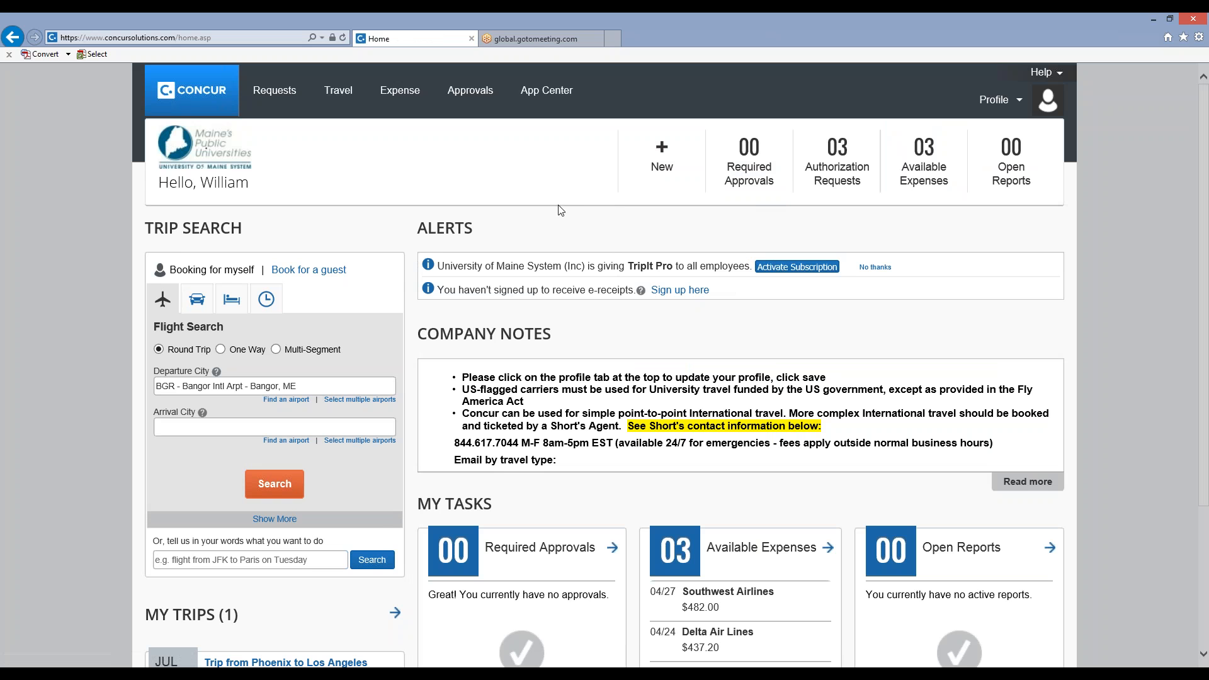
Look over the home page's tasks and trips, and switch the trip search to booking for a guest.
scroll(535, 225, "down", 1)
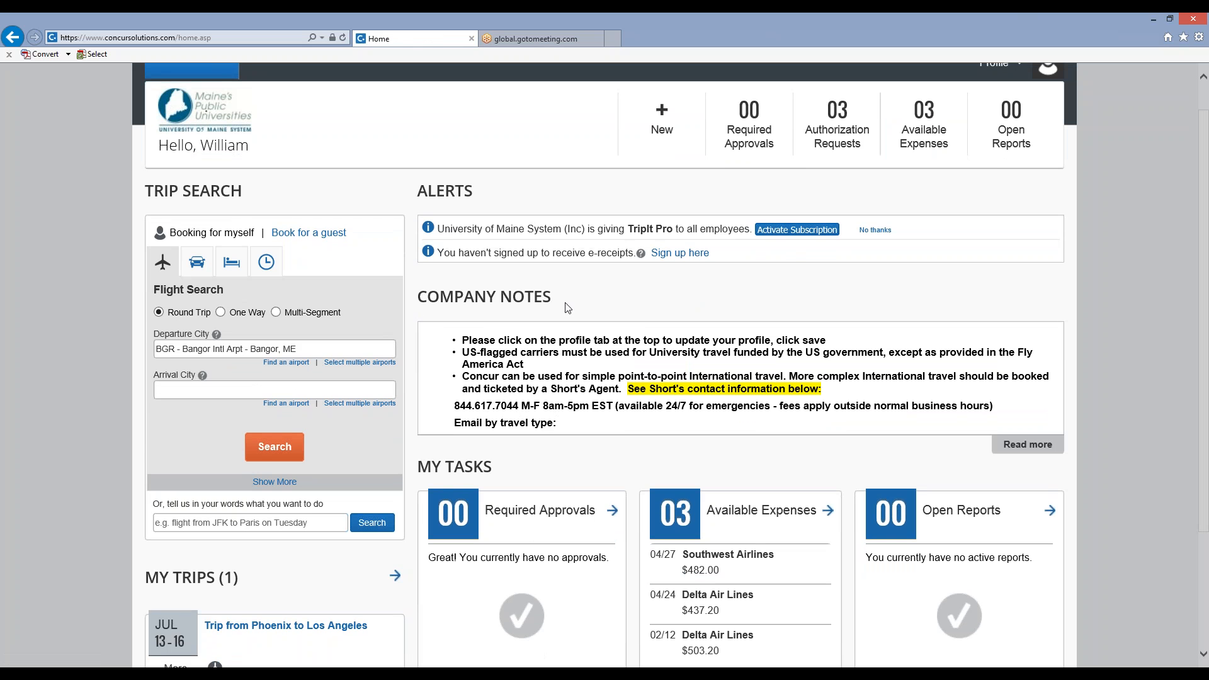
scroll(668, 325, "down", 1)
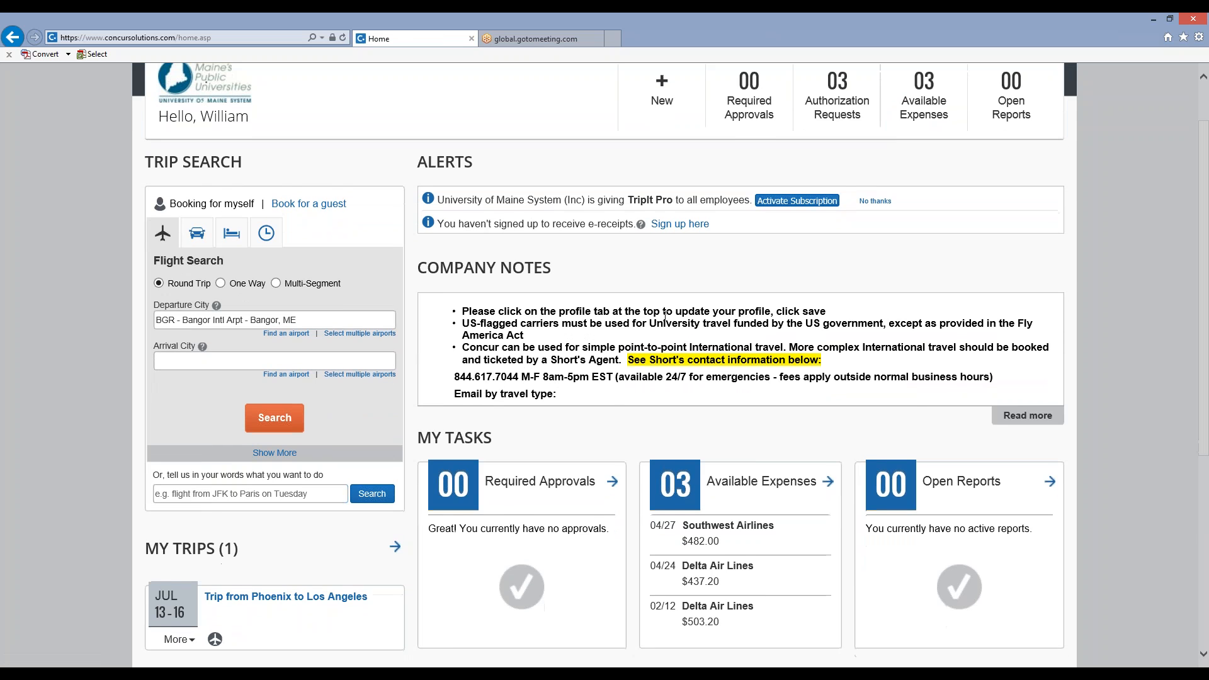
scroll(666, 315, "down", 2)
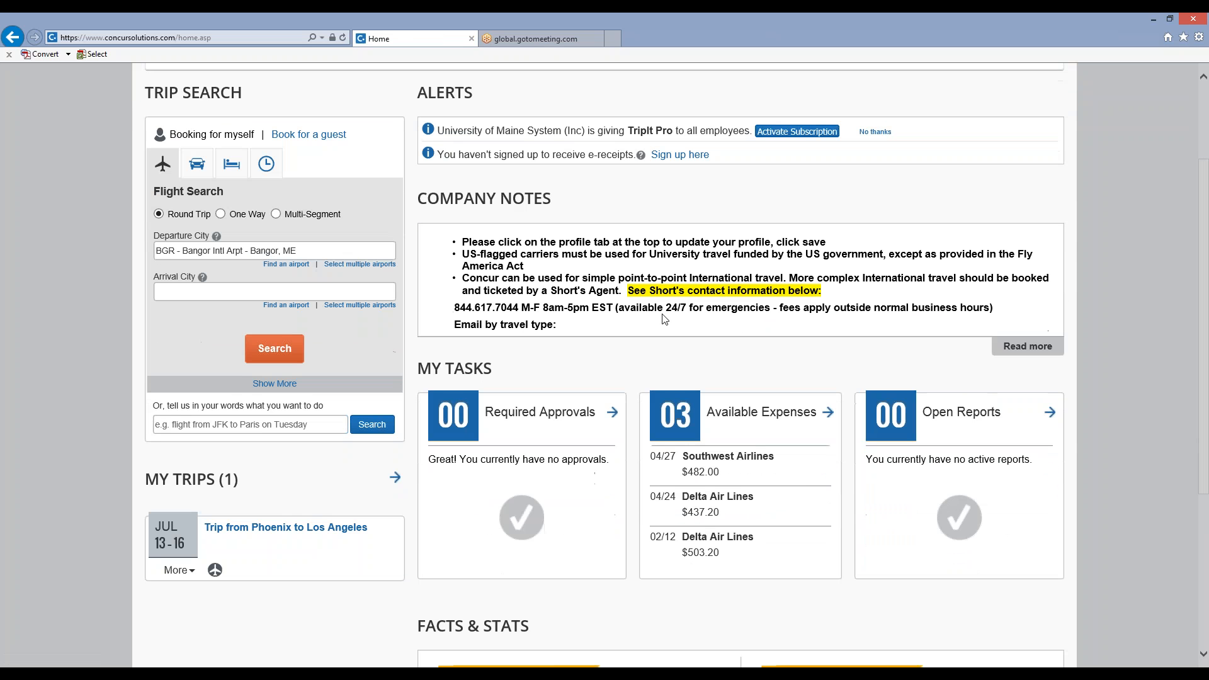
scroll(664, 319, "down", 5)
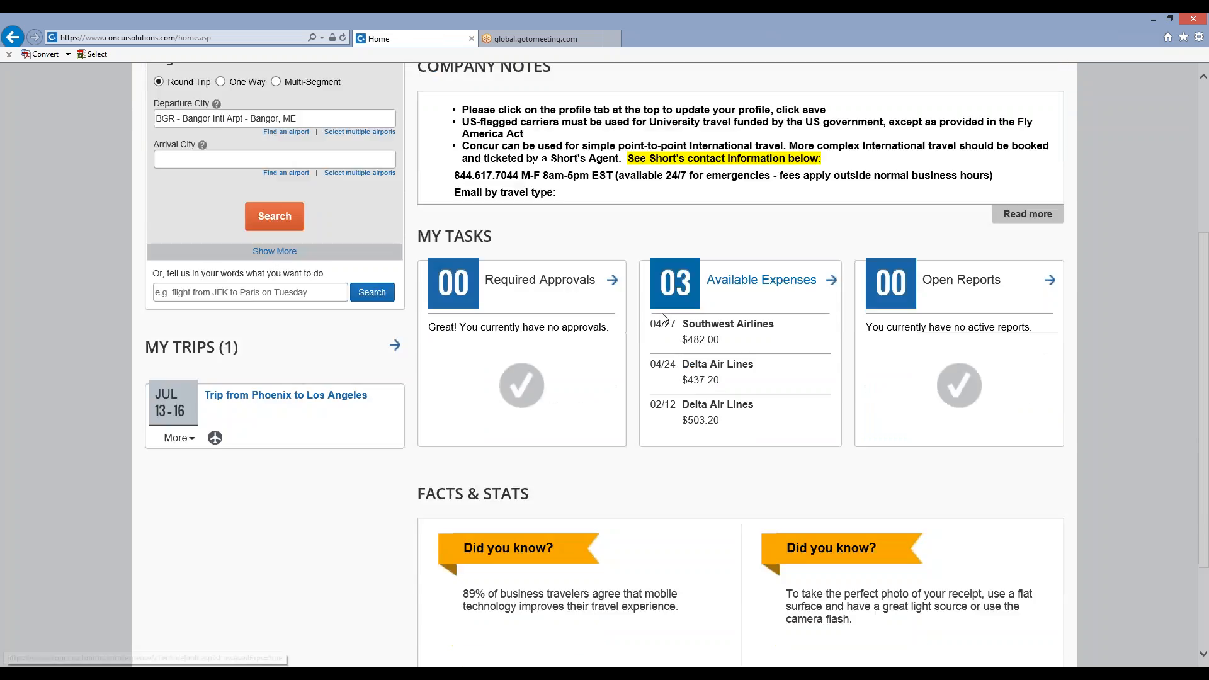
scroll(663, 320, "up", 8)
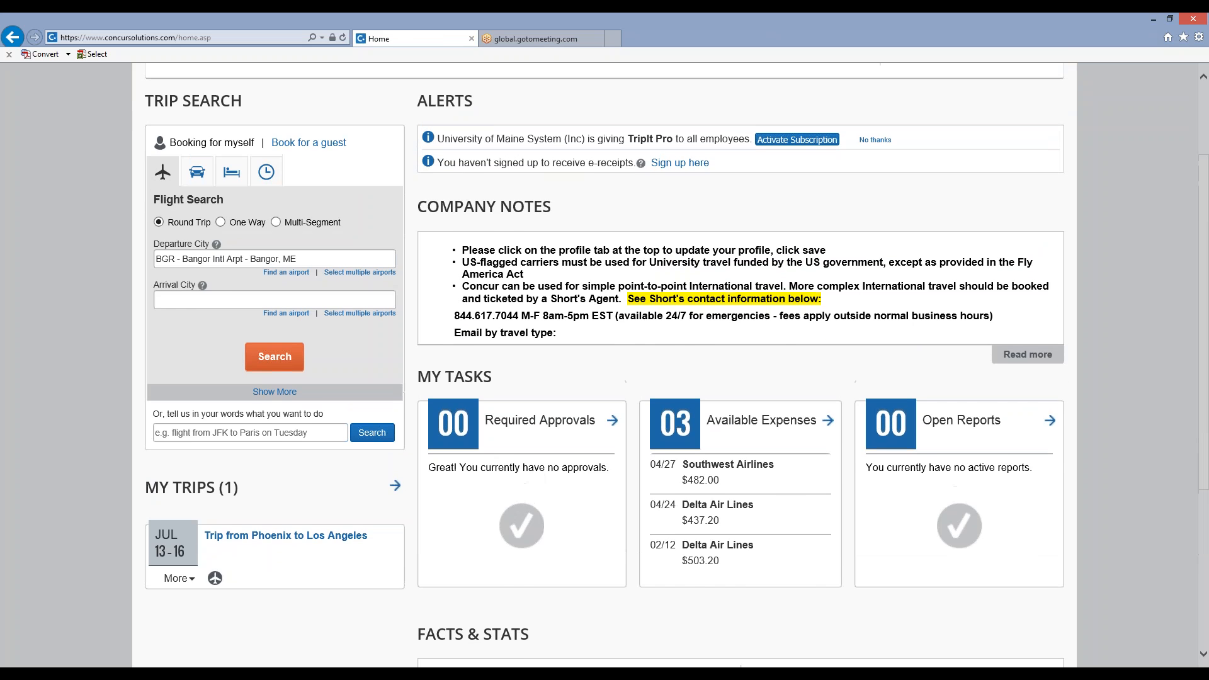
scroll(664, 312, "up", 1)
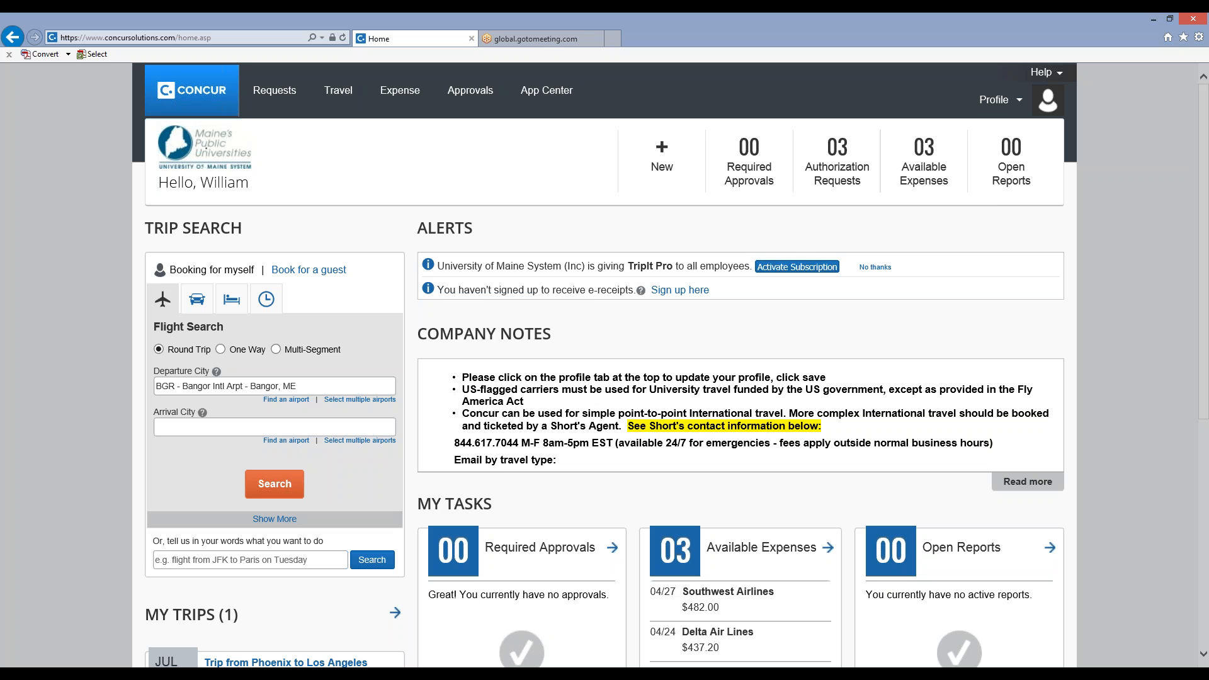
left_click(308, 271)
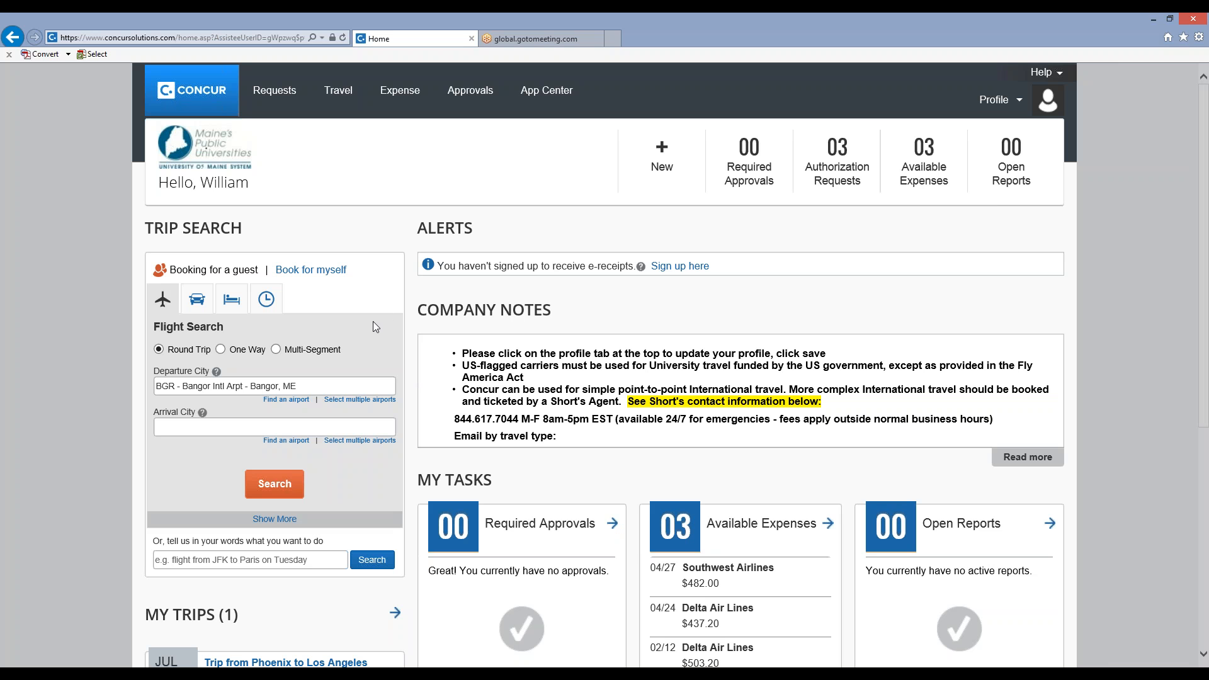
Switch the trip search back to booking for myself and set the flight from Portland, ME - Portland Intl Jetport to Dallas, TX - Dallas Area Airports.
left_click(325, 272)
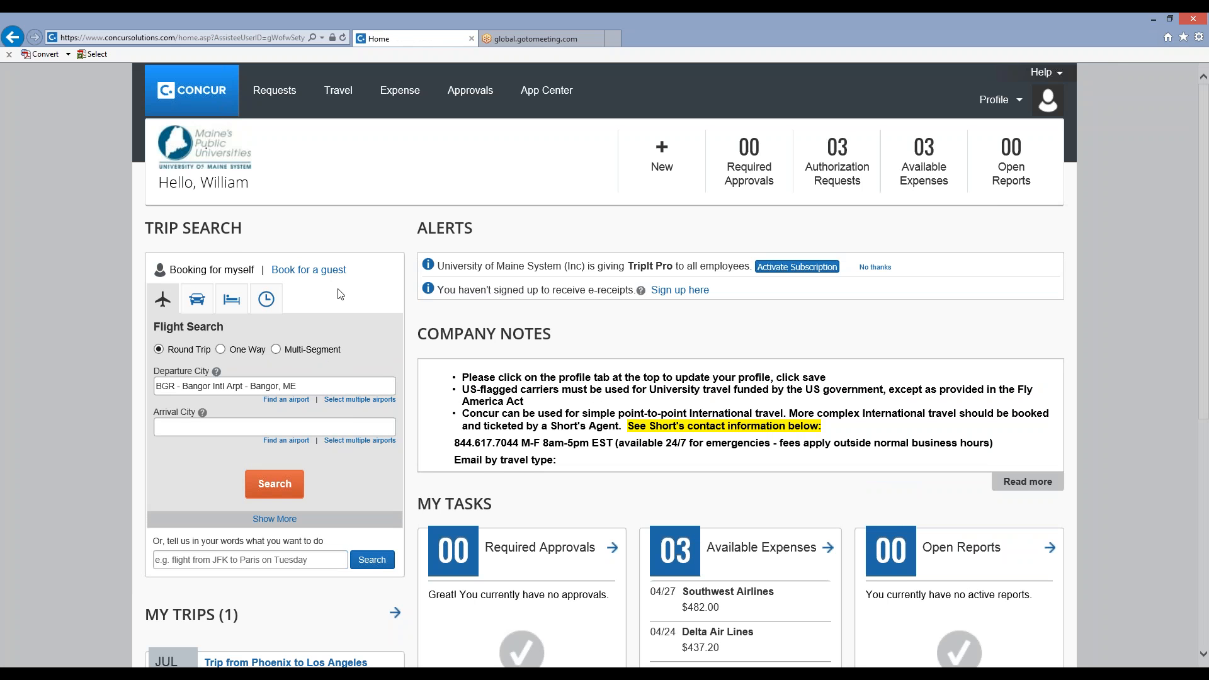
left_click(322, 386)
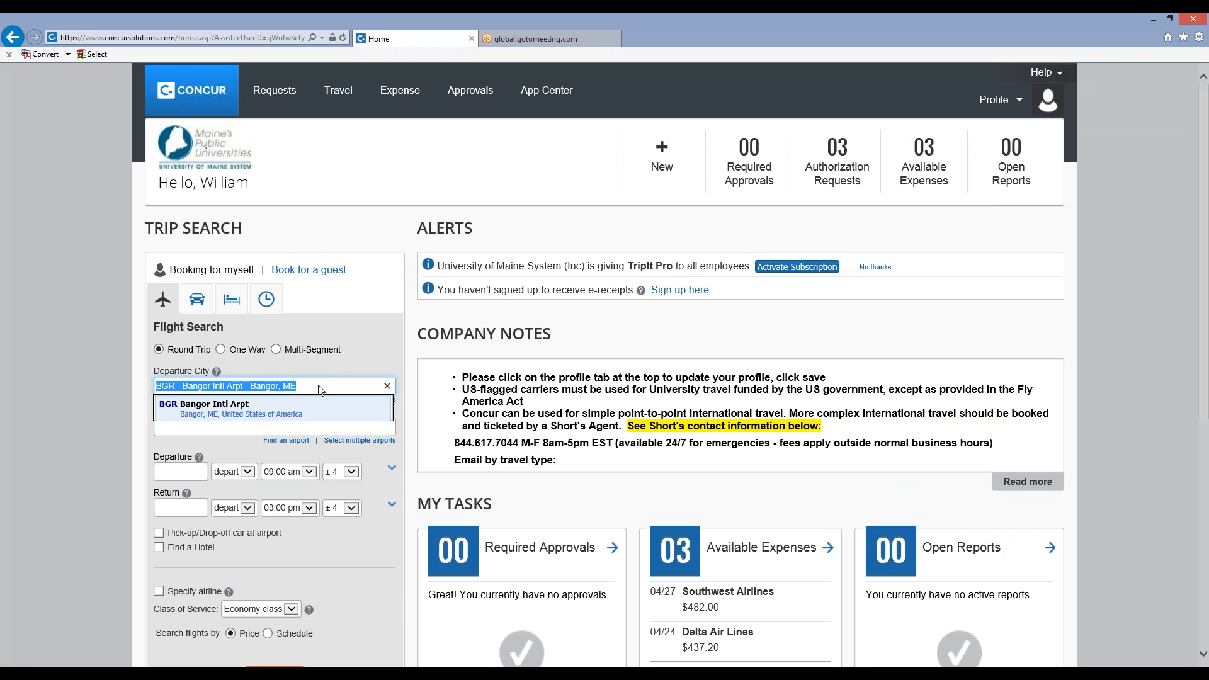
type("Portland, OR - Portland Intl Arpt")
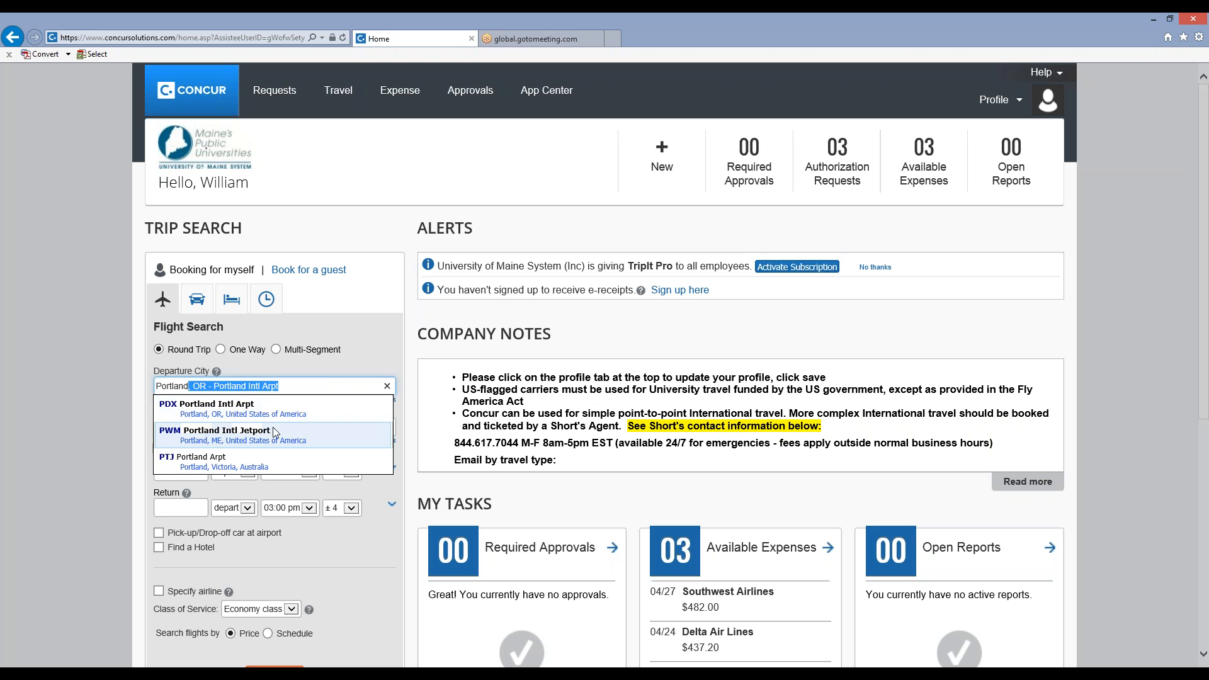
left_click(275, 439)
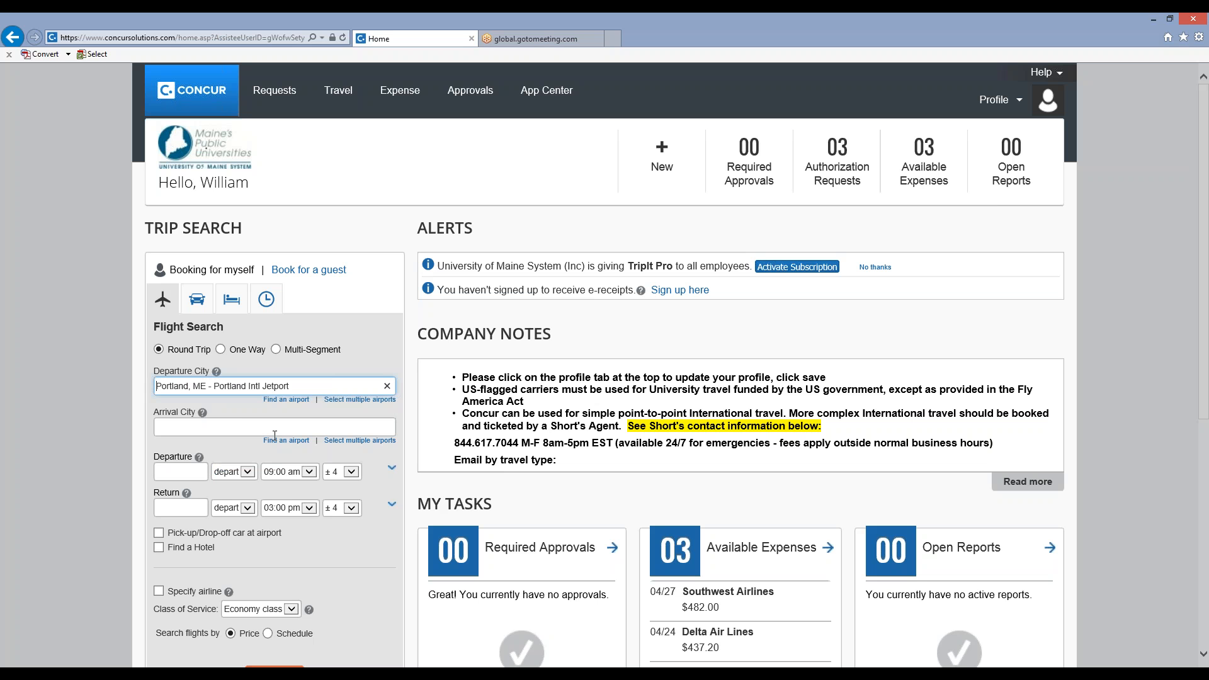
left_click(239, 429)
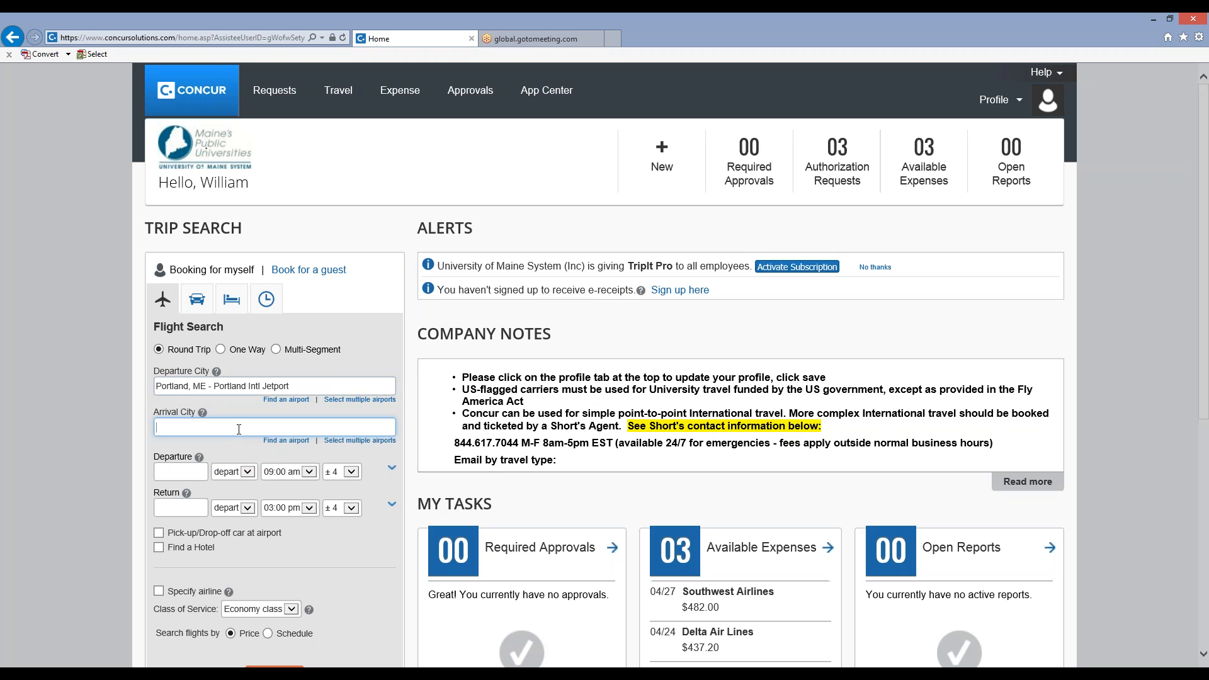
type("Dallas, TX - Dallas Area Airports")
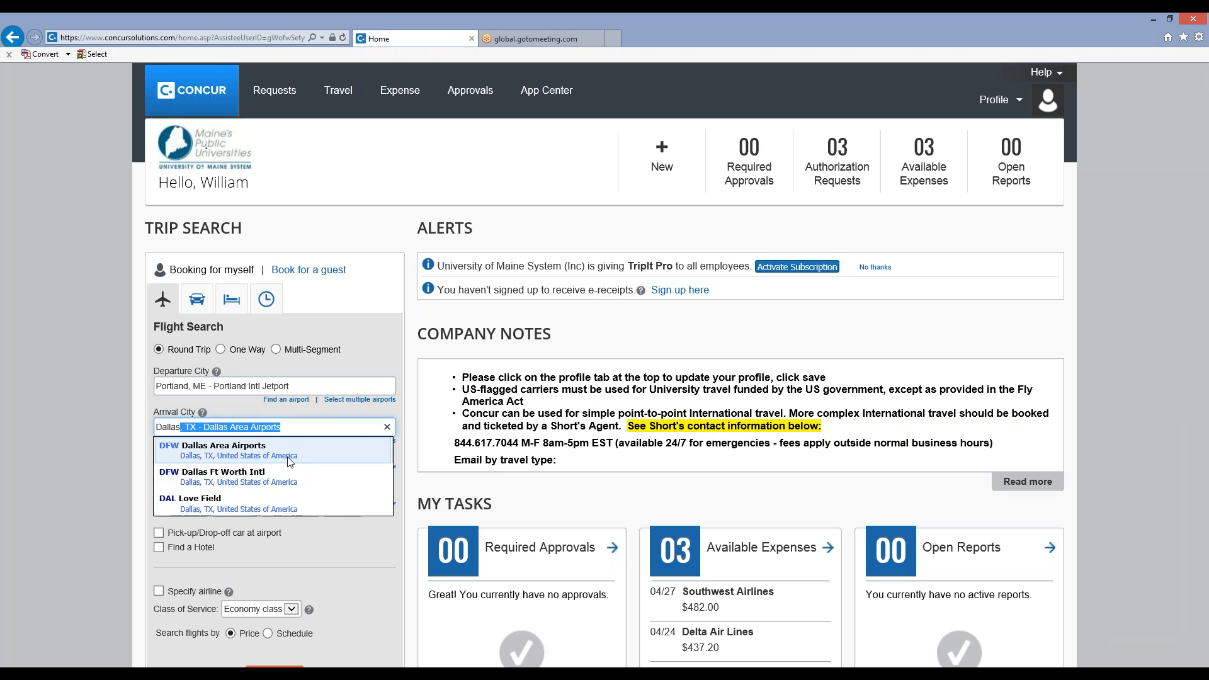
left_click(290, 461)
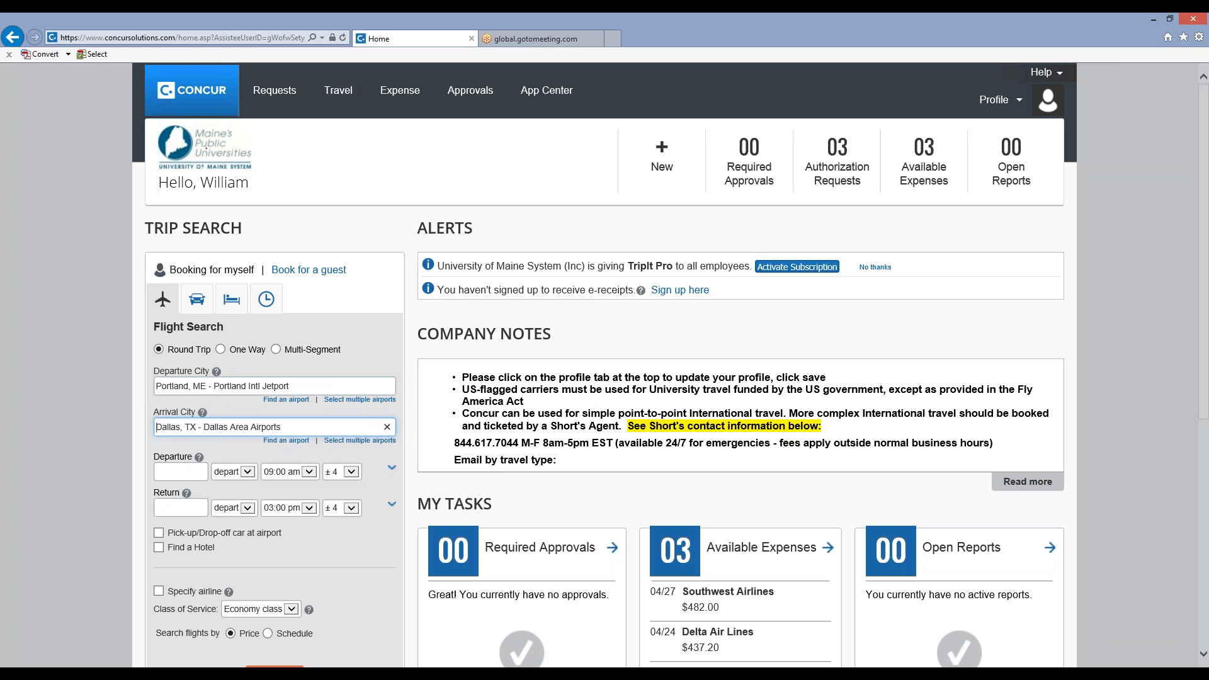
Set the flight's departure date to 07/13/2015 with a ± 4 time window, and the return date to 07/16/2015.
left_click(181, 472)
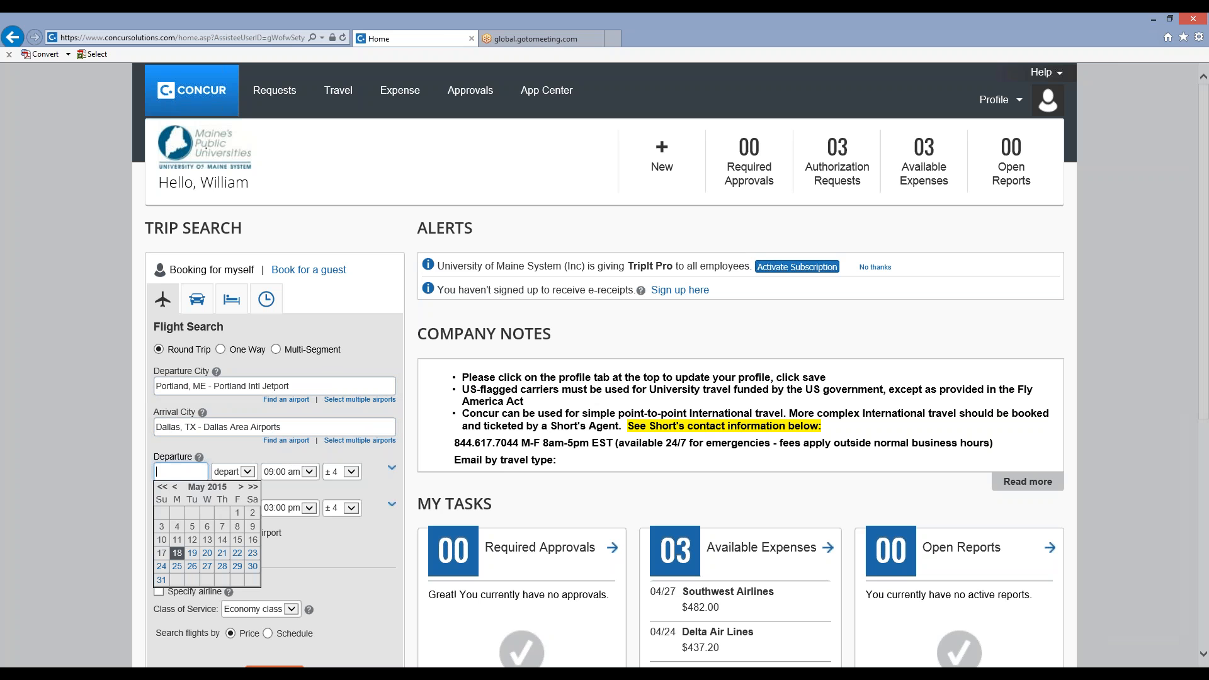
left_click(241, 487)
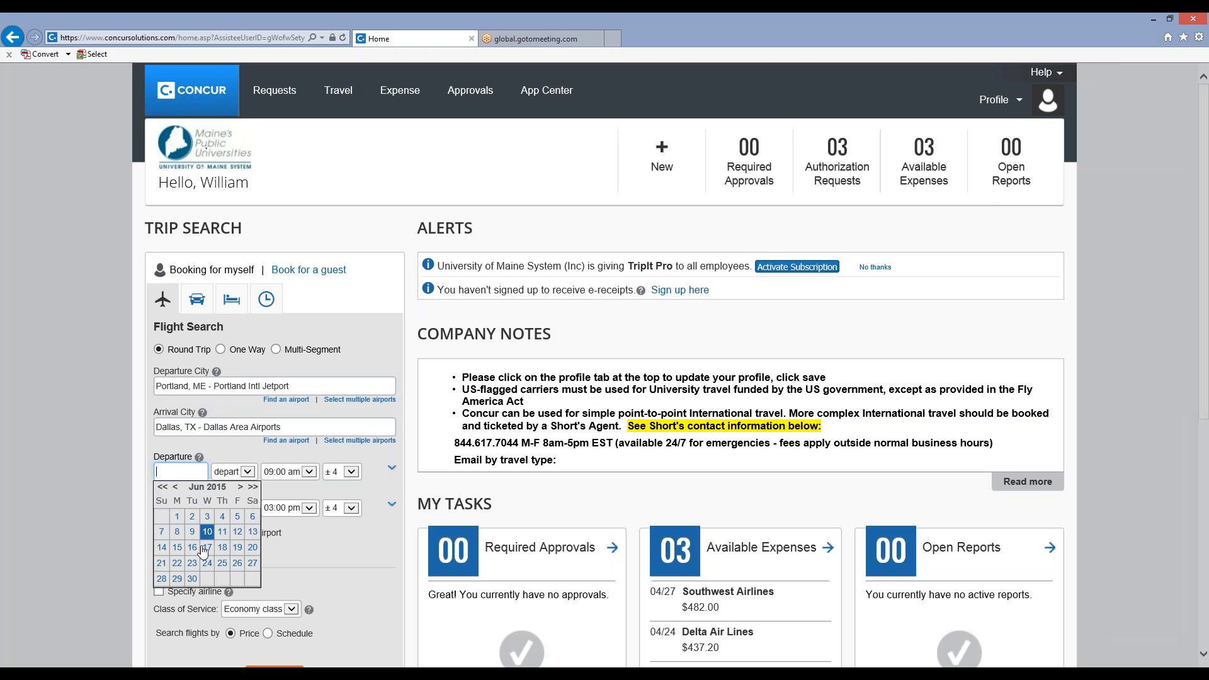
left_click(243, 489)
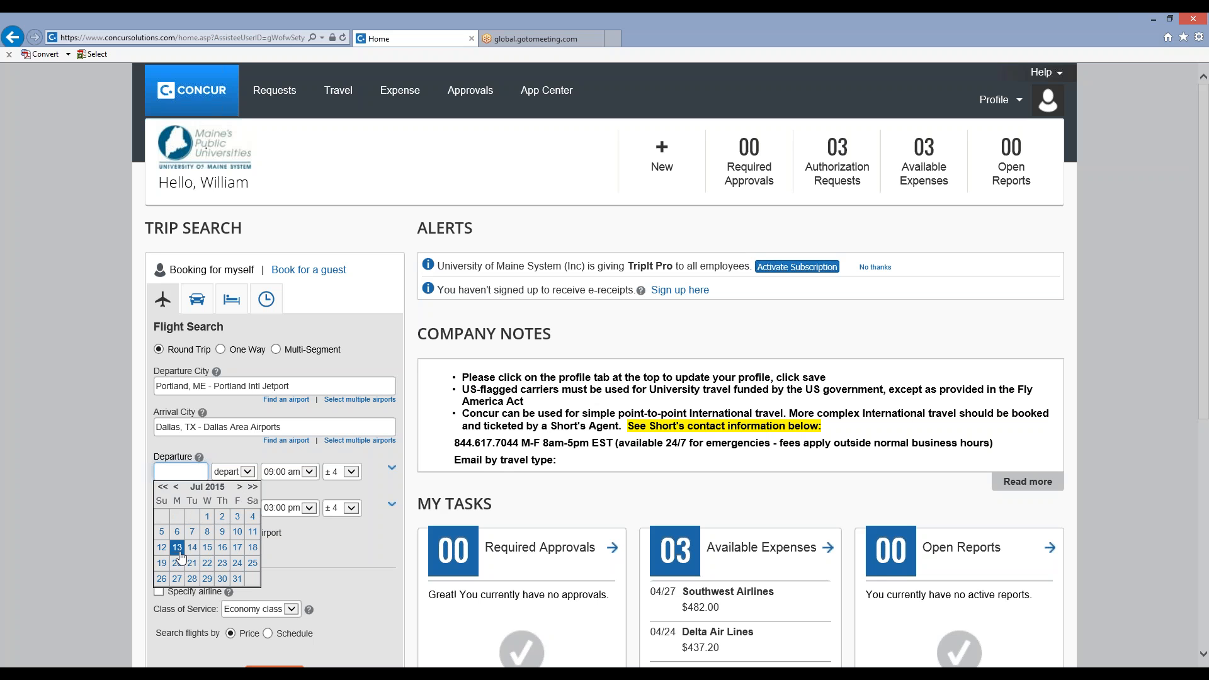
left_click(180, 553)
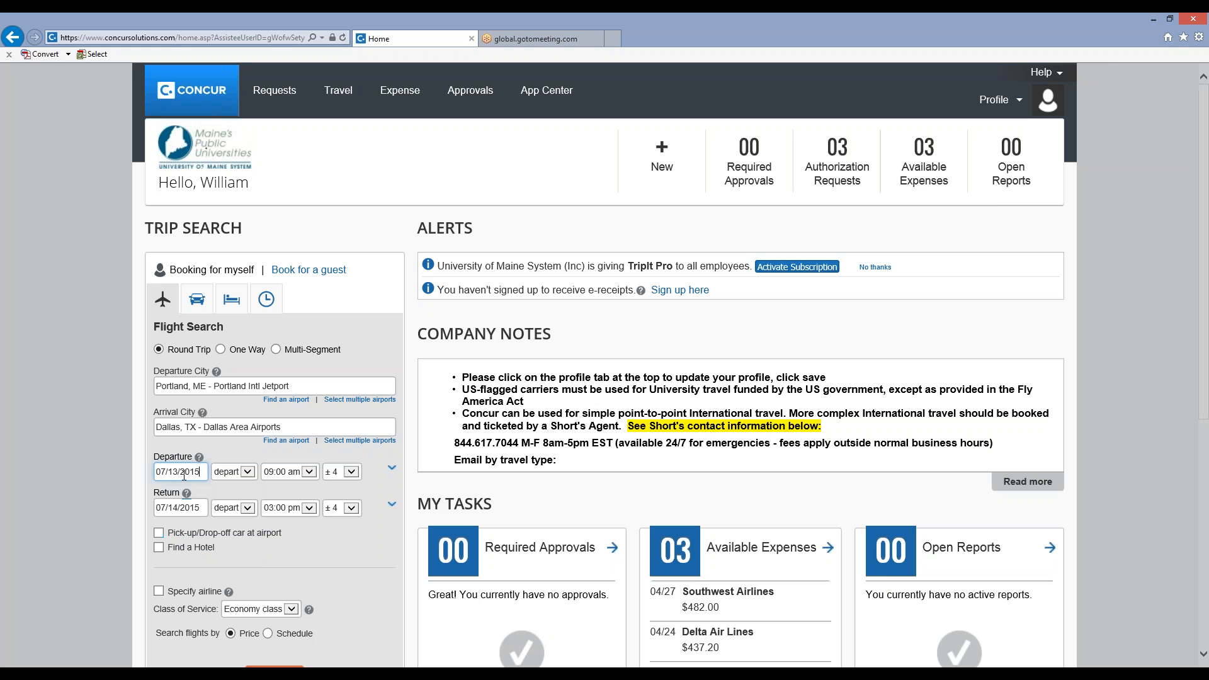
left_click(246, 473)
left_click(246, 473)
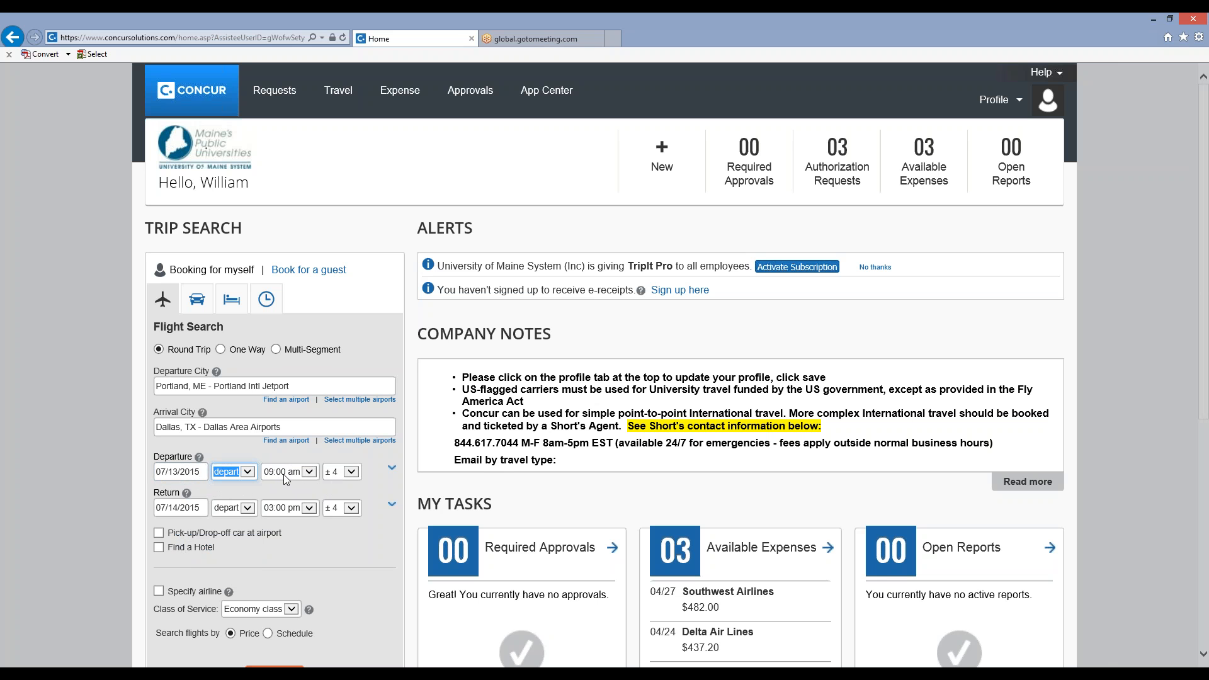
left_click(355, 477)
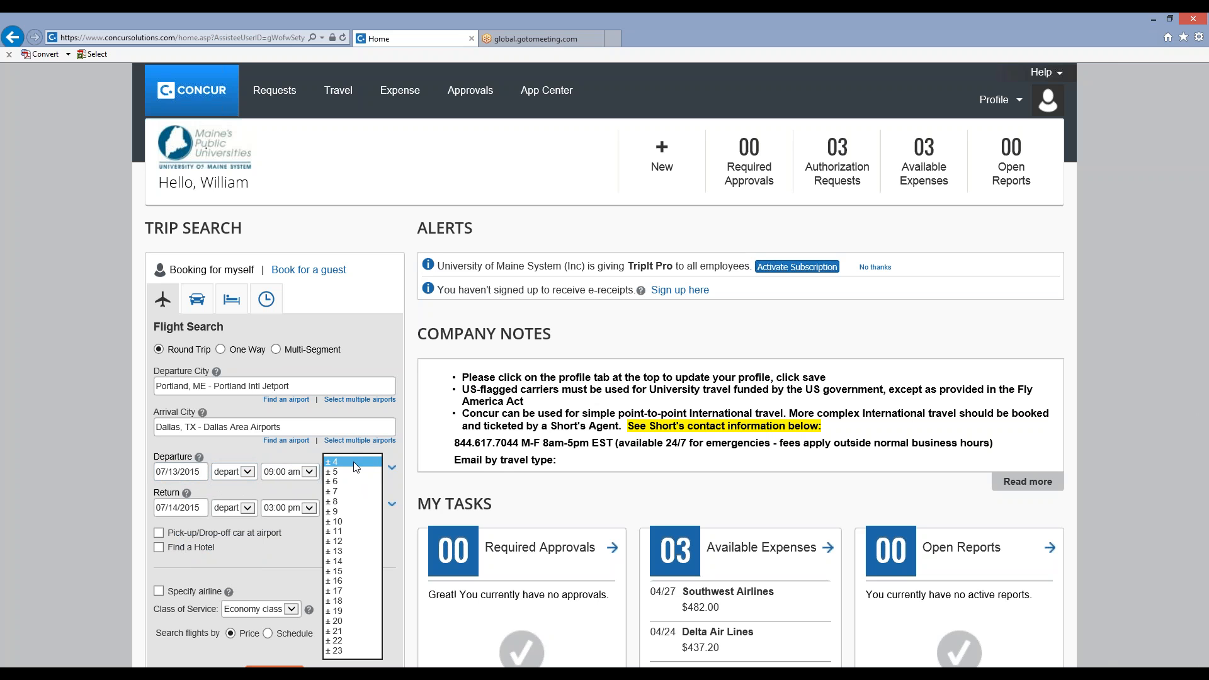
left_click(355, 463)
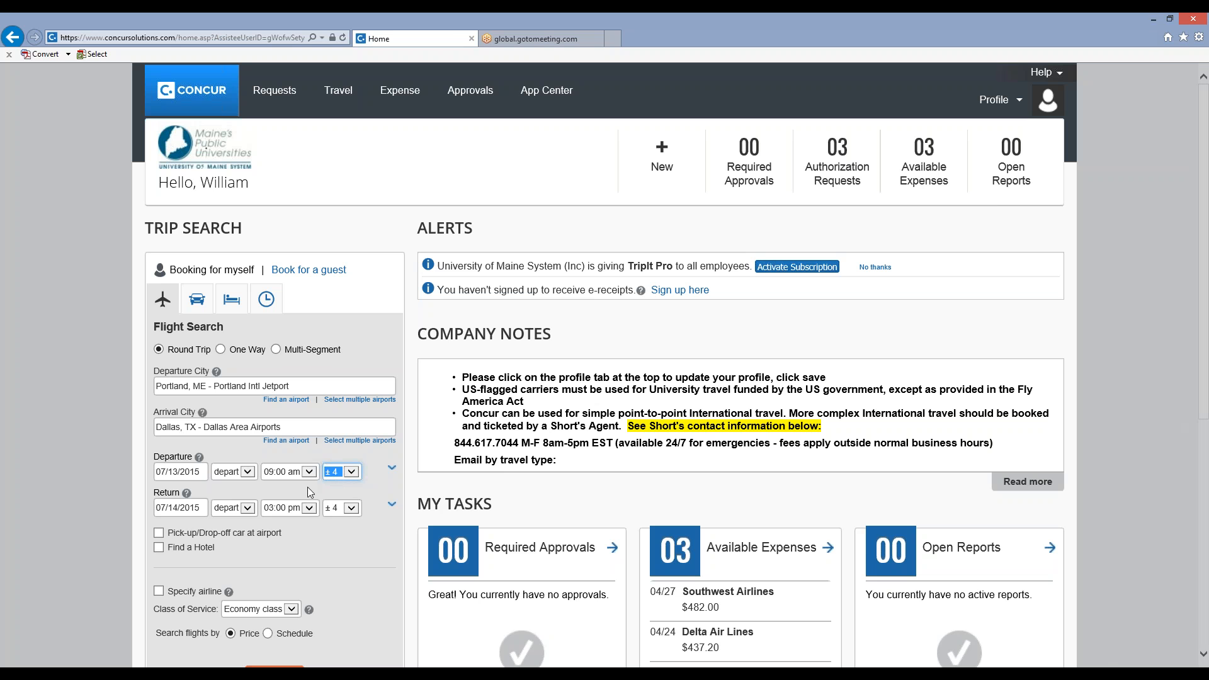
left_click(201, 508)
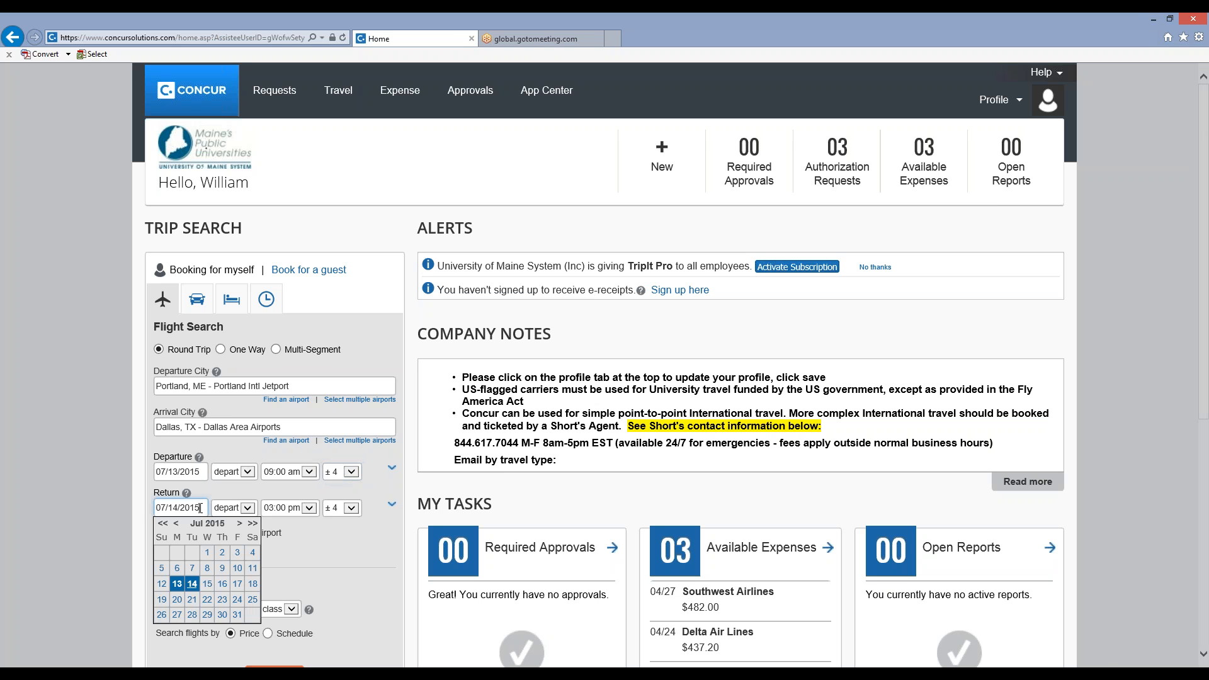
left_click(226, 589)
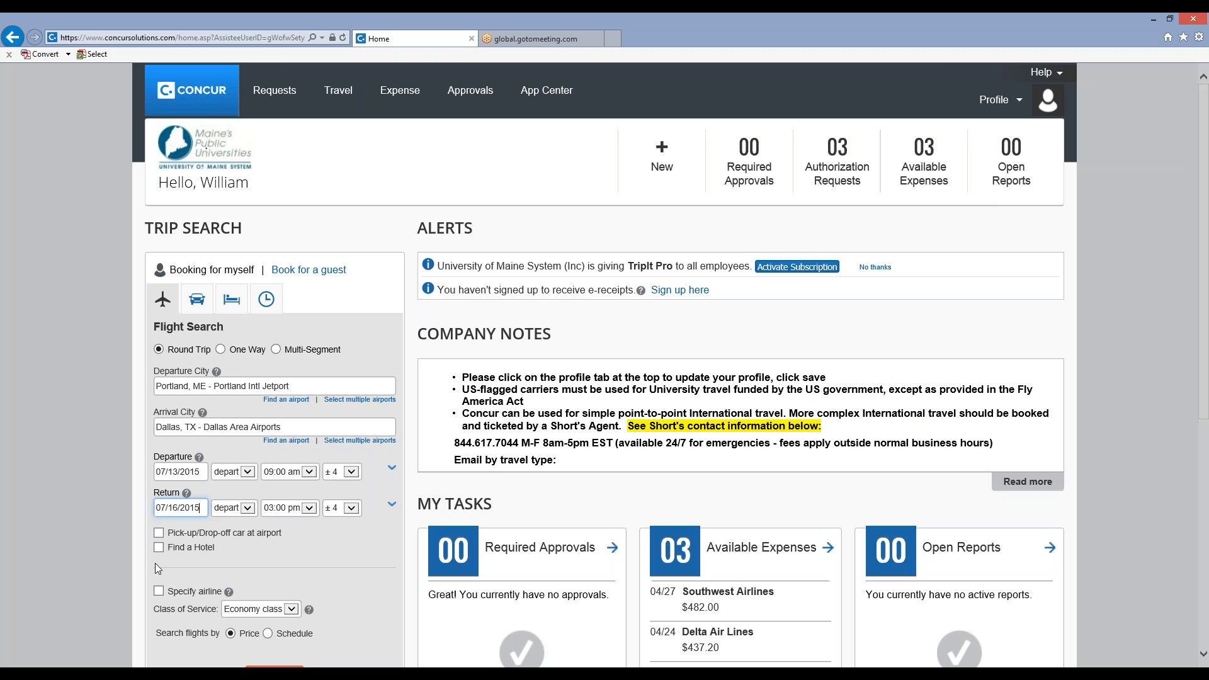
Include a hotel search with the flight search.
left_click(160, 547)
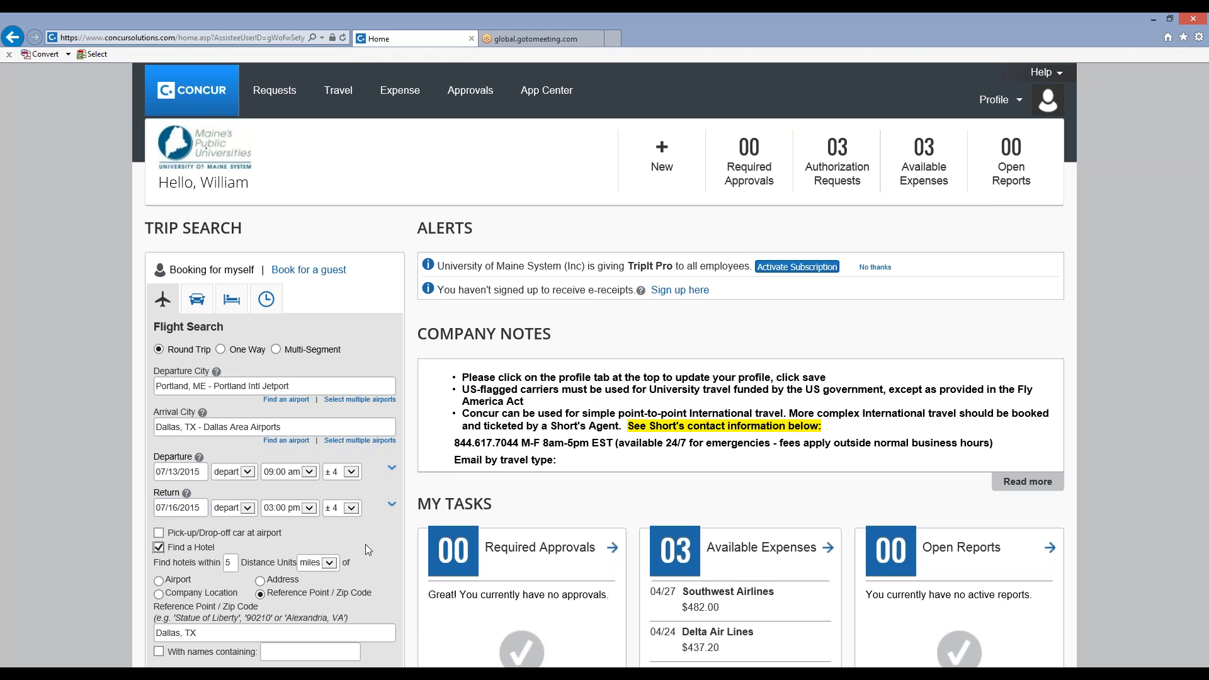
scroll(365, 544, "down", 1)
scroll(366, 544, "down", 1)
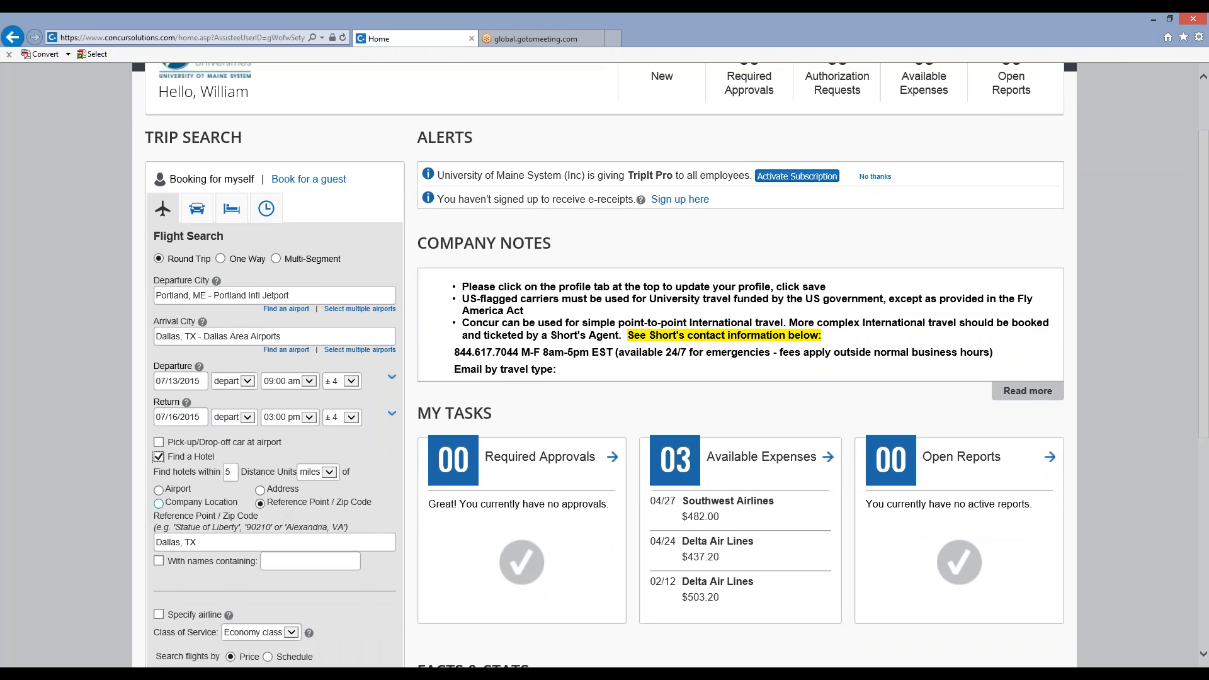
Check the company locations offered for the hotel search, and switch back to Reference Point / Zip Code.
left_click(159, 503)
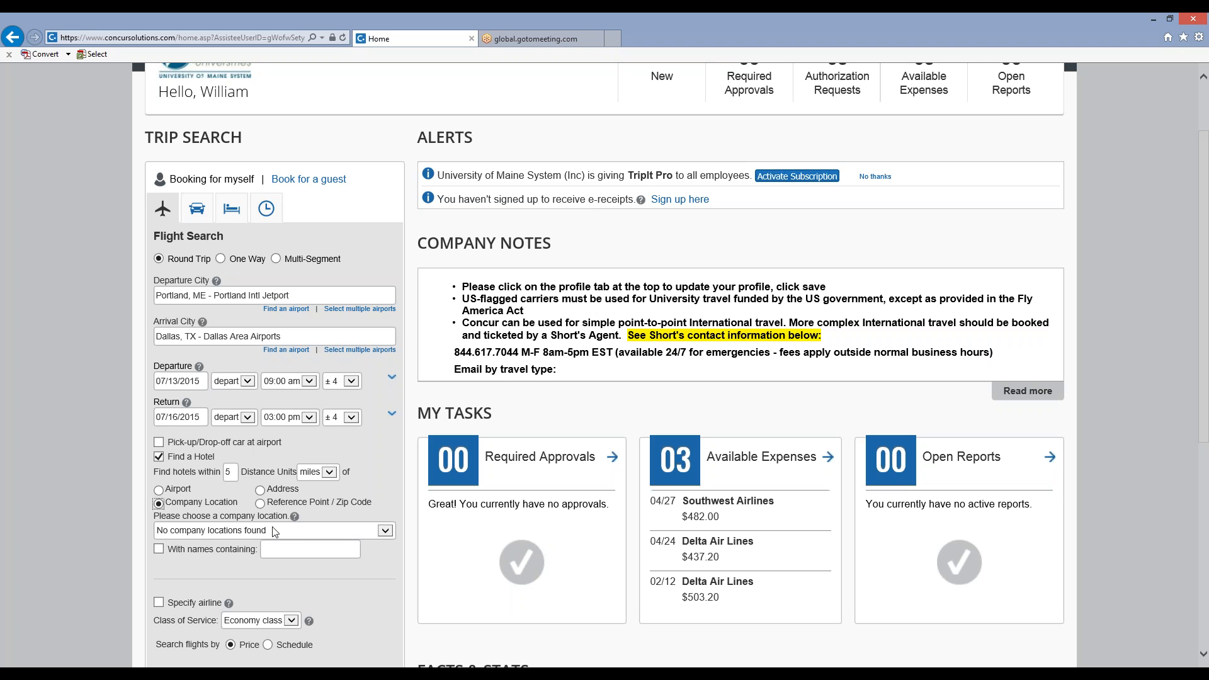
left_click(385, 533)
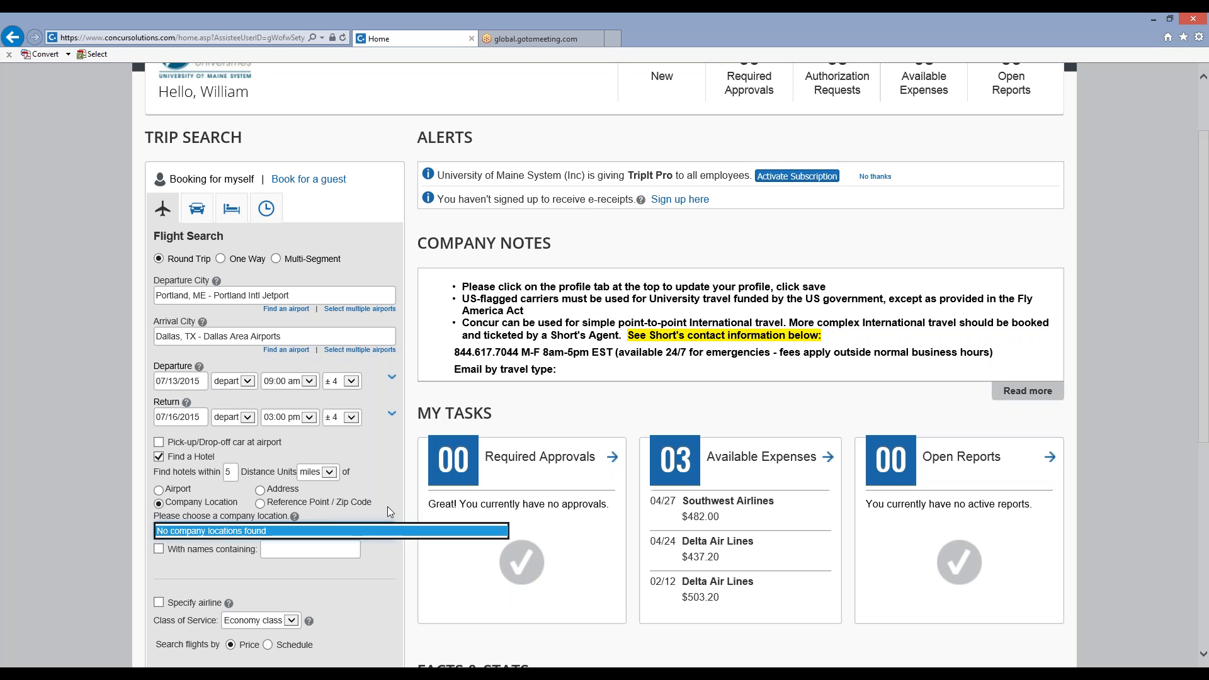
left_click(388, 506)
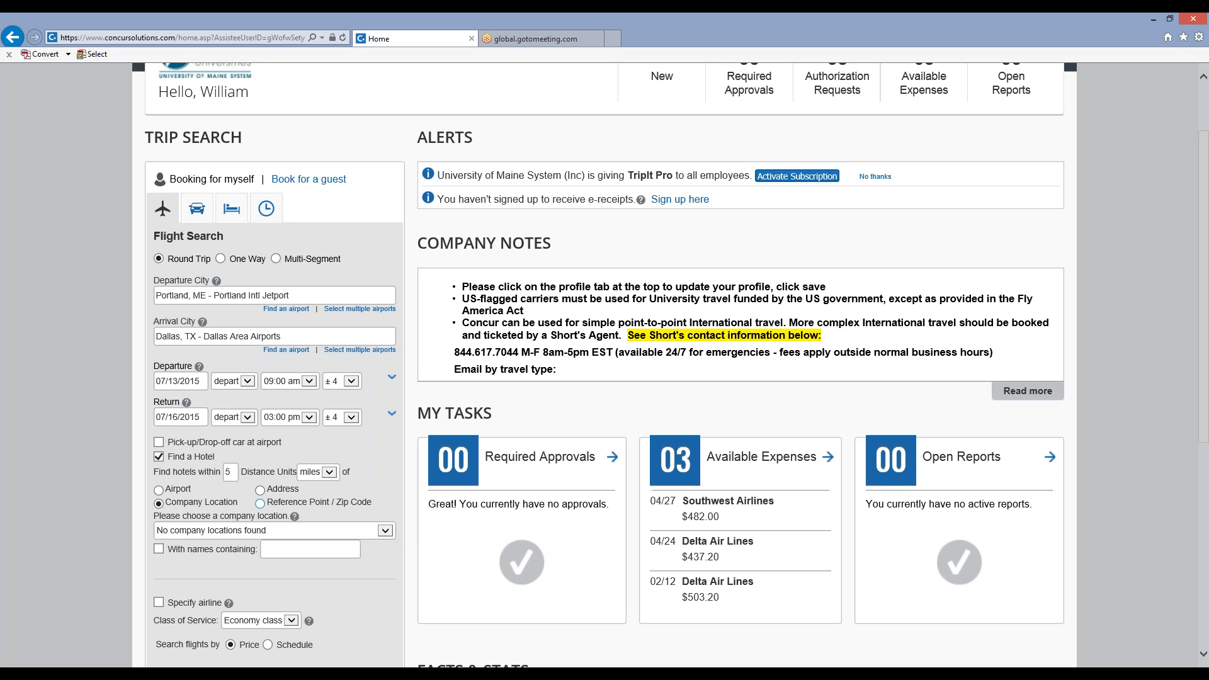
left_click(261, 504)
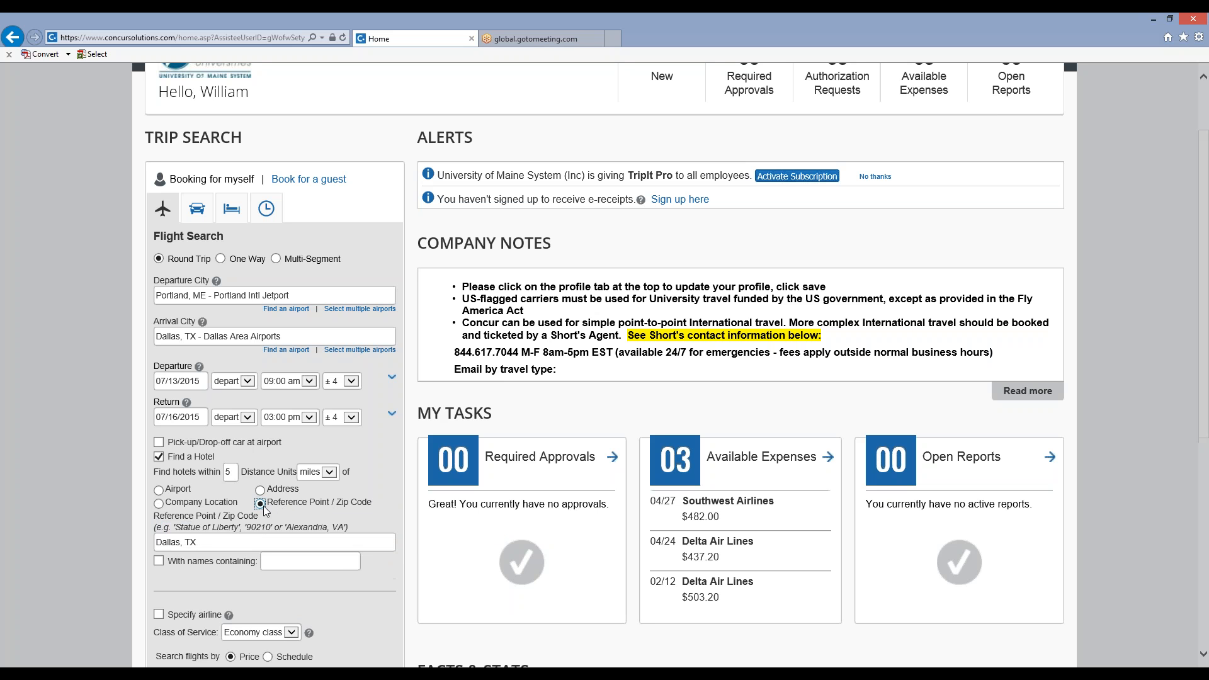
Set the hotel search's reference point to "plano, tx".
left_click(206, 541)
type("plano")
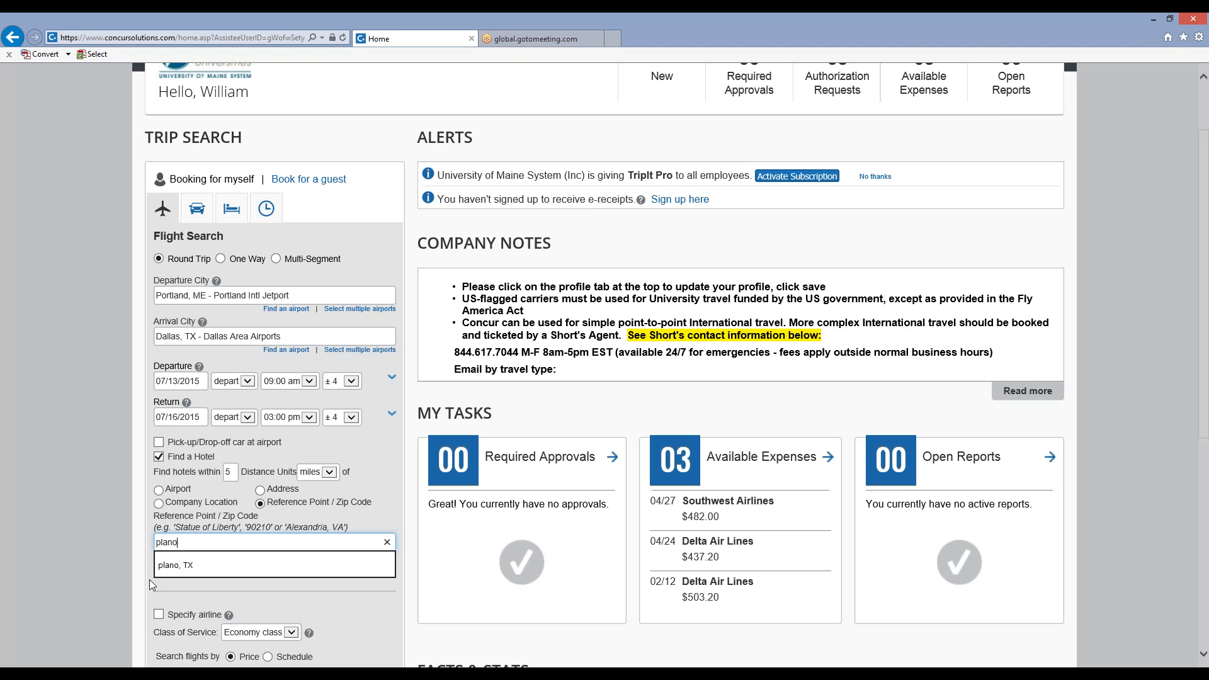
type(", t")
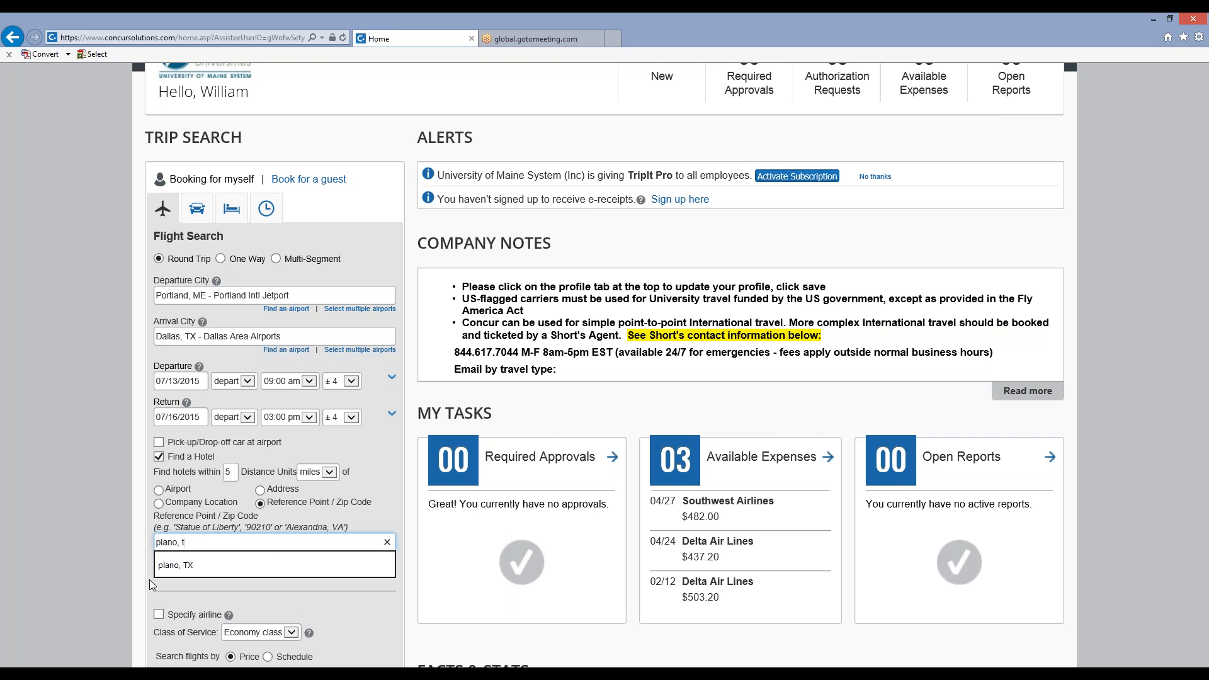
type("x")
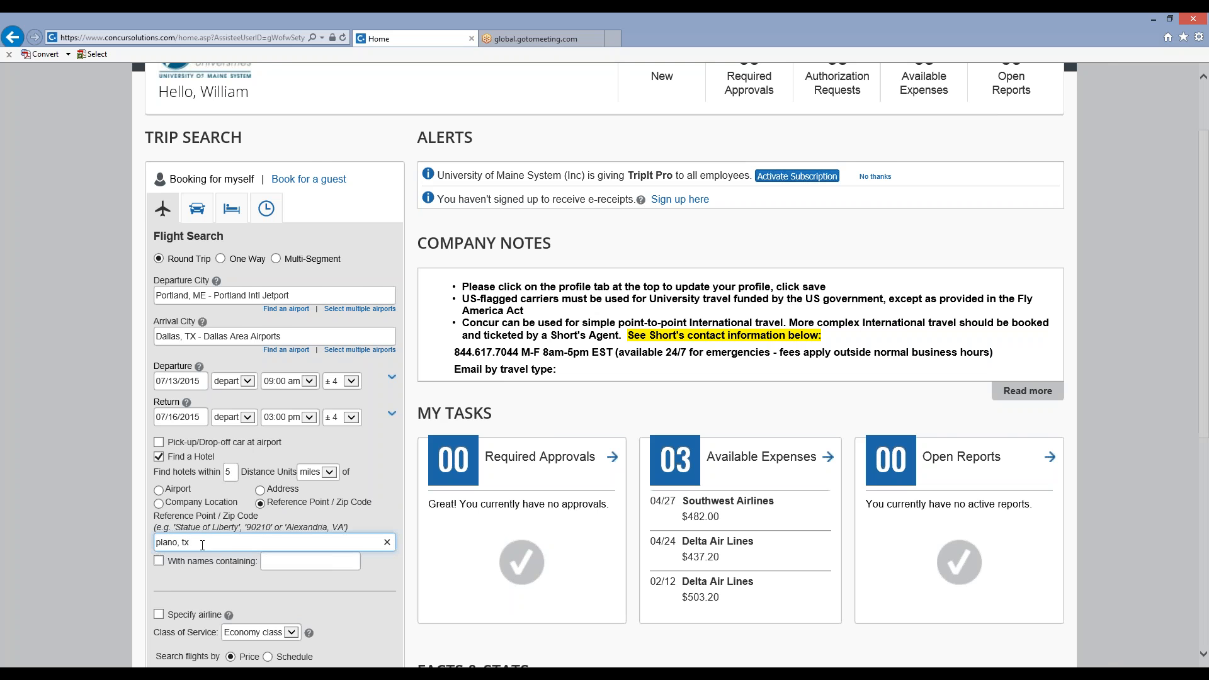
Try to run the trip search with Plano, TX, USA as the hotel location, and decline to continue with the conflicting trip dates.
scroll(192, 557, "down", 3)
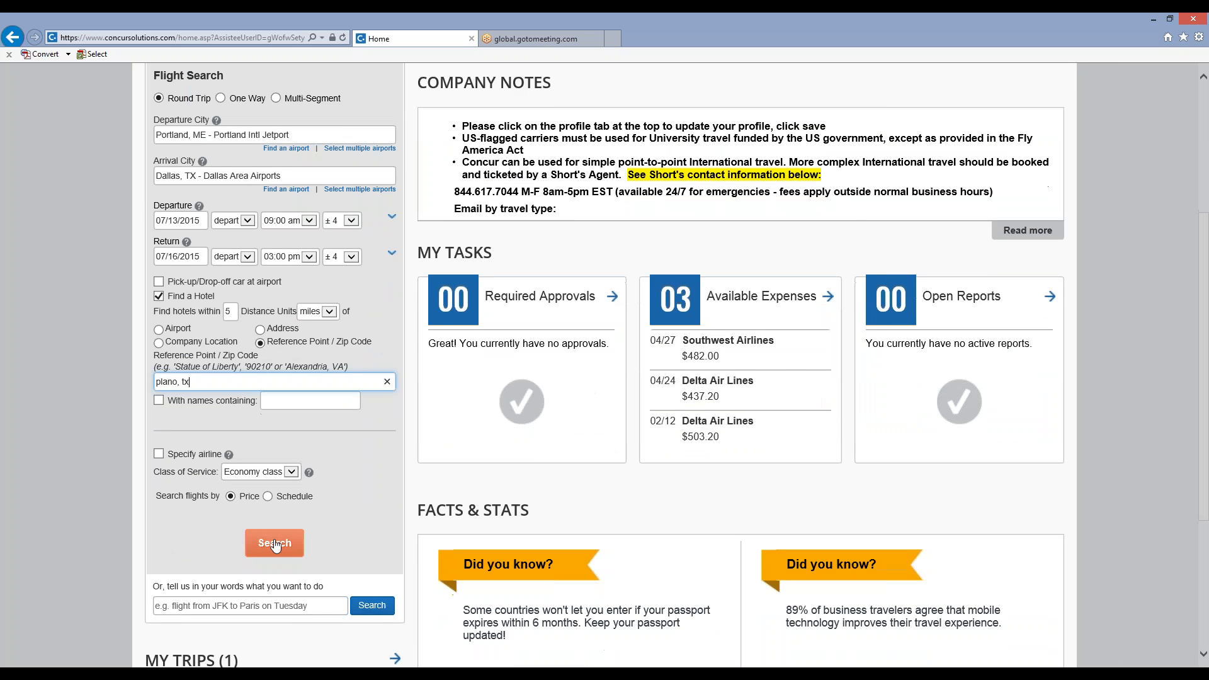
left_click(275, 543)
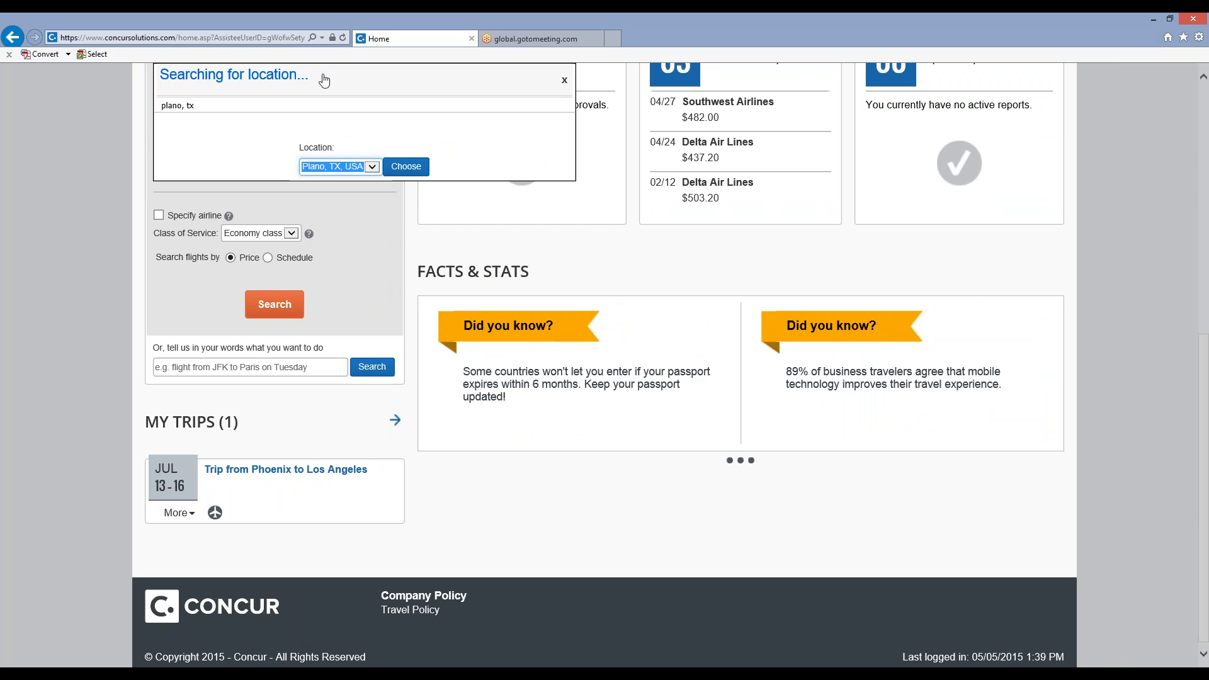
left_click(406, 168)
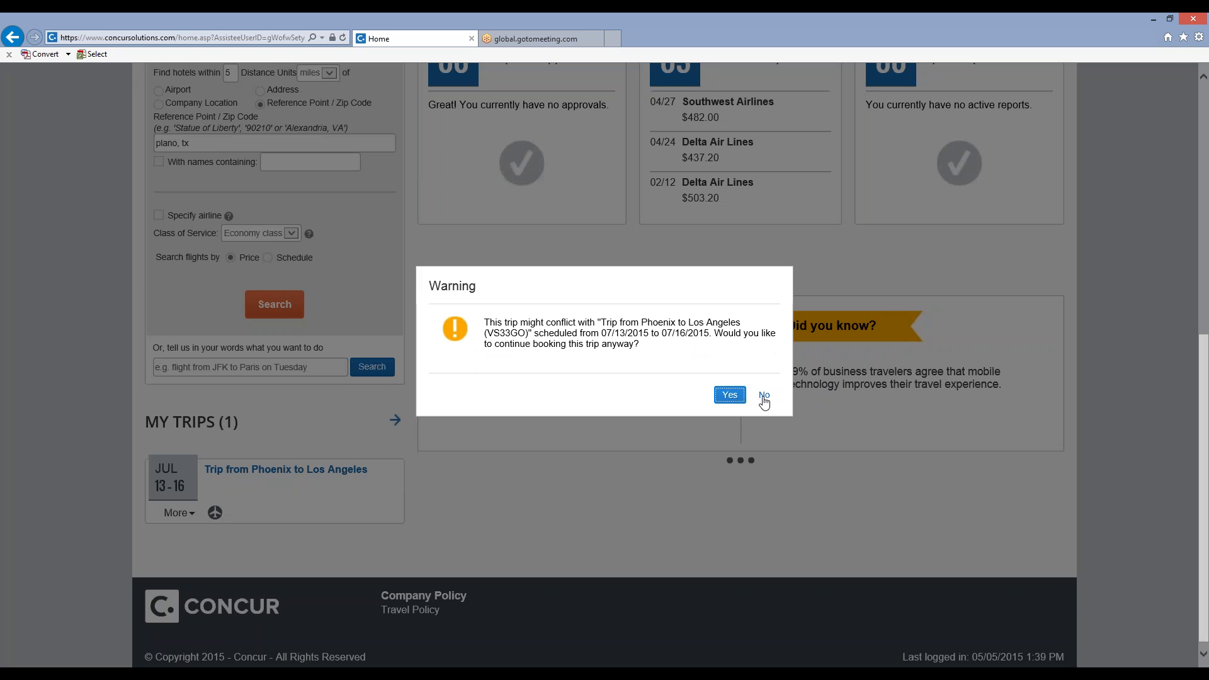
left_click(764, 396)
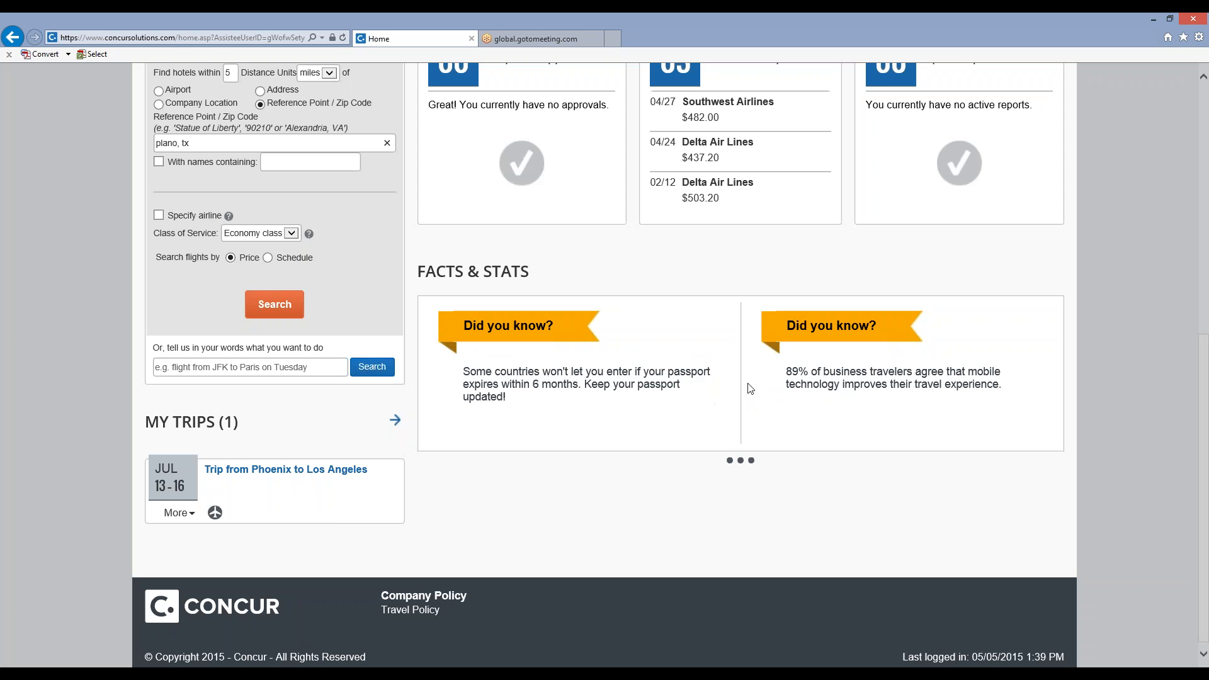
Set the departure date to 07/27/2015 and the return date to 07/30/2015, and run the flight and hotel search.
scroll(248, 233, "up", 8)
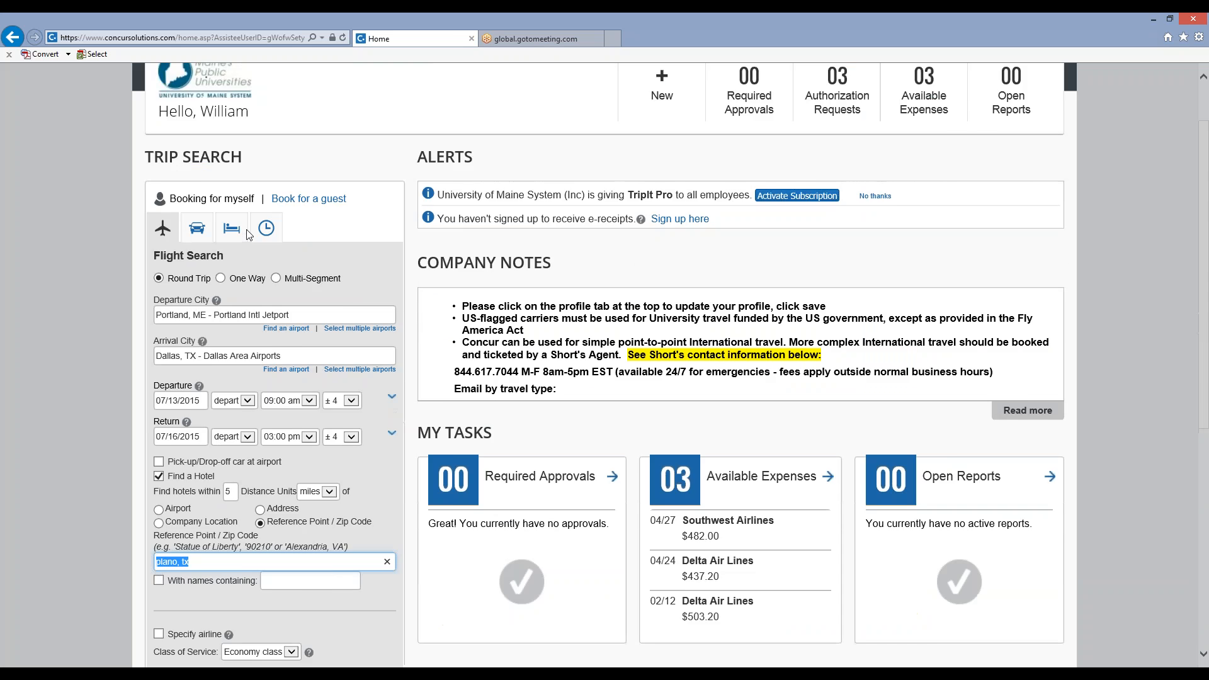
left_click(183, 472)
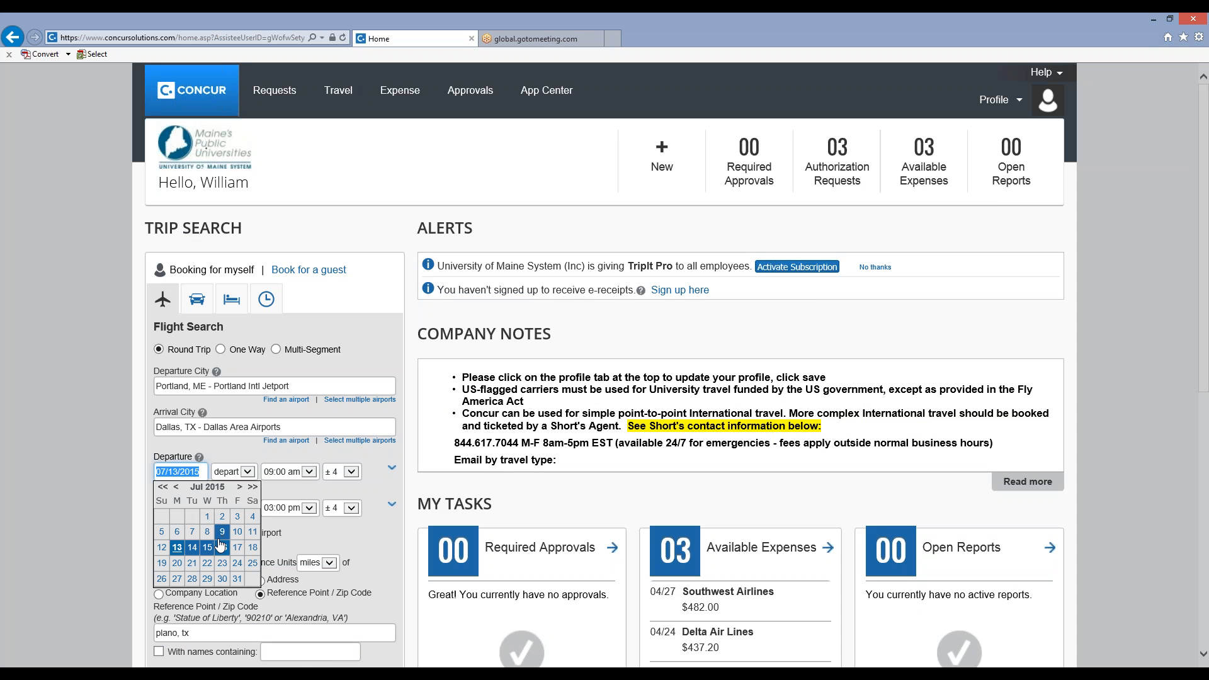
left_click(178, 580)
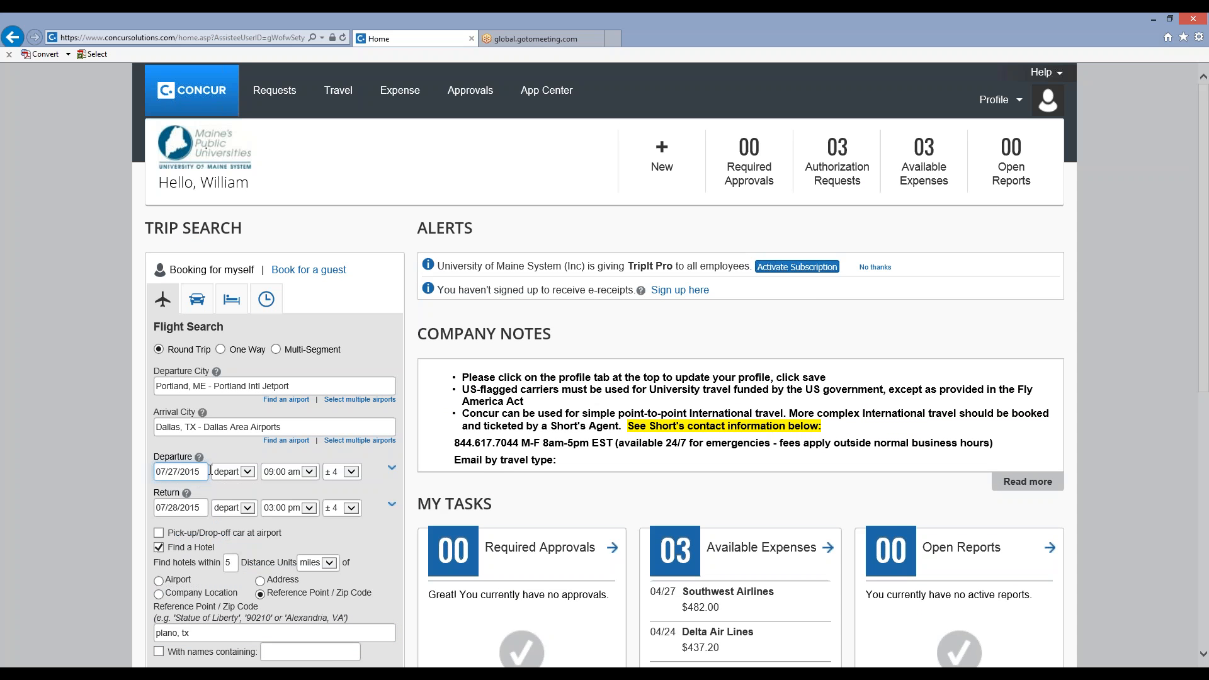
left_click(187, 509)
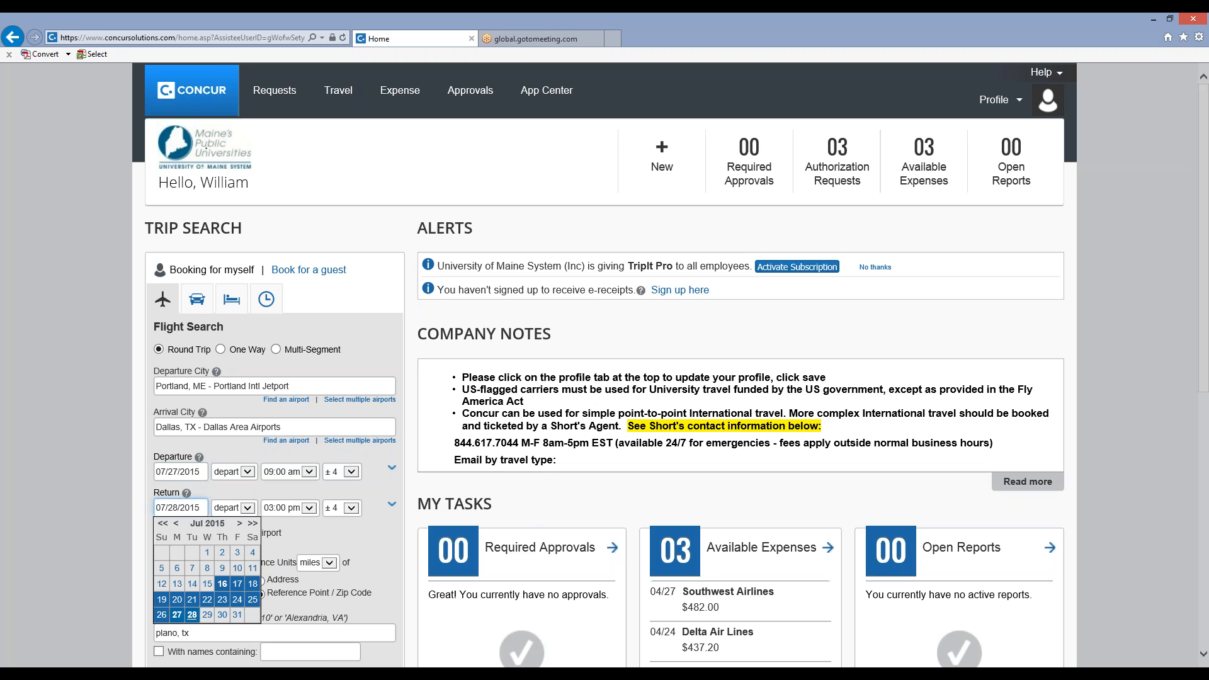
left_click(223, 615)
scroll(373, 546, "down", 7)
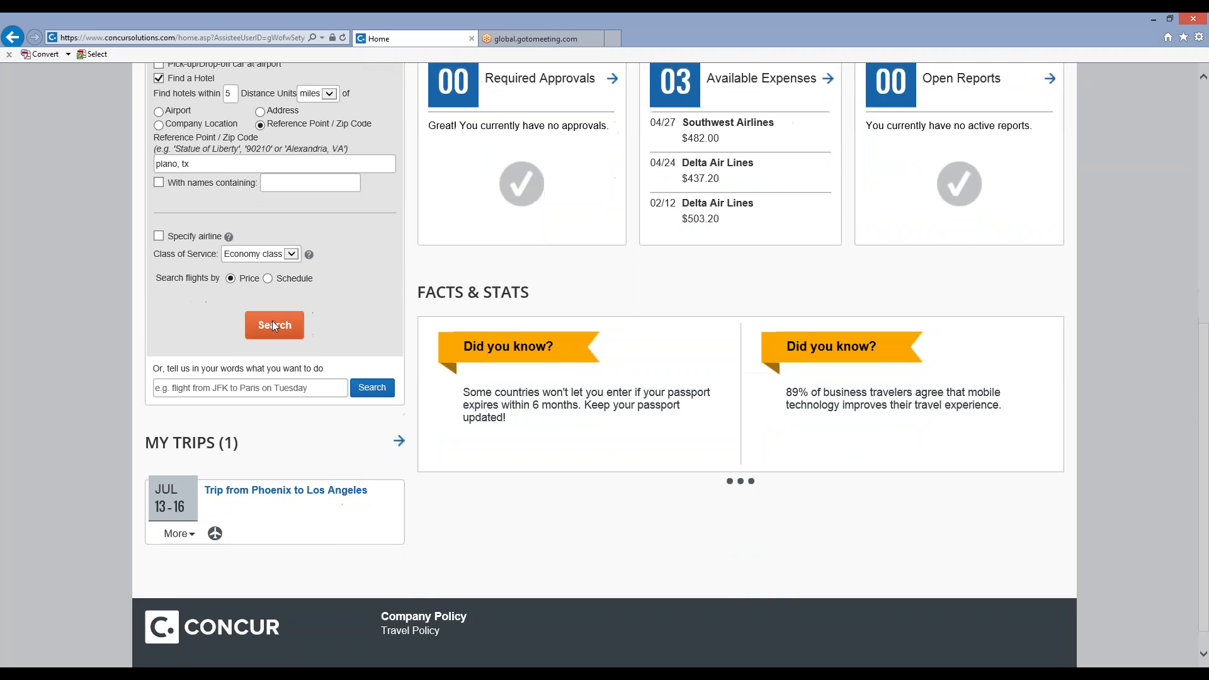
left_click(273, 320)
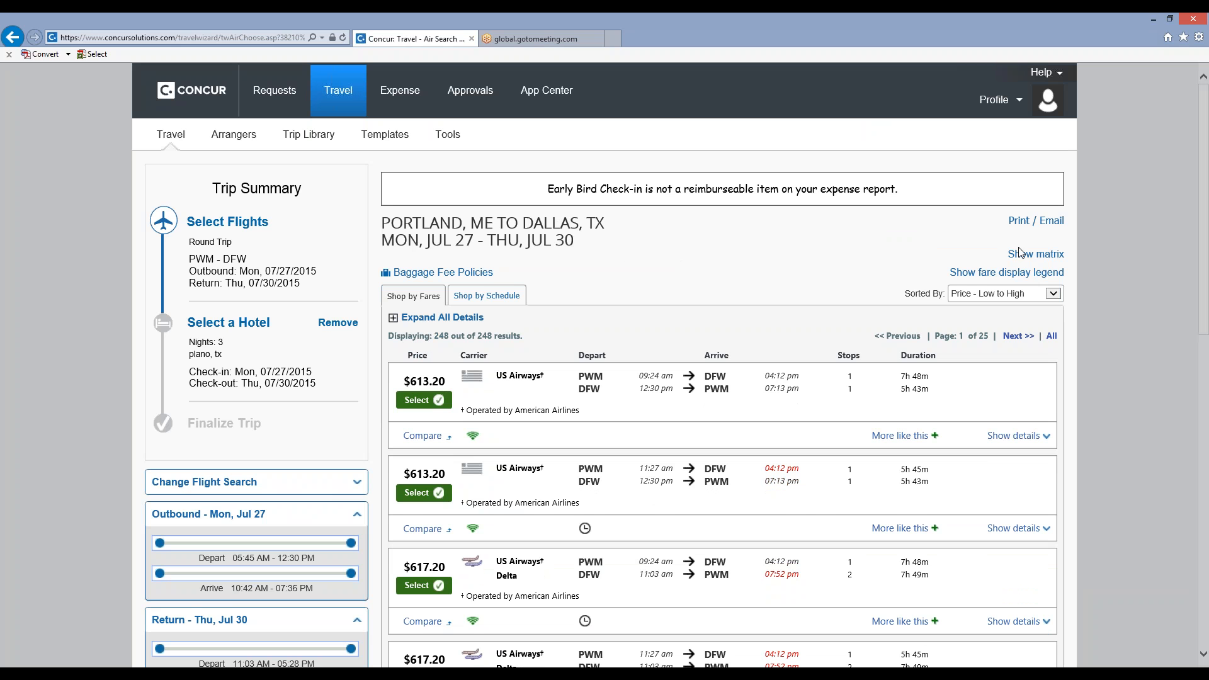
Show the matrix of fares by airline and number of stops for the Portland to Dallas results.
left_click(1037, 256)
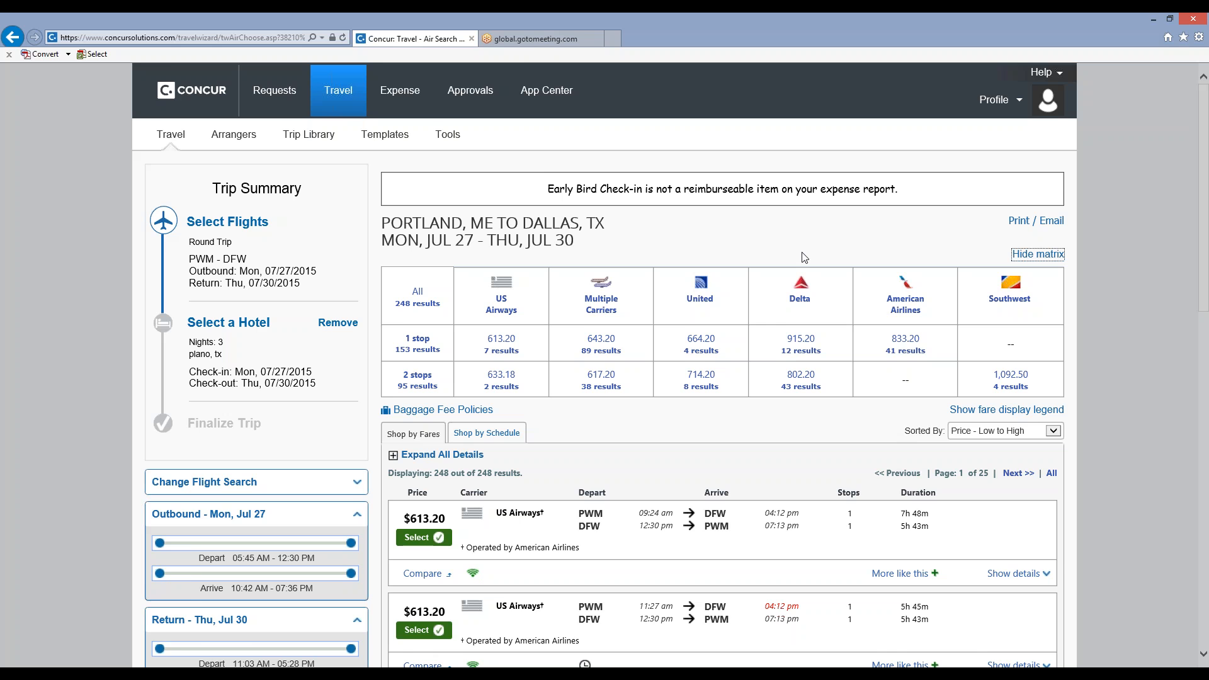
scroll(805, 258, "down", 2)
scroll(802, 257, "down", 3)
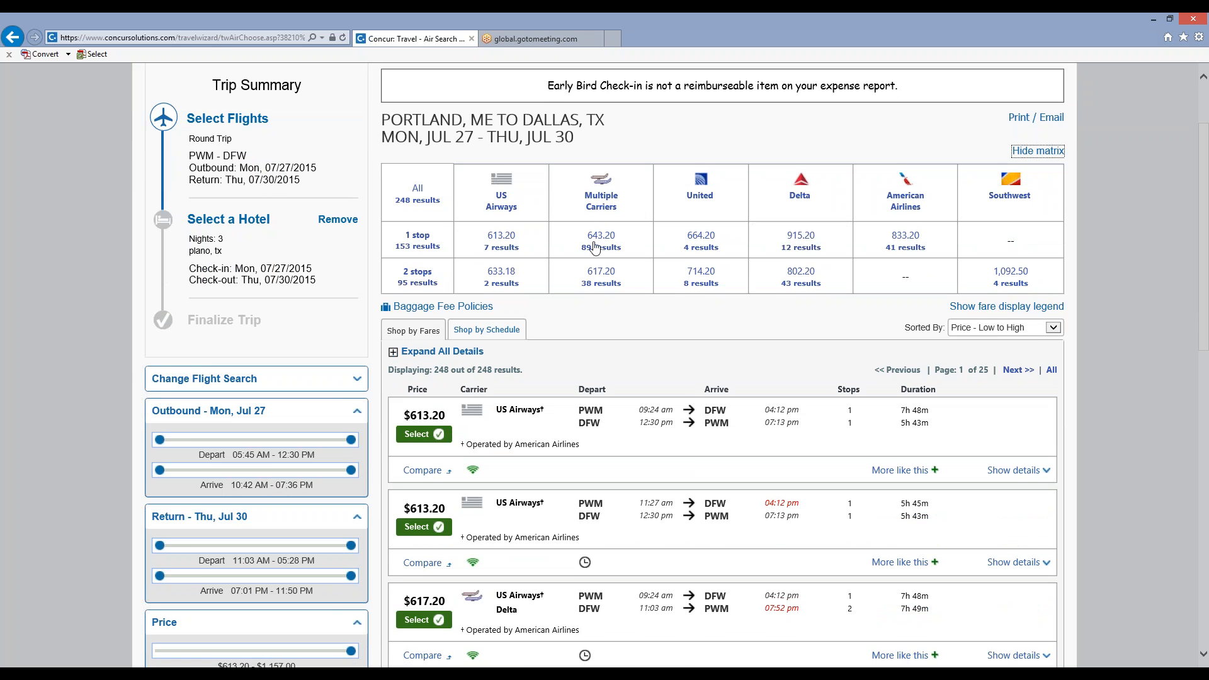
scroll(630, 258, "down", 3)
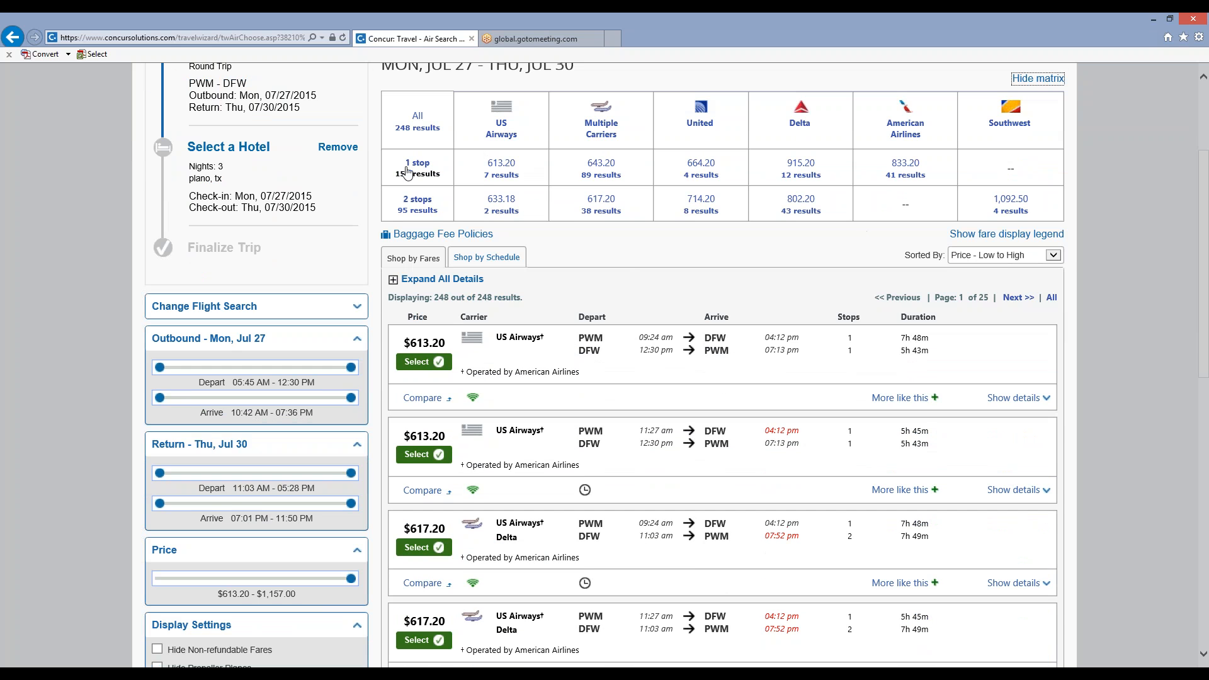
Filter the flight results by US Airways and by one stop in turn, returning to all results after each filter.
left_click(507, 139)
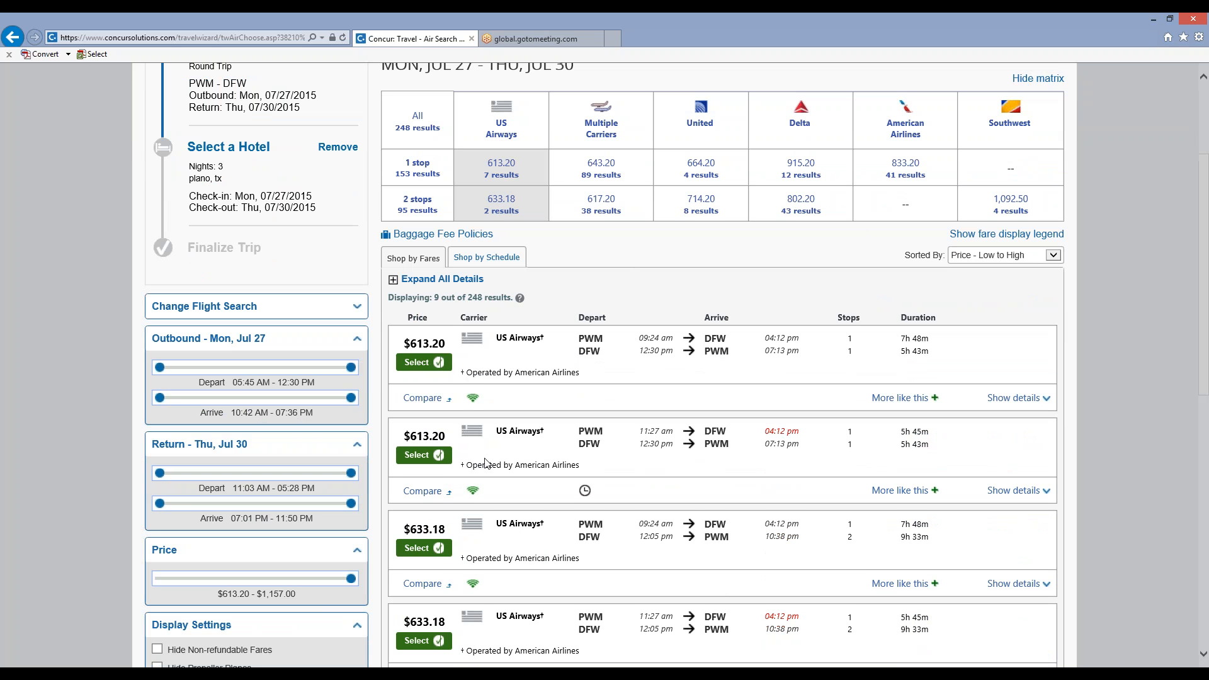
left_click(421, 122)
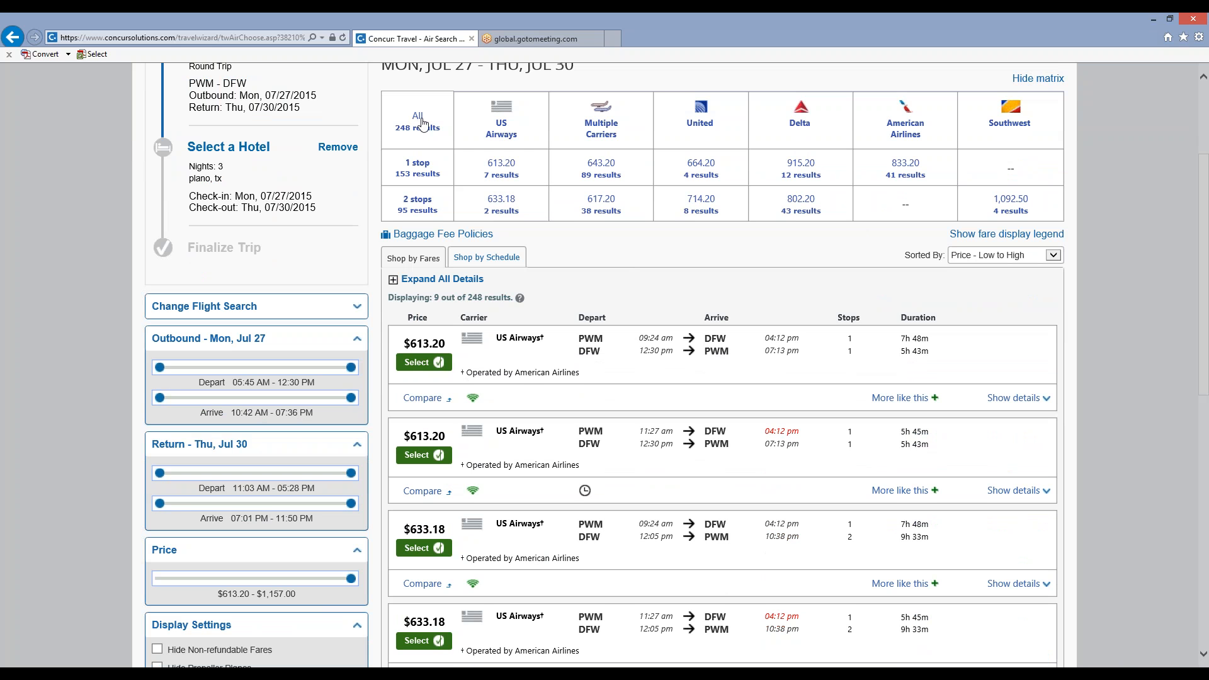
left_click(417, 167)
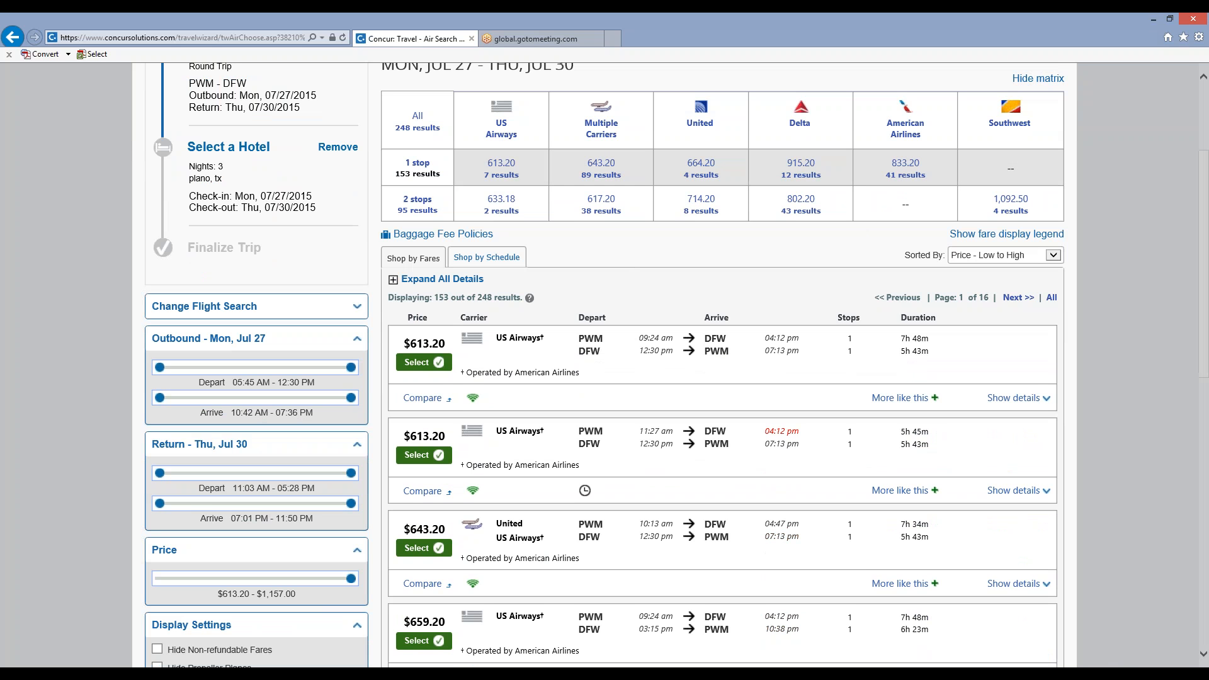
left_click(423, 123)
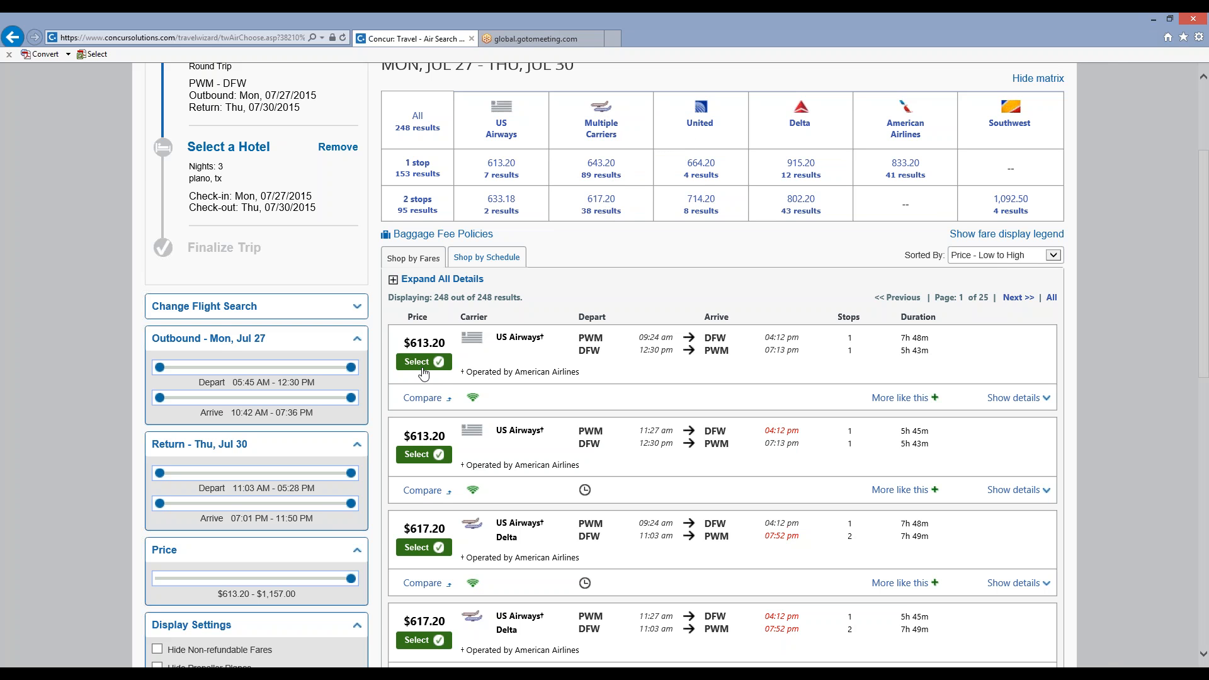
Narrow the outbound departure window on Mon, Jul 27 to 08:00 AM - 12:30 PM.
scroll(422, 372, "down", 3)
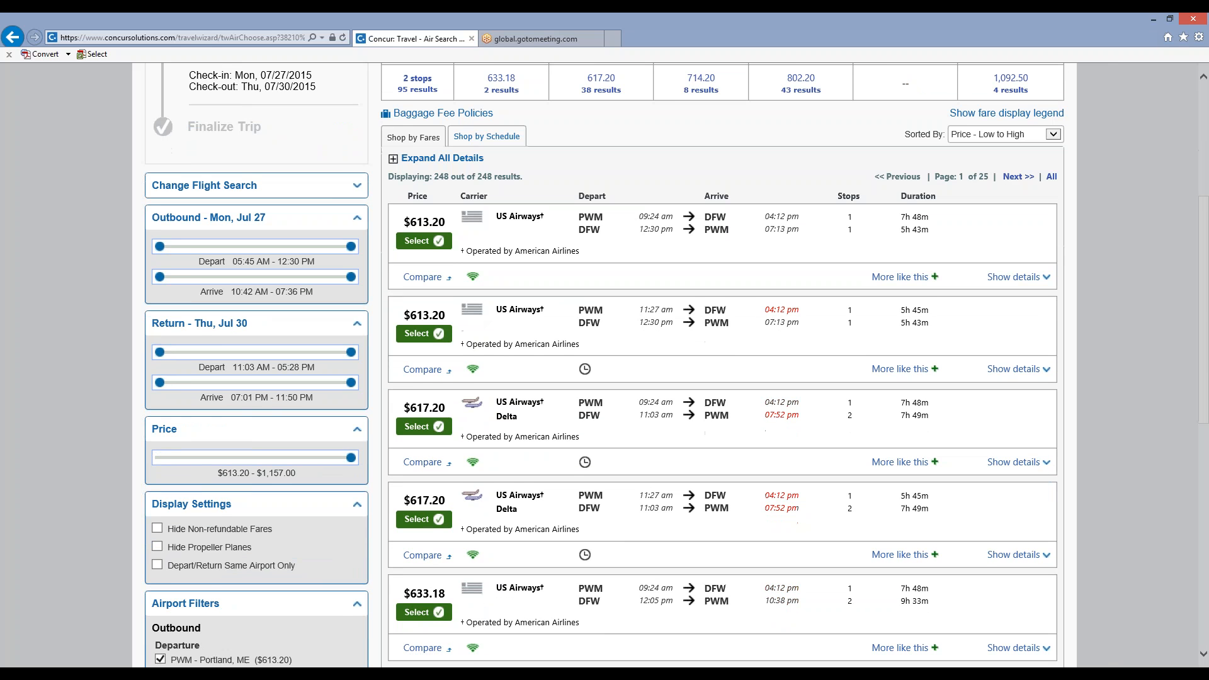
scroll(422, 372, "up", 2)
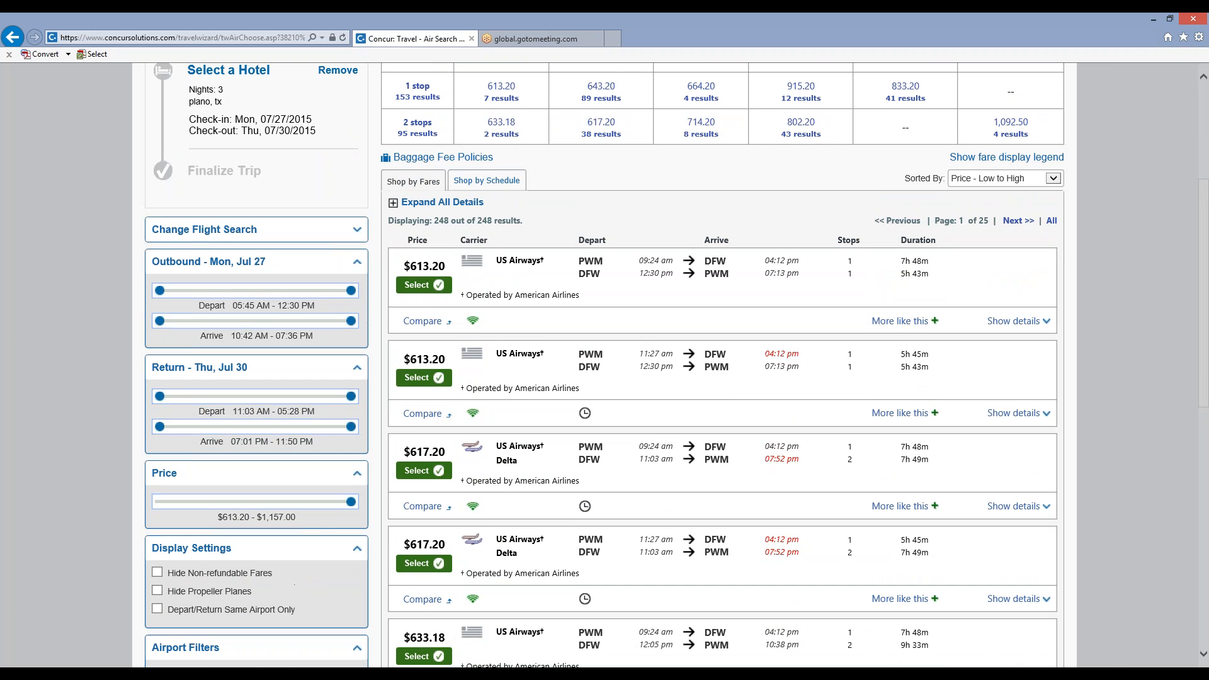
scroll(417, 328, "up", 1)
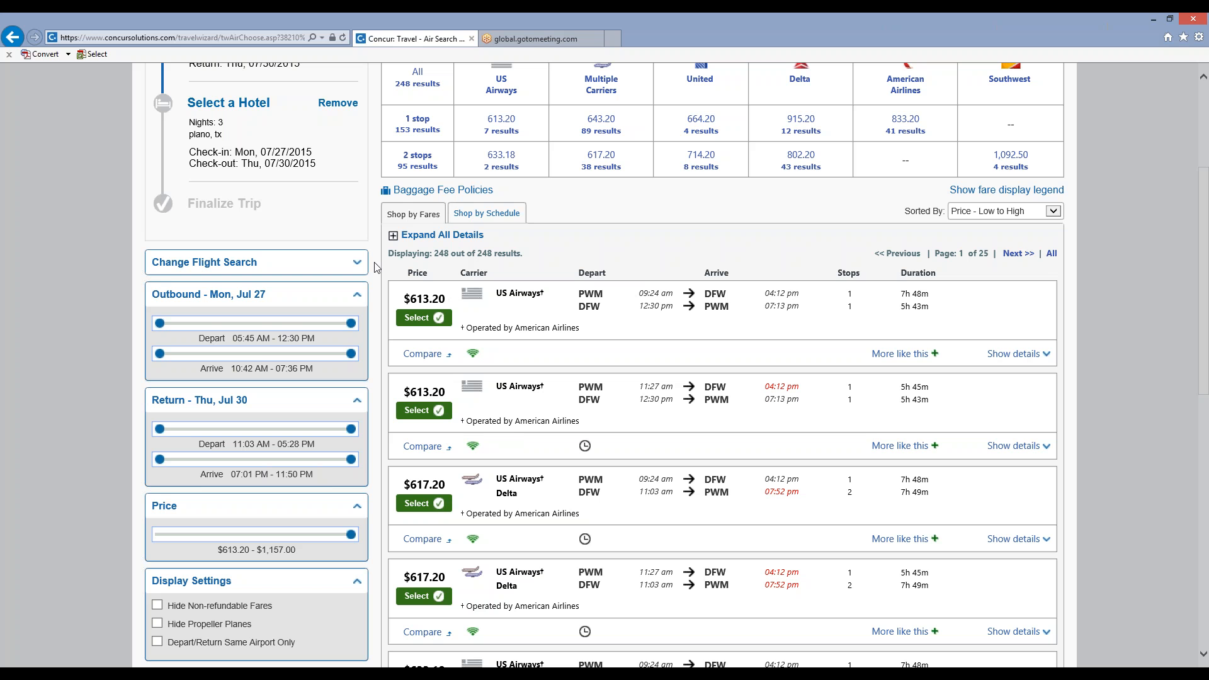
scroll(176, 303, "down", 3)
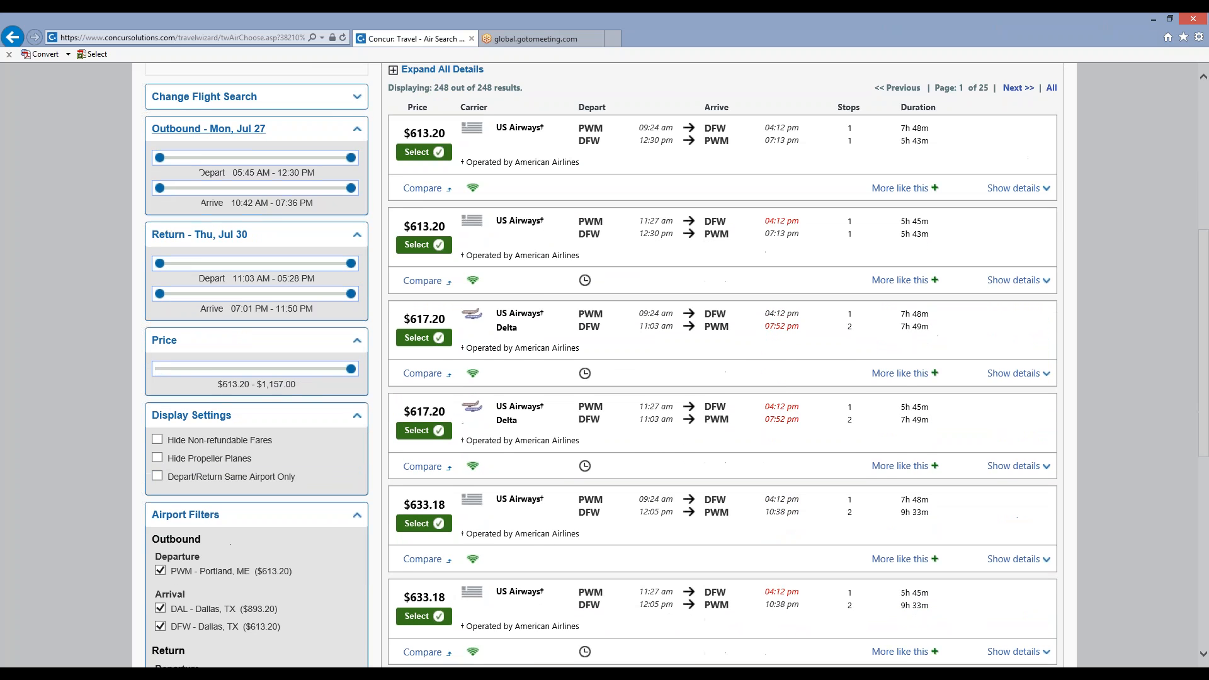
scroll(172, 298, "up", 4)
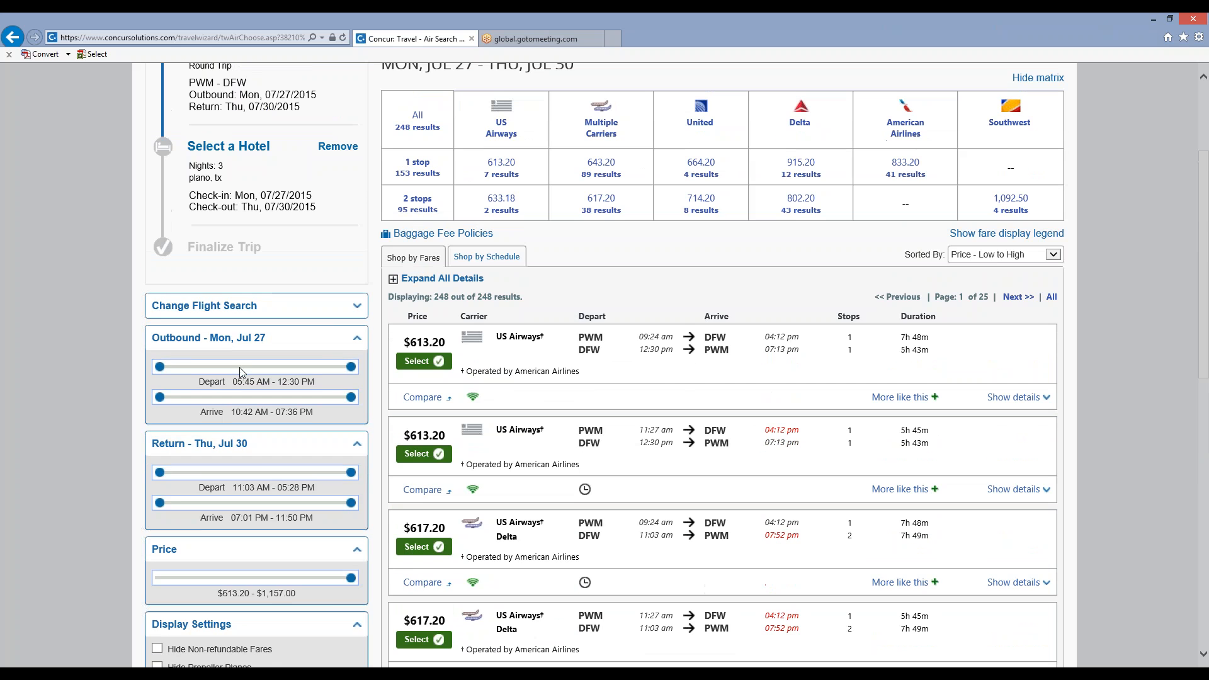
scroll(239, 368, "up", 1)
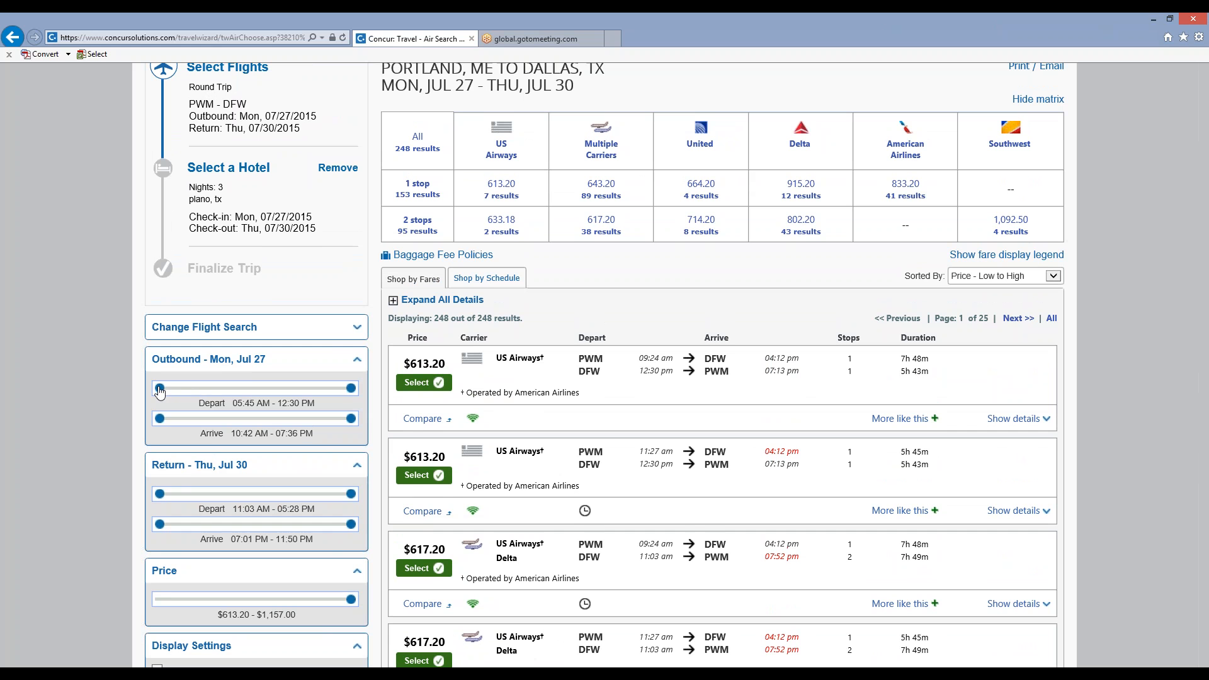
left_click_drag(160, 389, 223, 395)
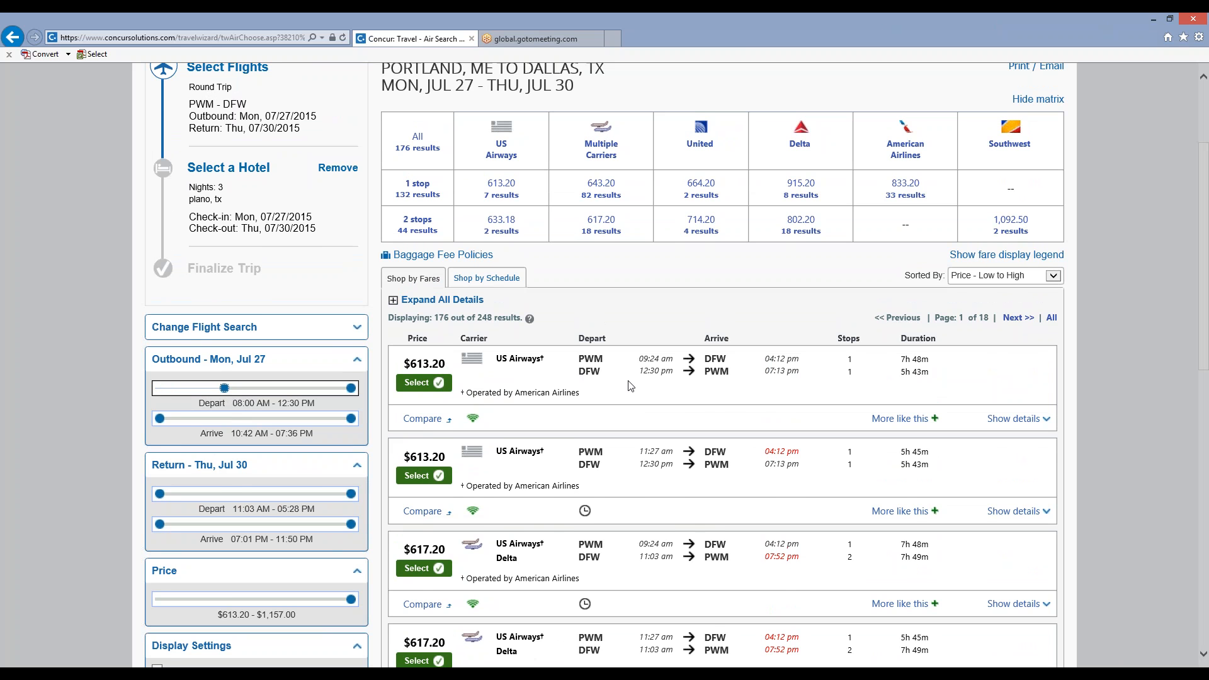
Add the $613.20 US Airways itinerary departing PWM at 09:24 am to the compare list.
scroll(630, 386, "down", 2)
scroll(630, 385, "up", 3)
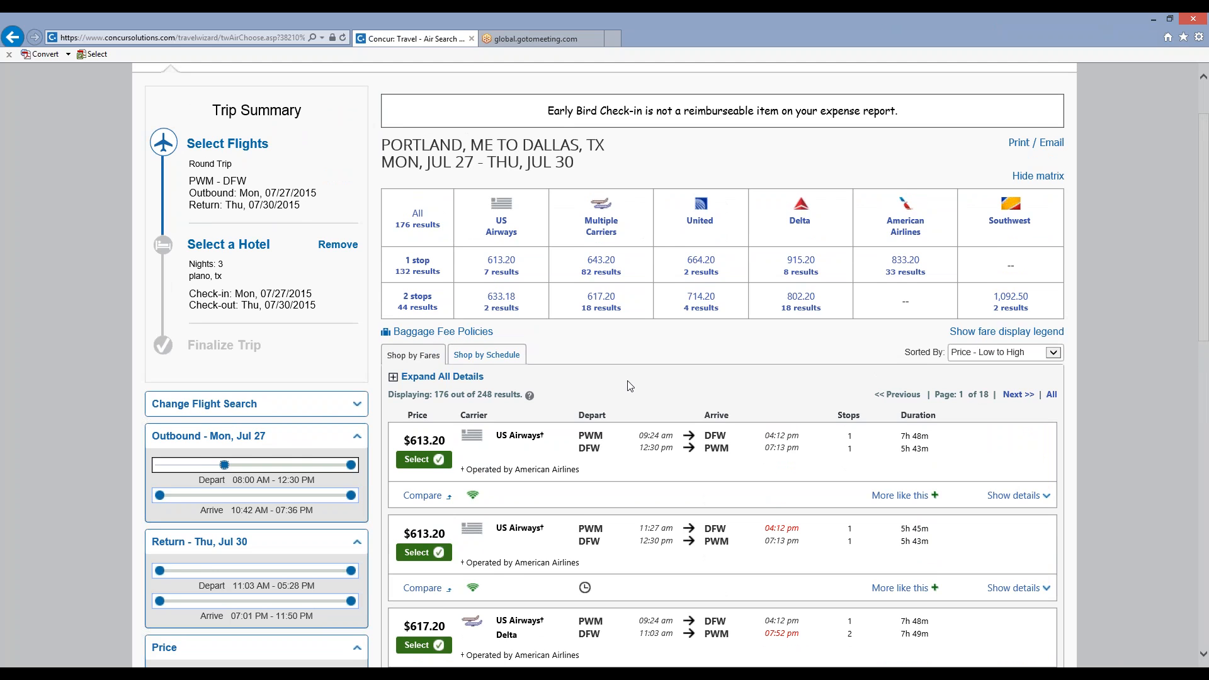
scroll(630, 386, "down", 1)
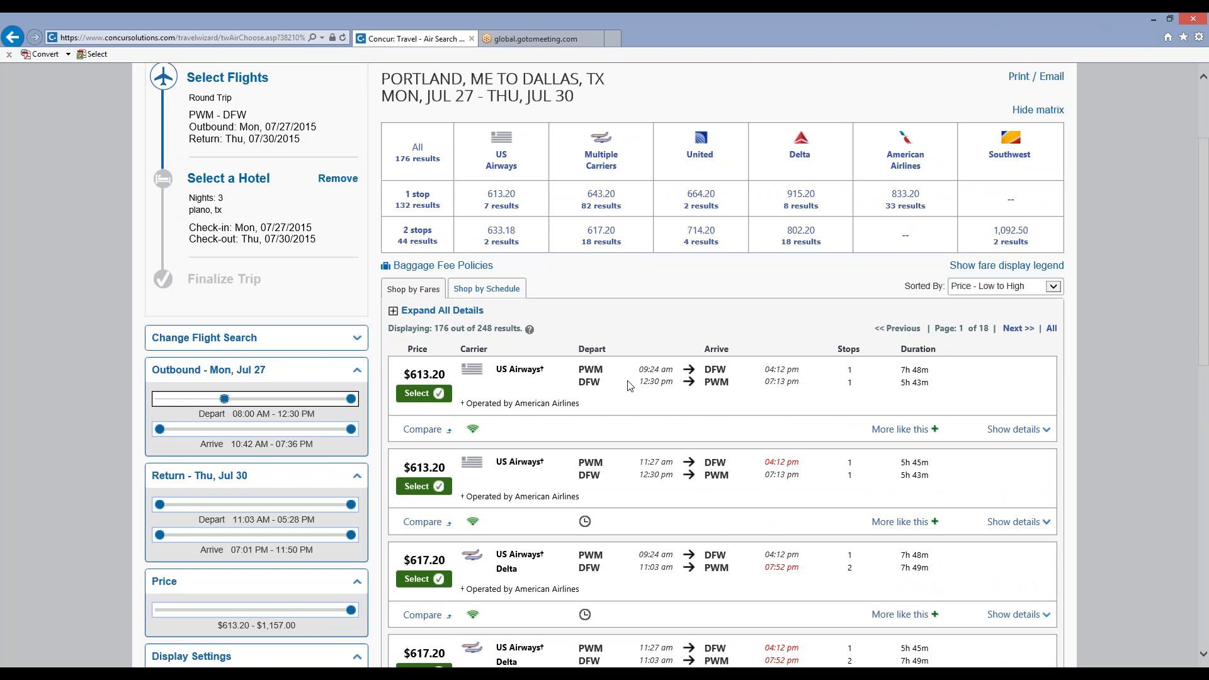
scroll(630, 386, "down", 3)
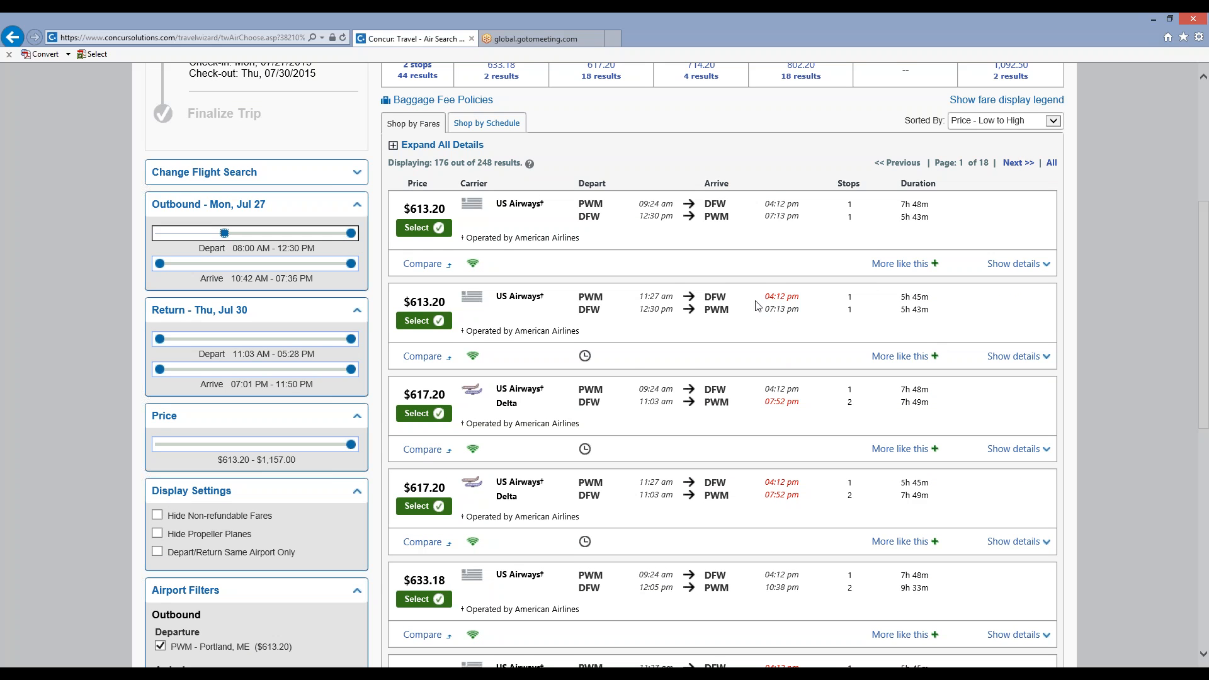
mouse_move(774, 299)
mouse_move(784, 482)
left_click(423, 264)
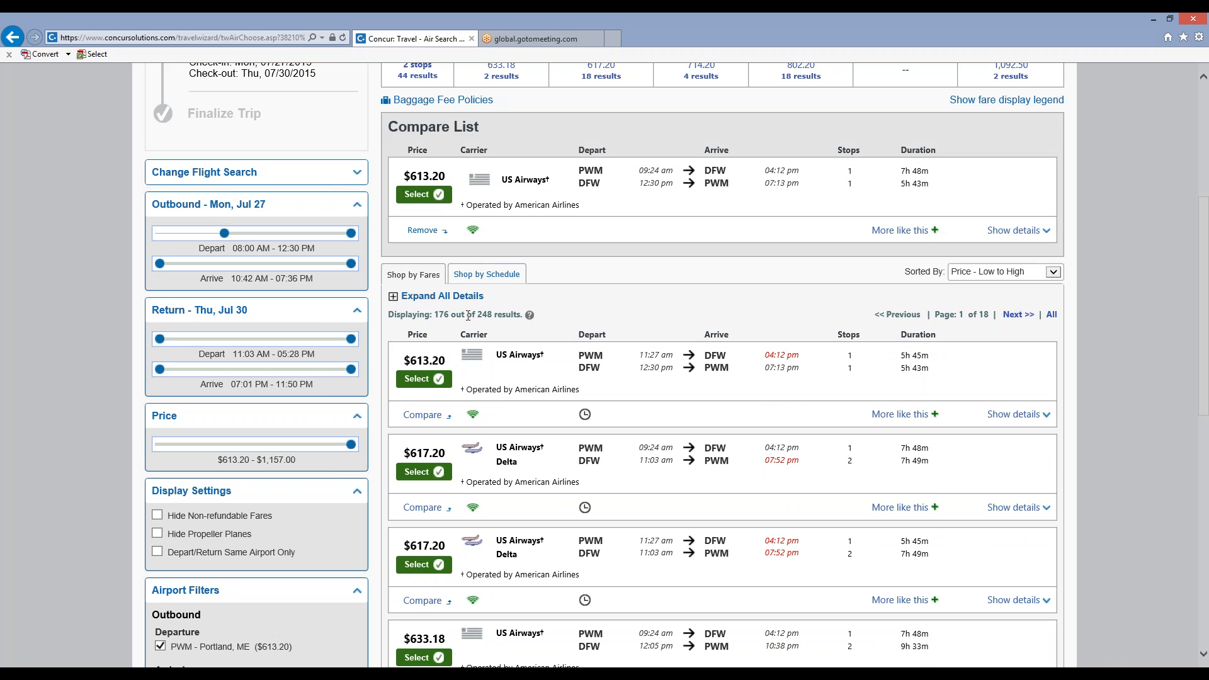
Filter the results to Southwest and show the fares of the itinerary returning from DAL at 03:35 pm.
scroll(468, 315, "up", 5)
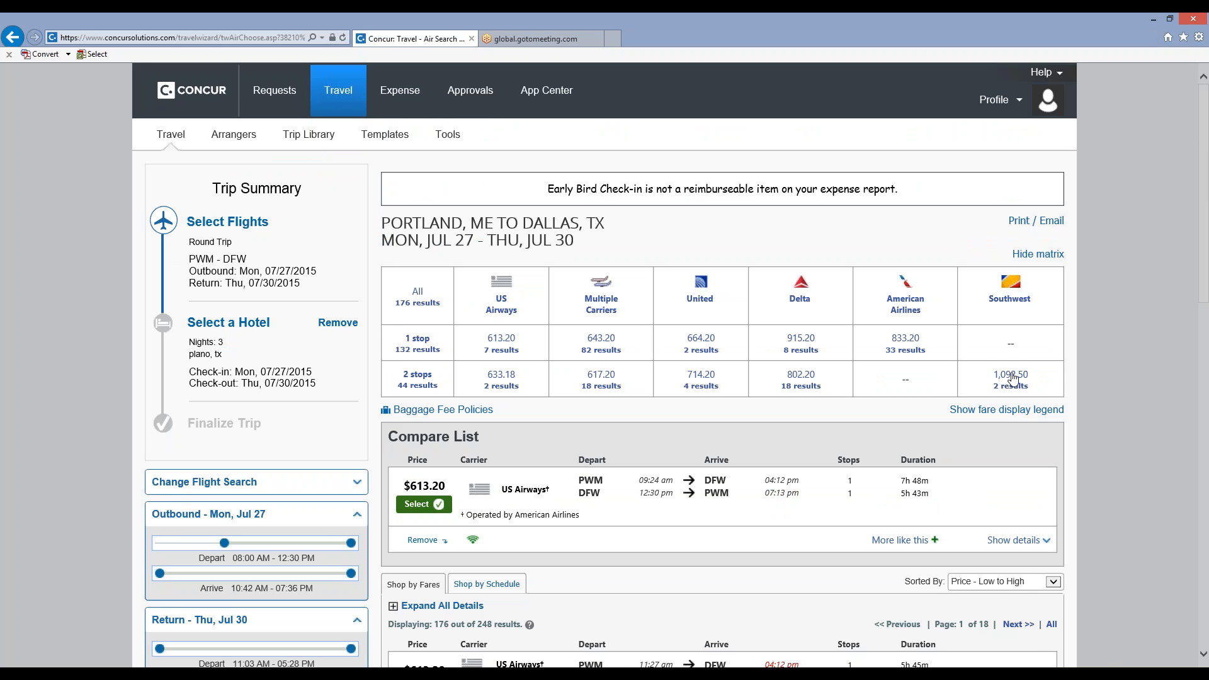
left_click(1019, 305)
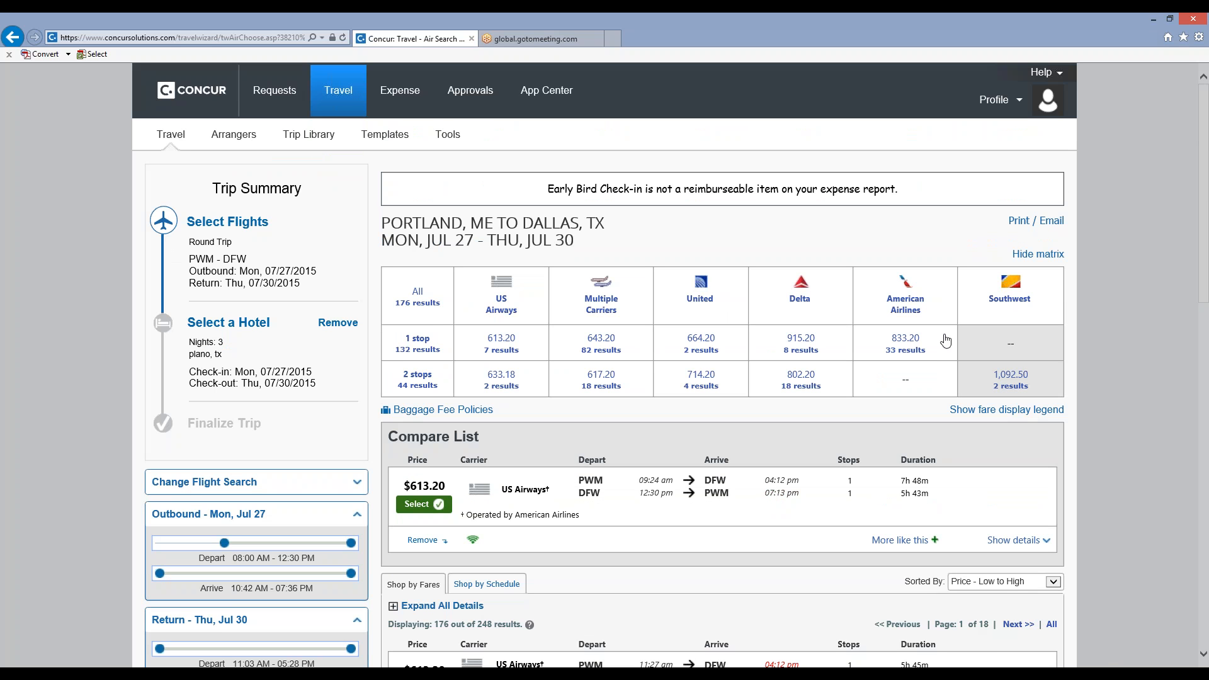
scroll(702, 378, "down", 1)
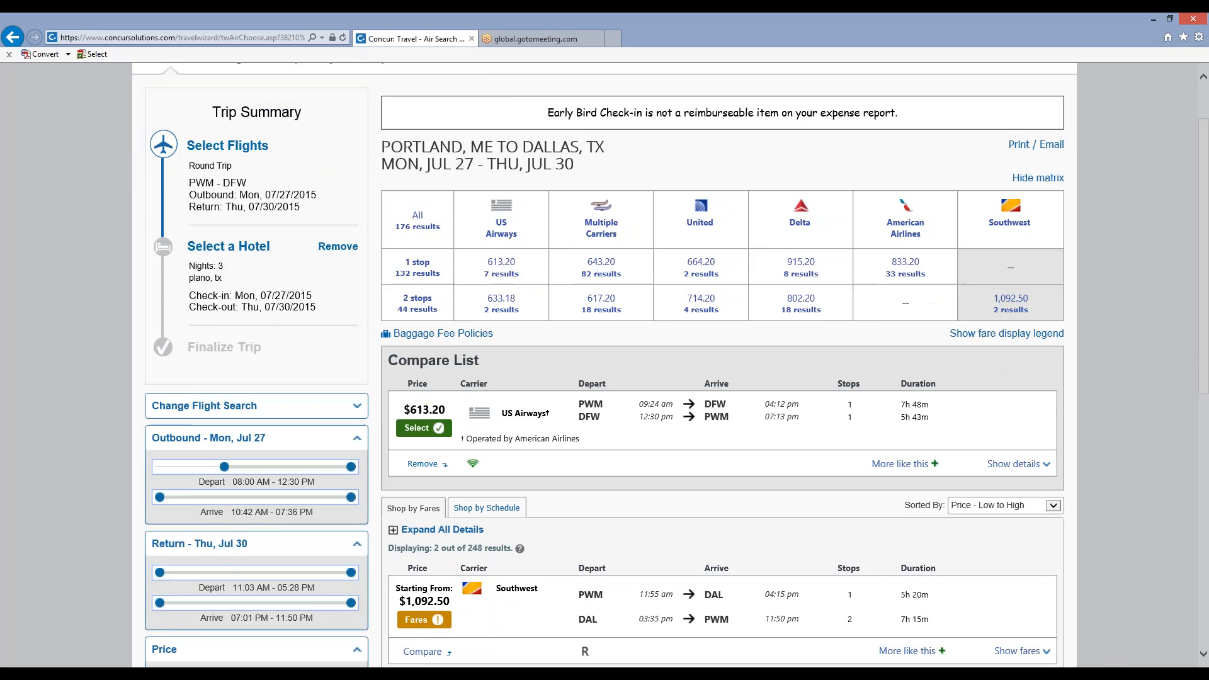
scroll(605, 365, "down", 3)
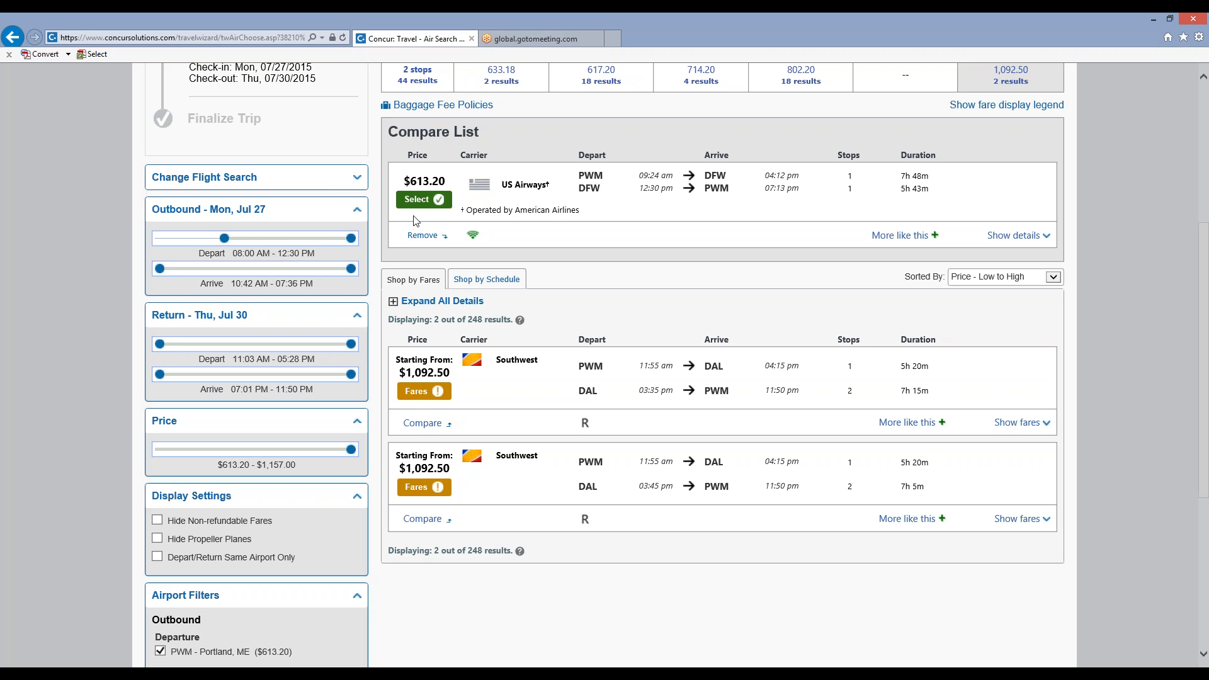
left_click(430, 394)
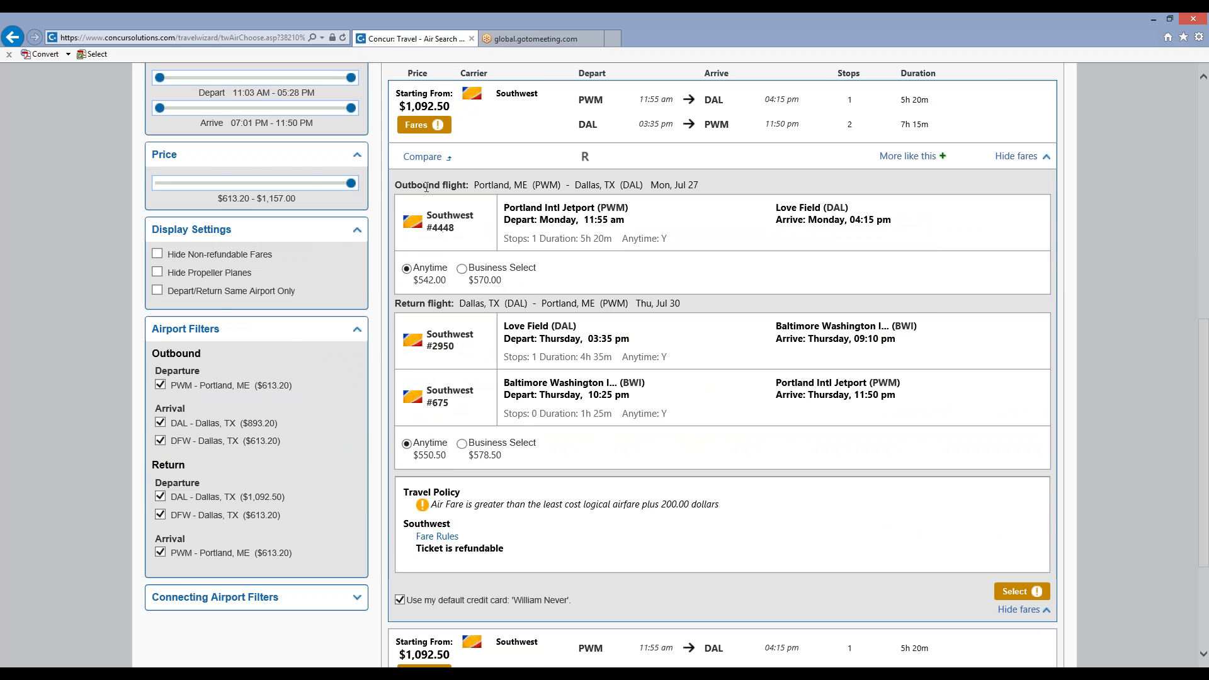
Replace the Southwest filter with one-stop United flights, and add the $664.20 United itinerary to the compare list.
scroll(731, 506, "up", 3)
scroll(730, 506, "up", 8)
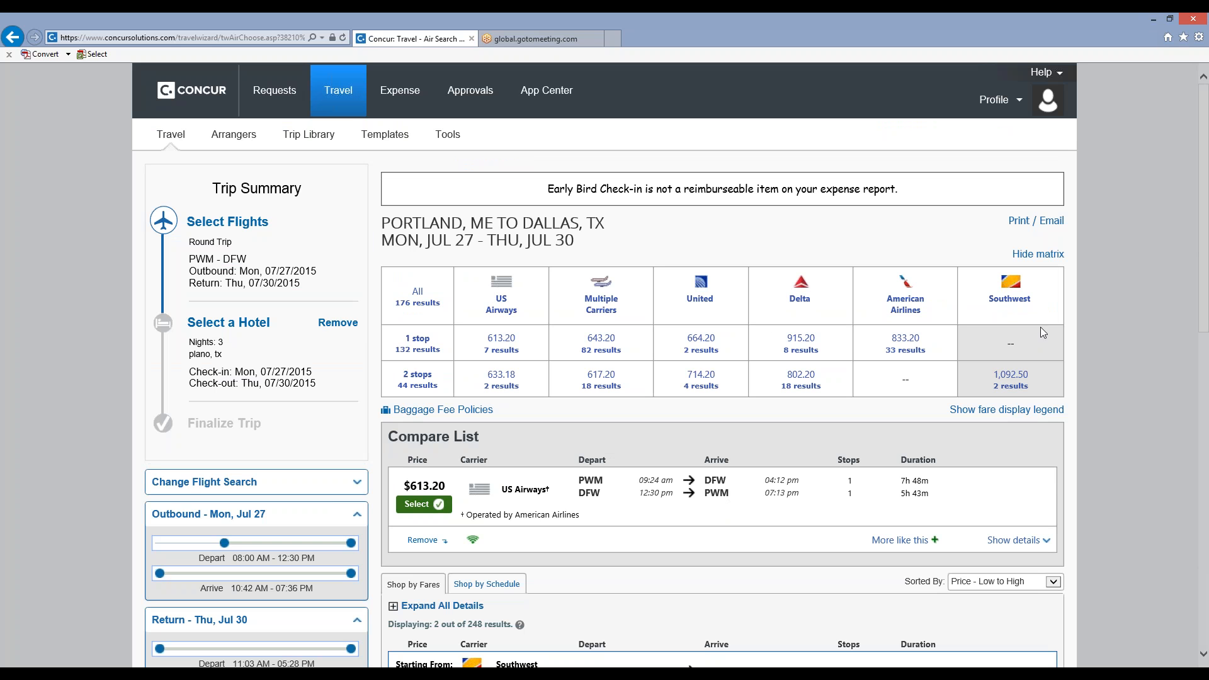
left_click(416, 294)
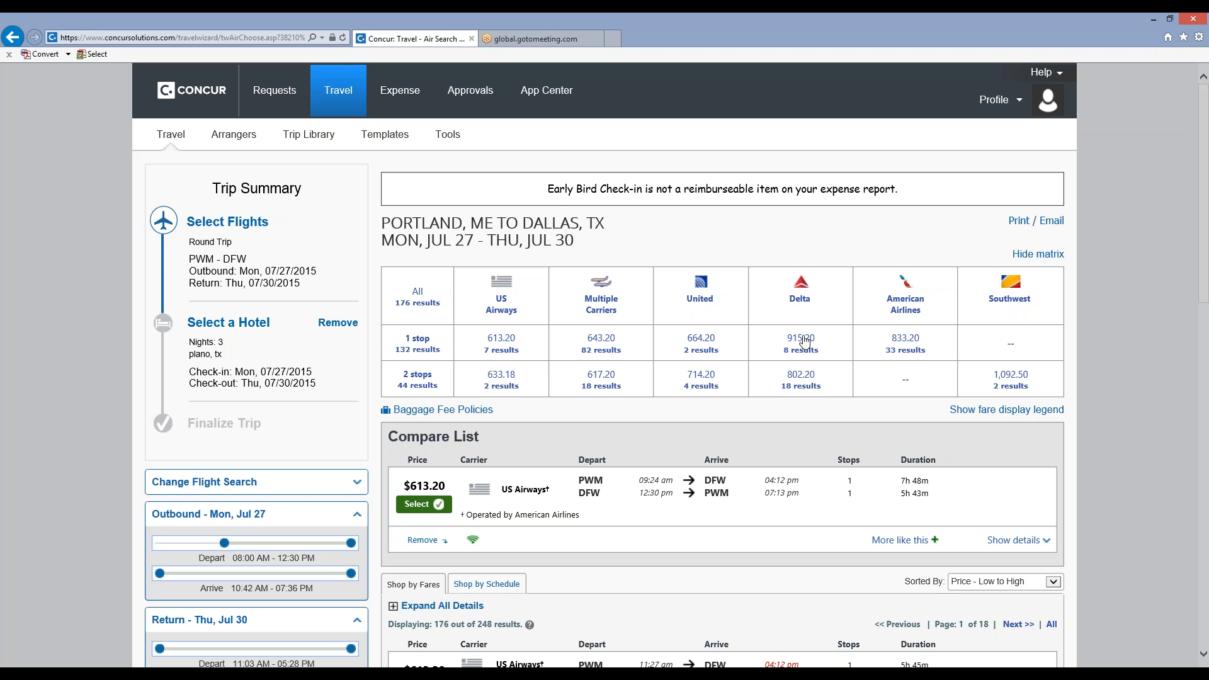
left_click(701, 345)
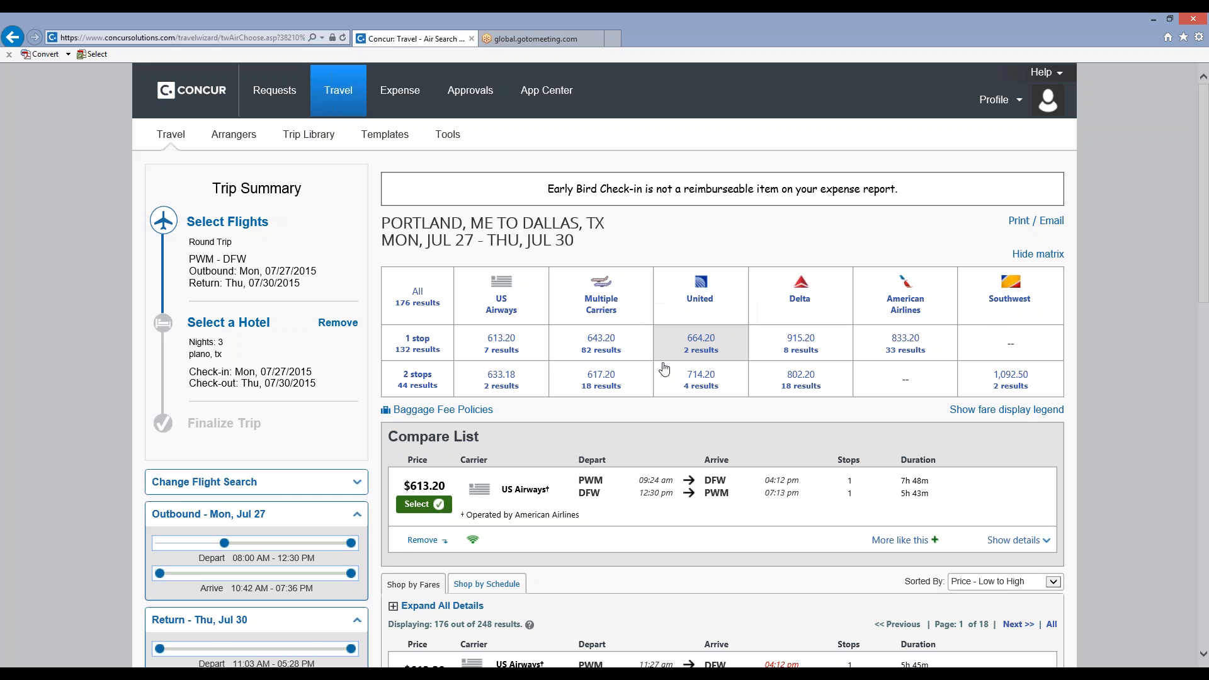
scroll(651, 395, "down", 5)
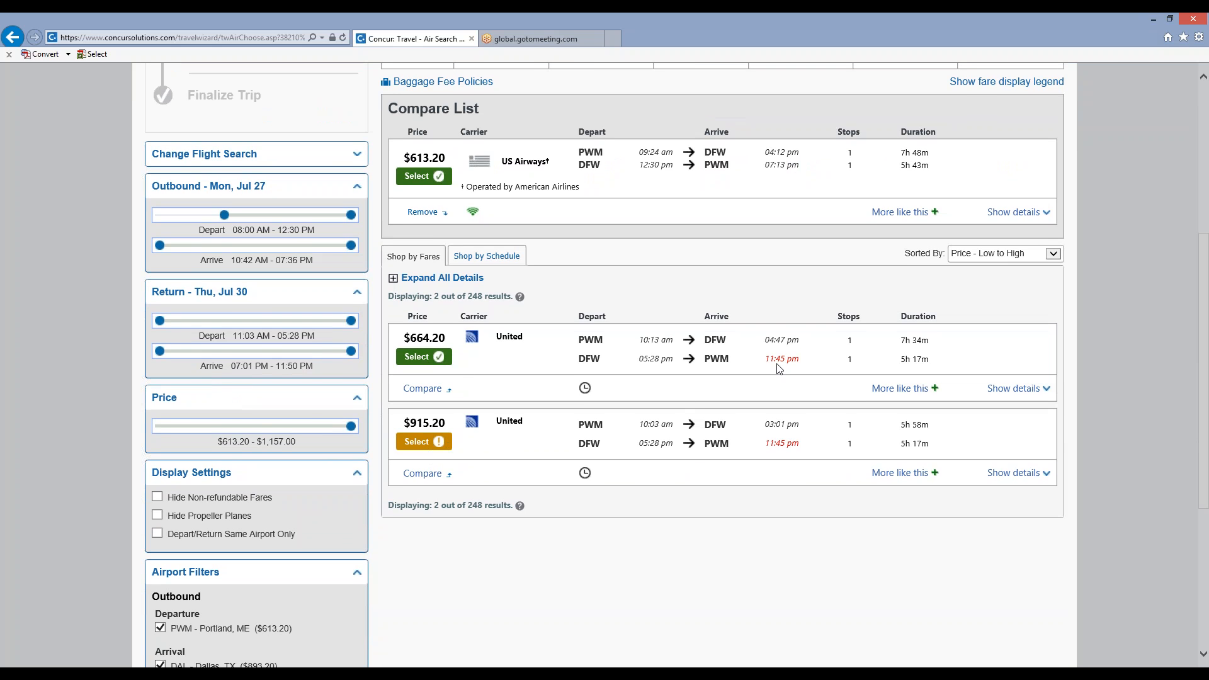
mouse_move(777, 360)
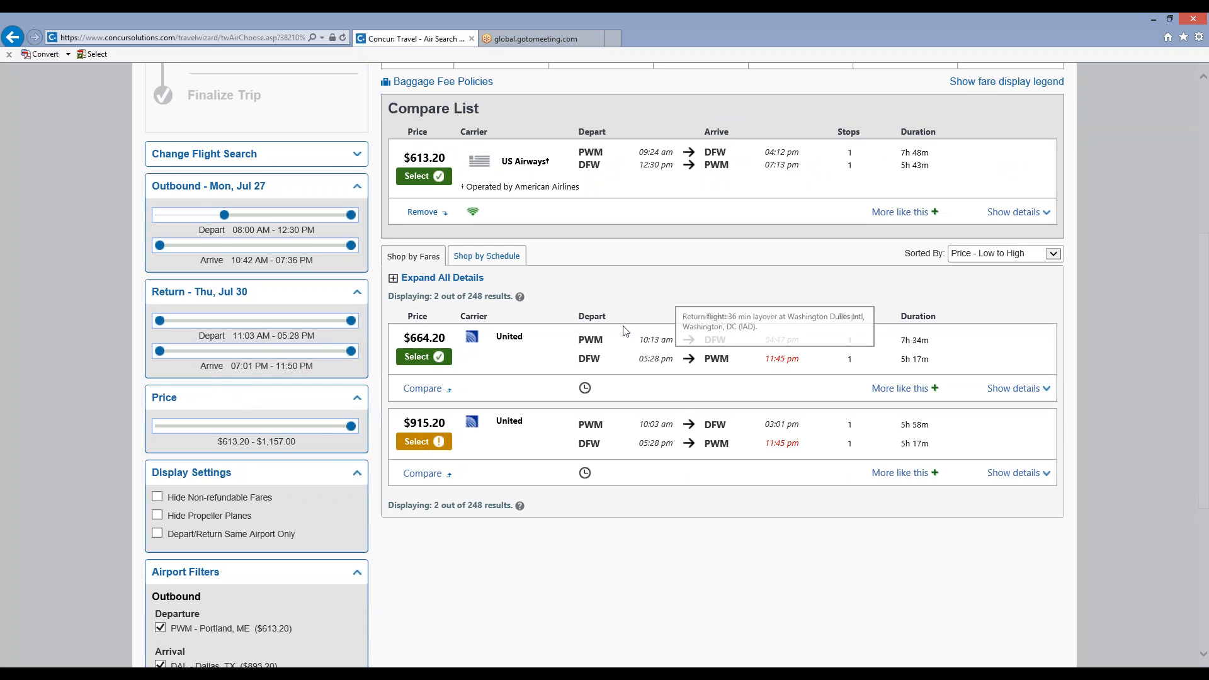
left_click(436, 394)
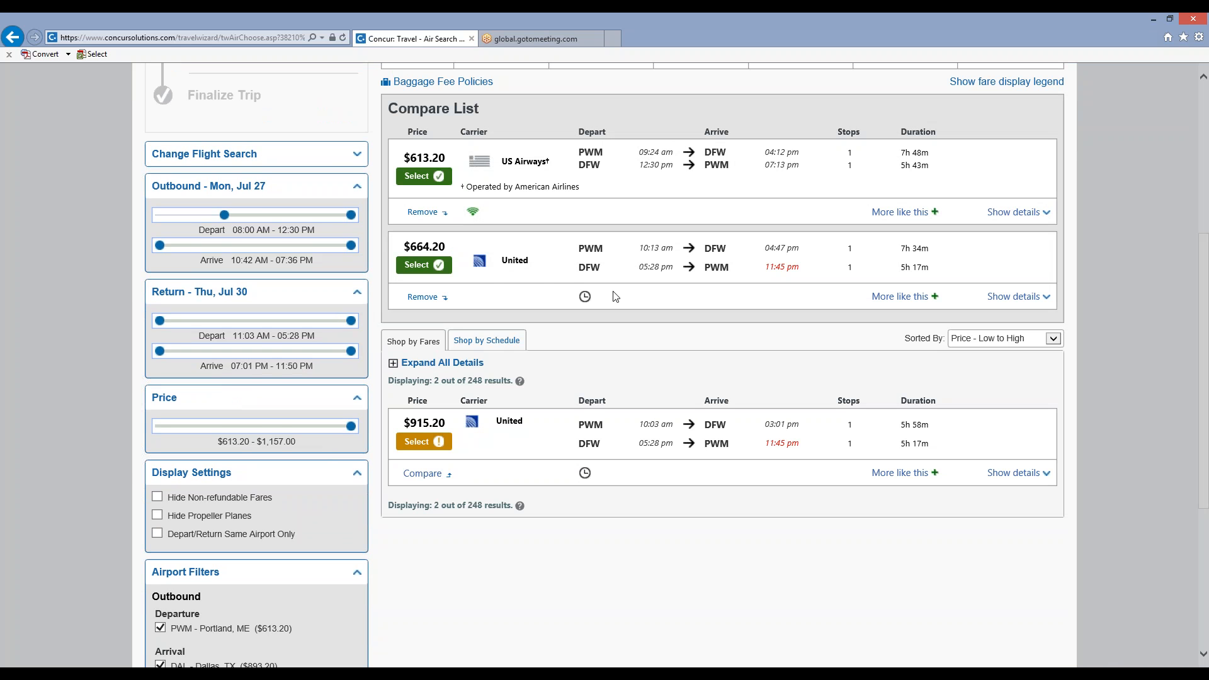
Examine the flight details of the US Airways and United itineraries in the compare list.
left_click(1025, 215)
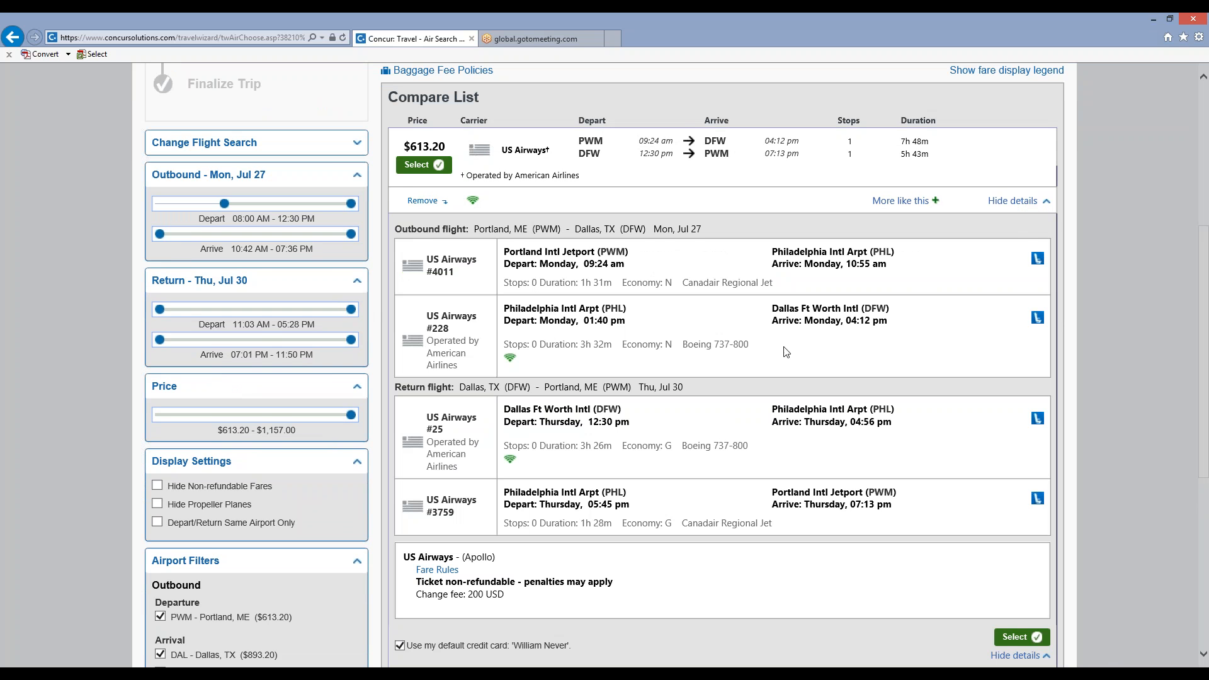
left_click(1014, 201)
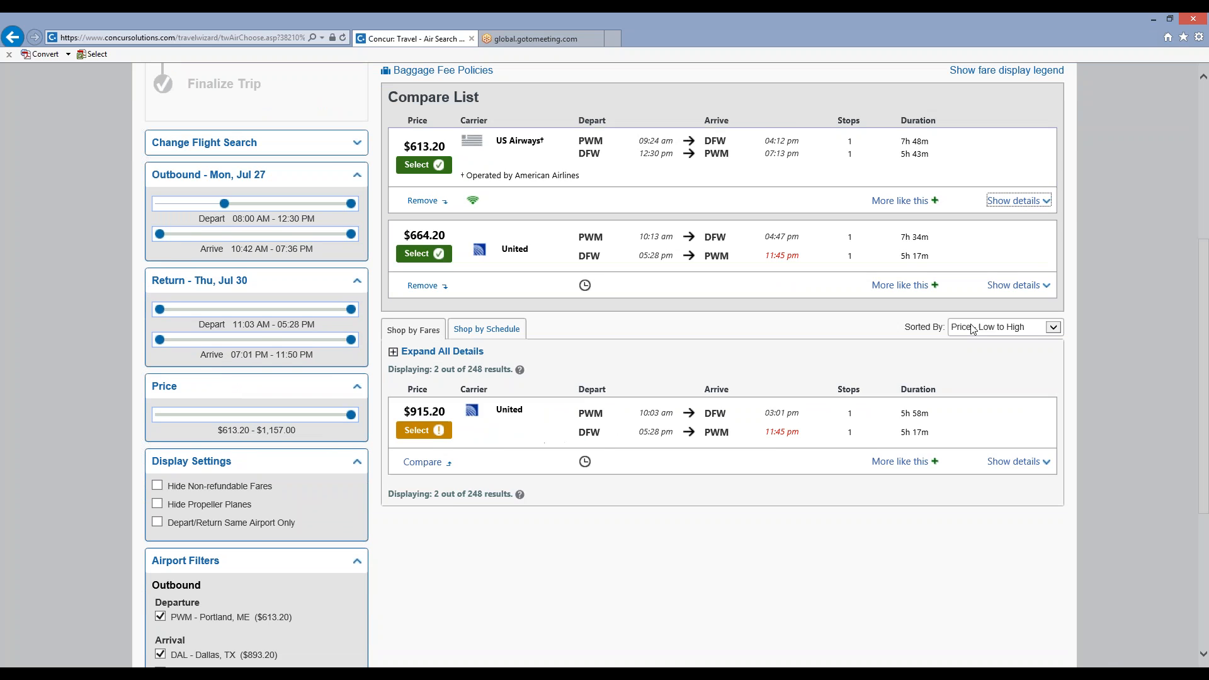
left_click(1015, 285)
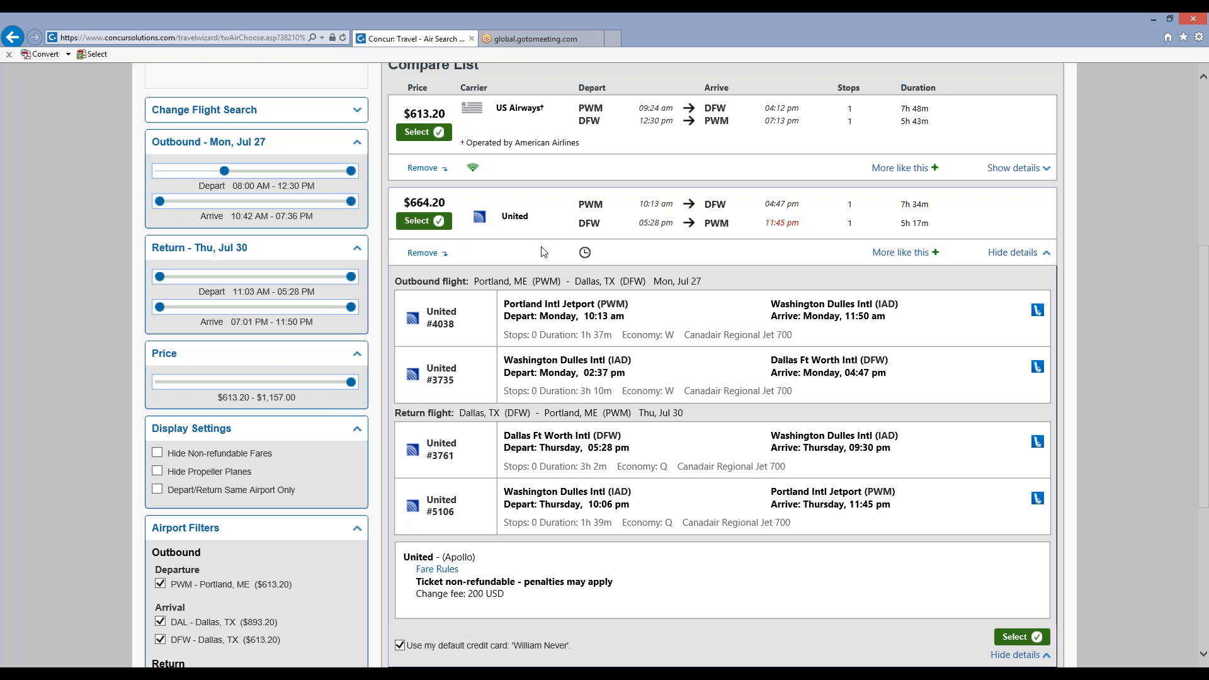
Choose the $613.20 US Airways itinerary from the compare list and review its flights, traveler information and price summary.
left_click(422, 133)
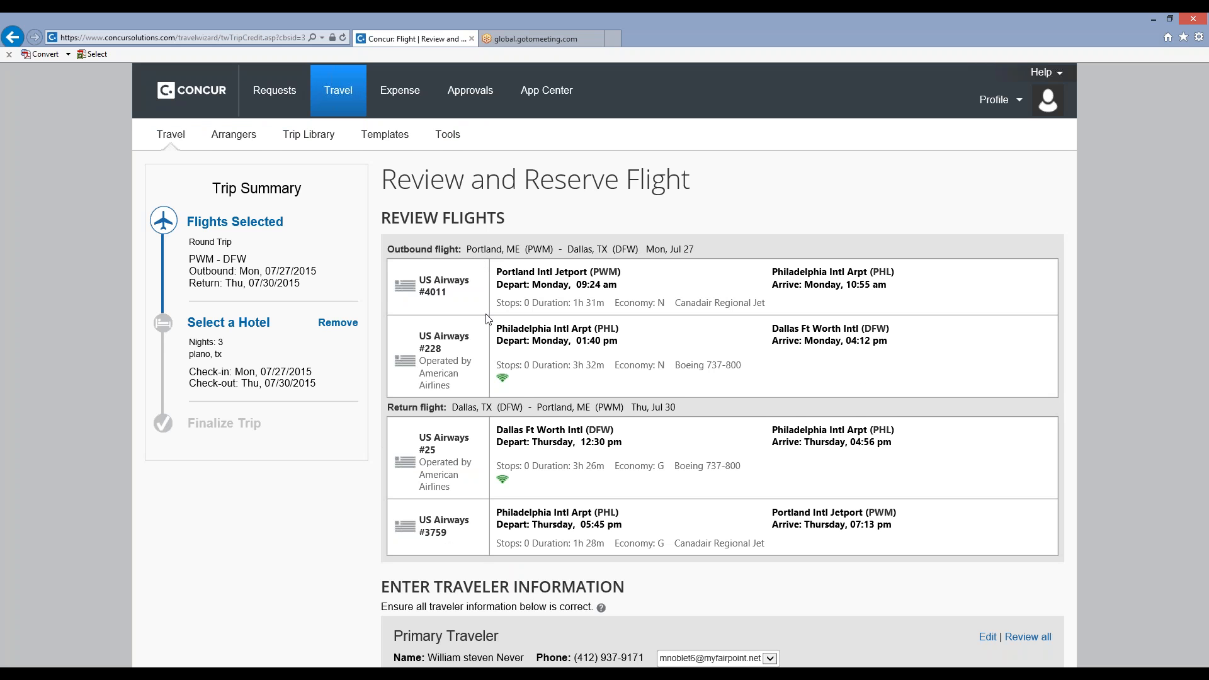
scroll(487, 320, "down", 1)
scroll(486, 320, "down", 3)
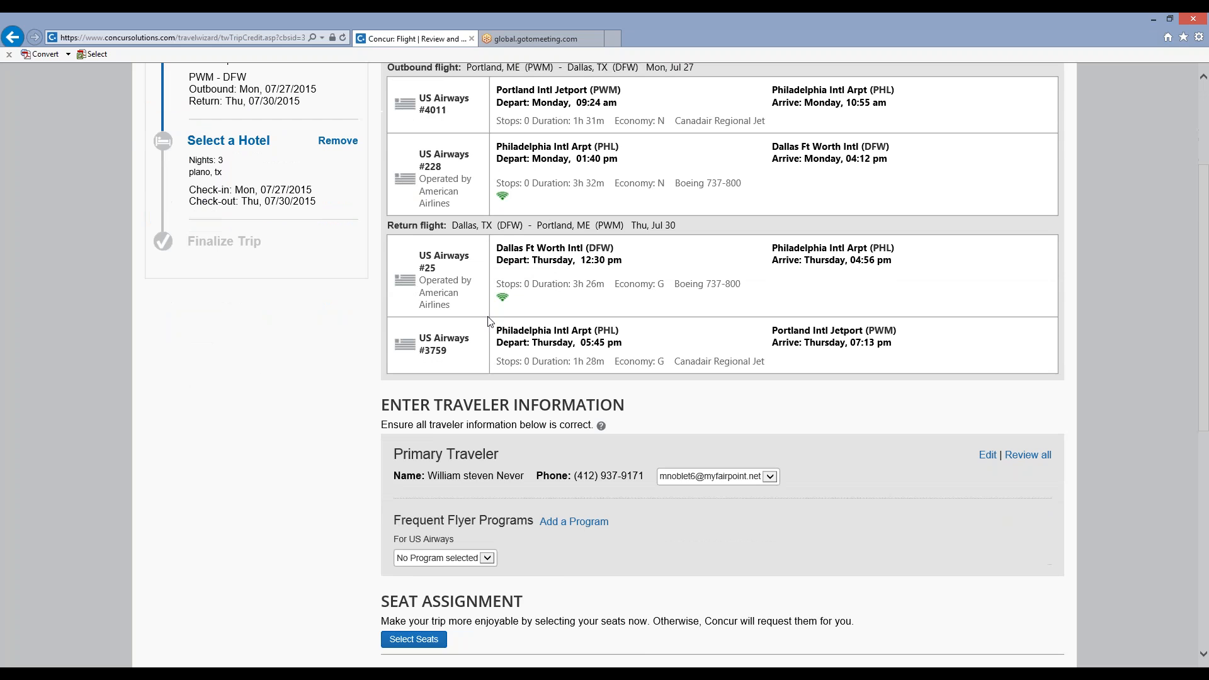
scroll(489, 322, "down", 3)
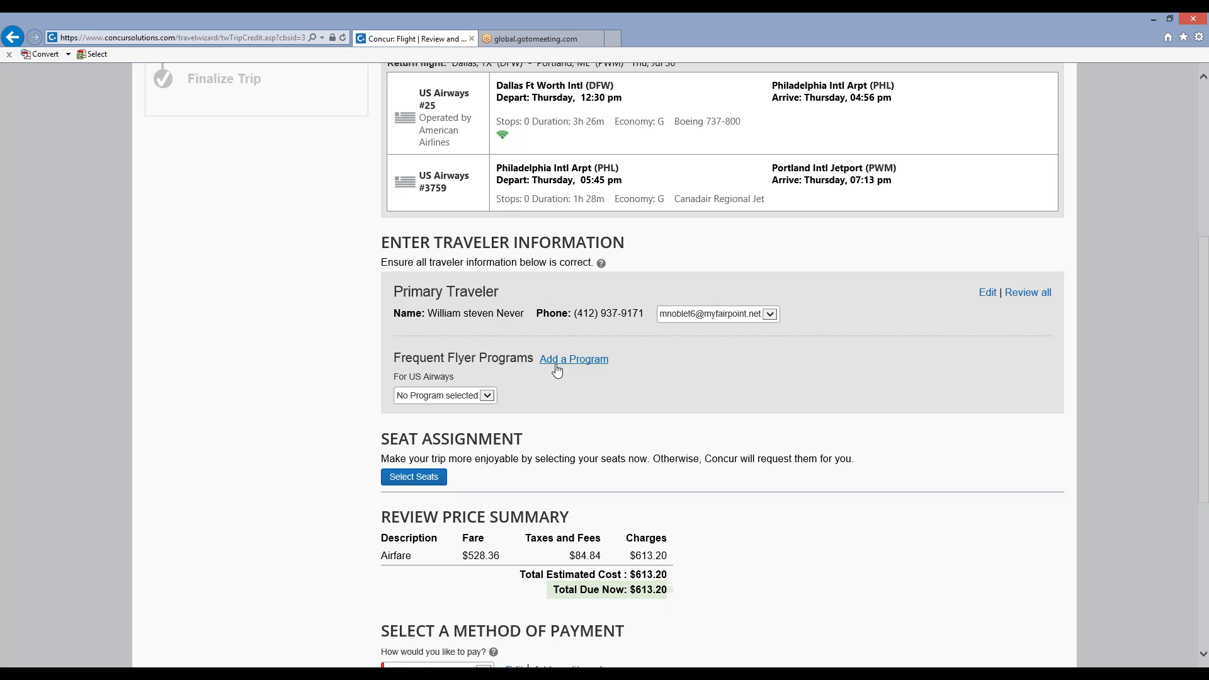
Check the US Airways frequent flyer program choices, and select and save seat 6C on flight US 4011 from PWM to PHL.
left_click(488, 396)
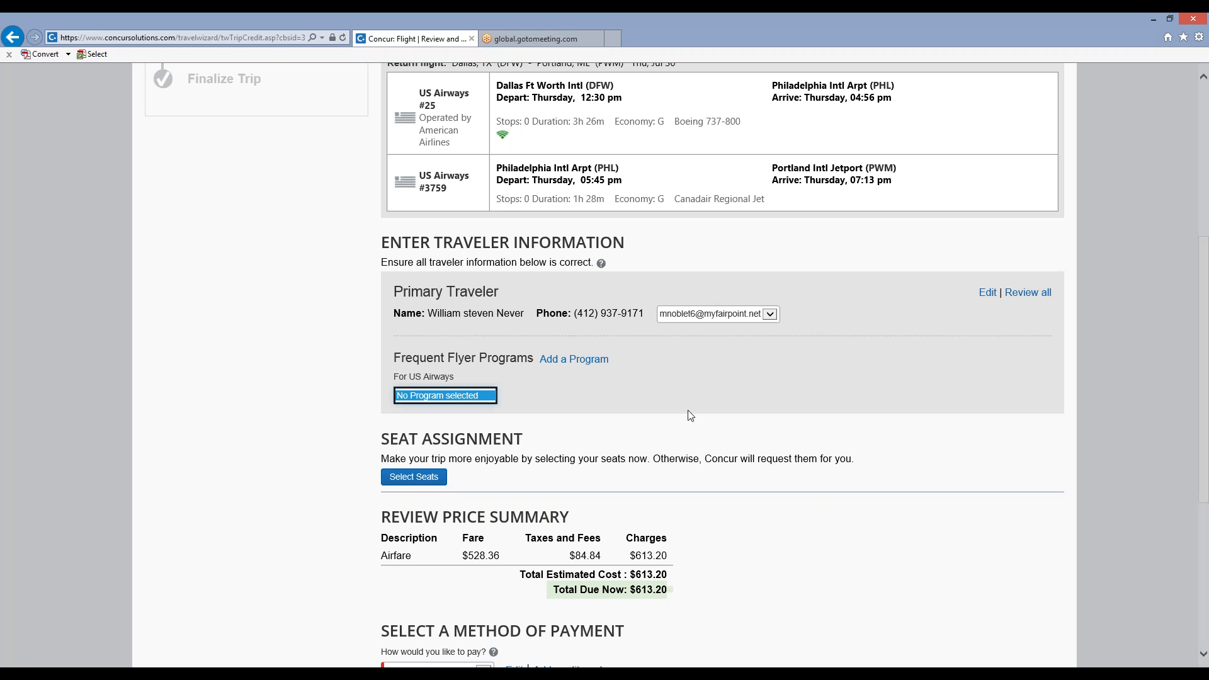
left_click(647, 424)
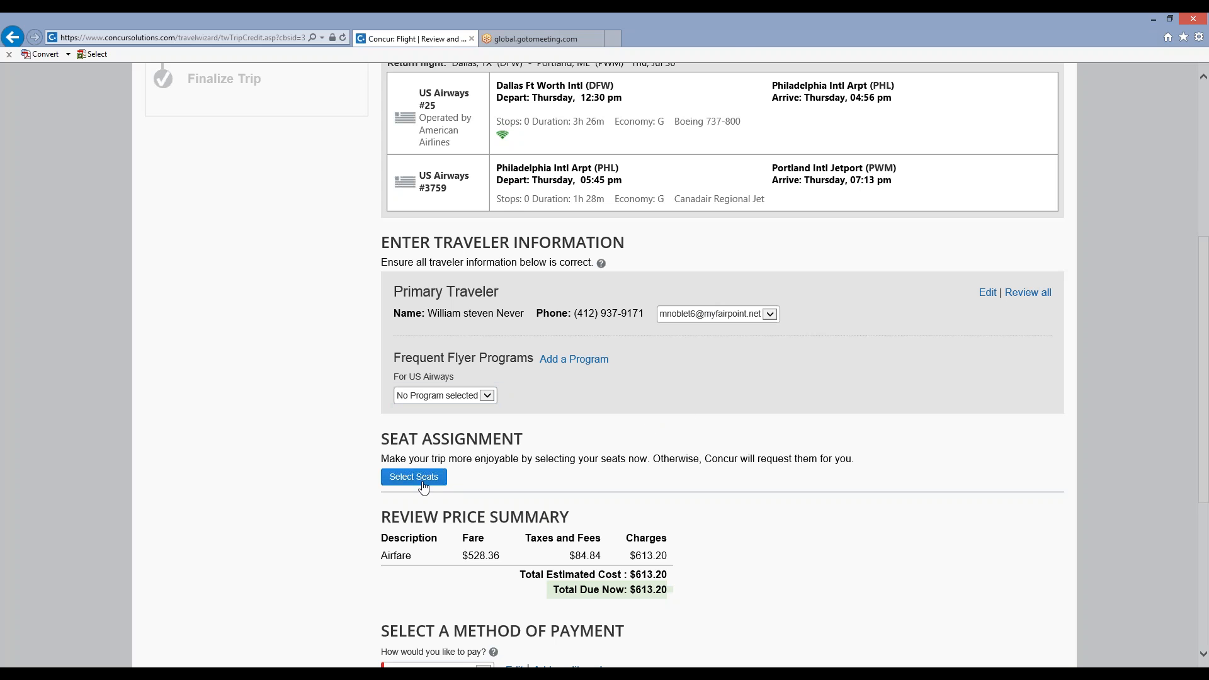
left_click(422, 484)
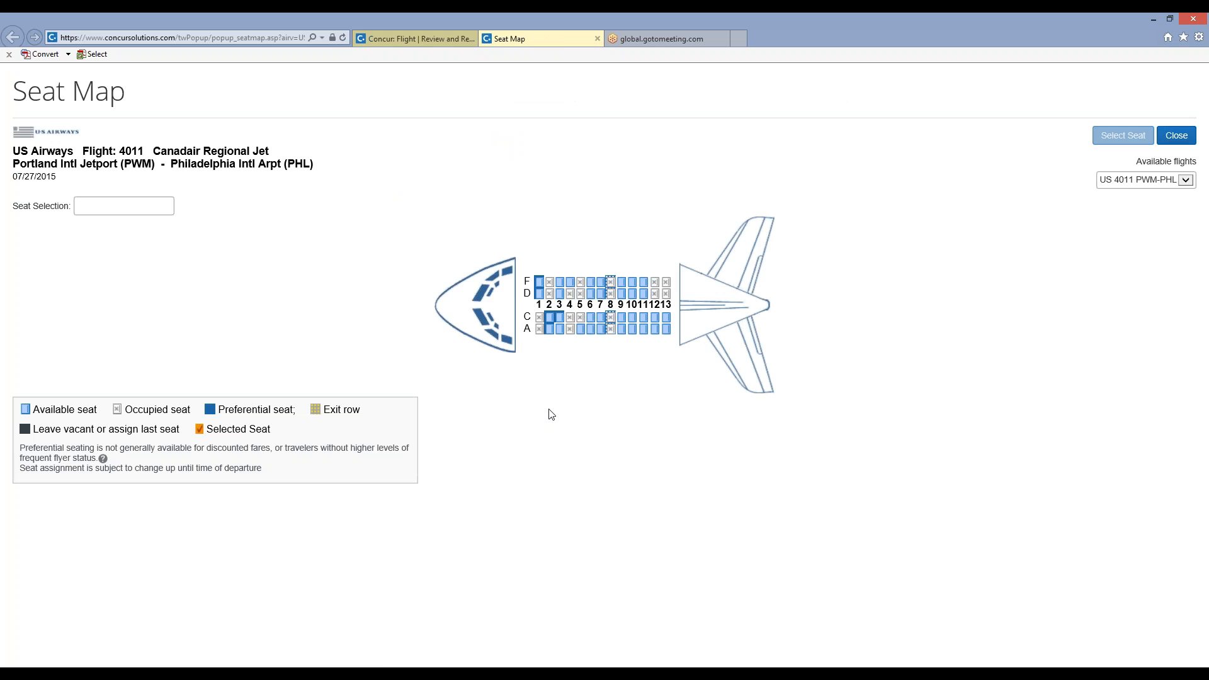
left_click(591, 319)
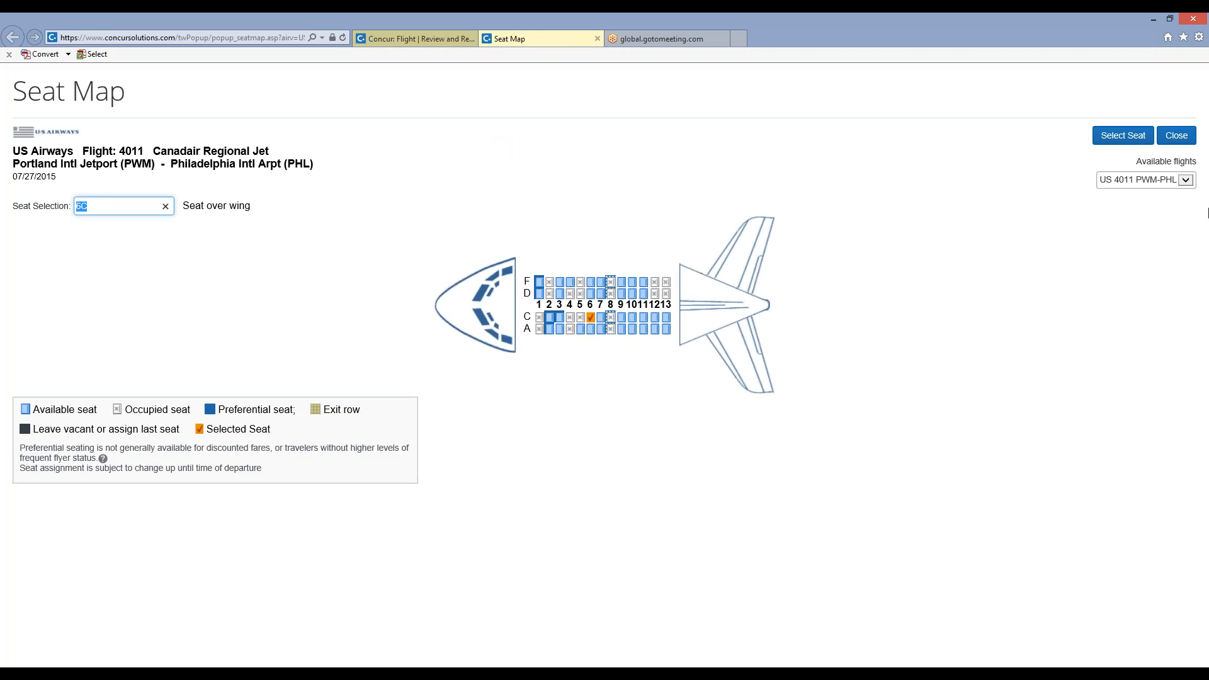
left_click(1187, 182)
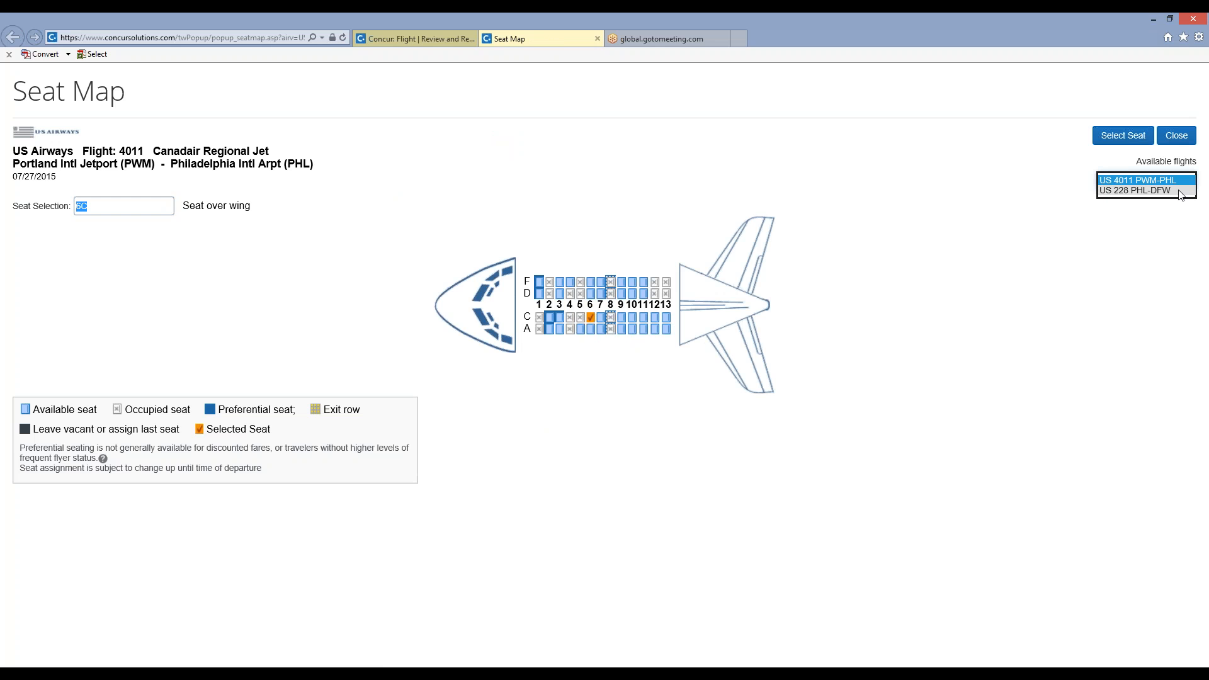
left_click(1181, 191)
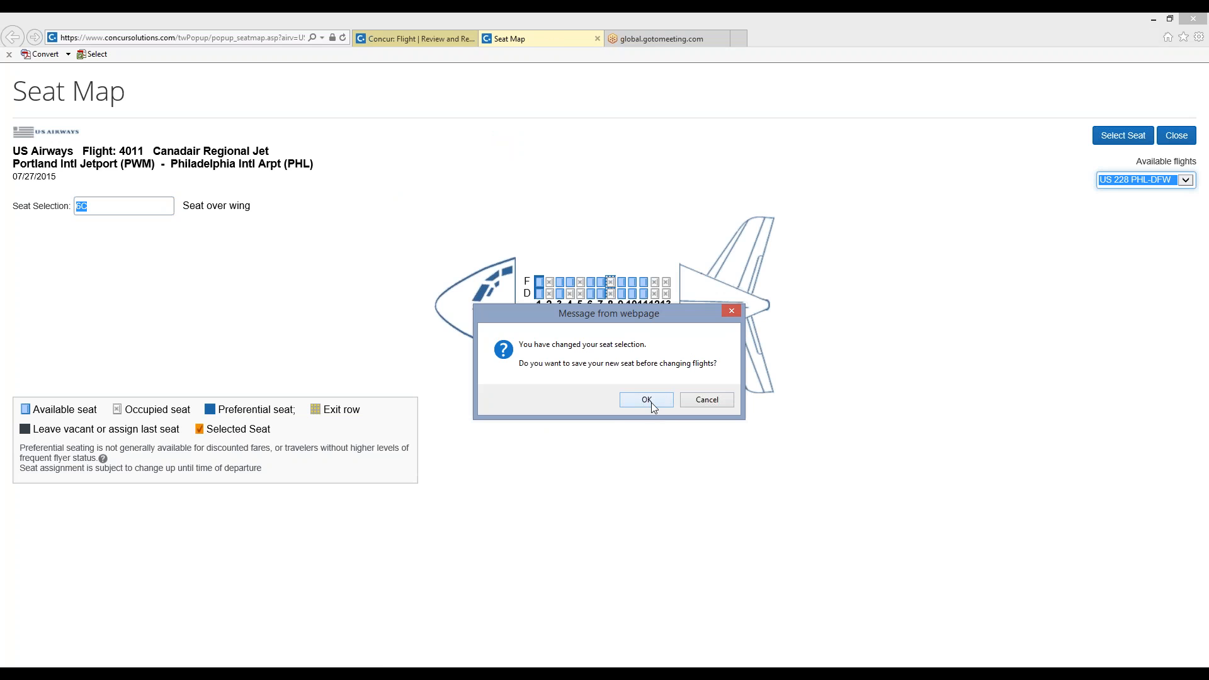
left_click(657, 405)
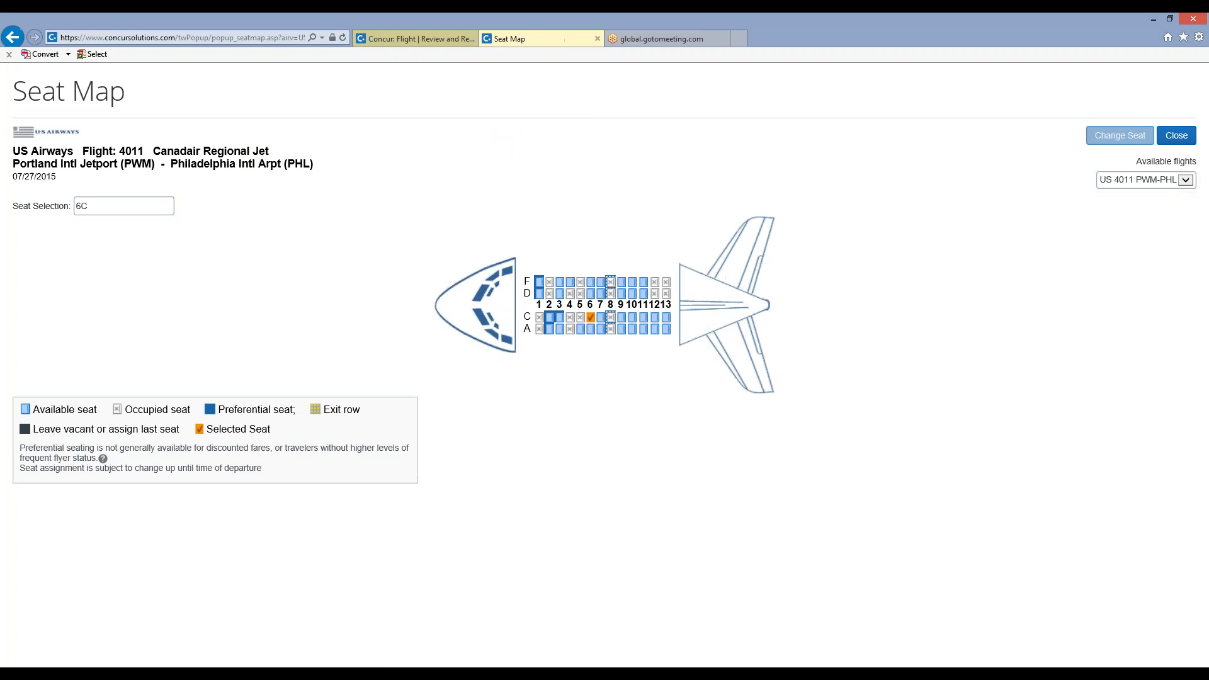
Look up the seat map of flight US 228 from PHL to DFW and return to the flight review.
left_click(1185, 181)
left_click(1133, 193)
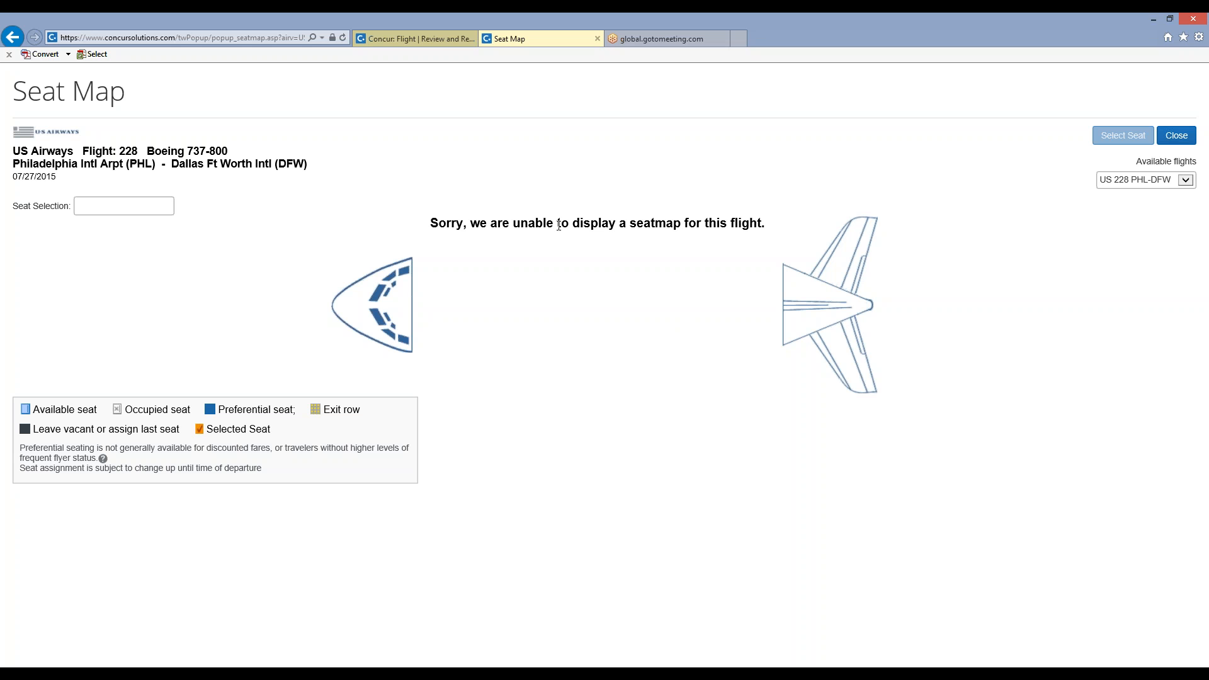
left_click(1177, 143)
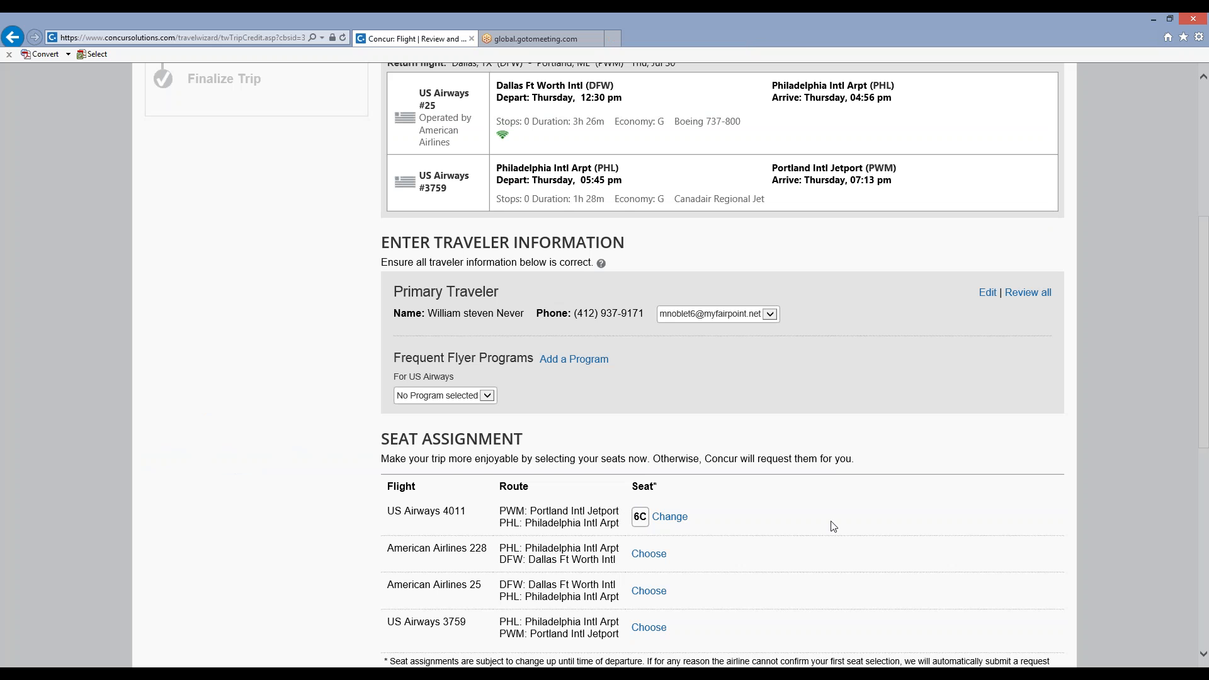
Review the seat assignments, price summary, payment method and non-refundable ticket terms, and reserve the flight.
scroll(831, 523, "down", 2)
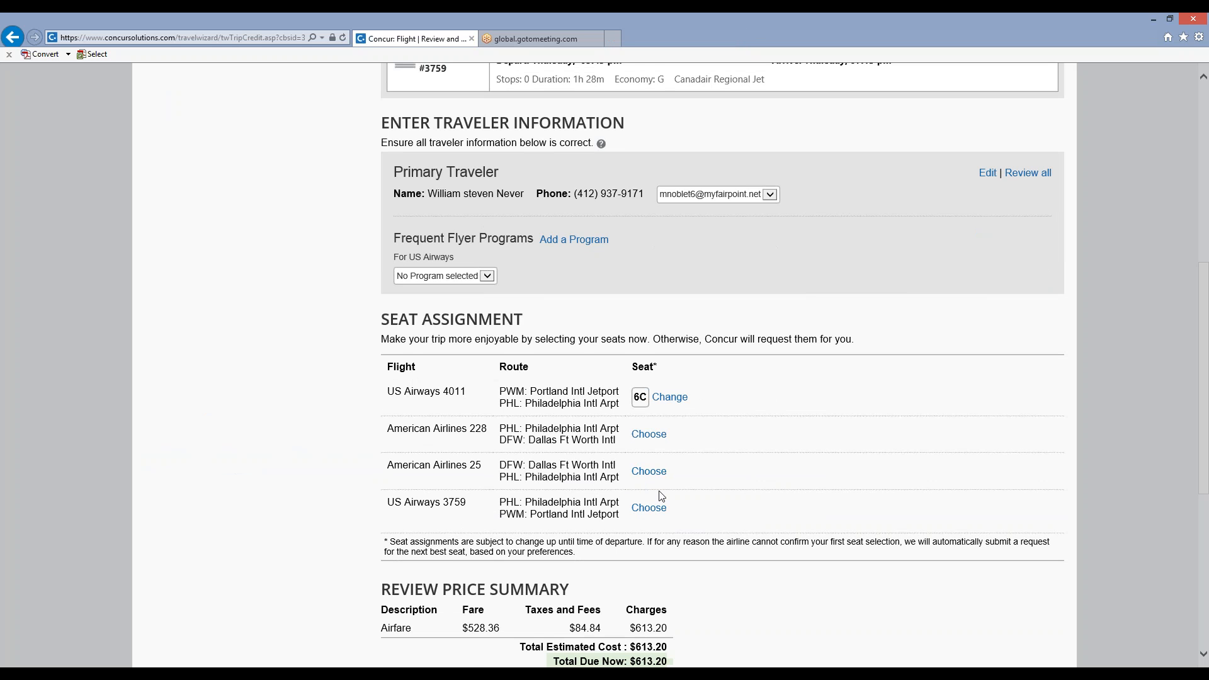
scroll(783, 459, "down", 3)
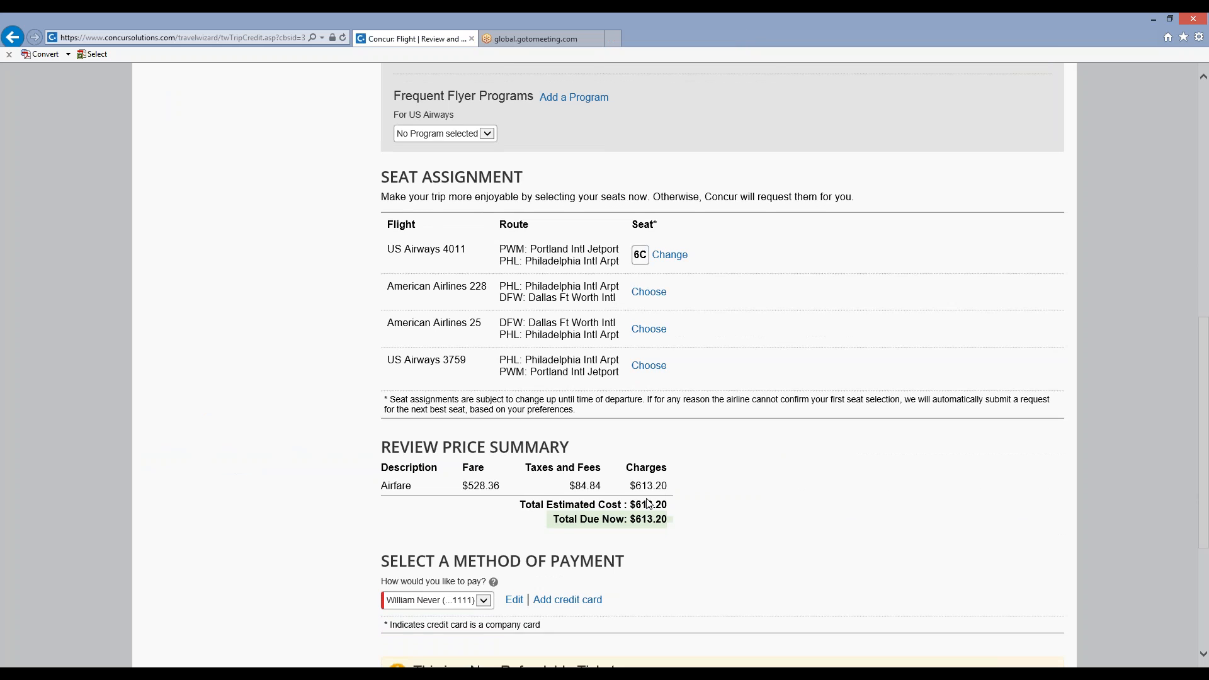
scroll(649, 504, "down", 3)
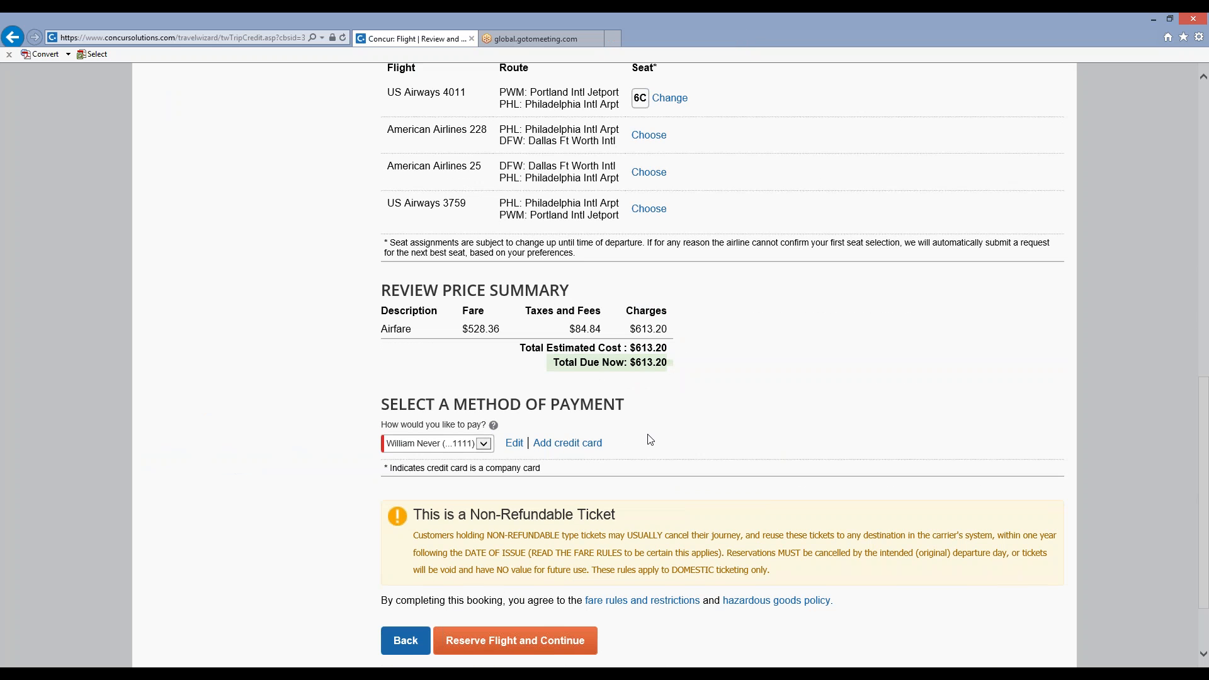
scroll(650, 440, "down", 2)
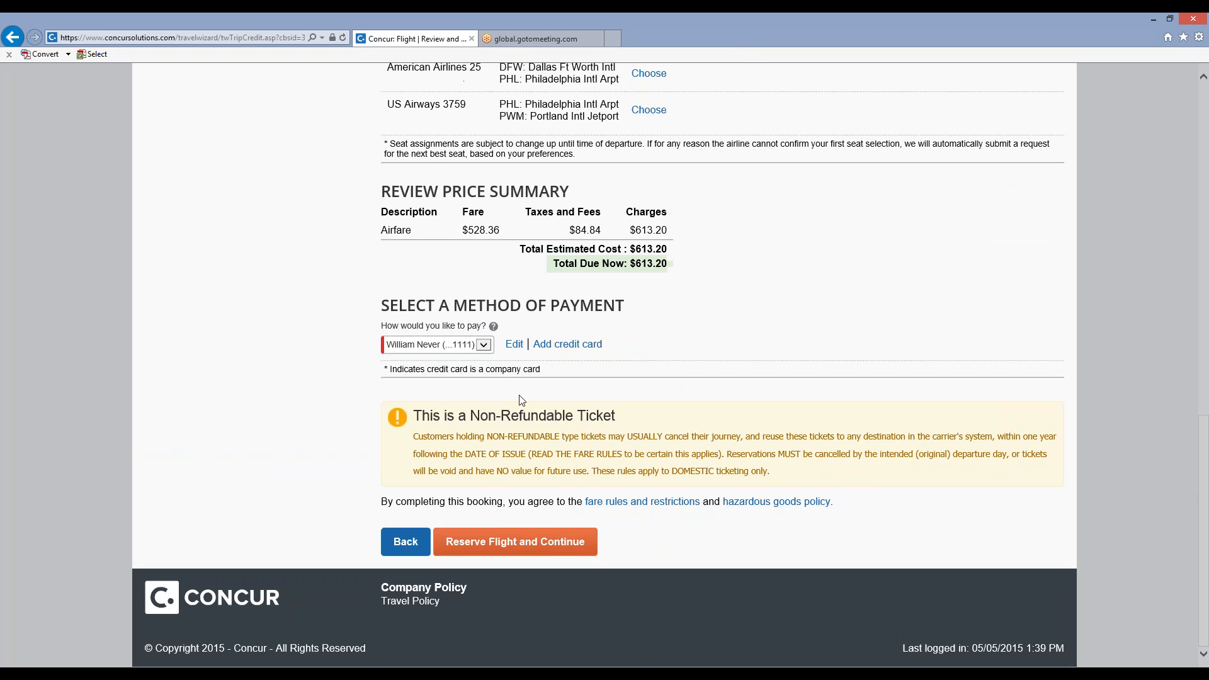
left_click(486, 548)
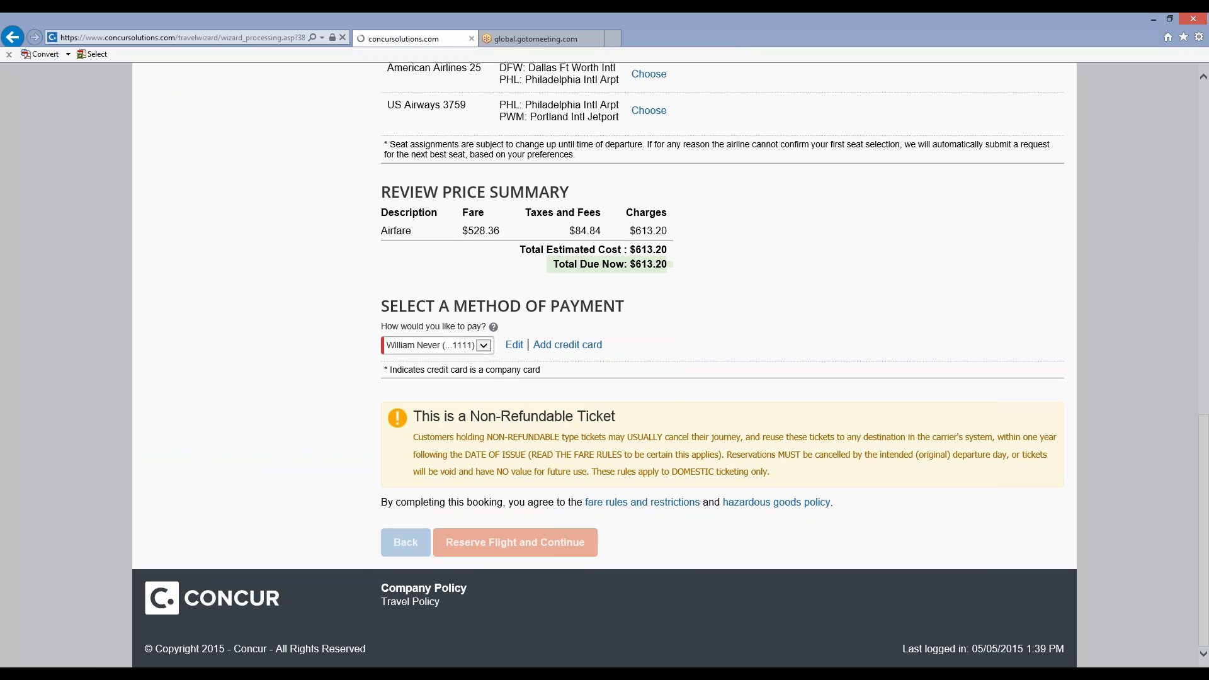
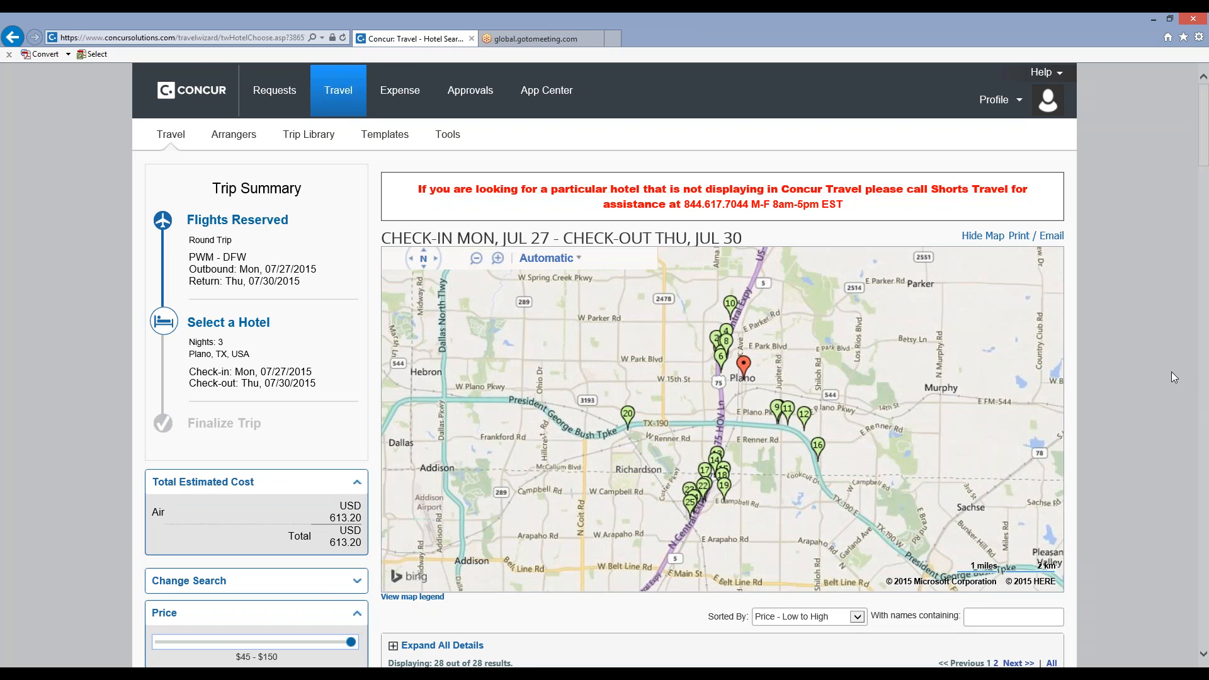
Browse the Plano hotel results for July 27 to 30, comparing prices, star ratings and distances along with the available filters.
scroll(1174, 377, "down", 3)
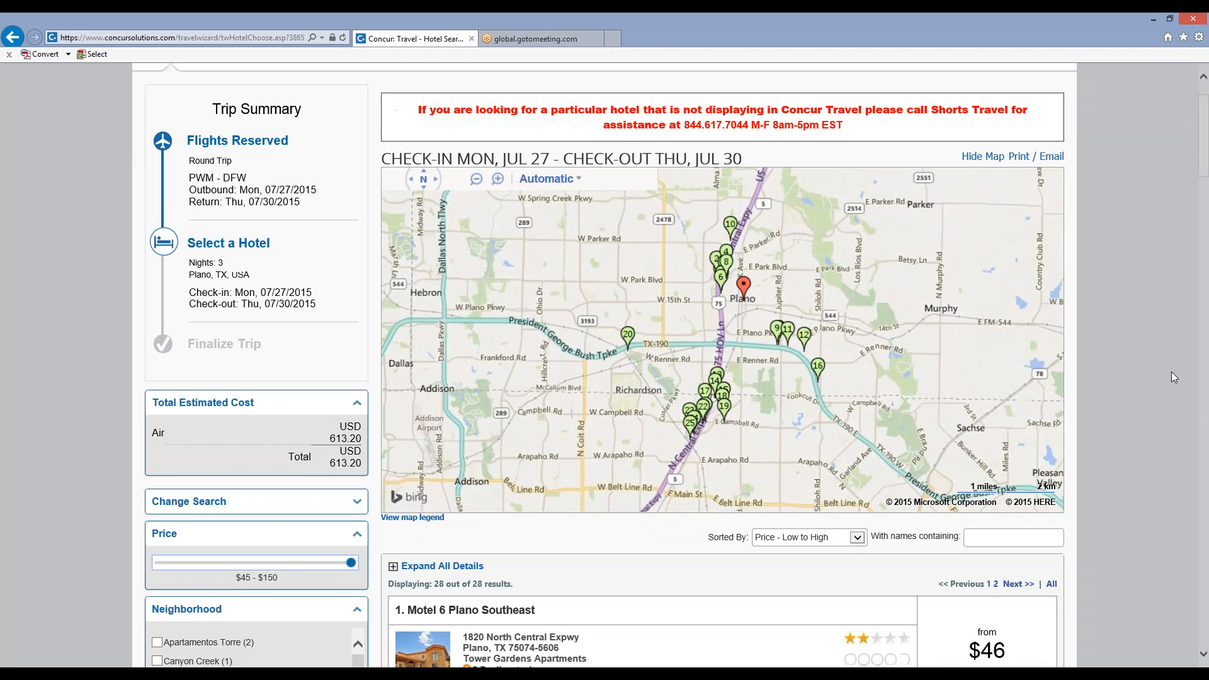
scroll(1174, 377, "down", 2)
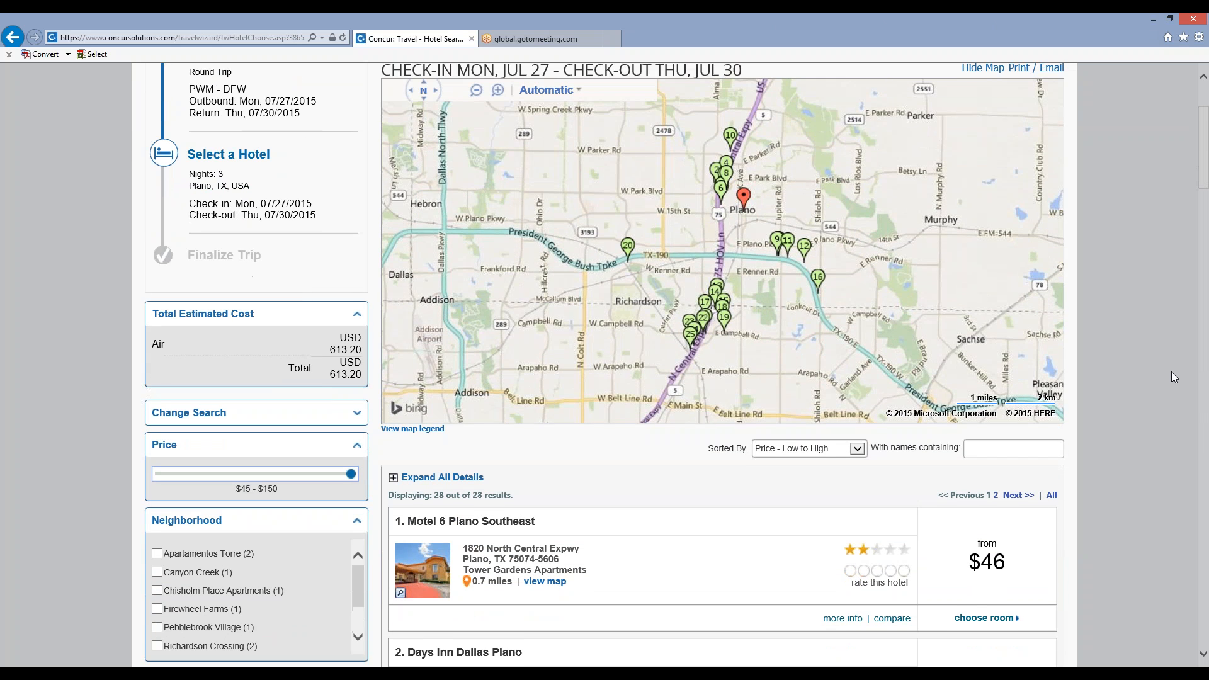
scroll(1174, 376, "down", 4)
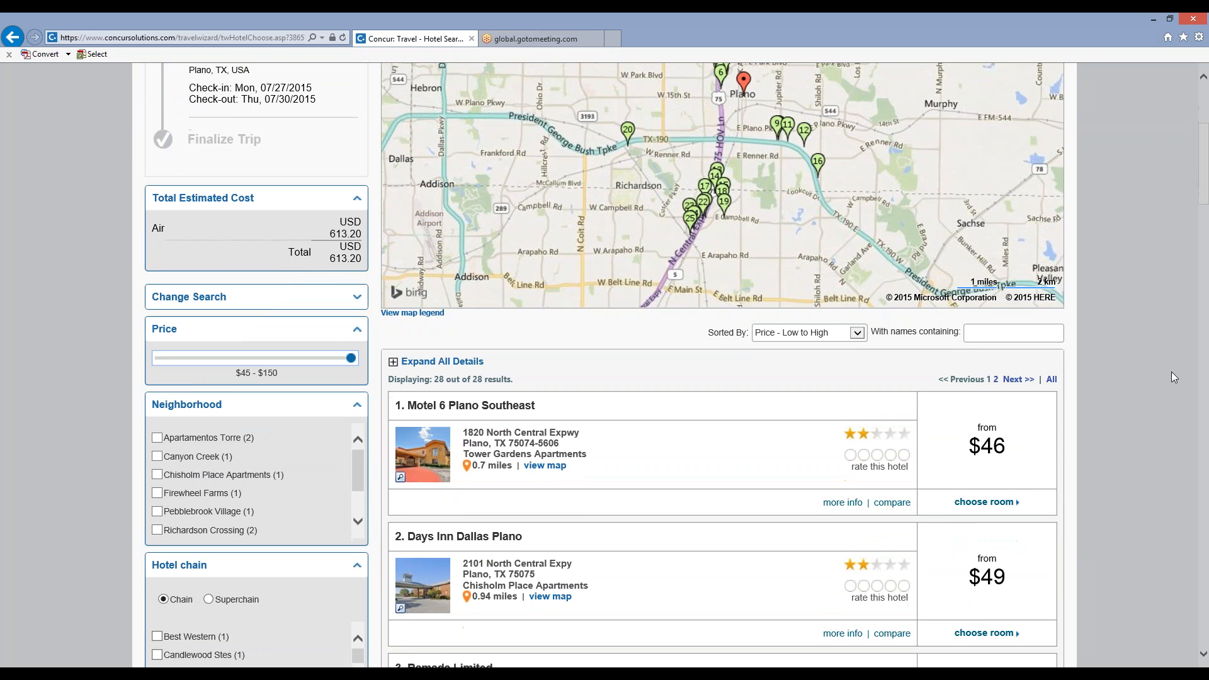
scroll(1174, 376, "down", 3)
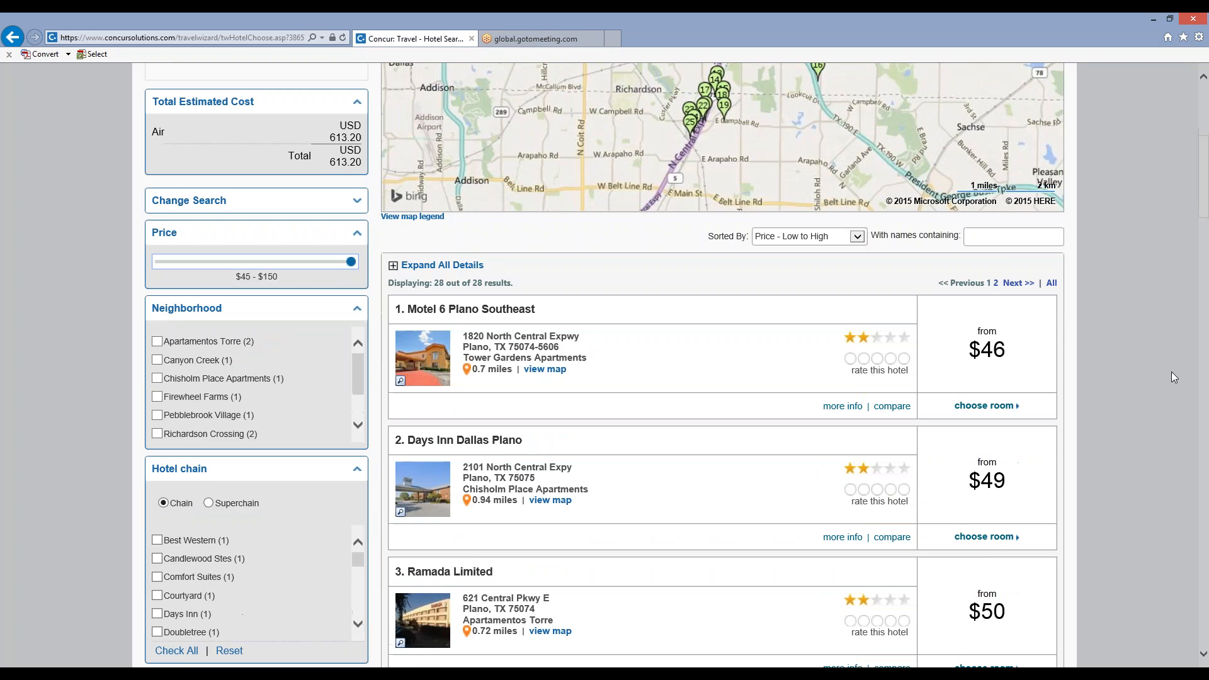
scroll(1174, 376, "down", 6)
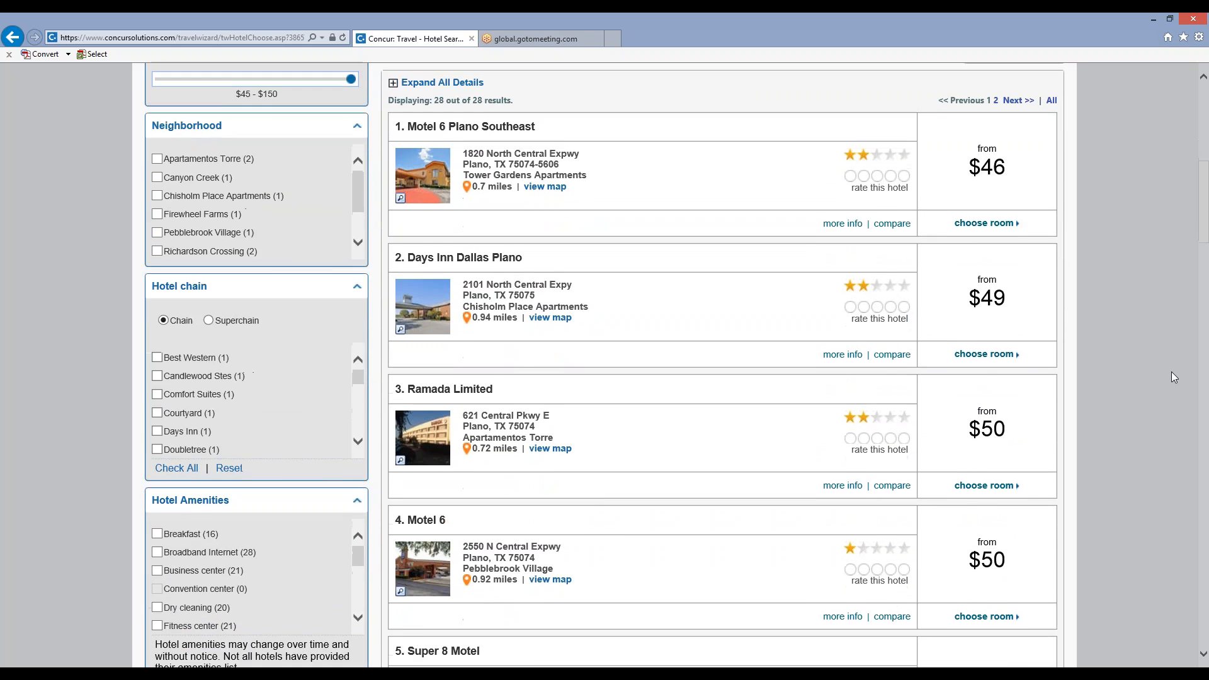
scroll(1174, 377, "down", 8)
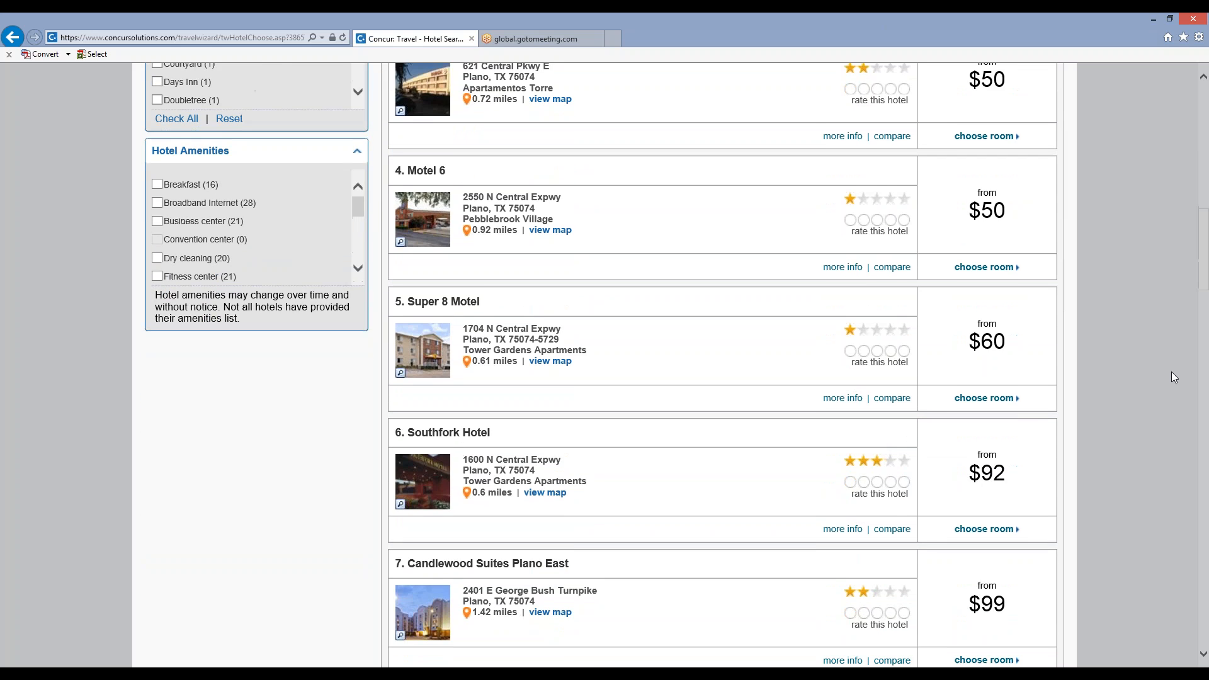
scroll(1172, 372, "up", 12)
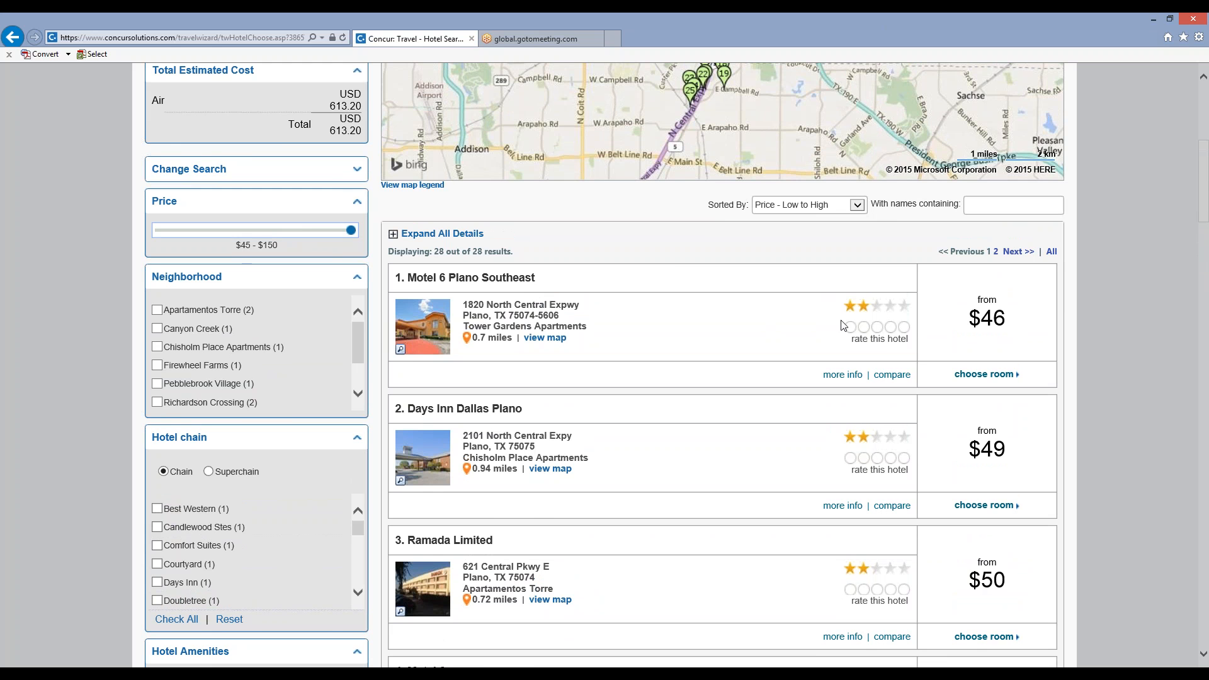
scroll(1199, 354, "up", 5)
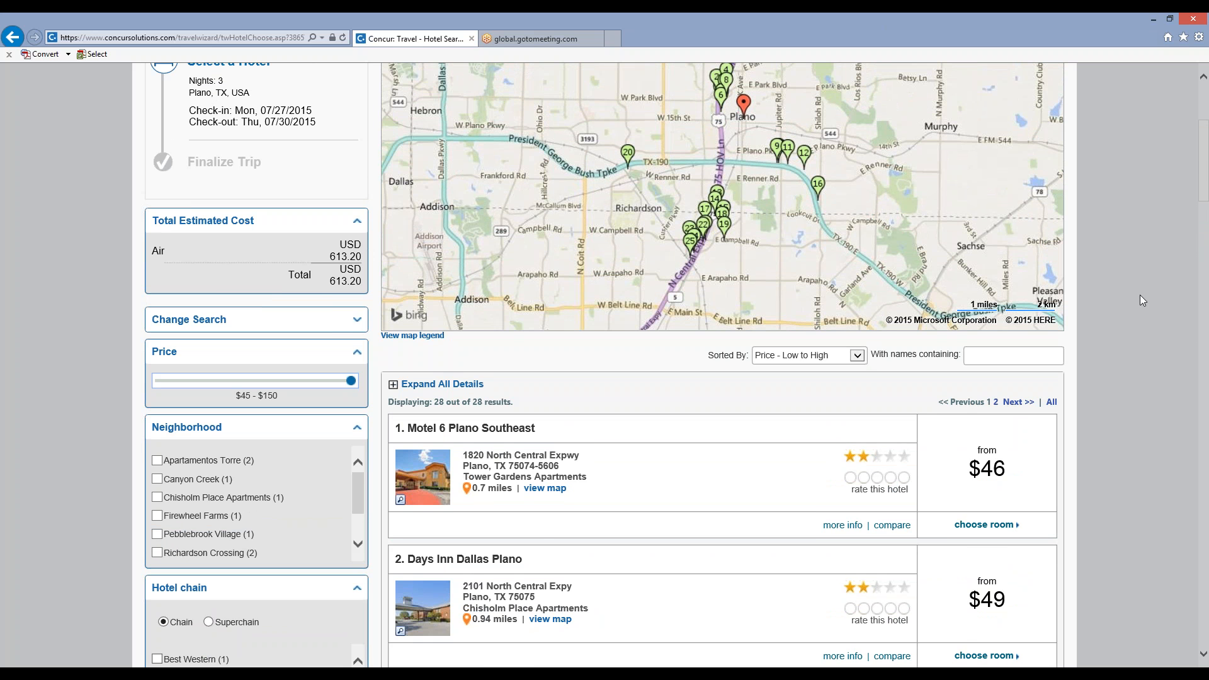
scroll(1140, 296, "down", 9)
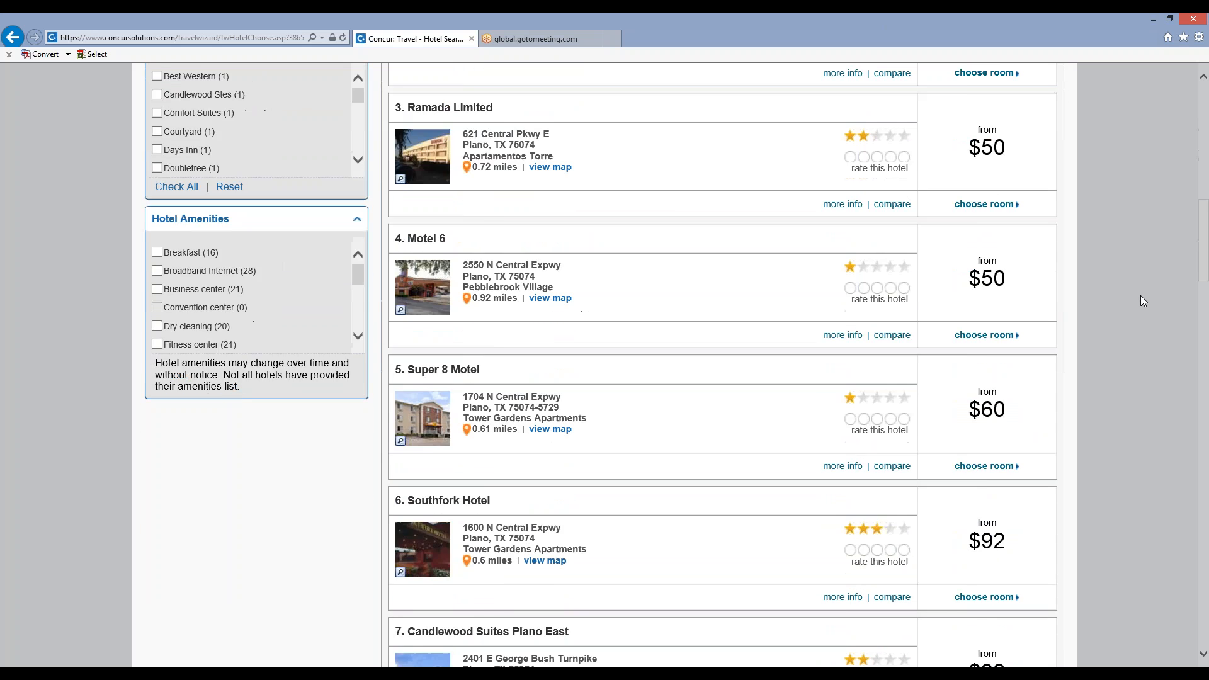
scroll(1143, 301, "down", 5)
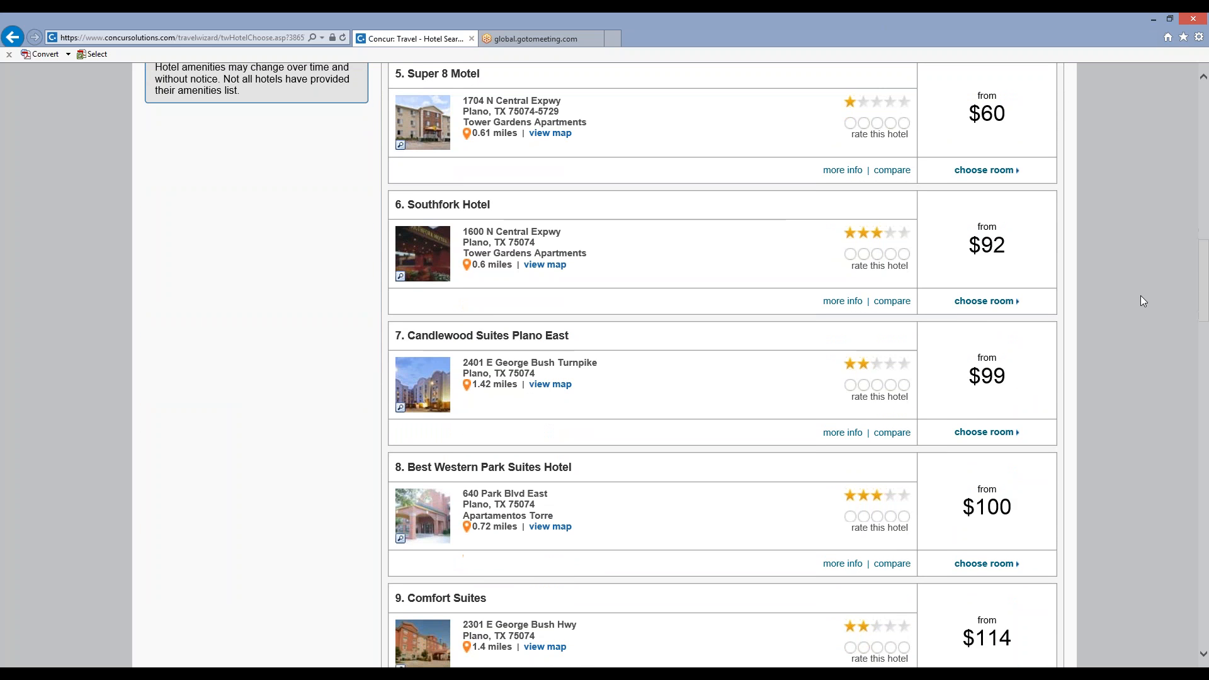
scroll(1140, 296, "down", 6)
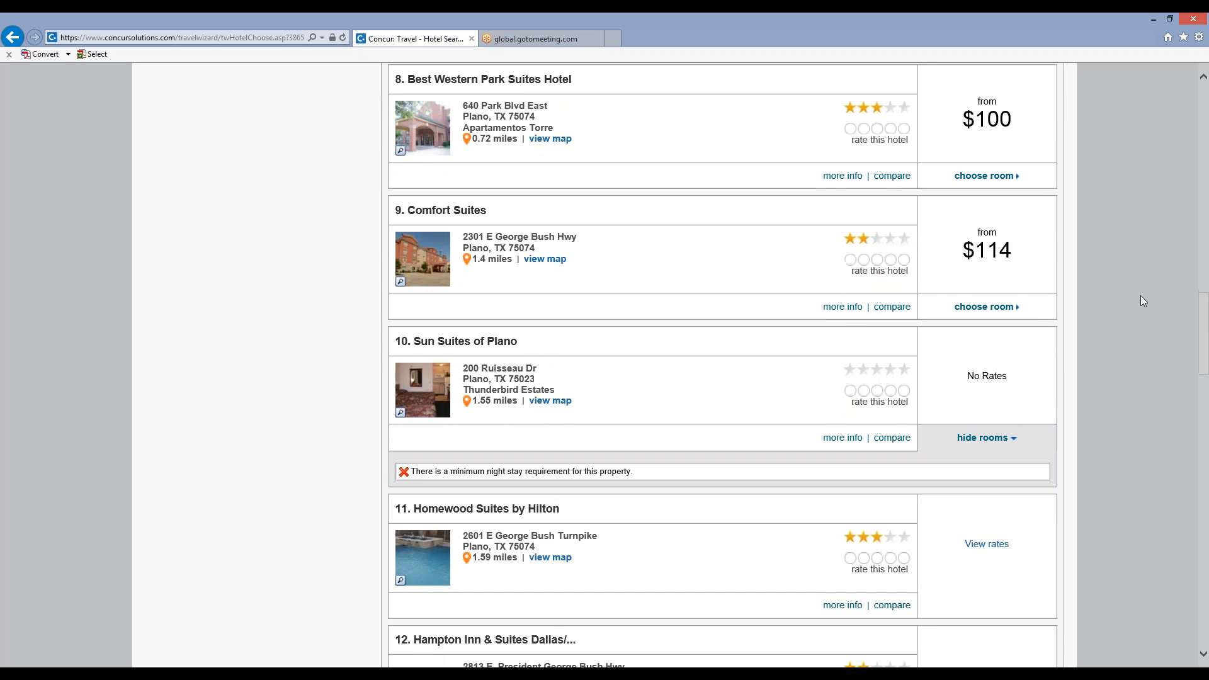
scroll(1136, 300, "down", 2)
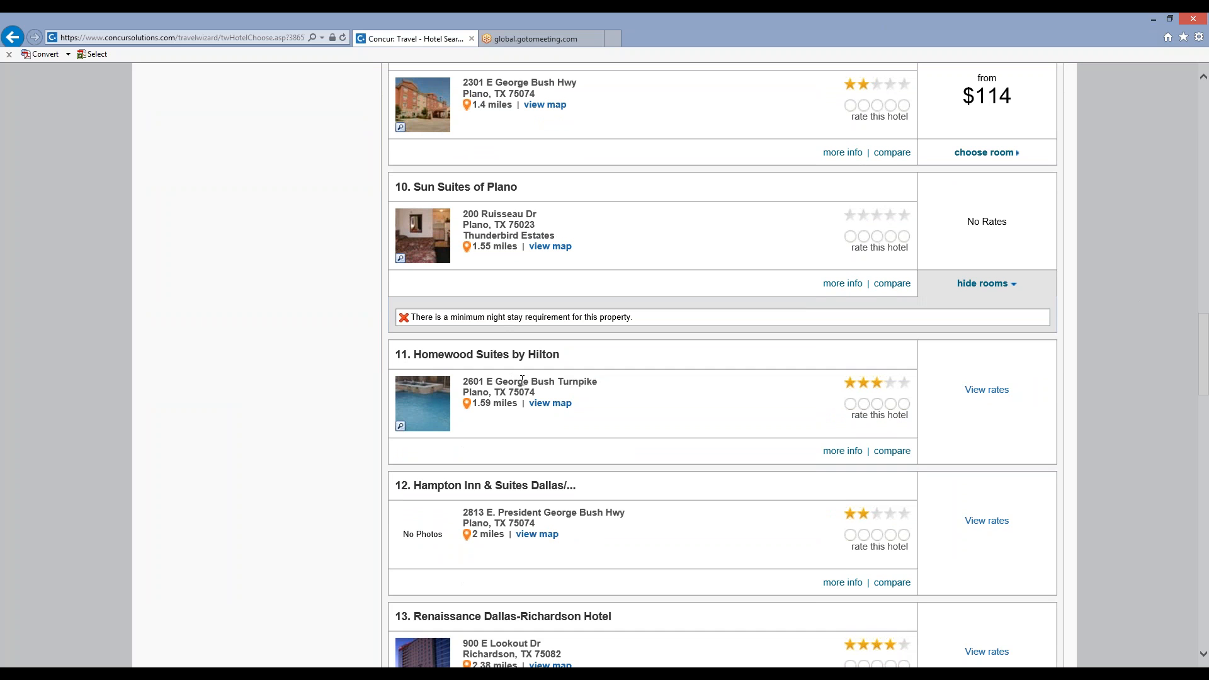
Display the room rates of Homewood Suites by Hilton and select the $164 nonsmoking one-bedroom king suite.
left_click(995, 394)
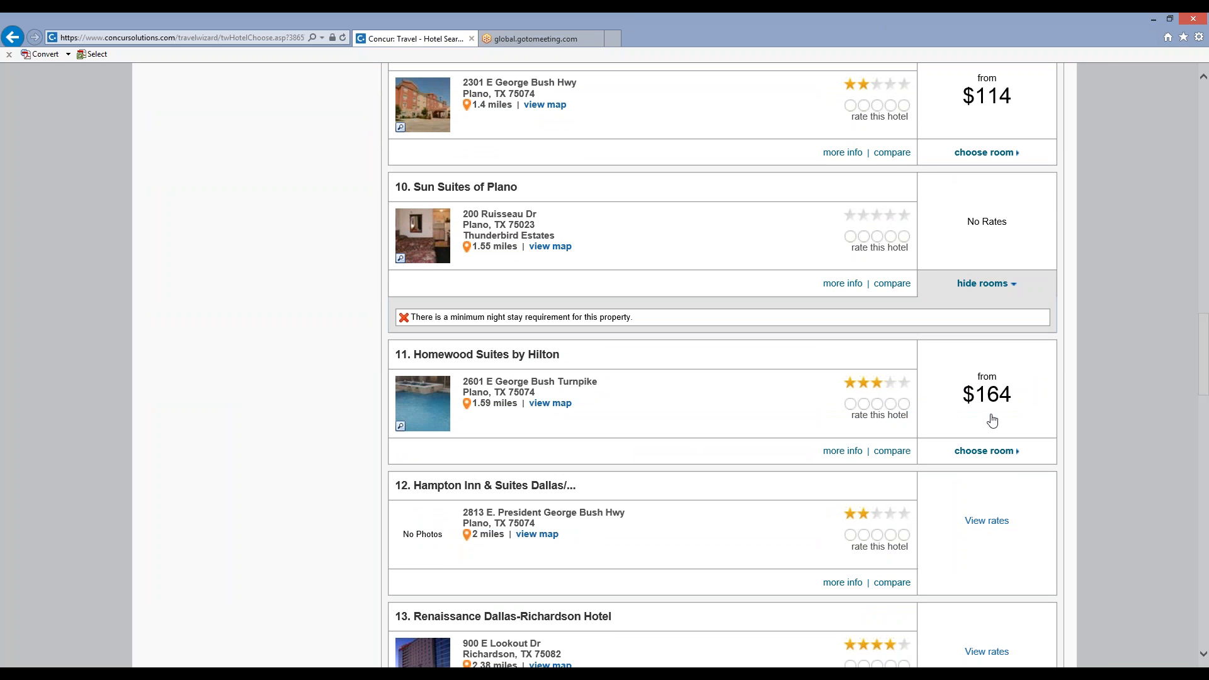
left_click(995, 457)
left_click(987, 451)
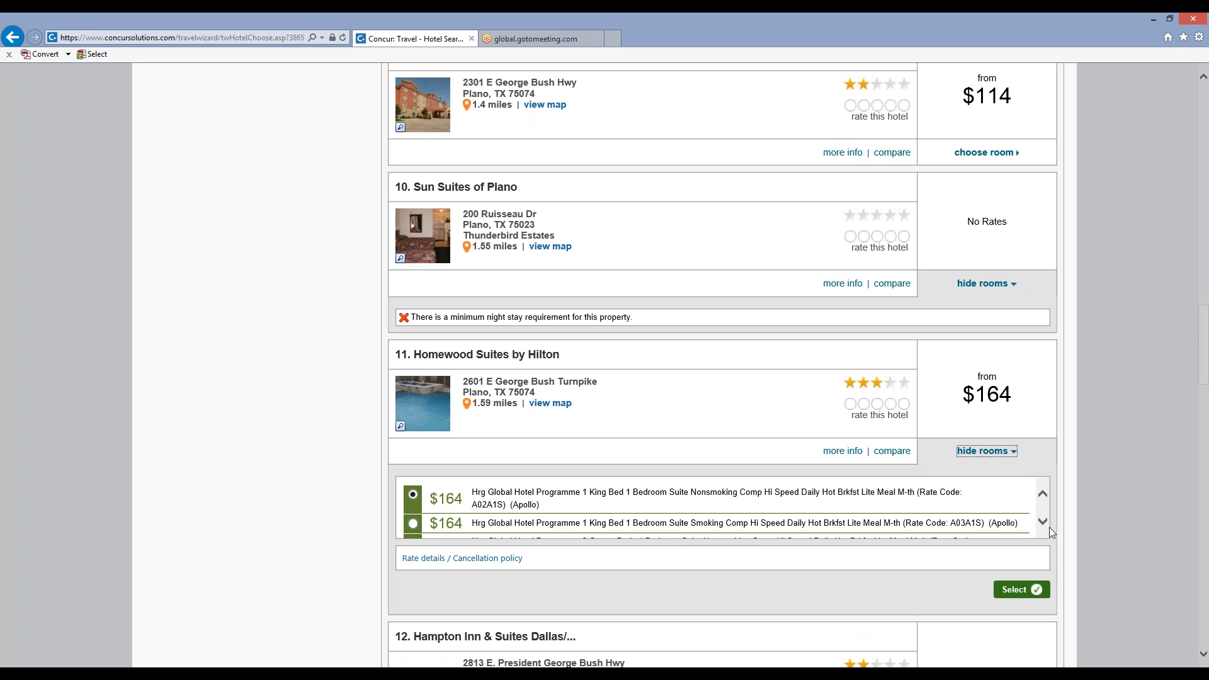
left_click_drag(1042, 524, 1041, 524)
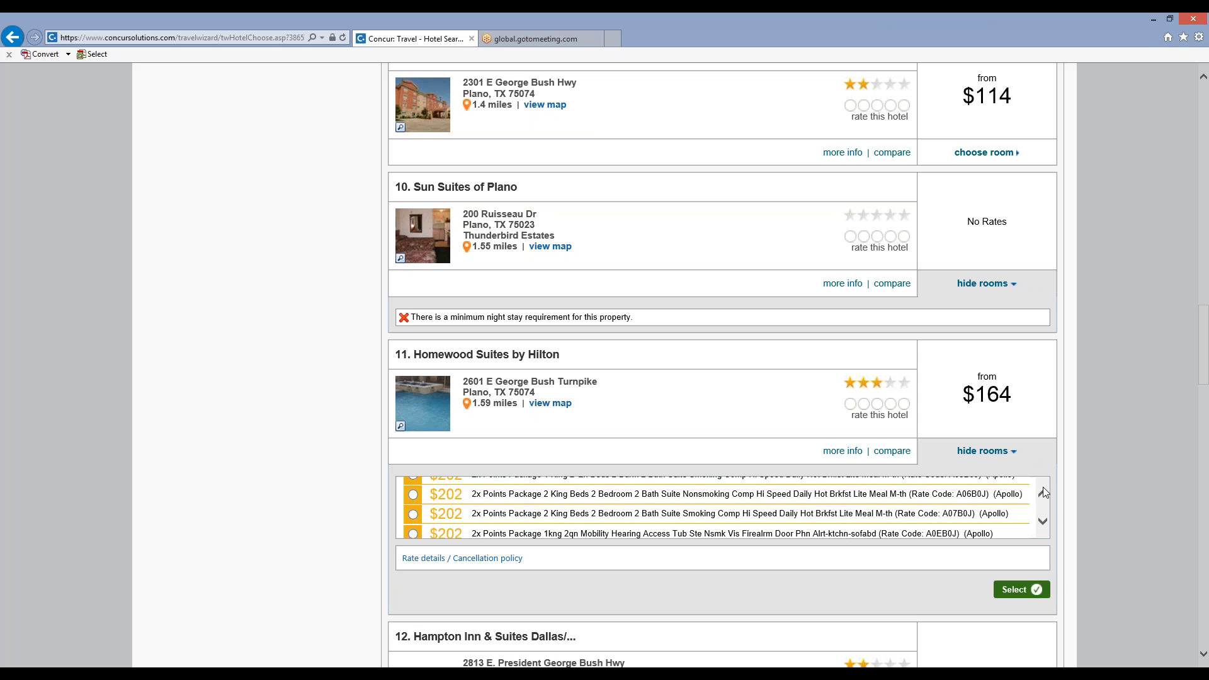
left_click_drag(1043, 492, 1043, 491)
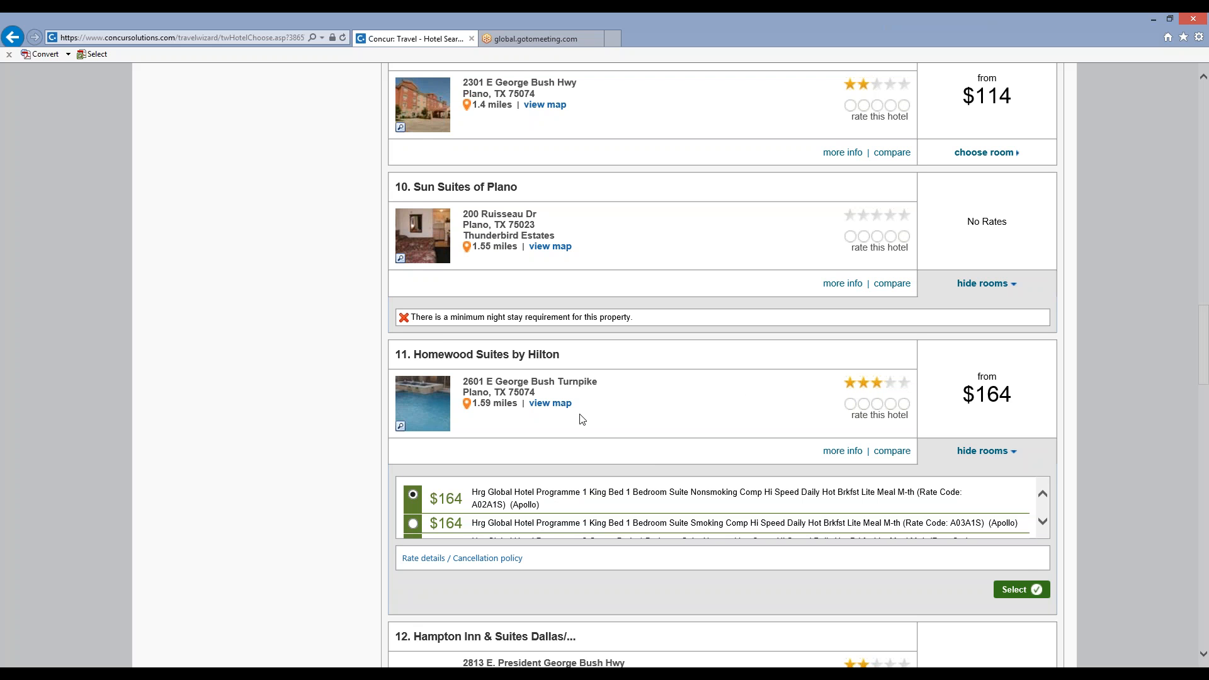
left_click(1010, 592)
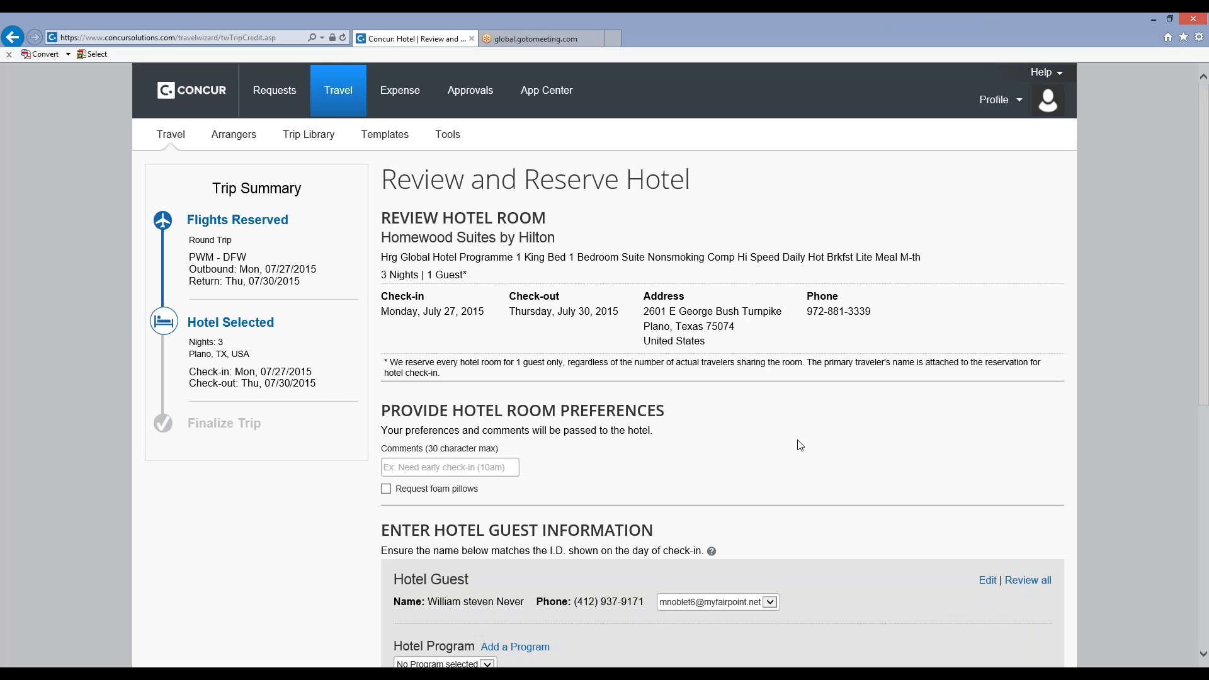
Review the hotel booking details and cancellation policy, agree to the rate rules and reserve the hotel.
scroll(799, 442, "down", 1)
scroll(768, 438, "down", 4)
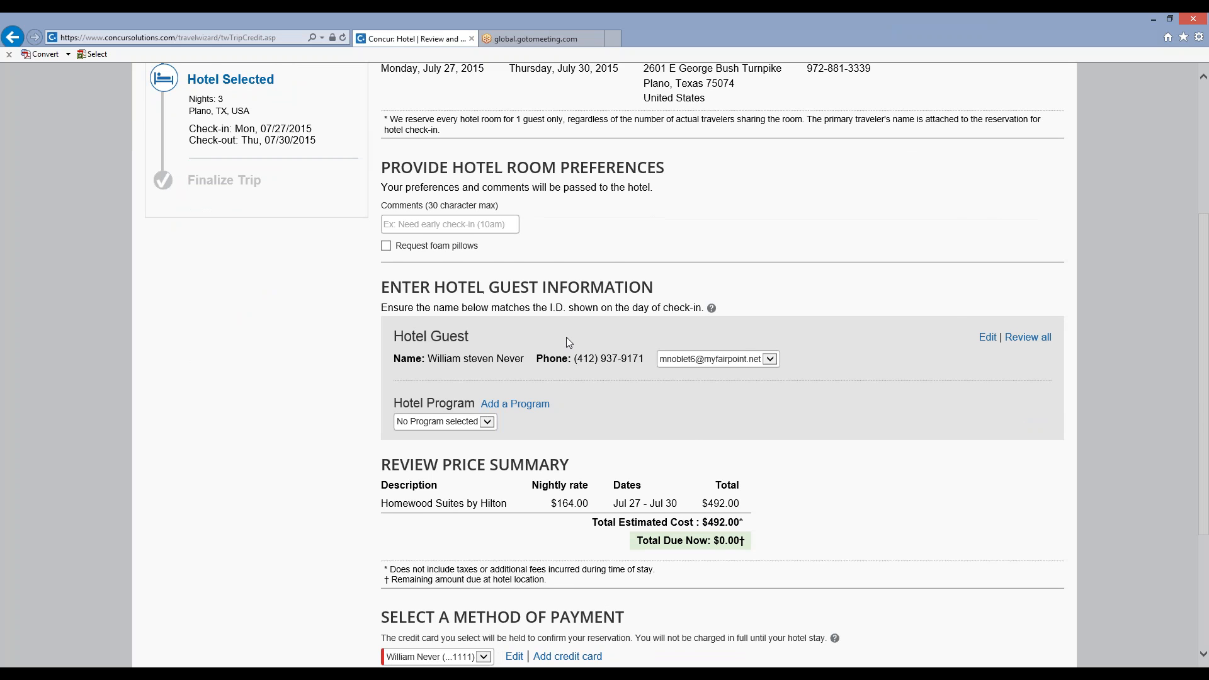
scroll(566, 338, "down", 2)
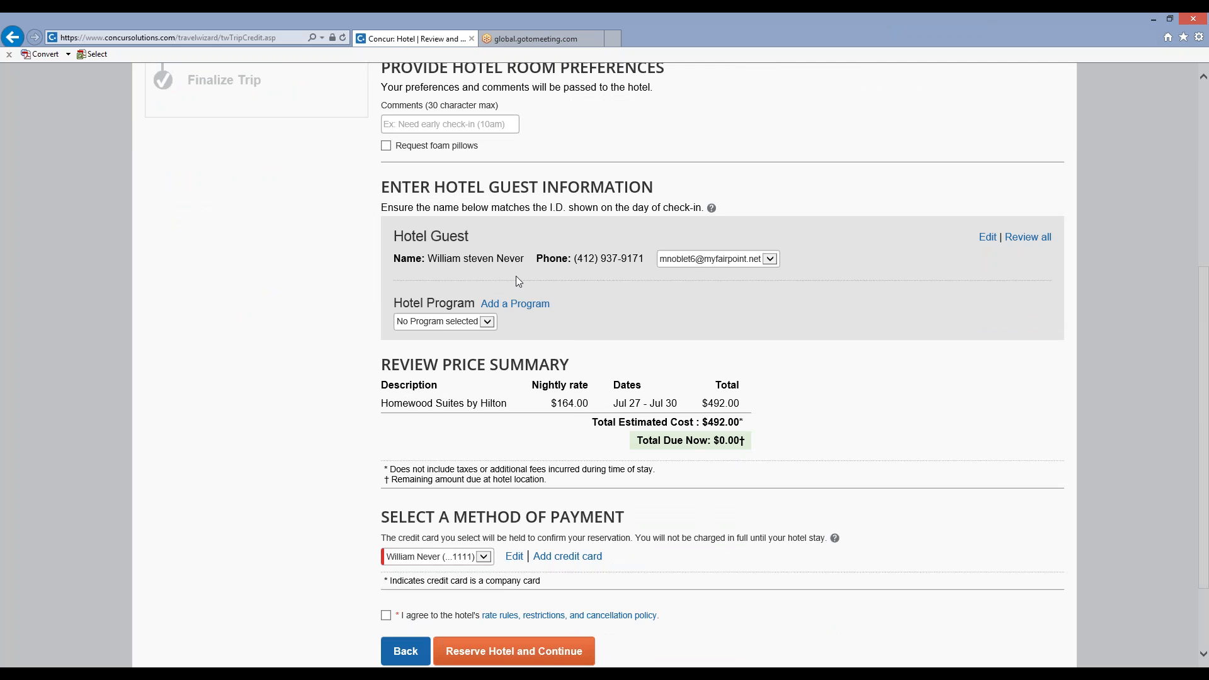
scroll(518, 281, "down", 2)
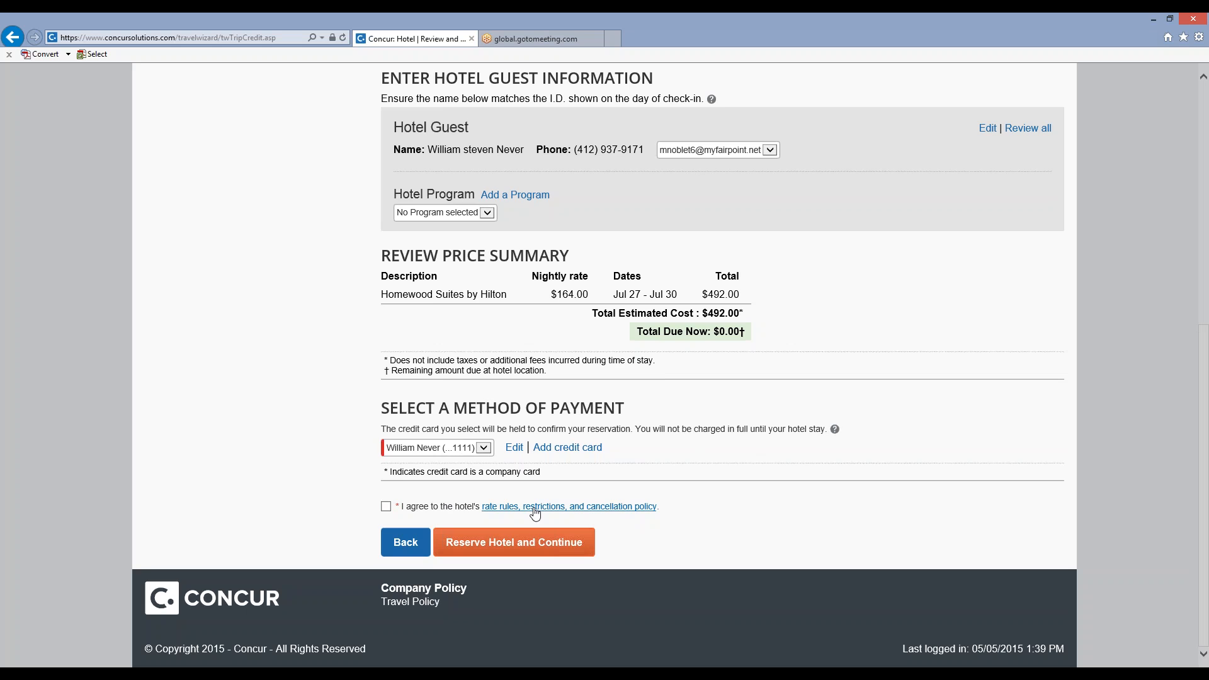
left_click(535, 508)
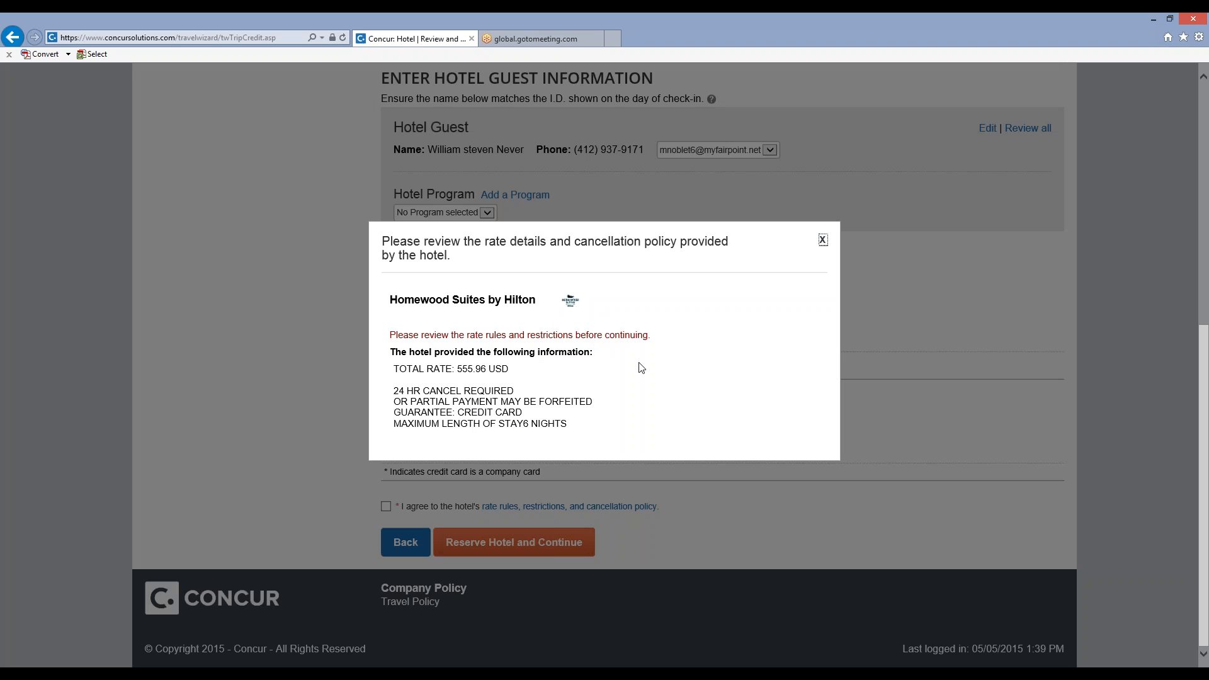
left_click(822, 240)
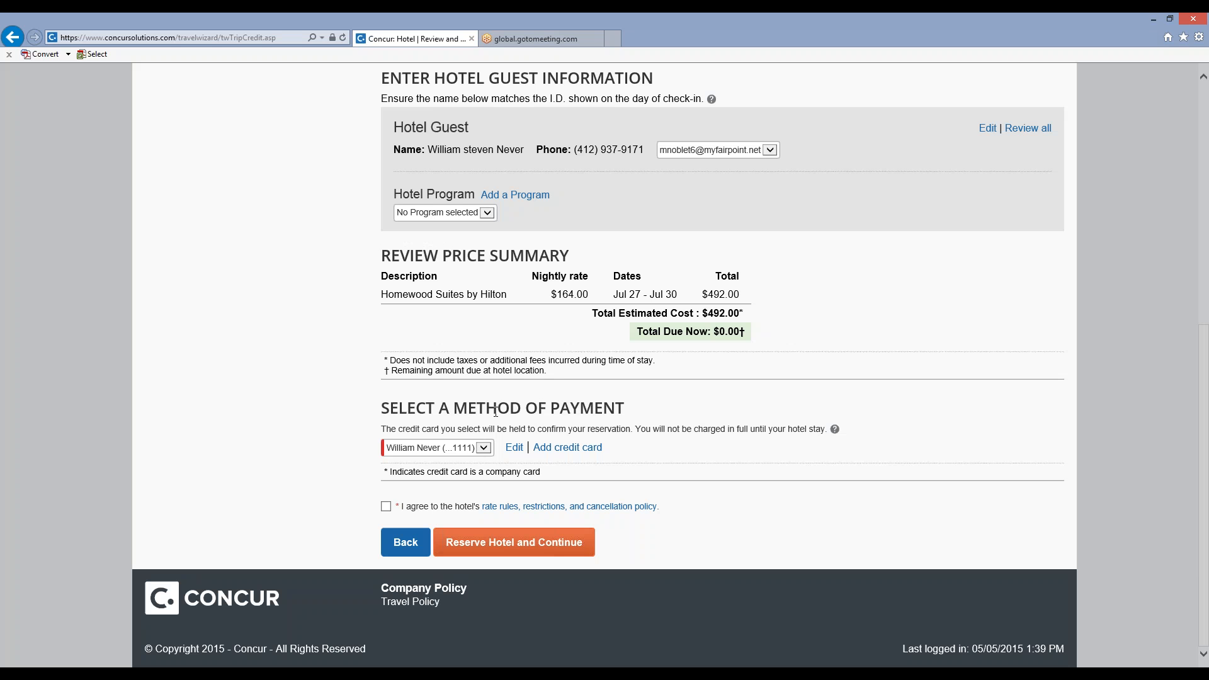
left_click(386, 507)
left_click(457, 555)
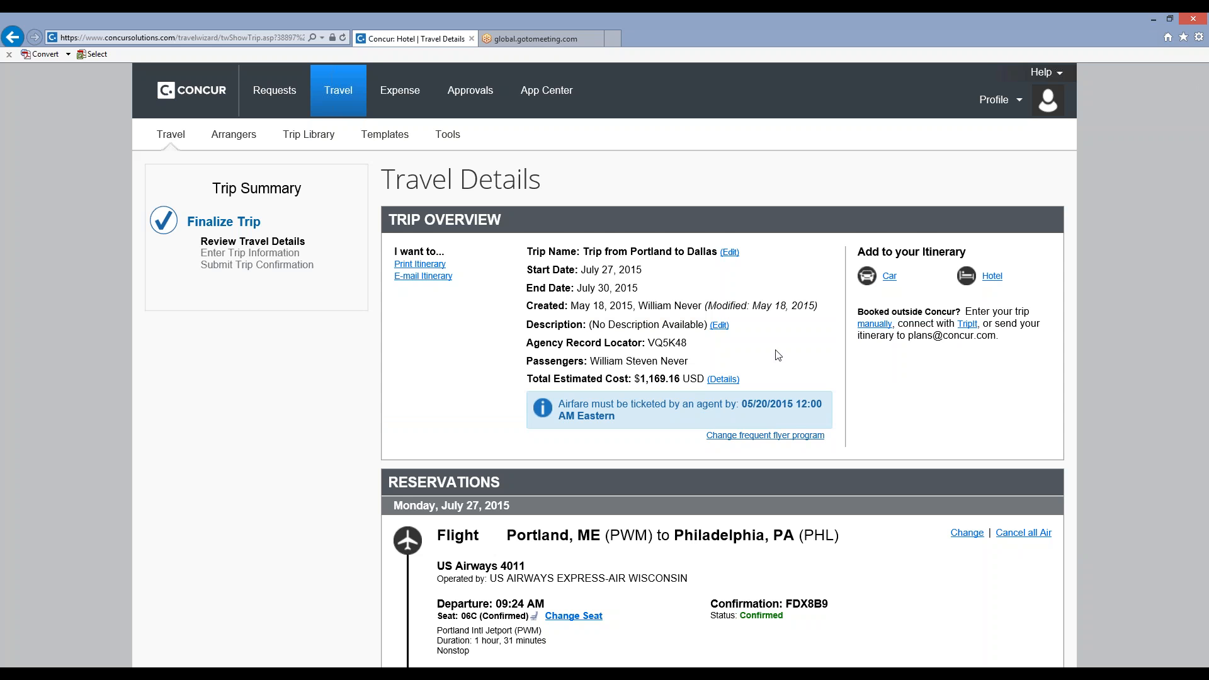
Examine the travel details from the trip overview through the flight and hotel reservations to the total estimated cost and remarks.
scroll(778, 355, "down", 1)
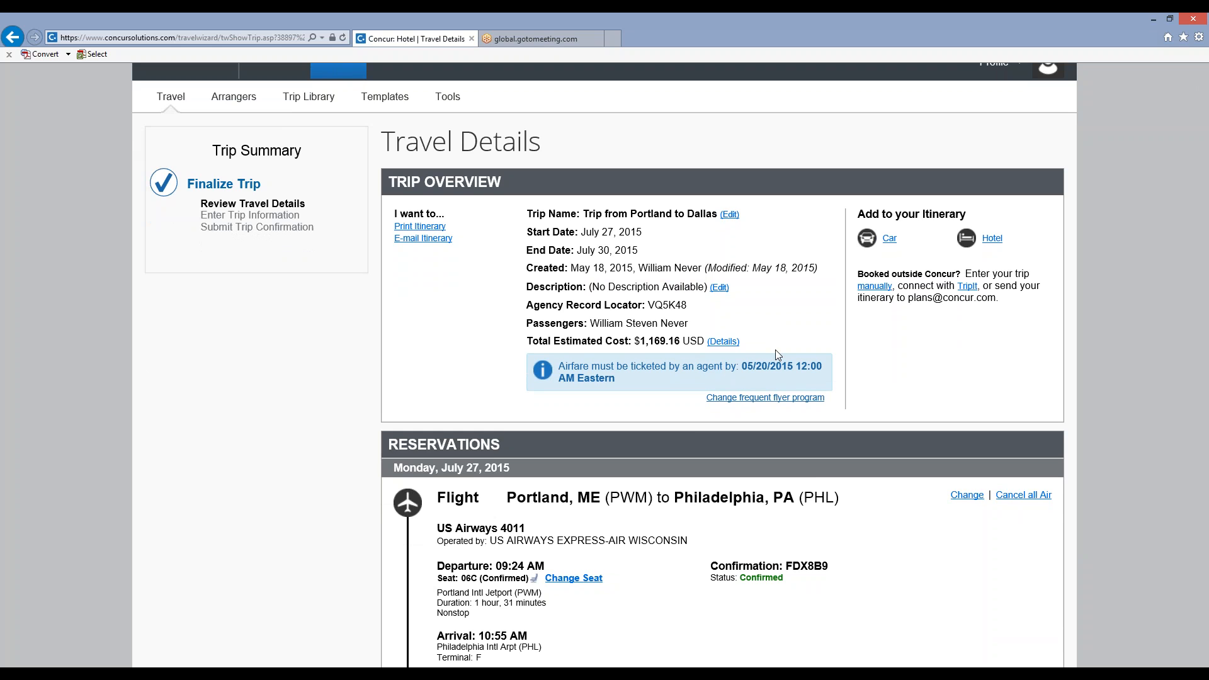
scroll(776, 349, "down", 3)
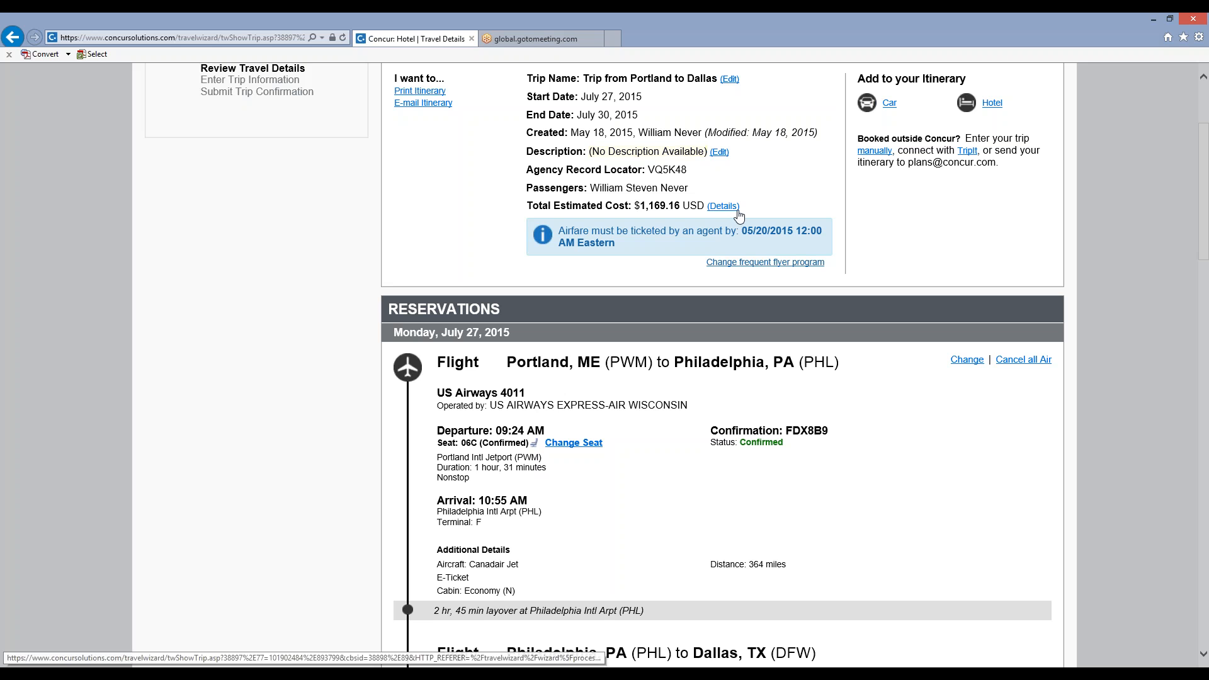
scroll(714, 331, "down", 3)
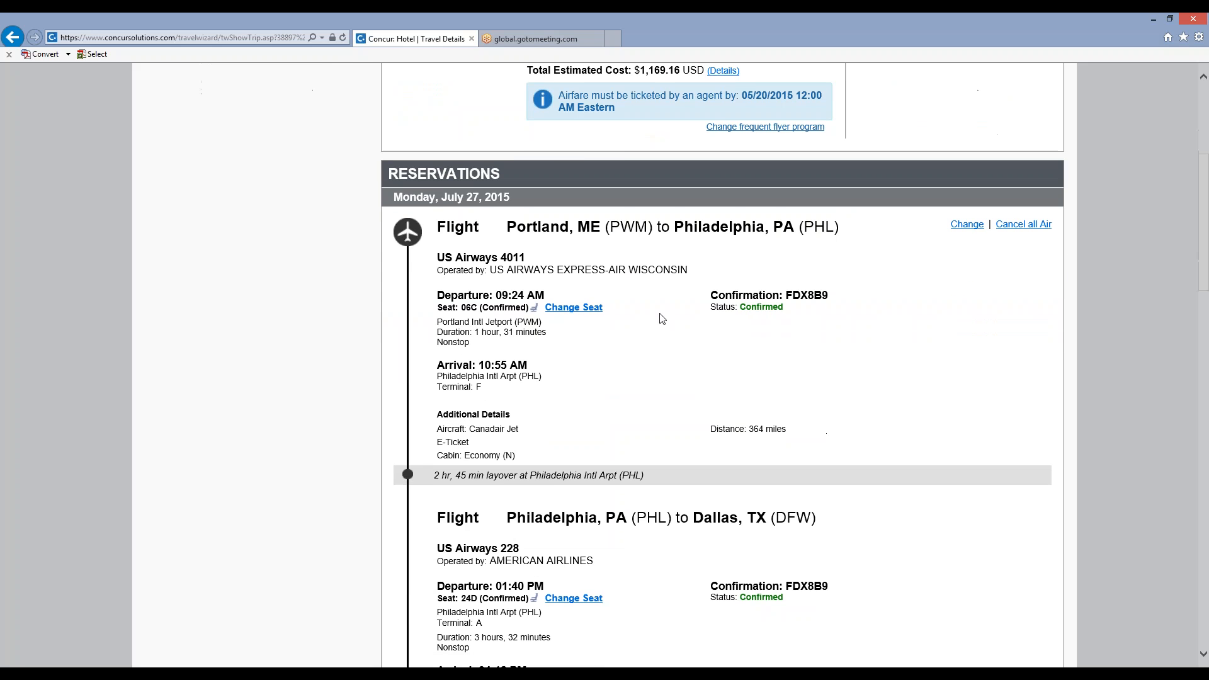
scroll(662, 318, "down", 3)
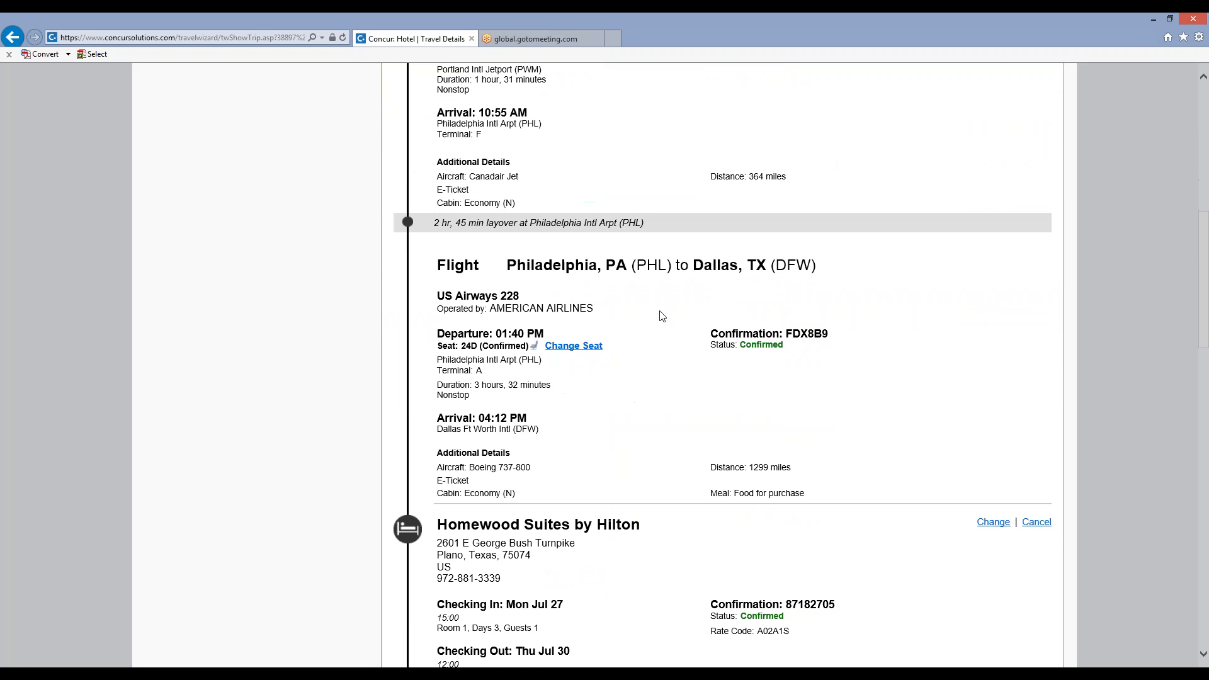
scroll(662, 316, "down", 1)
scroll(662, 315, "up", 1)
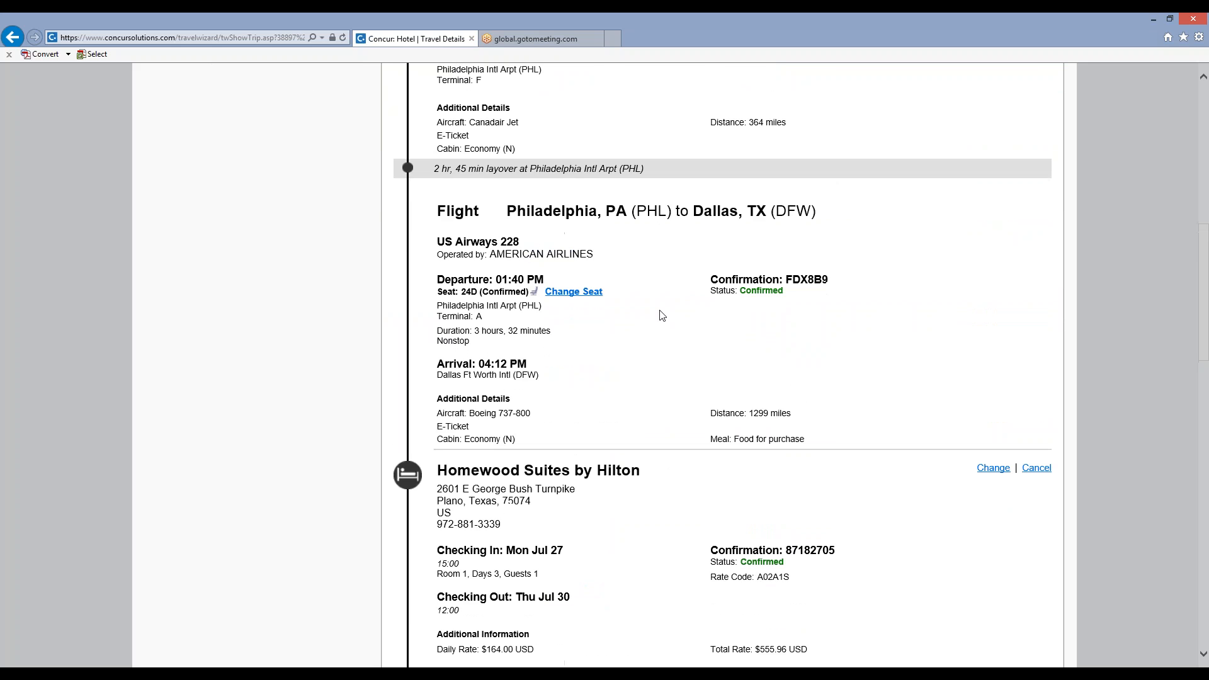
scroll(662, 316, "up", 1)
scroll(662, 315, "down", 4)
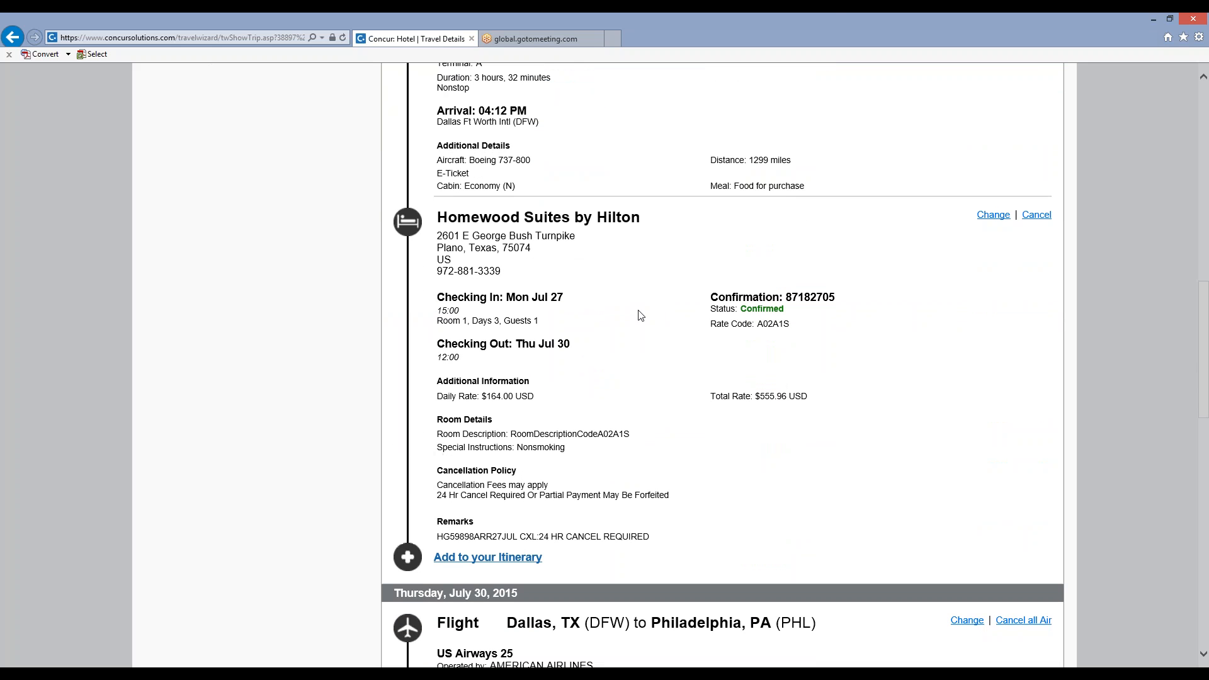
scroll(638, 308, "down", 3)
scroll(639, 308, "down", 4)
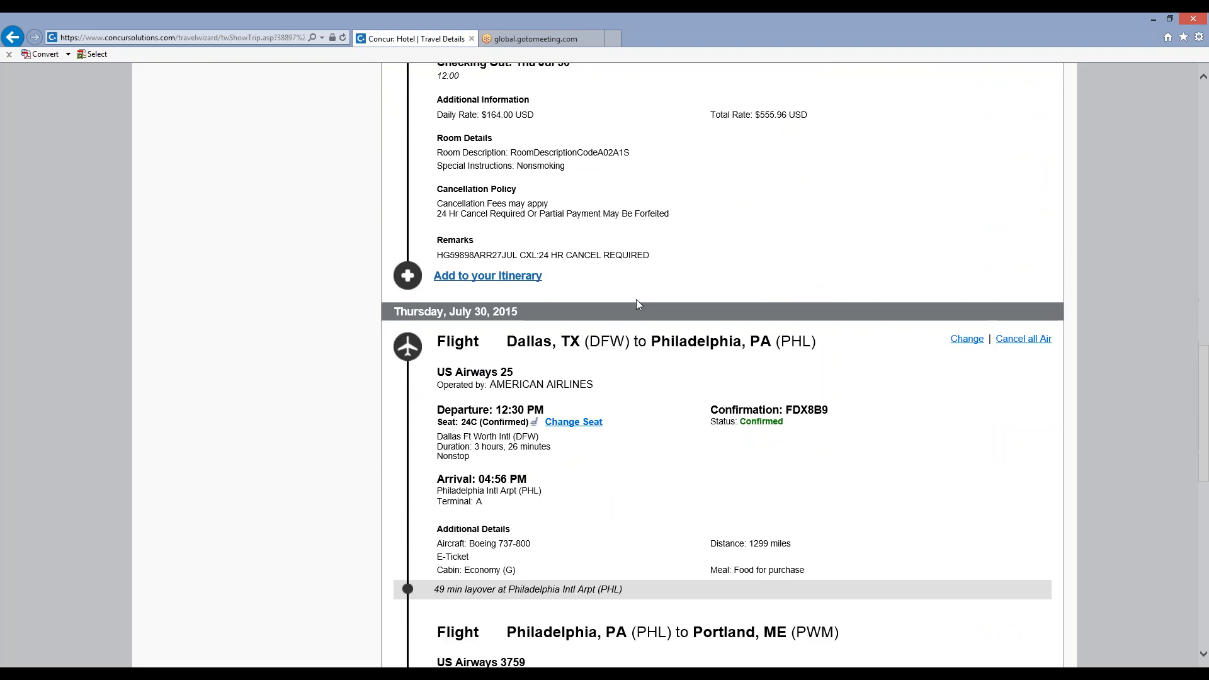
scroll(639, 305, "down", 3)
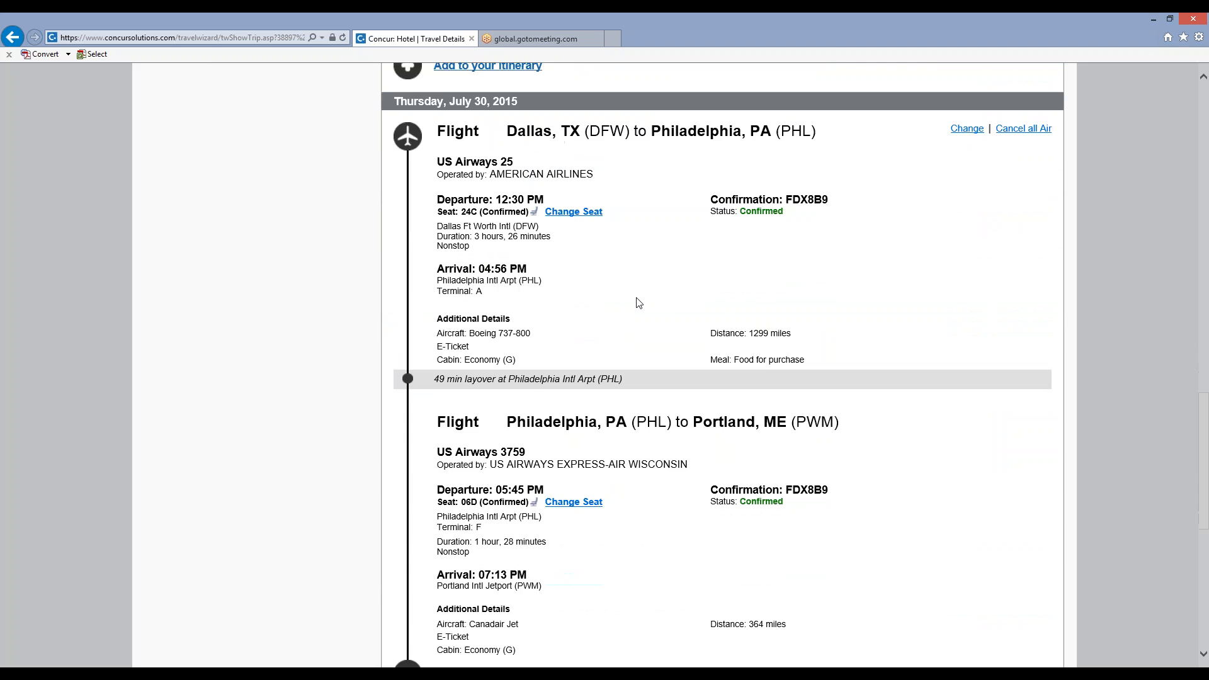
scroll(638, 303, "down", 3)
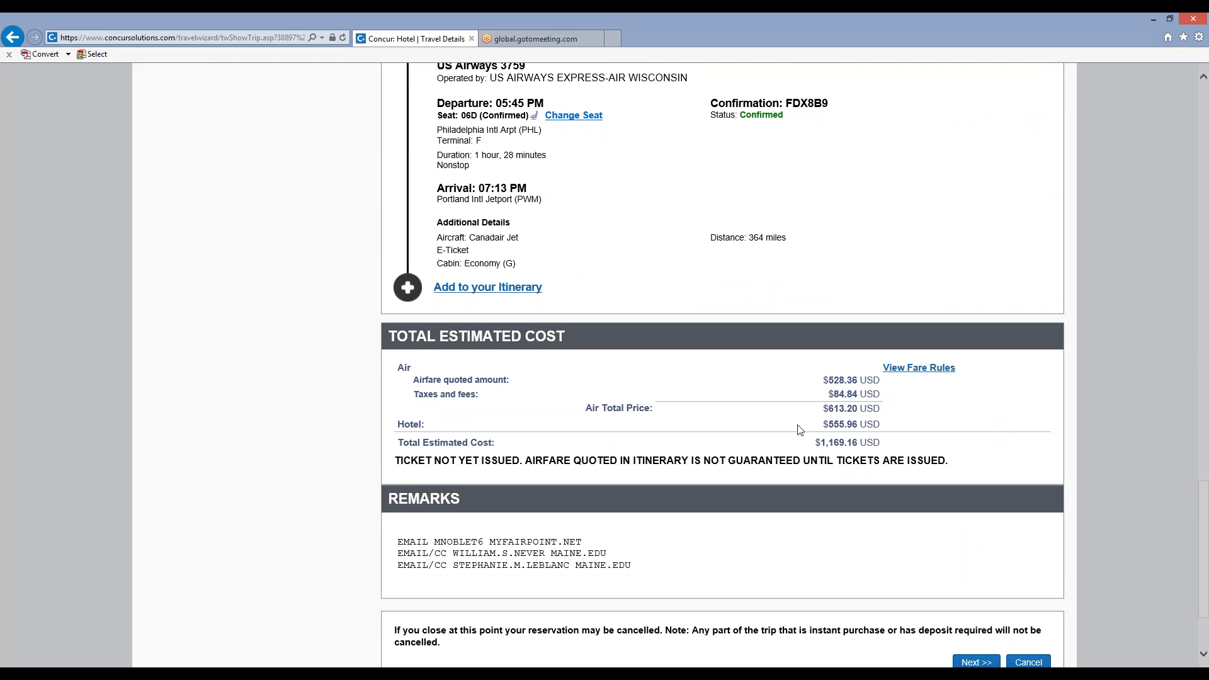
scroll(798, 429, "down", 3)
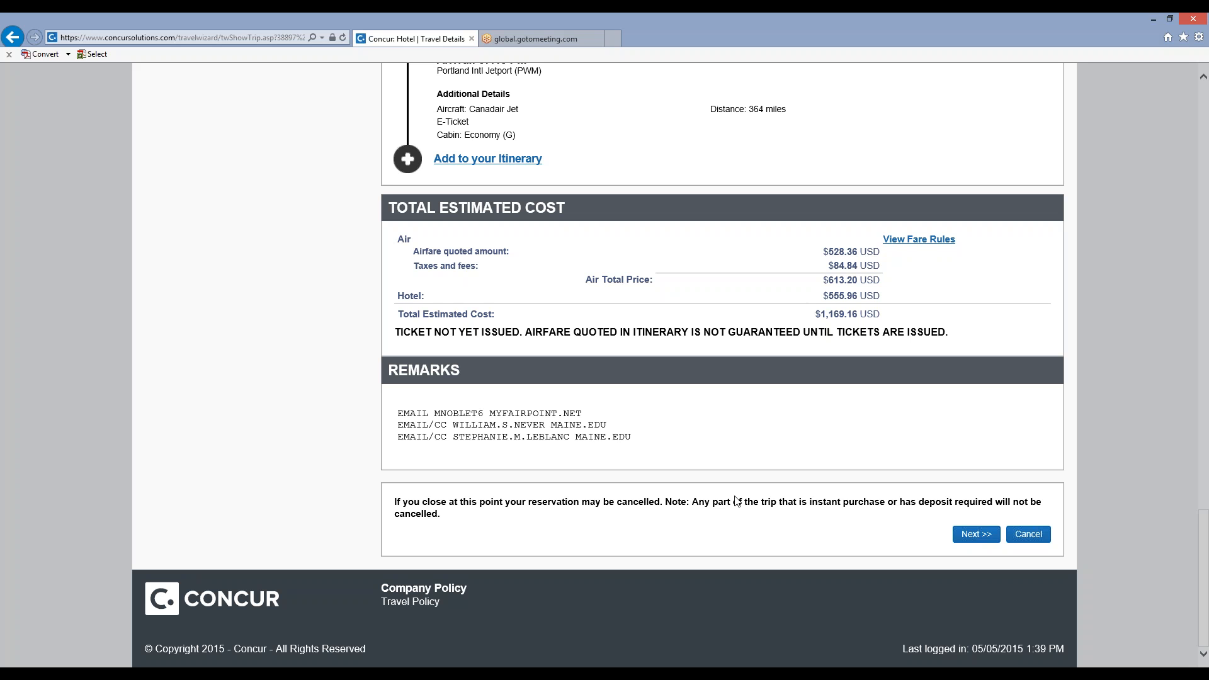
Continue to the trip booking information and enter the trip description "conference in dallas".
left_click(964, 532)
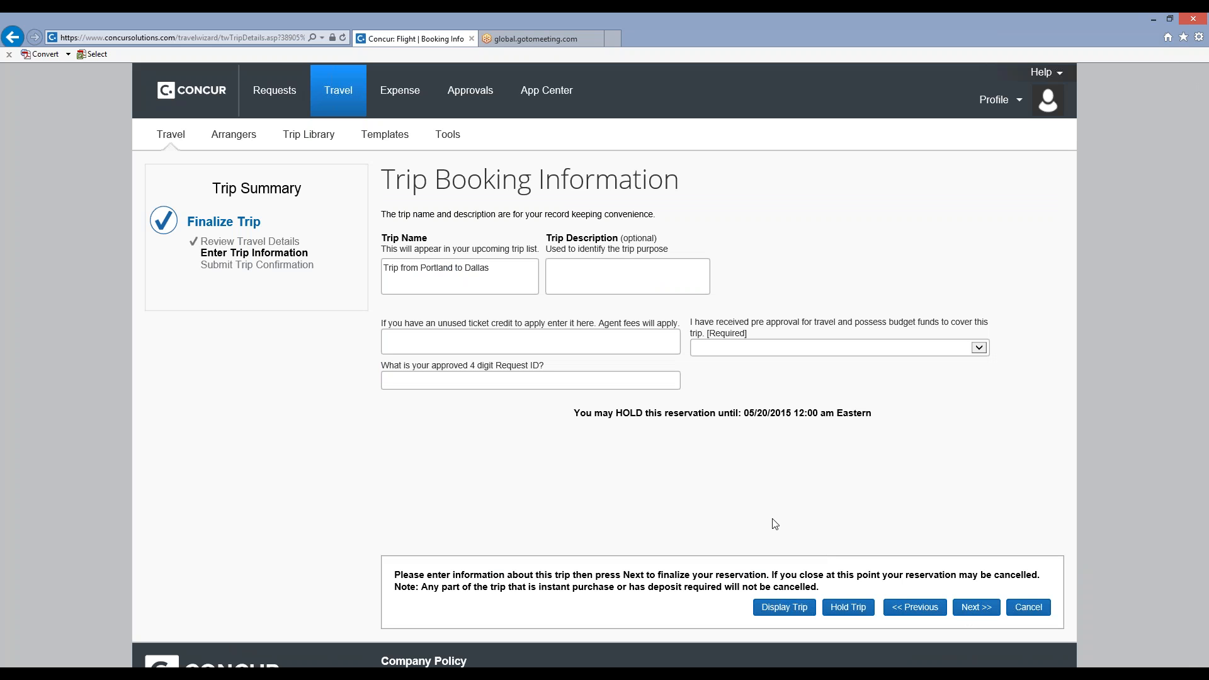
left_click(565, 266)
type("con")
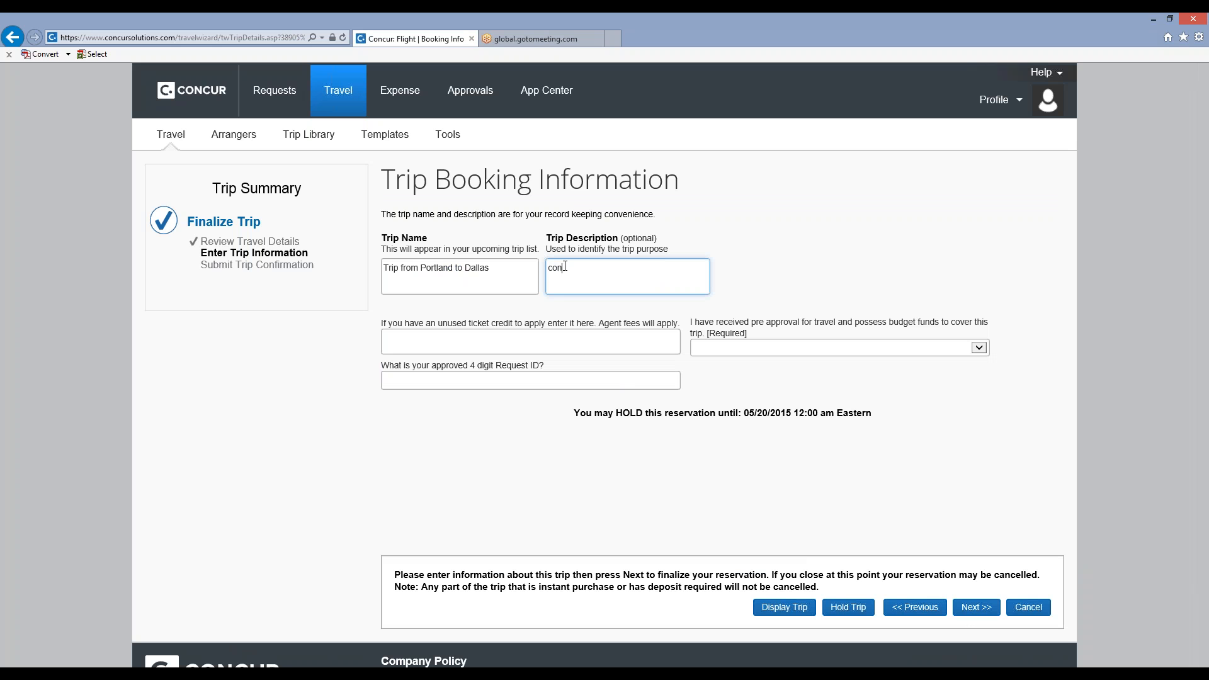
type("ference in dallas")
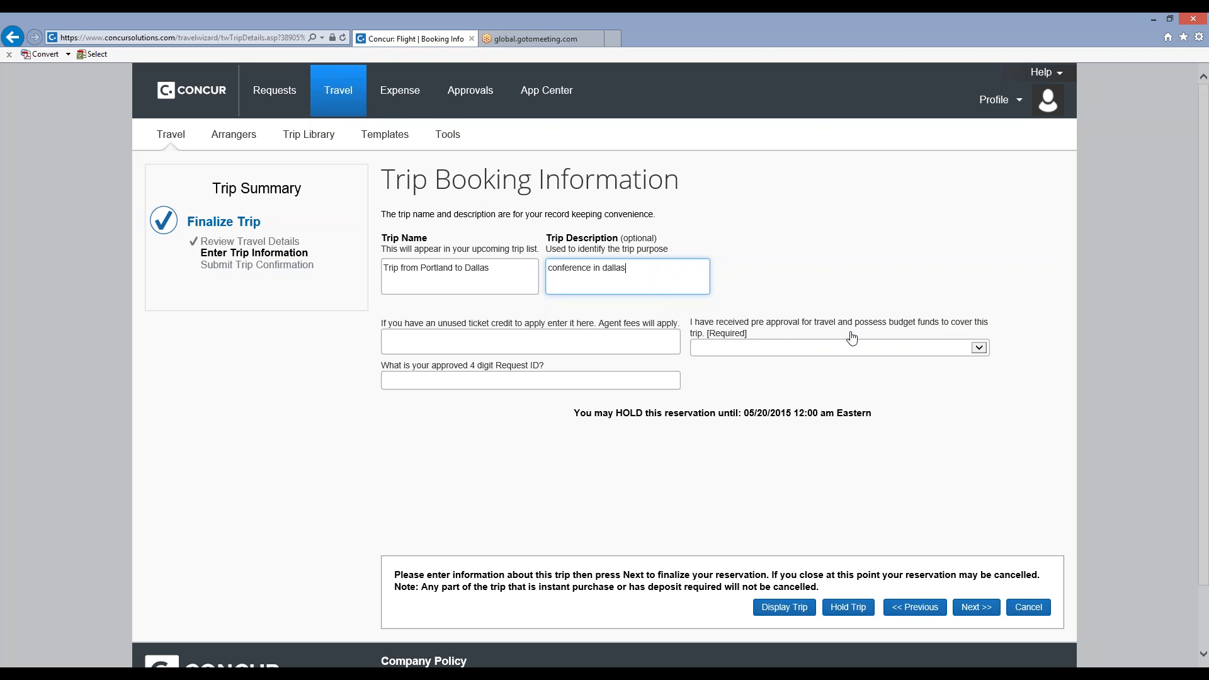
Answer Yes to having pre-approval and budget funds, fill in the approved request ID and place the trip on hold.
left_click(980, 348)
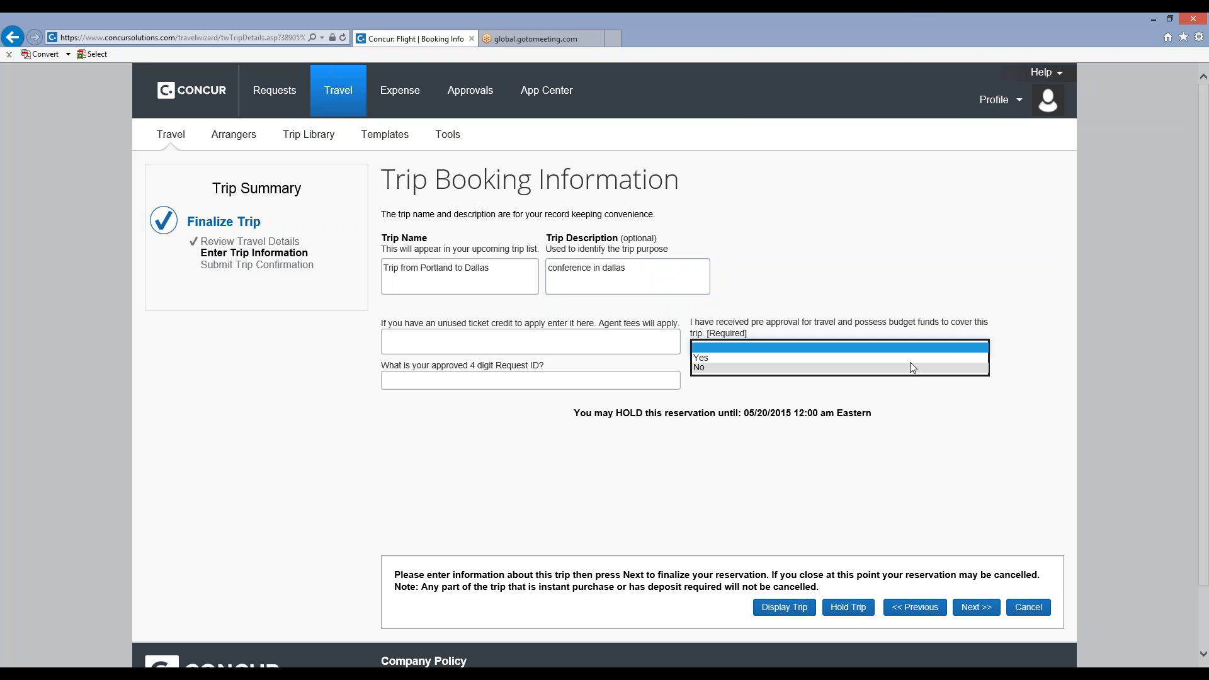
left_click(881, 357)
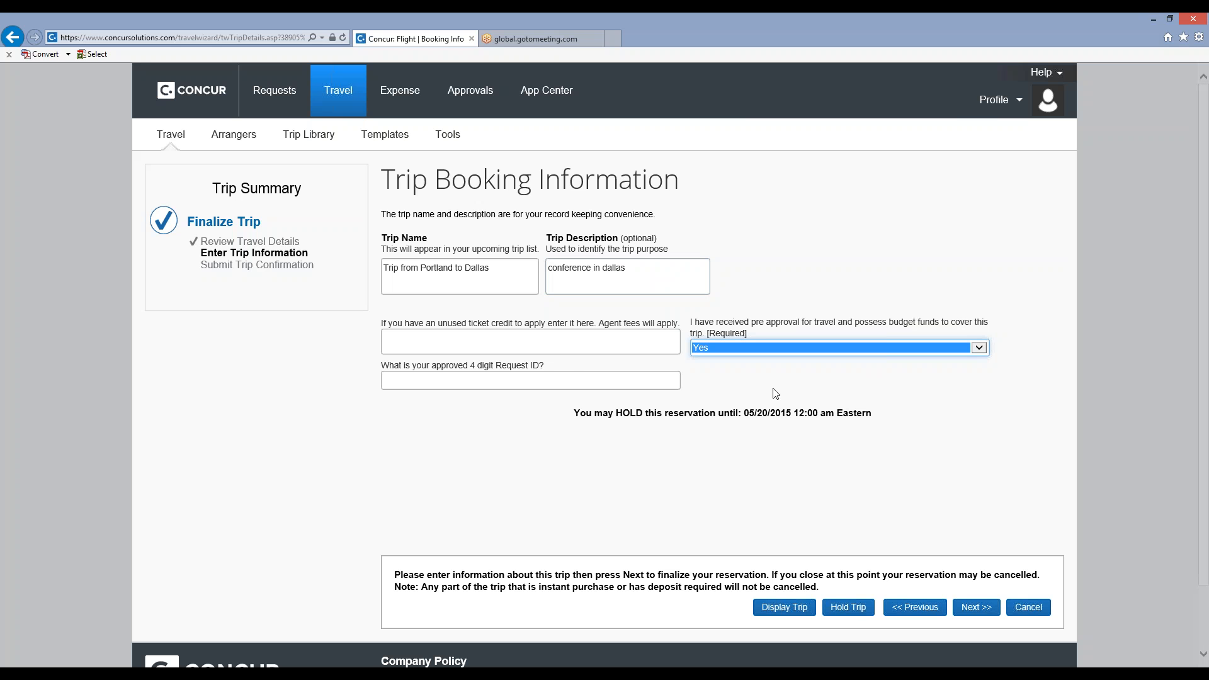
left_click(567, 378)
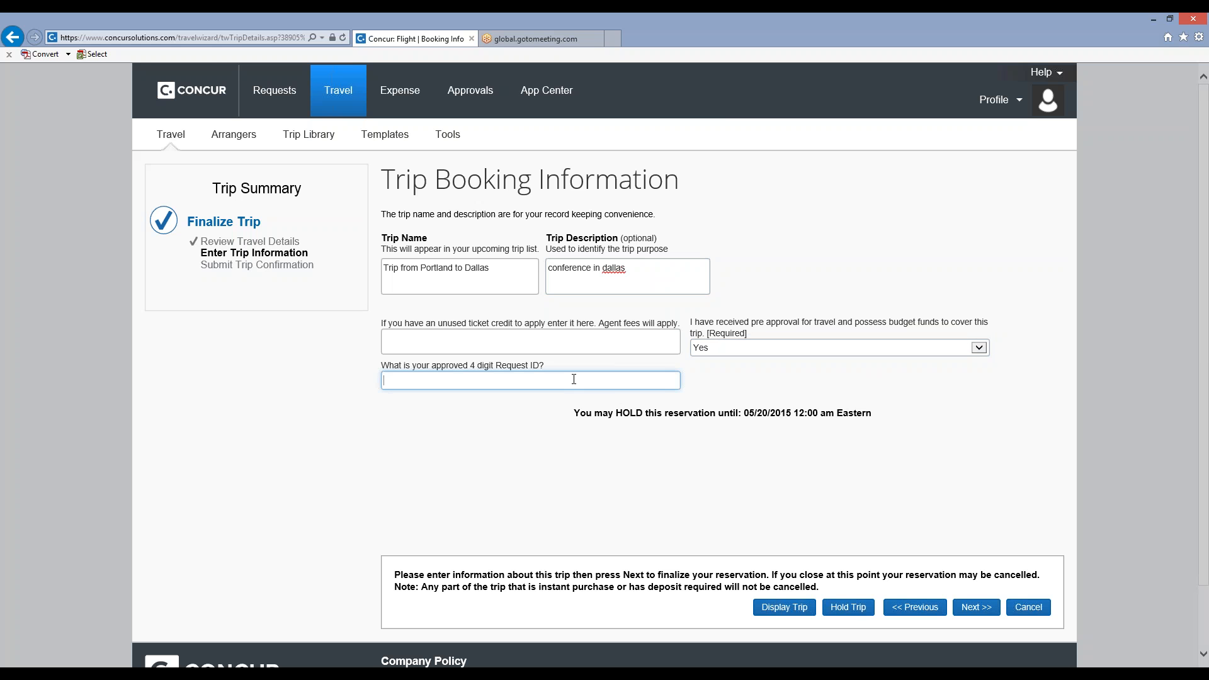
type("##DW")
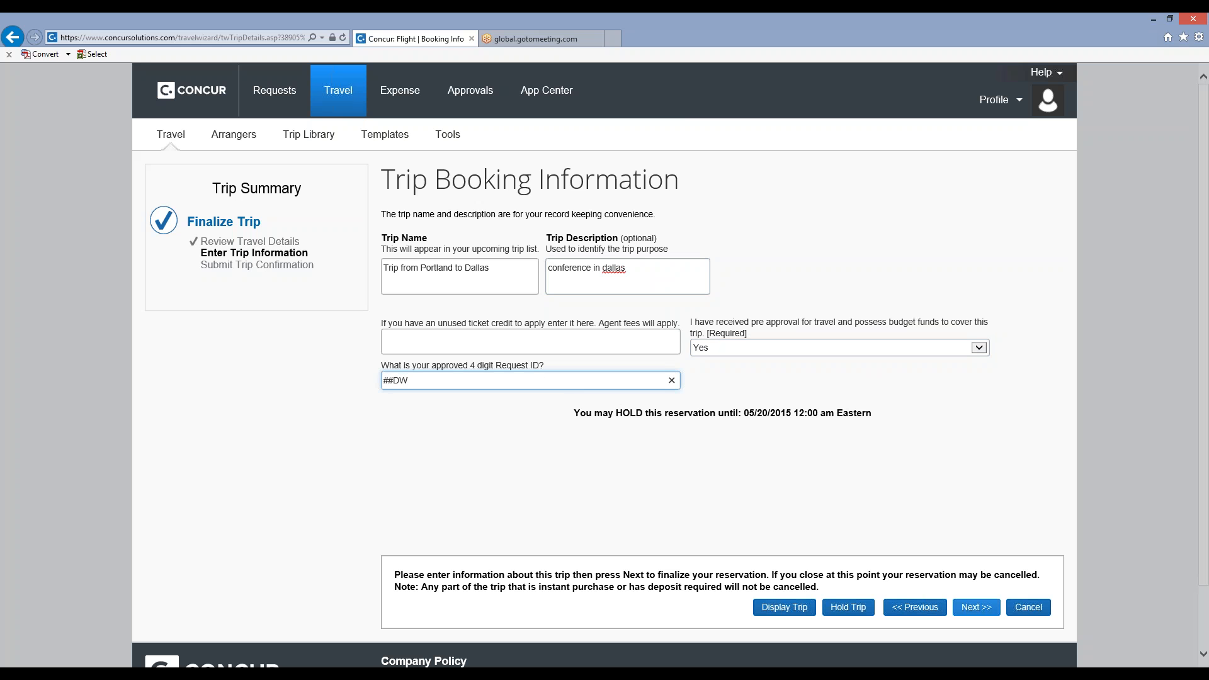
left_click(847, 615)
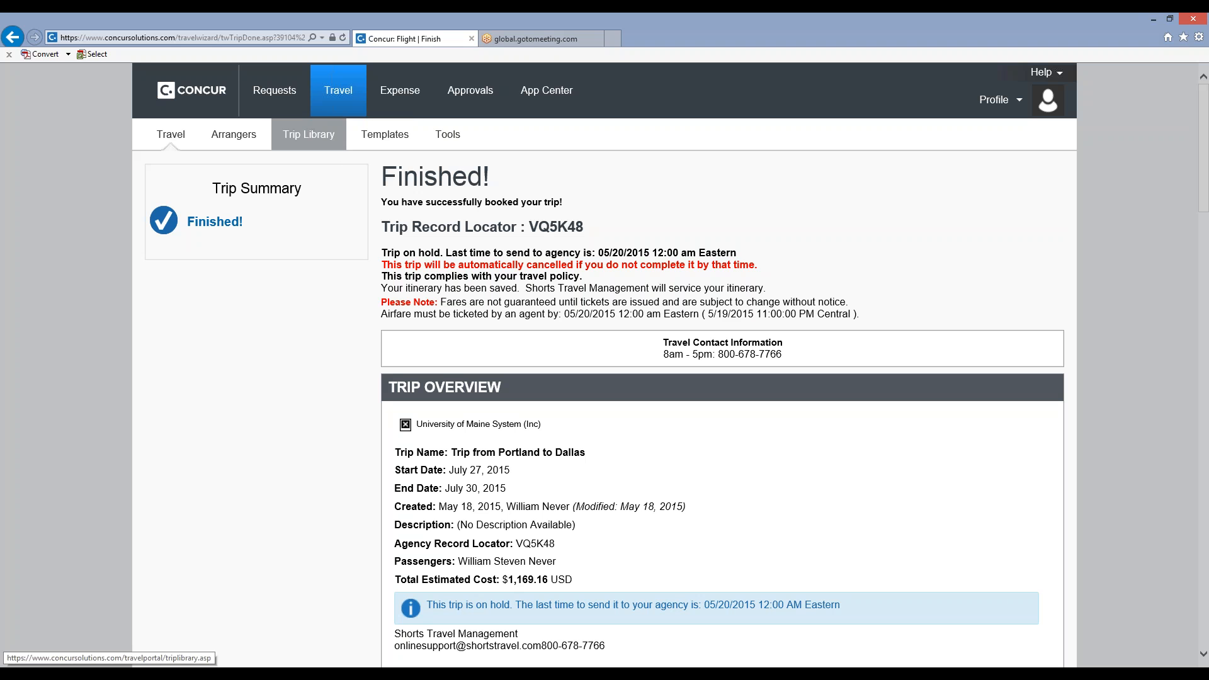
View the Portland to Dallas trip in the Trip Library and return to the travel home page.
left_click(315, 138)
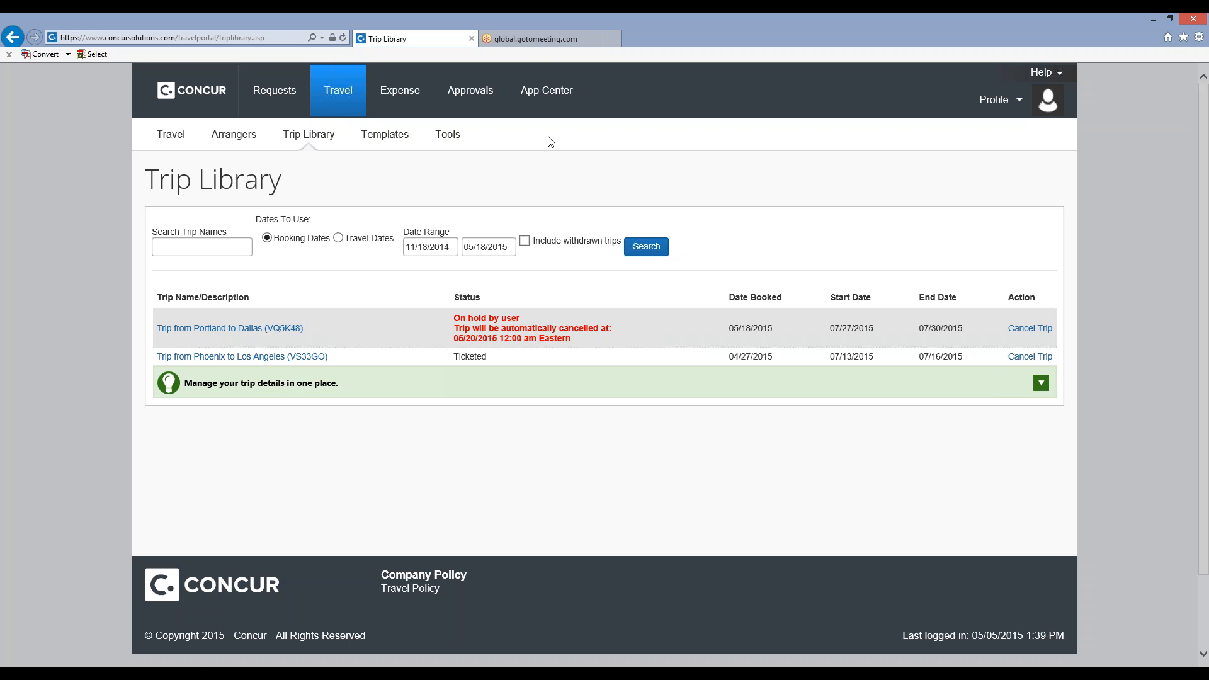
left_click(349, 104)
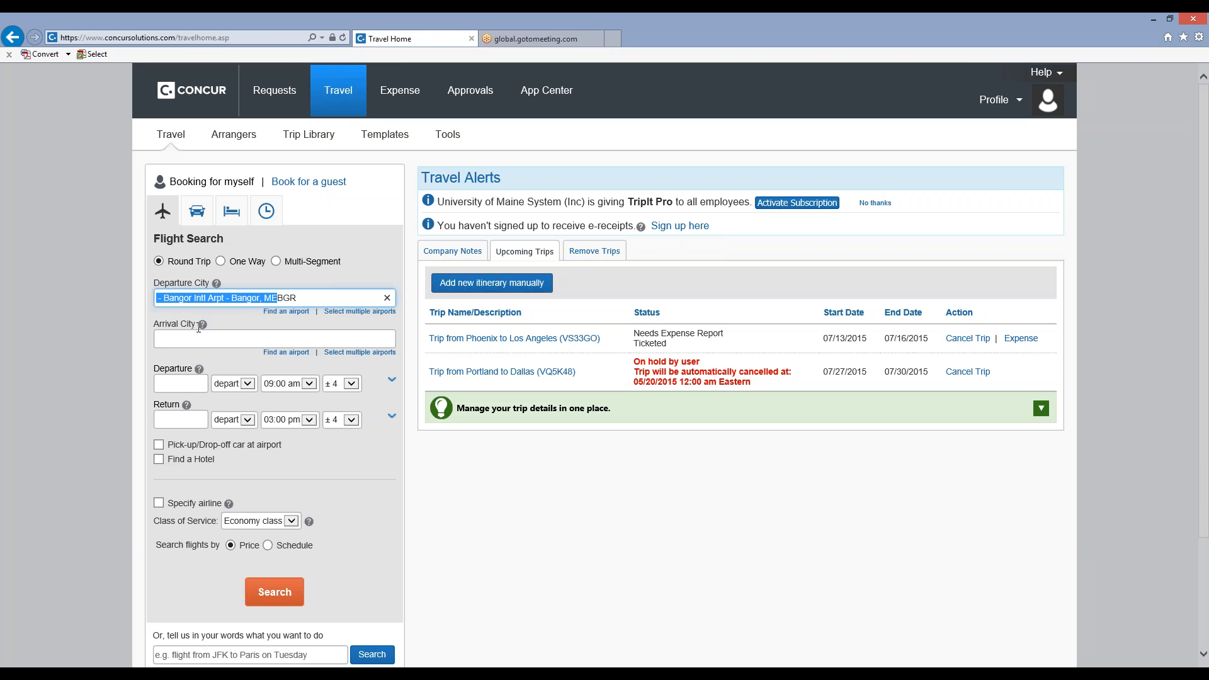
Try to enter New York by name as the departure city in the flight search.
left_click(387, 298)
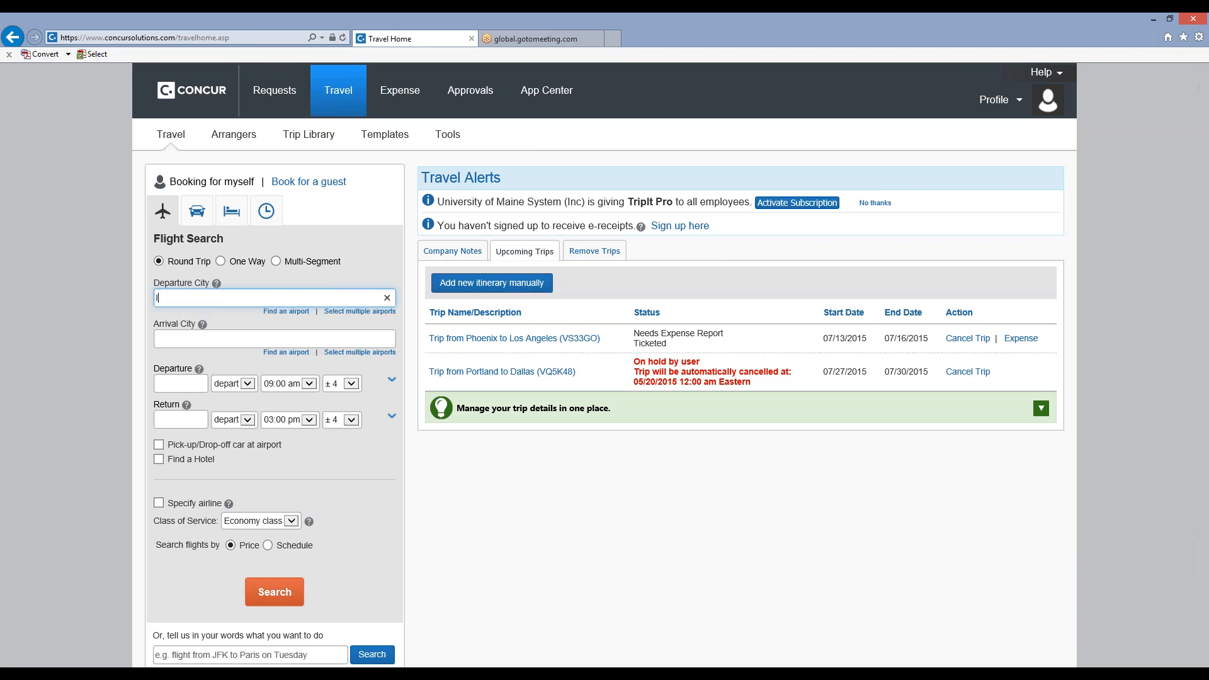
type("lgd")
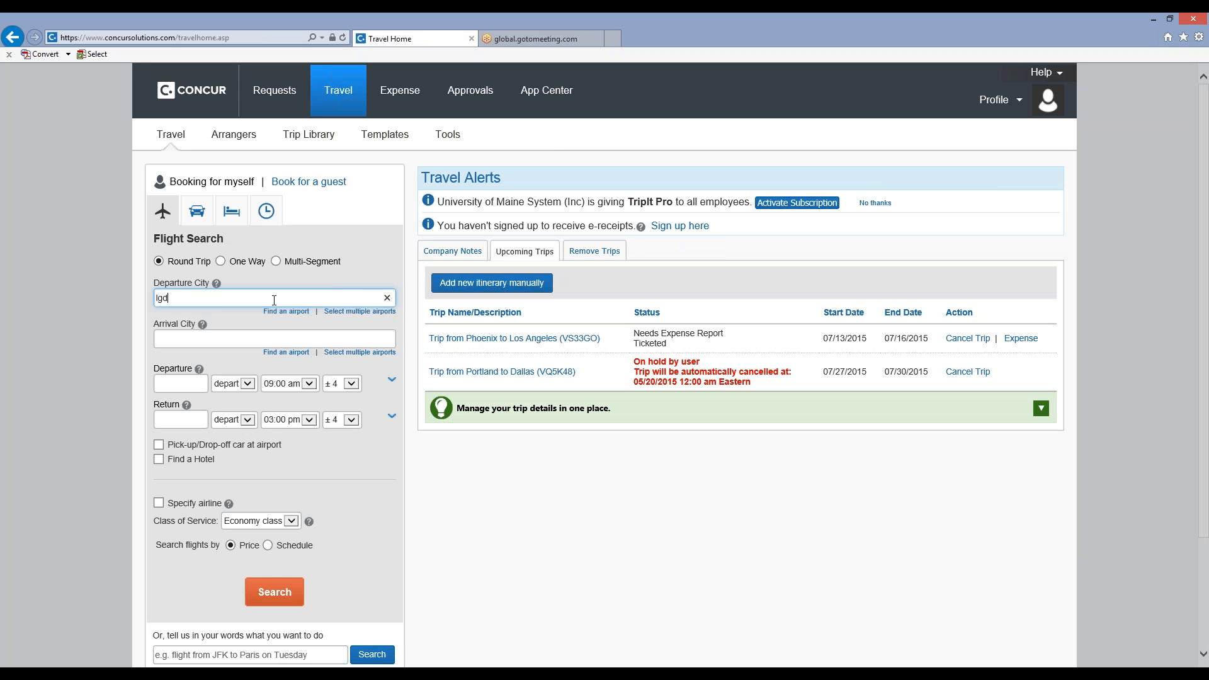
key("BackSpace")
key("BackSpace")
key("BackSpace")
type("new")
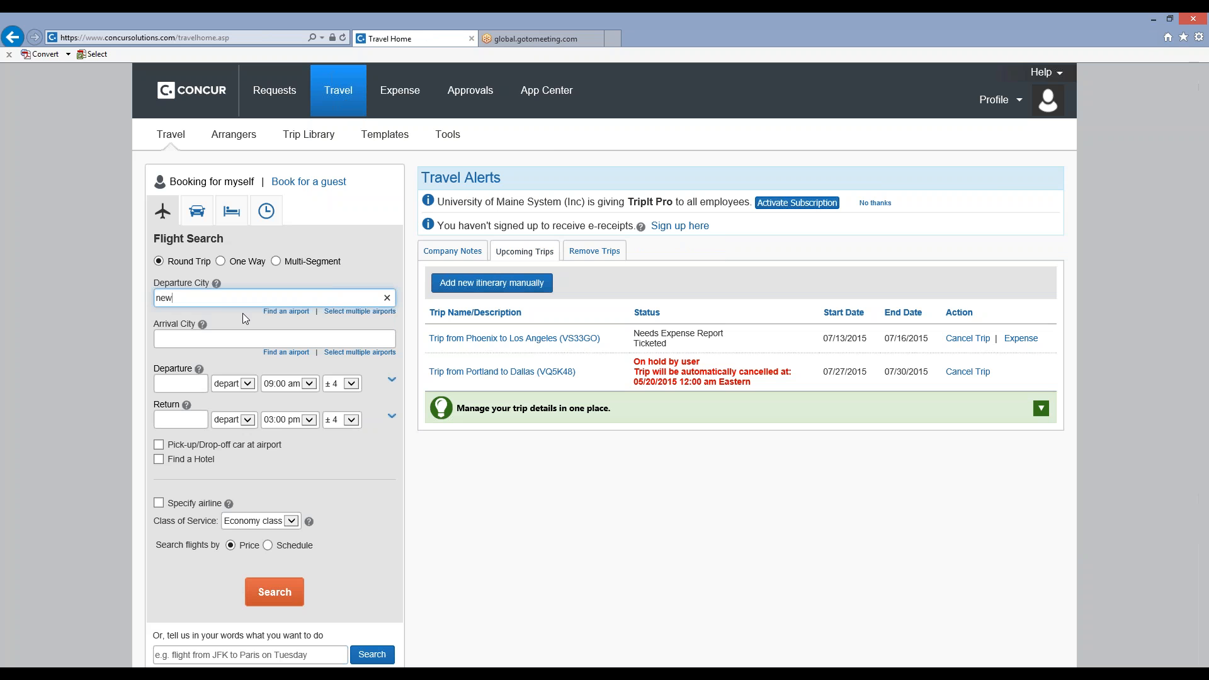
type(" york")
left_click(387, 297)
type("new you")
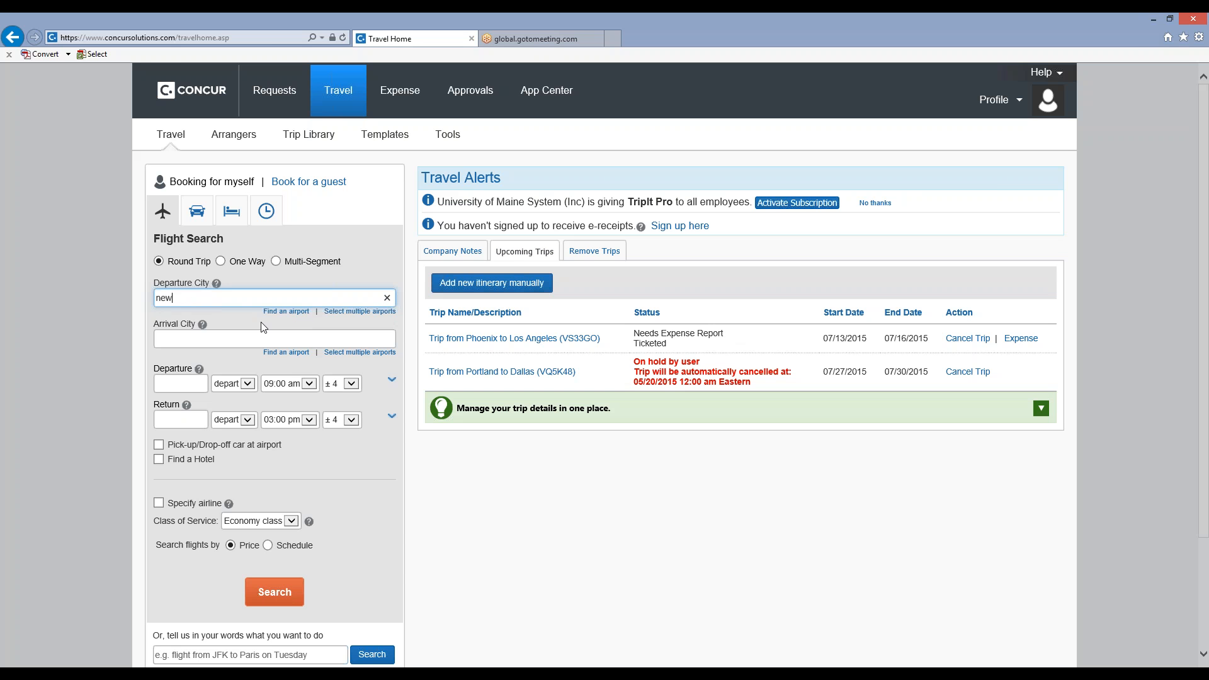
type("r")
key("BackSpace")
type("k")
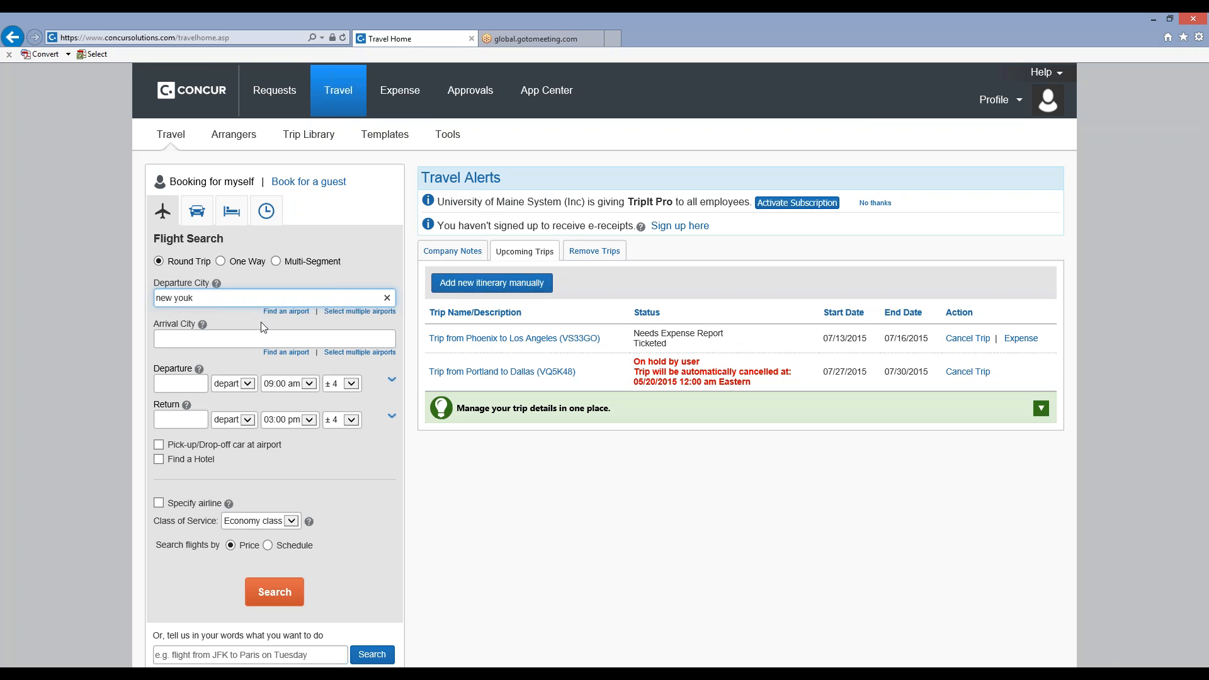
Look up departure airports within 99 miles of the reference point "new york" with the airport finder.
left_click(270, 312)
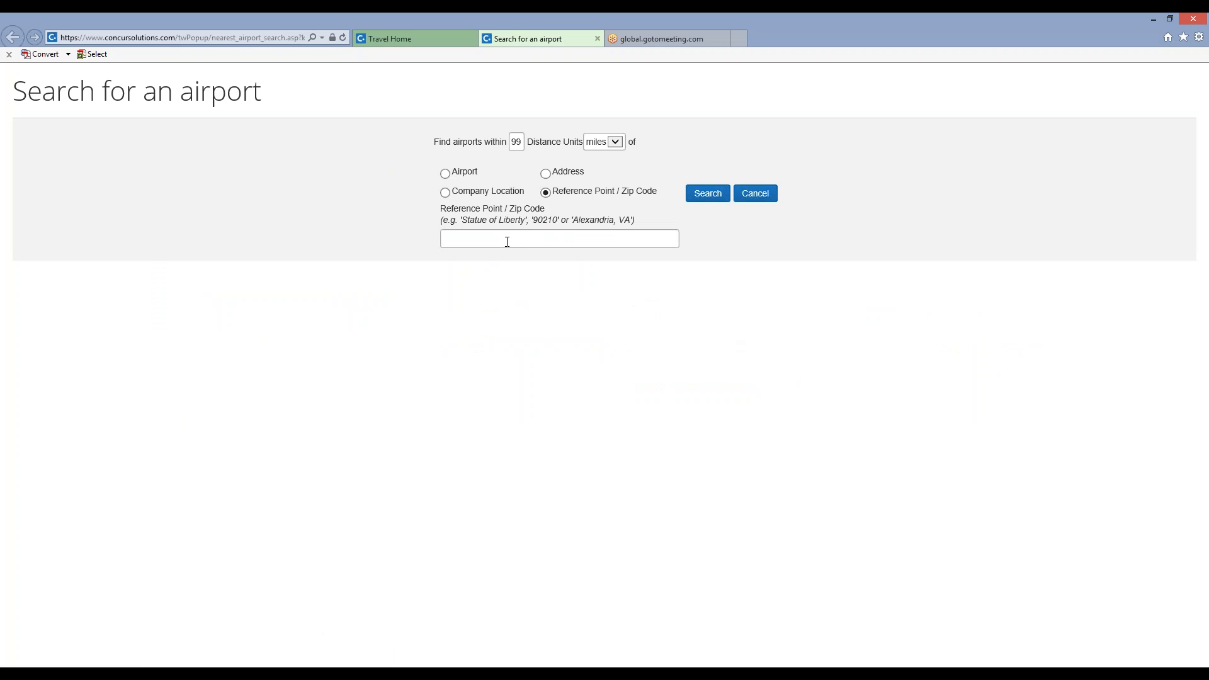
left_click(507, 242)
type("ne")
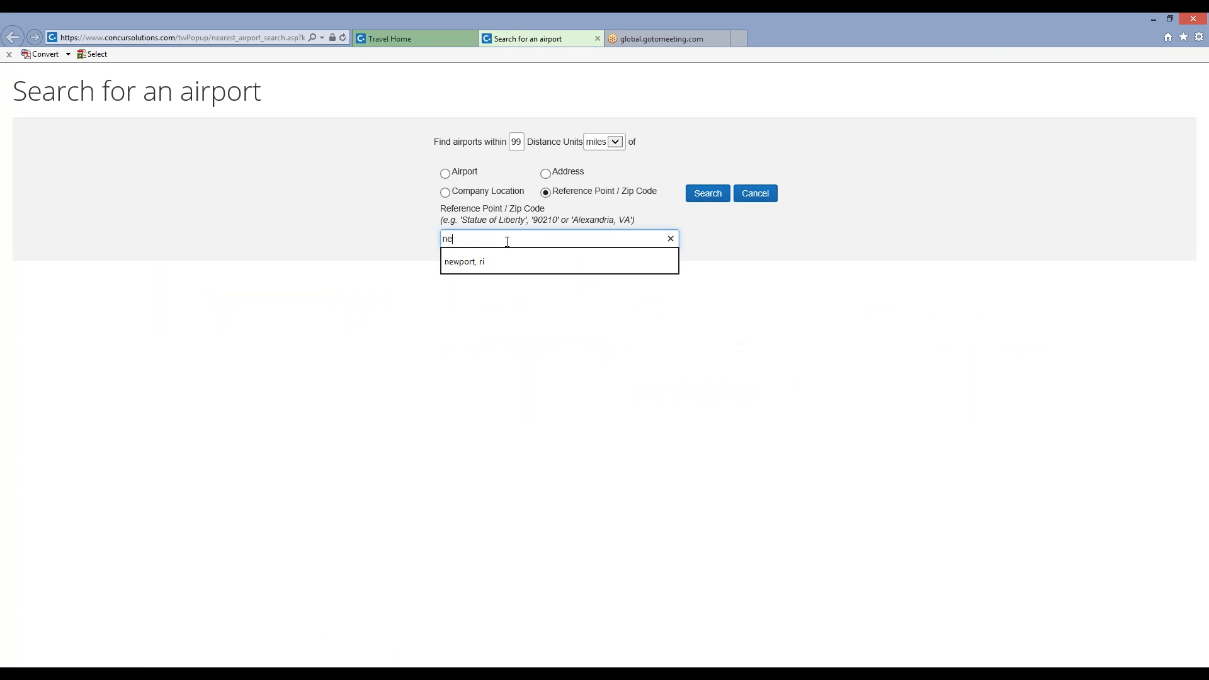
type("w yprk")
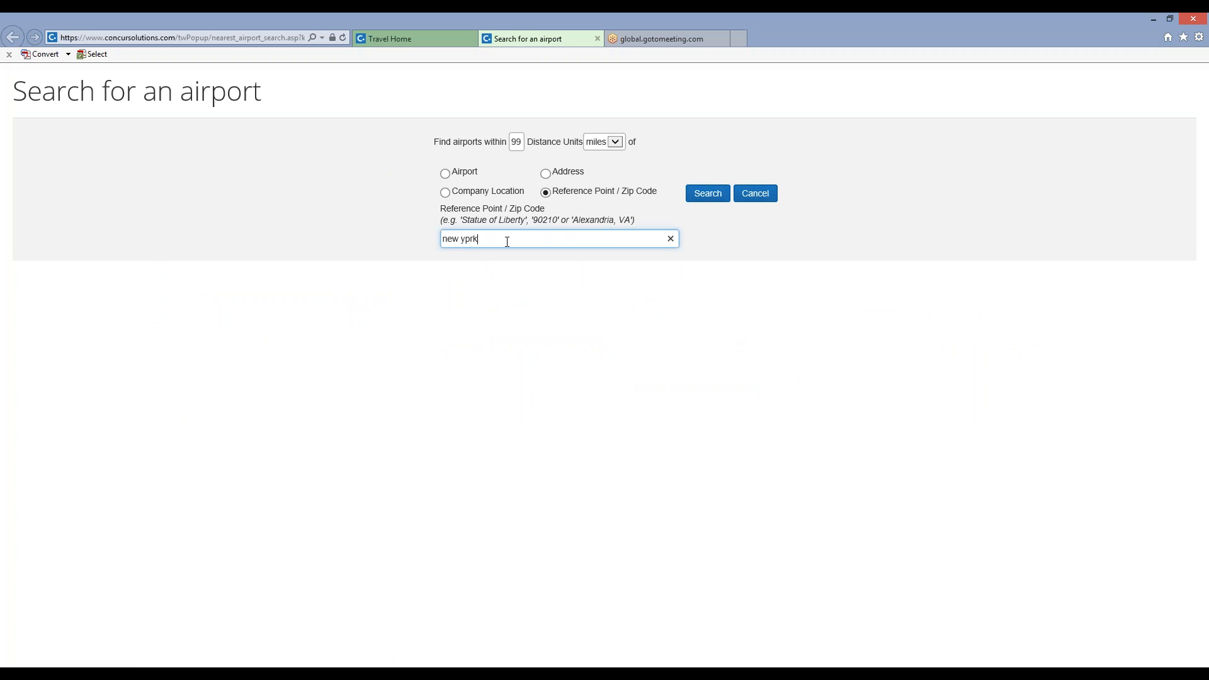
key("BackSpace")
key("BackSpace")
type("ork")
left_click(708, 193)
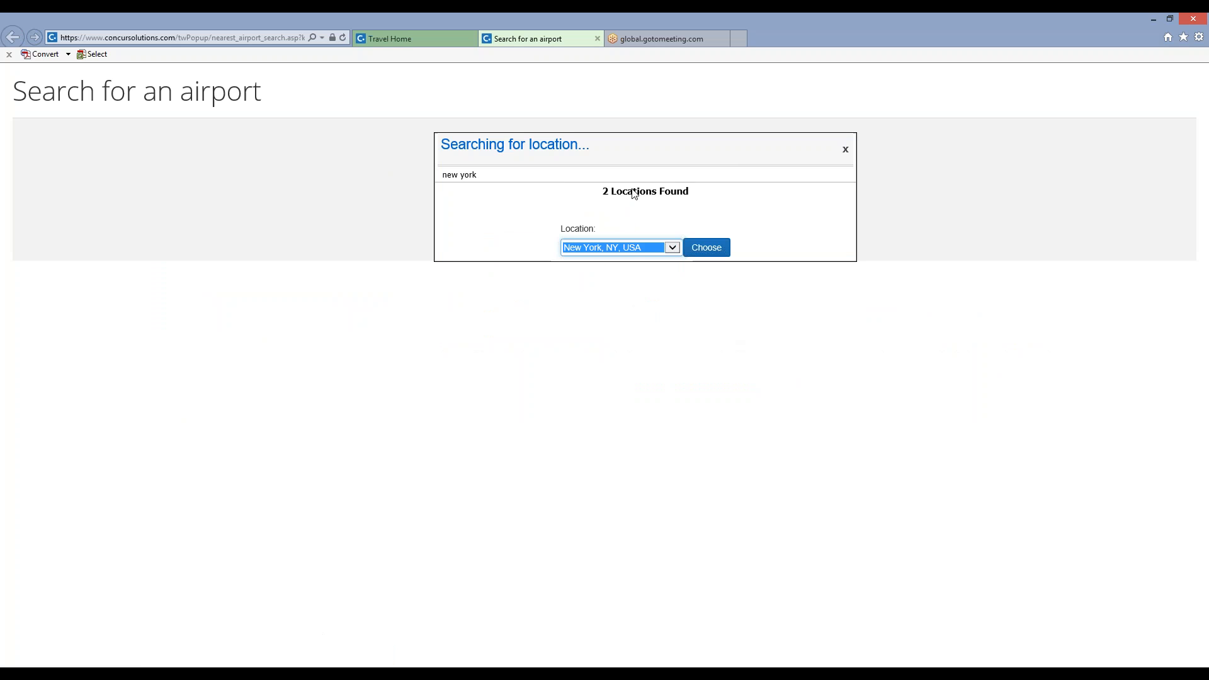
Choose New York, NY, USA as the location and pick La Guardia (LGA) as the departure airport.
left_click(672, 249)
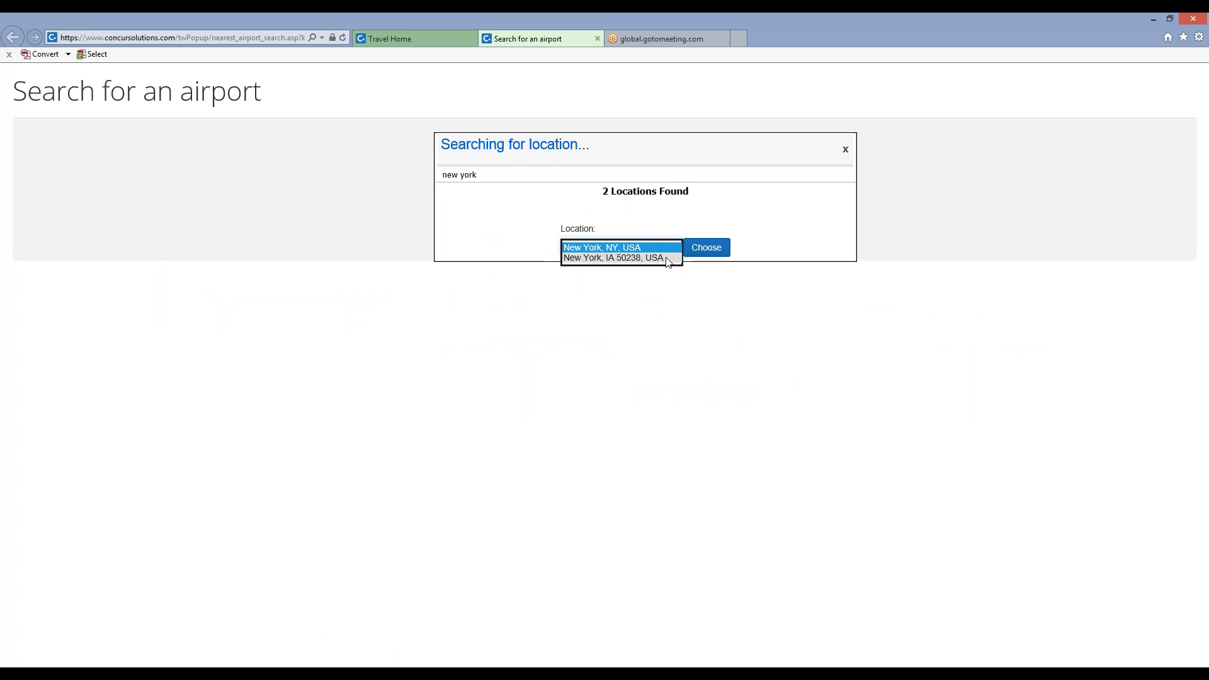
left_click(677, 252)
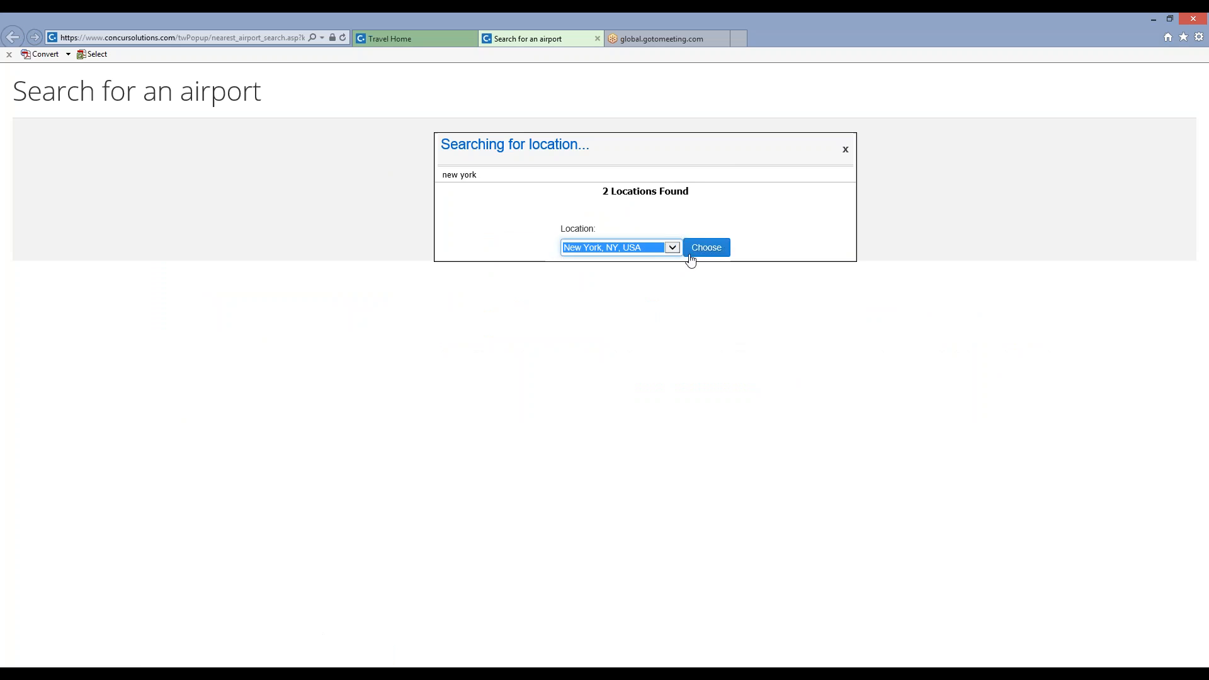
left_click(691, 253)
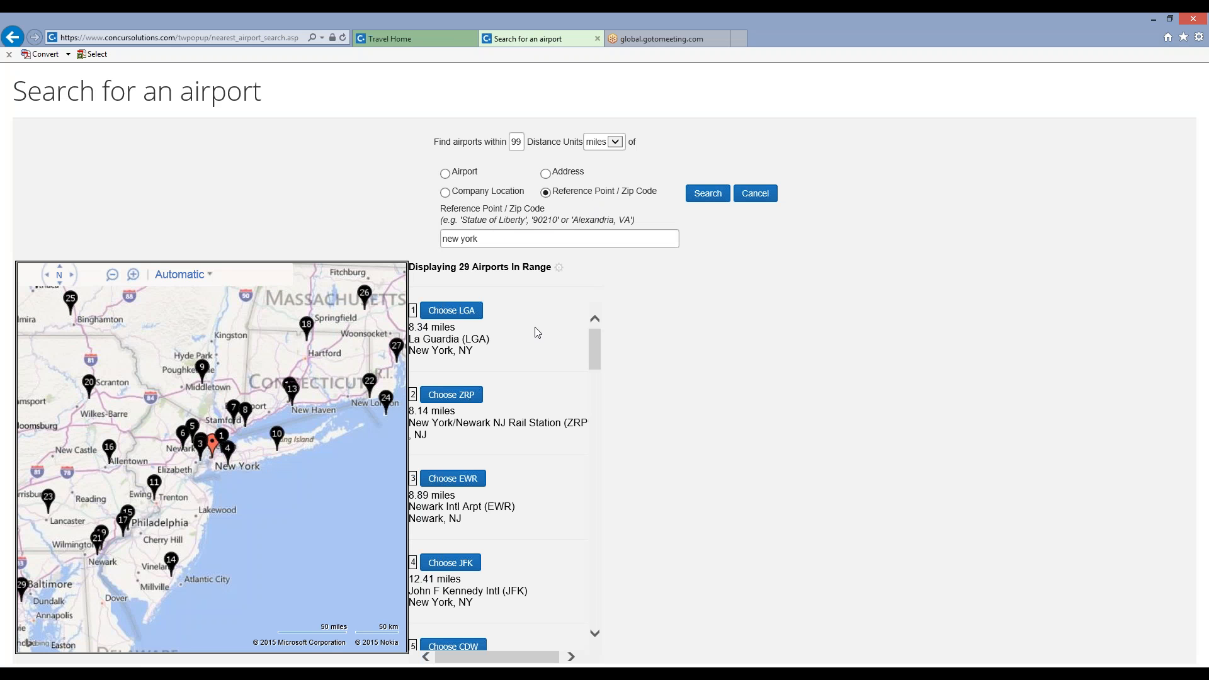
left_click(441, 310)
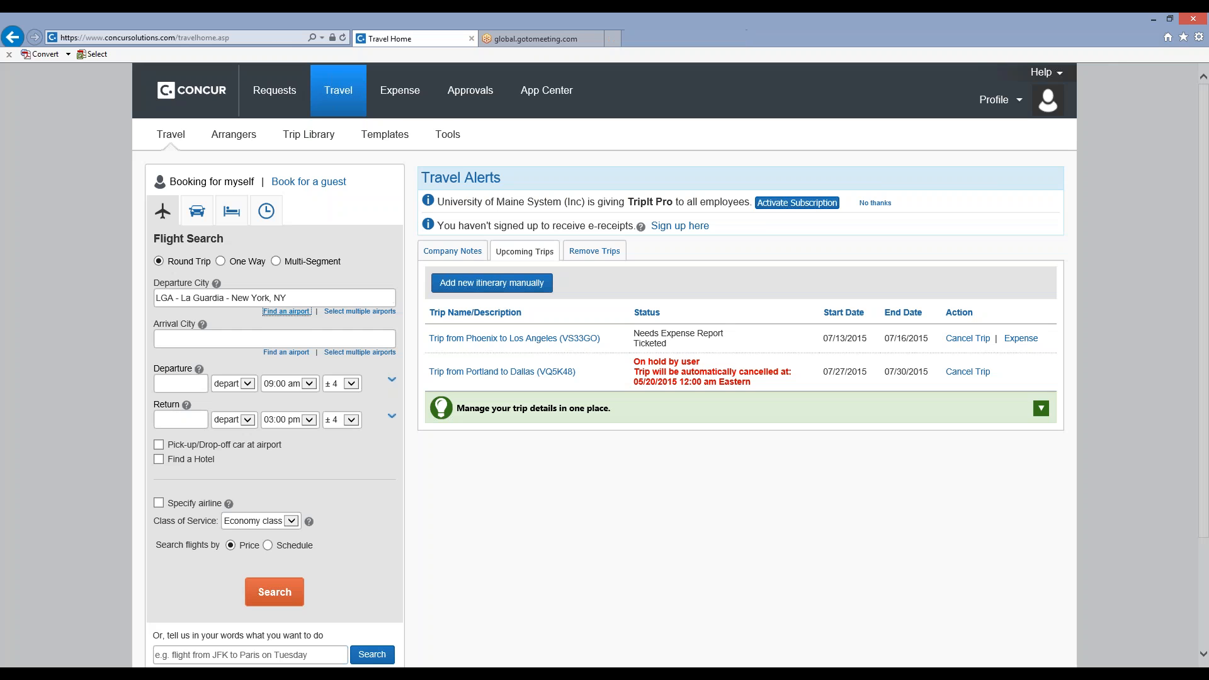
Set the arrival city to London, England - Heathrow (LHR).
left_click(184, 342)
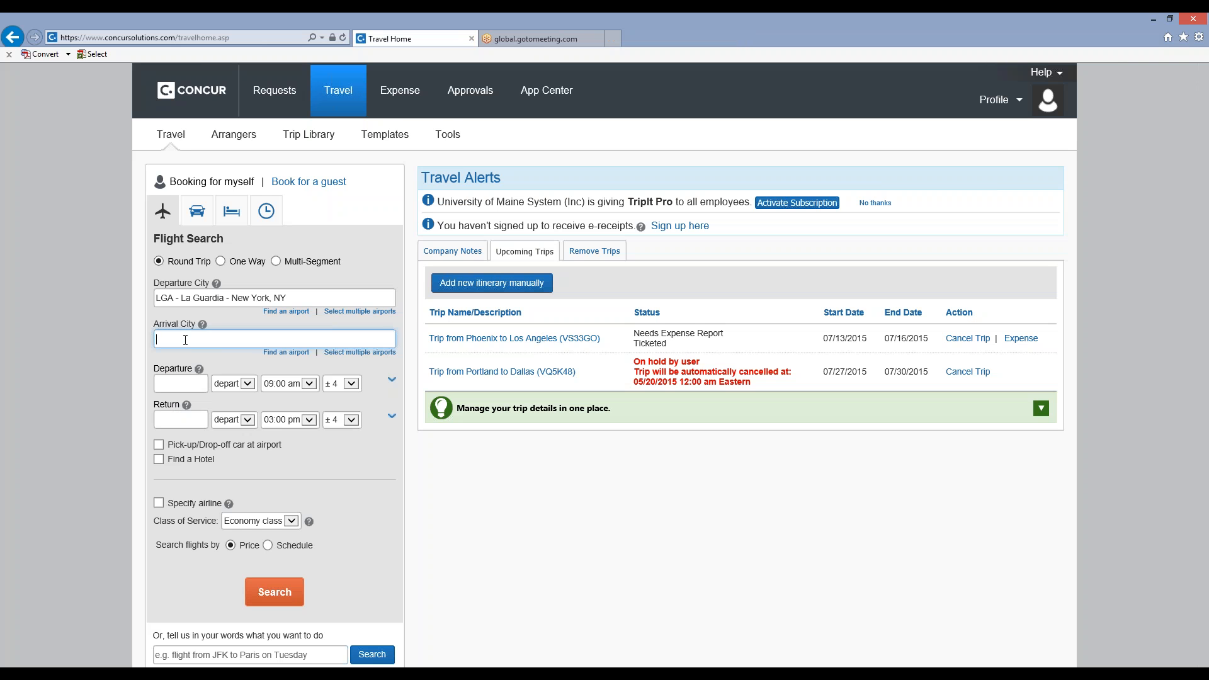
type("o")
key("BackSpace")
type("lon")
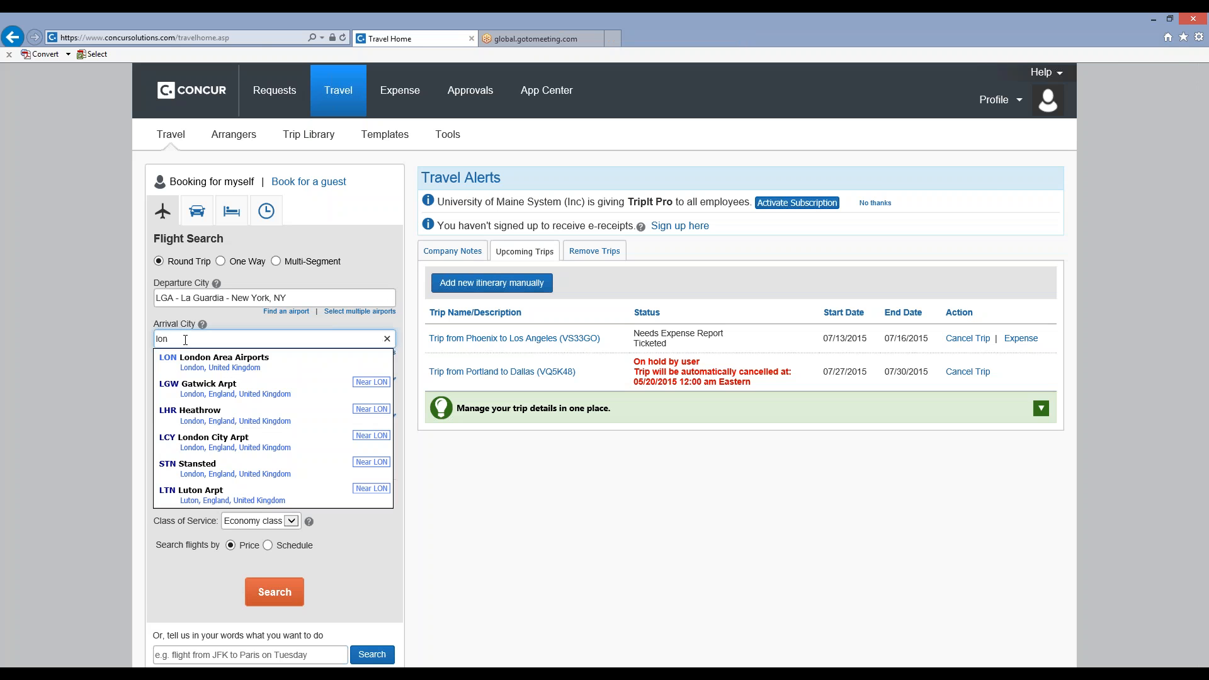
type("don - London Area Airports")
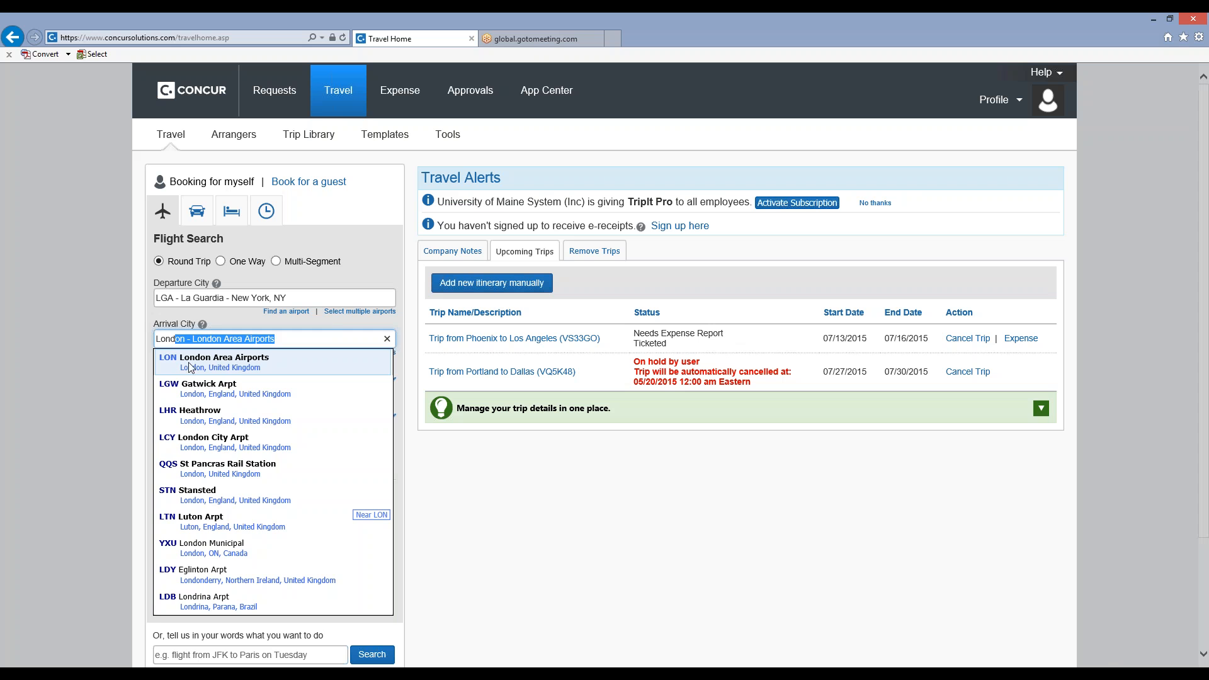
left_click(202, 418)
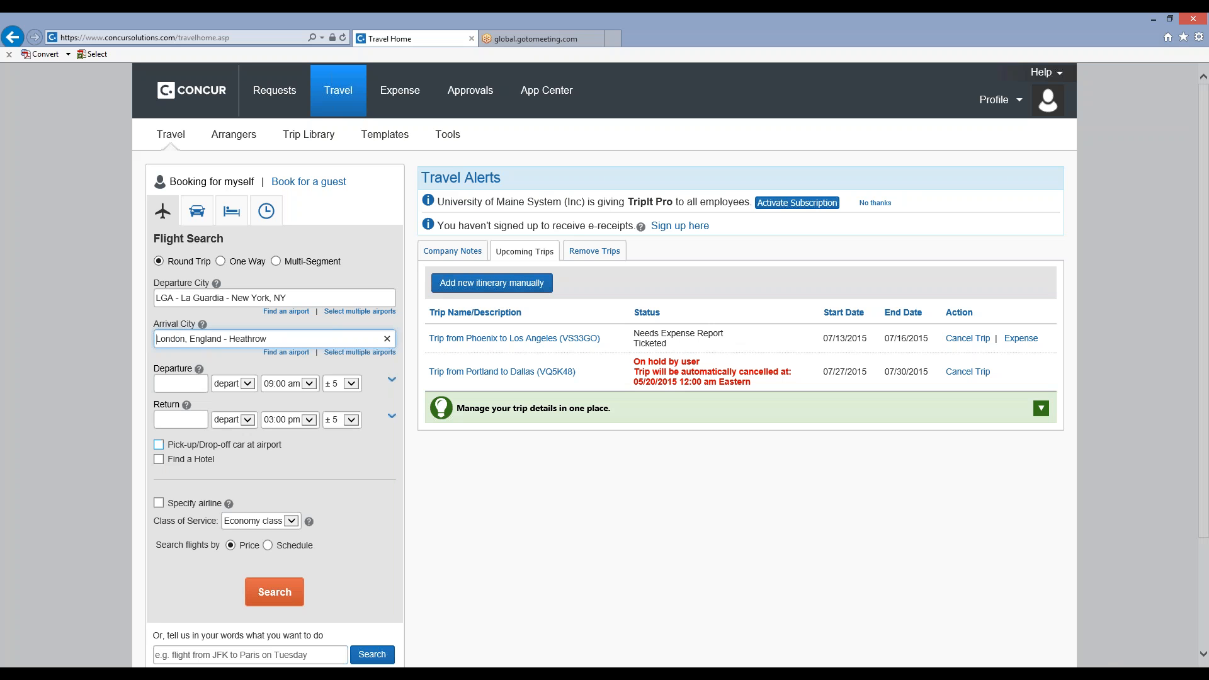
Set the outbound departure date of the flight search to 08/24/2015.
left_click(192, 383)
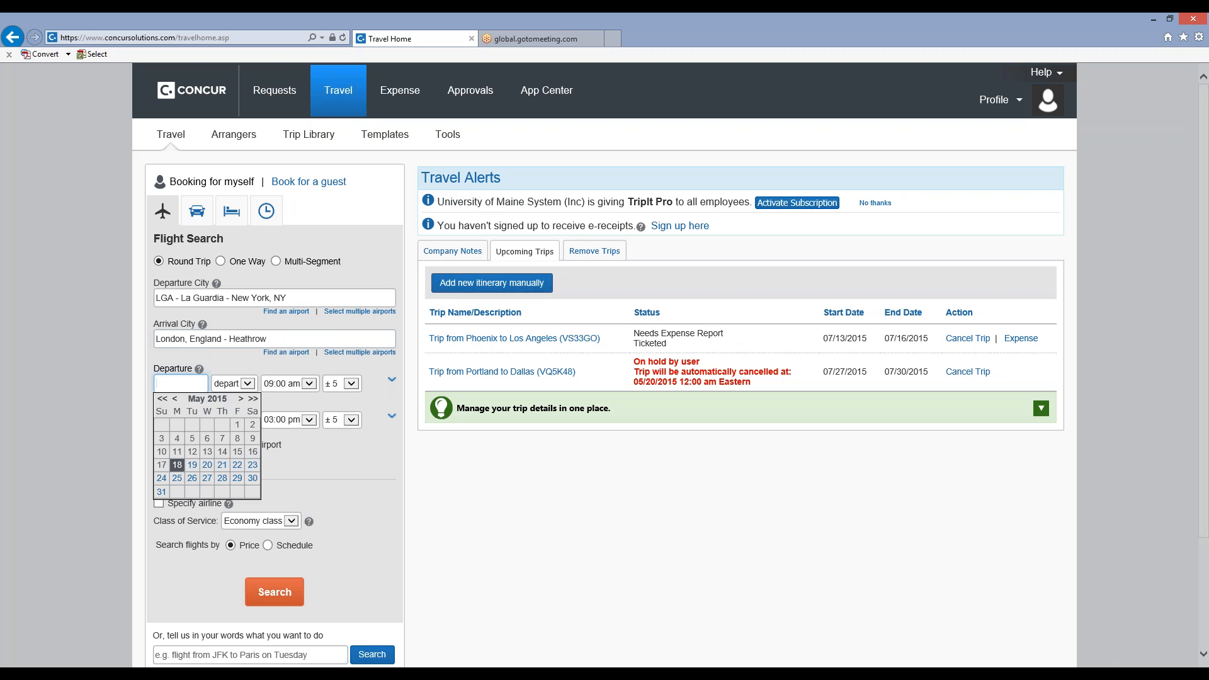
left_click(243, 400)
left_click(242, 400)
left_click(243, 399)
left_click(178, 480)
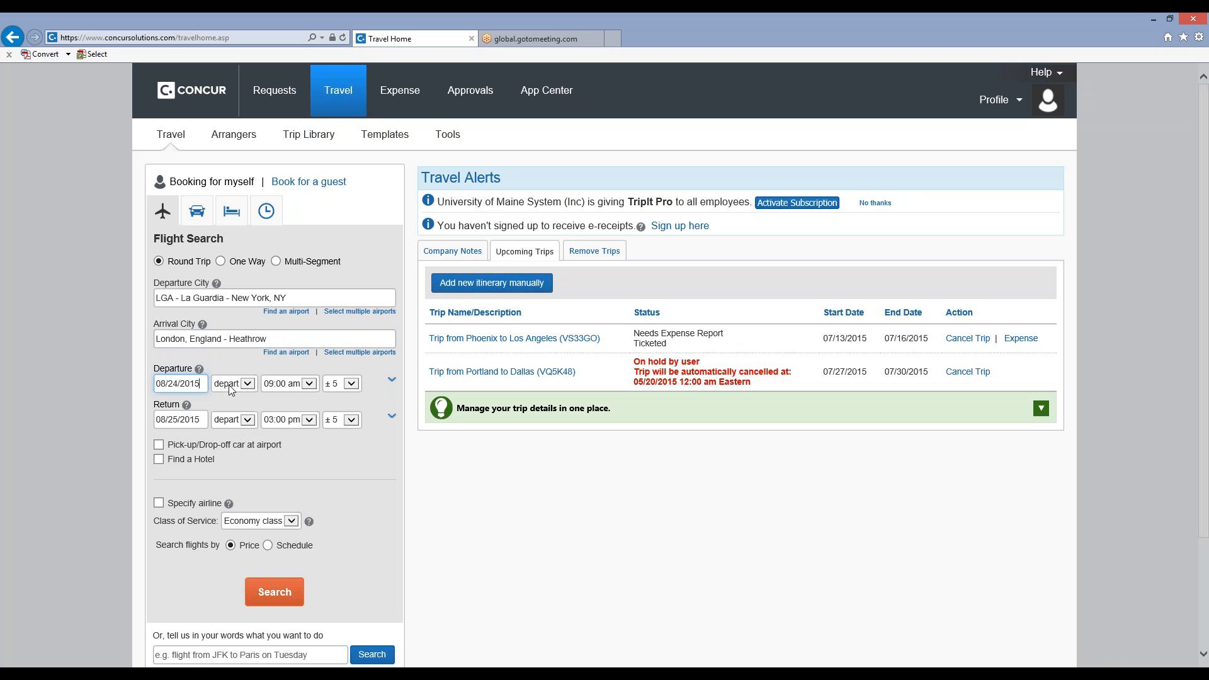
Set the return date to 08/28/2015 and search for the round-trip flights.
left_click(201, 423)
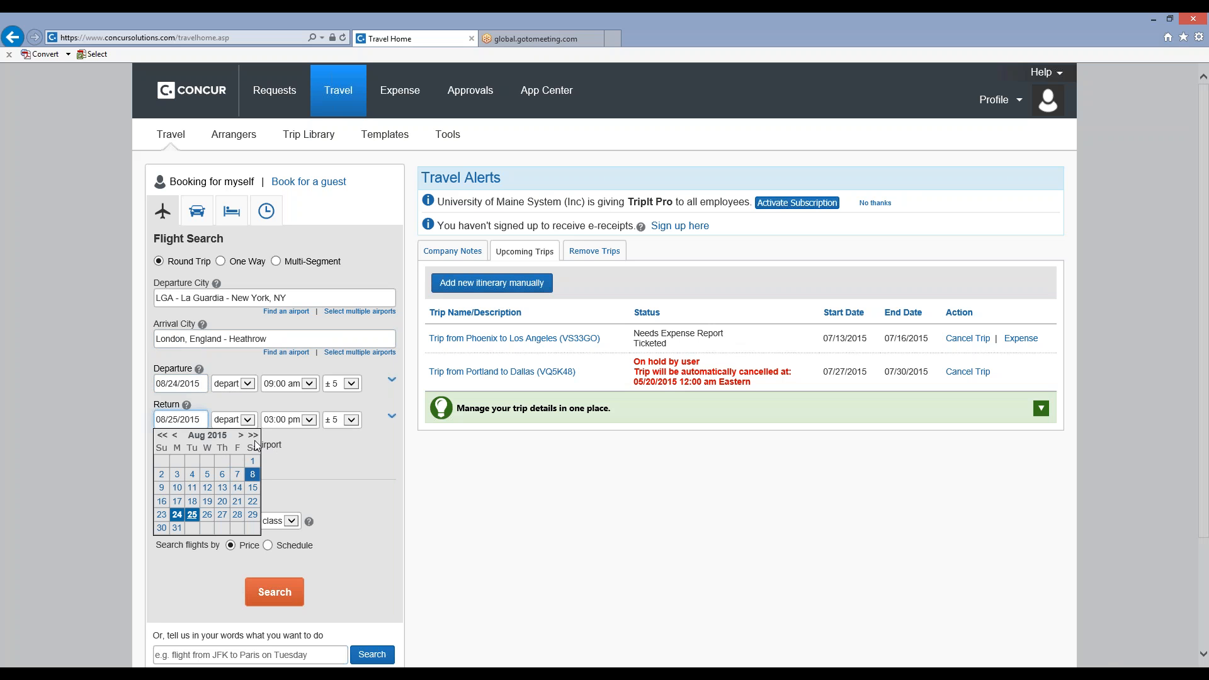
left_click(241, 435)
left_click(240, 435)
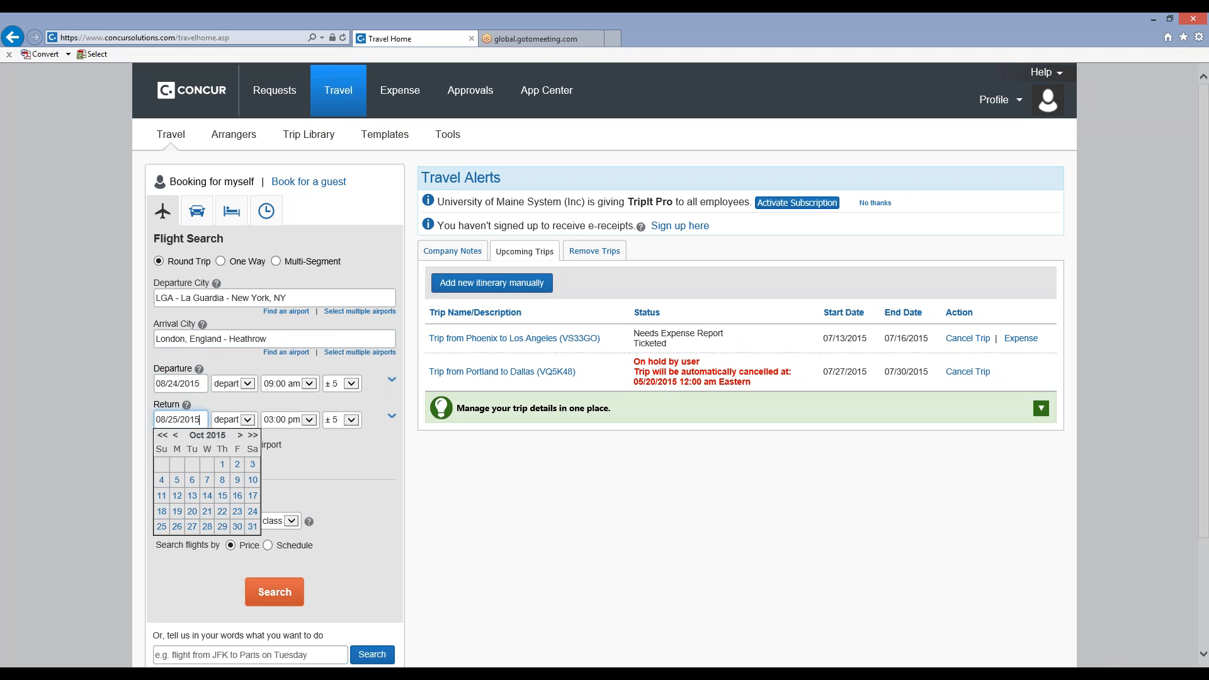
left_click(177, 437)
left_click(177, 437)
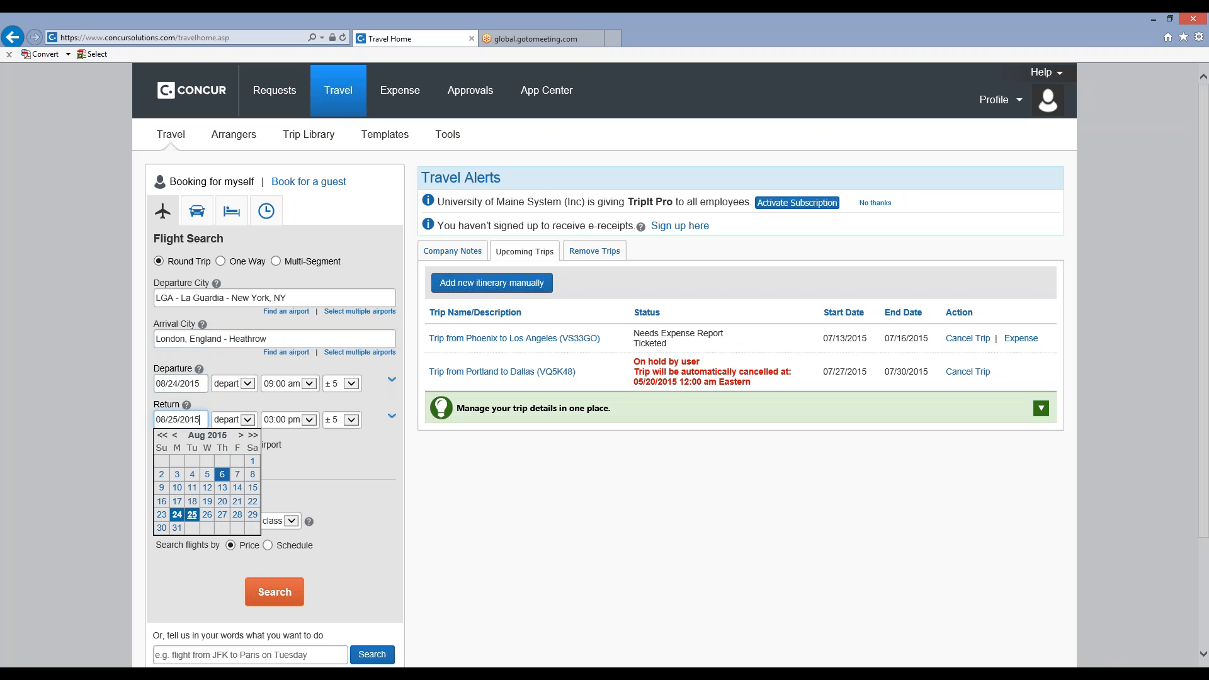
left_click(237, 514)
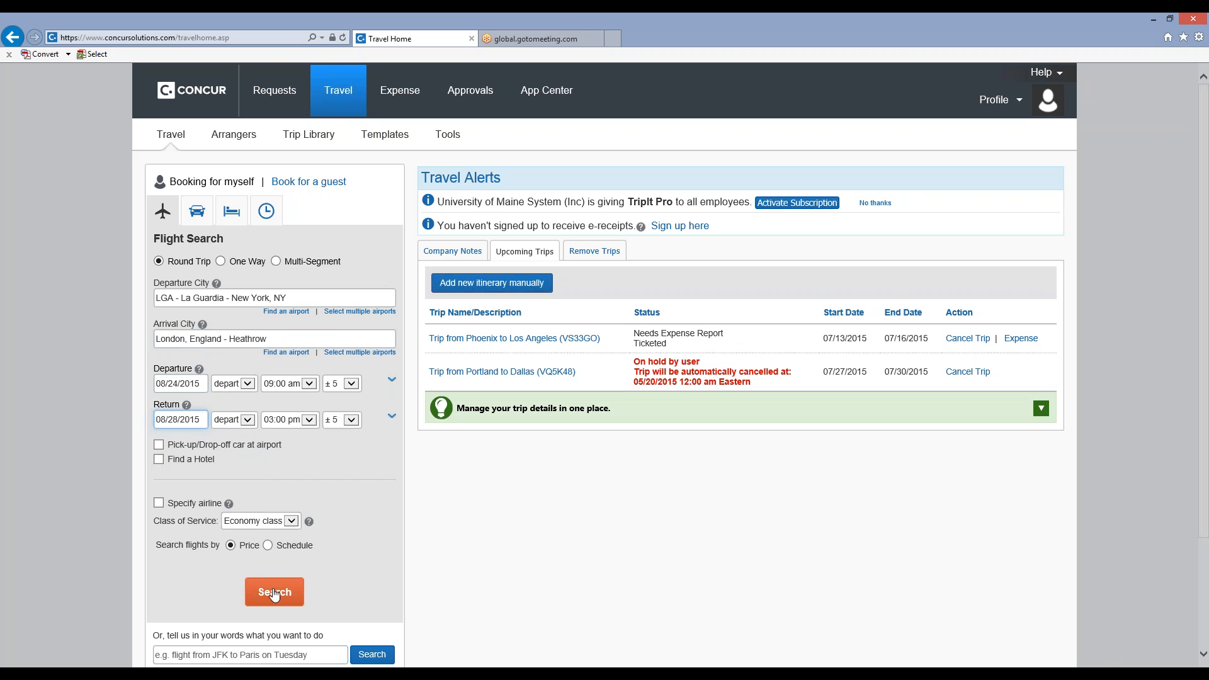
left_click(260, 580)
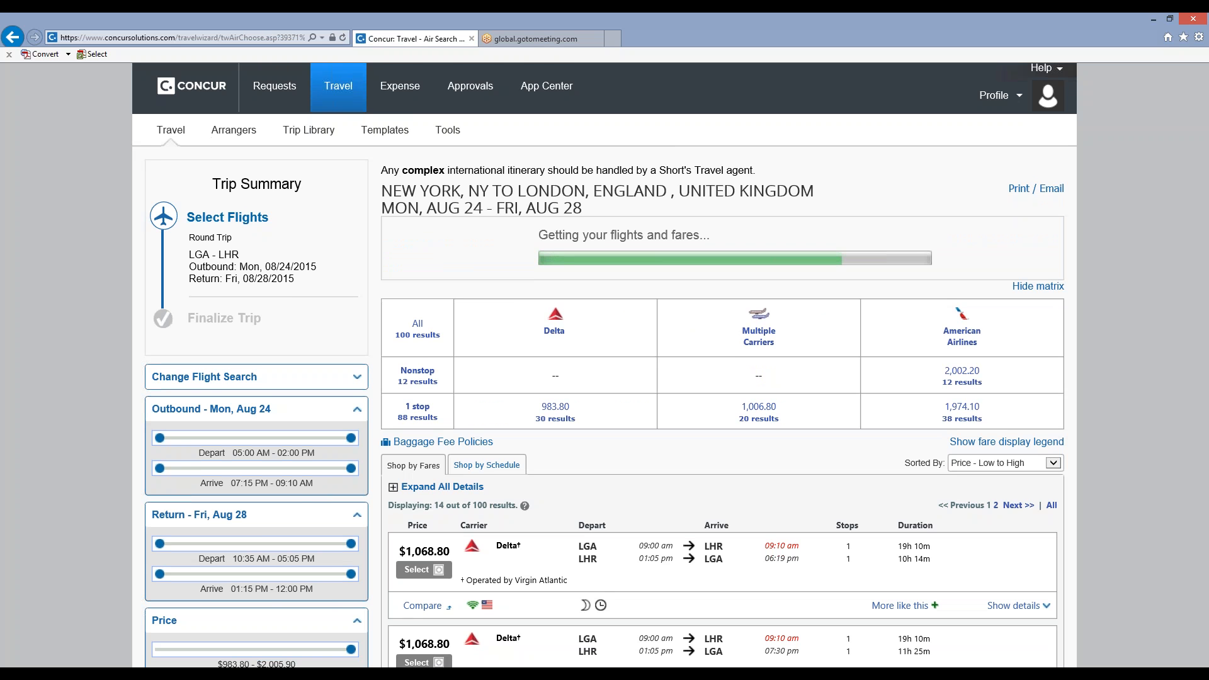
scroll(605, 365, "down", 1)
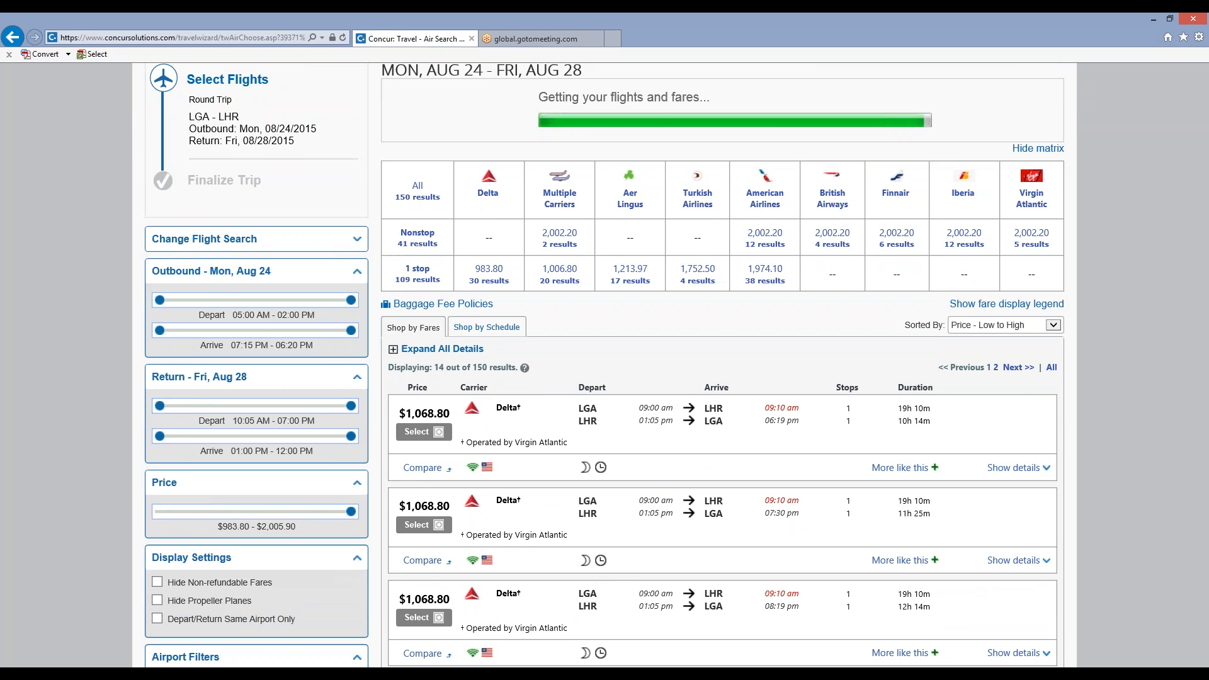
Review the LGA to LHR fare results and check the meaning of the flag marker on the second Delta option.
scroll(605, 366, "down", 2)
scroll(605, 365, "down", 1)
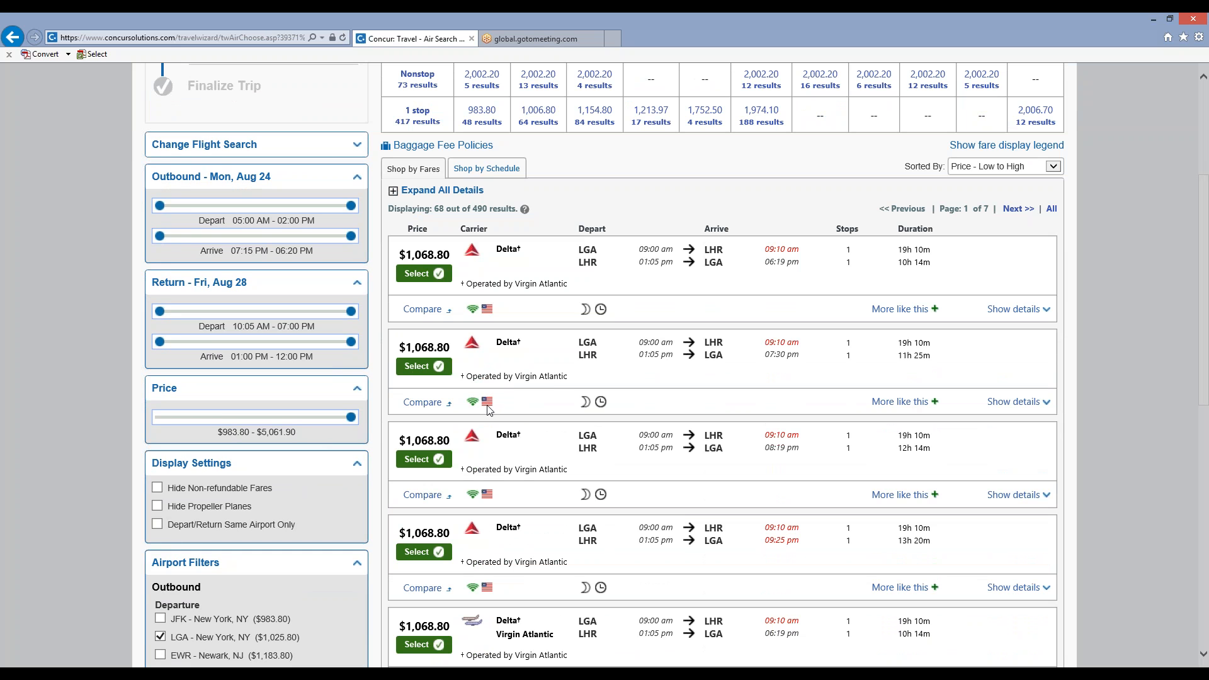
mouse_move(489, 409)
mouse_move(774, 343)
mouse_move(587, 408)
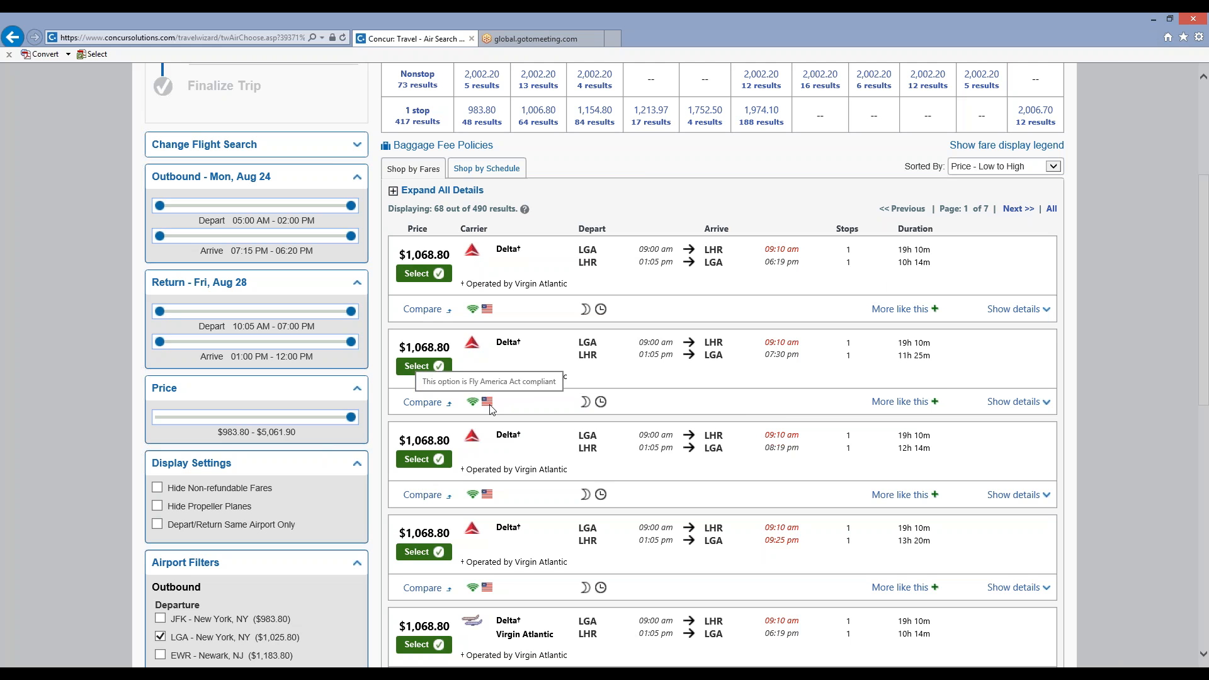
Open the Trip Library to show the booked trips.
scroll(545, 264, "up", 4)
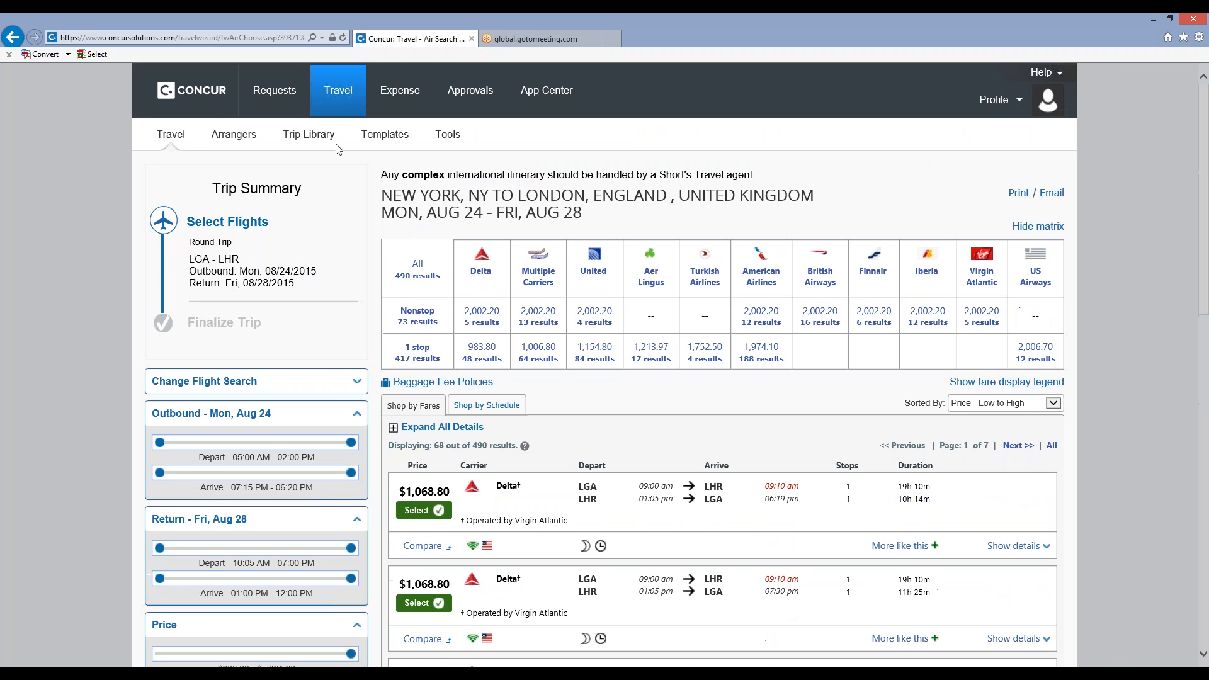
left_click(274, 143)
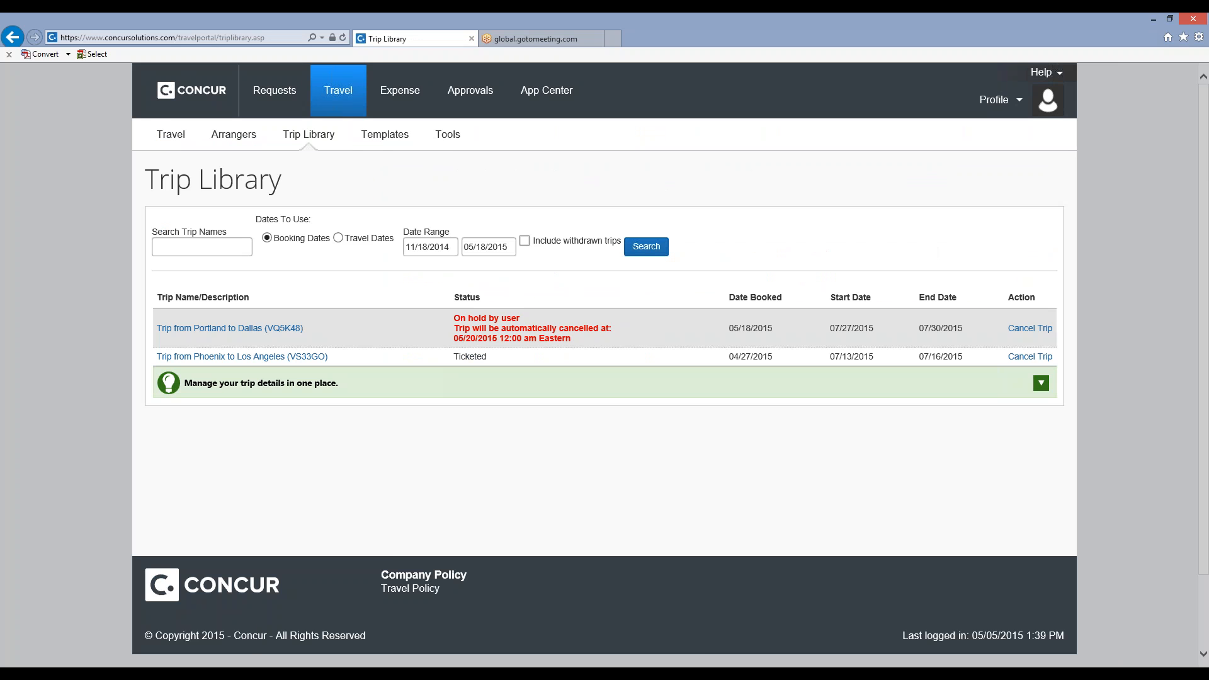
Switch to Adobe Acrobat Pro and bring up the Short's Travel Management itinerary PDF.
mouse_move(246, 674)
left_click(214, 659)
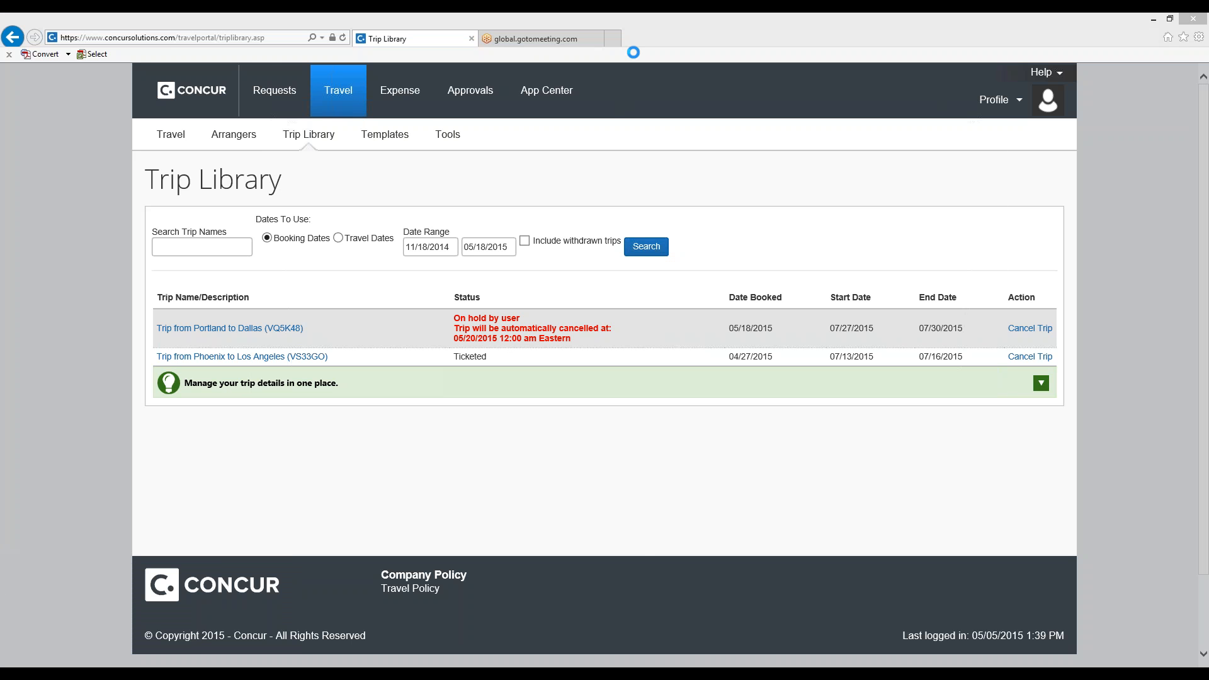
left_click_drag(625, 105, 2, 665)
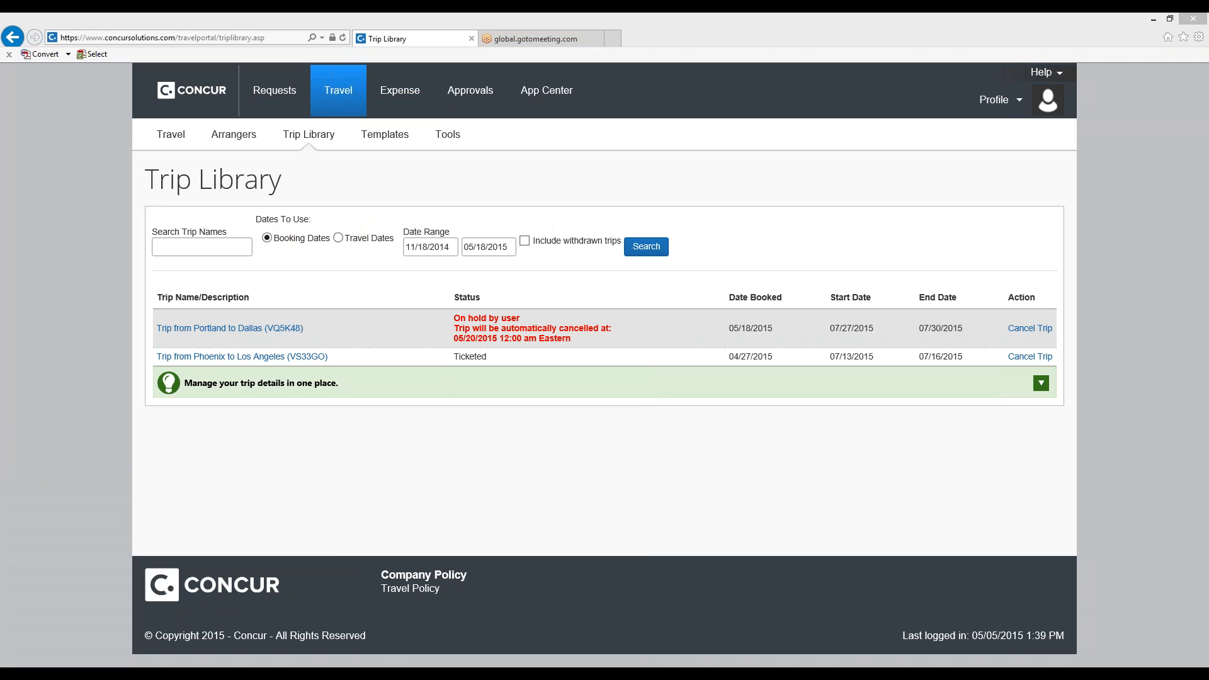
left_click_drag(1154, 637, 730, 13)
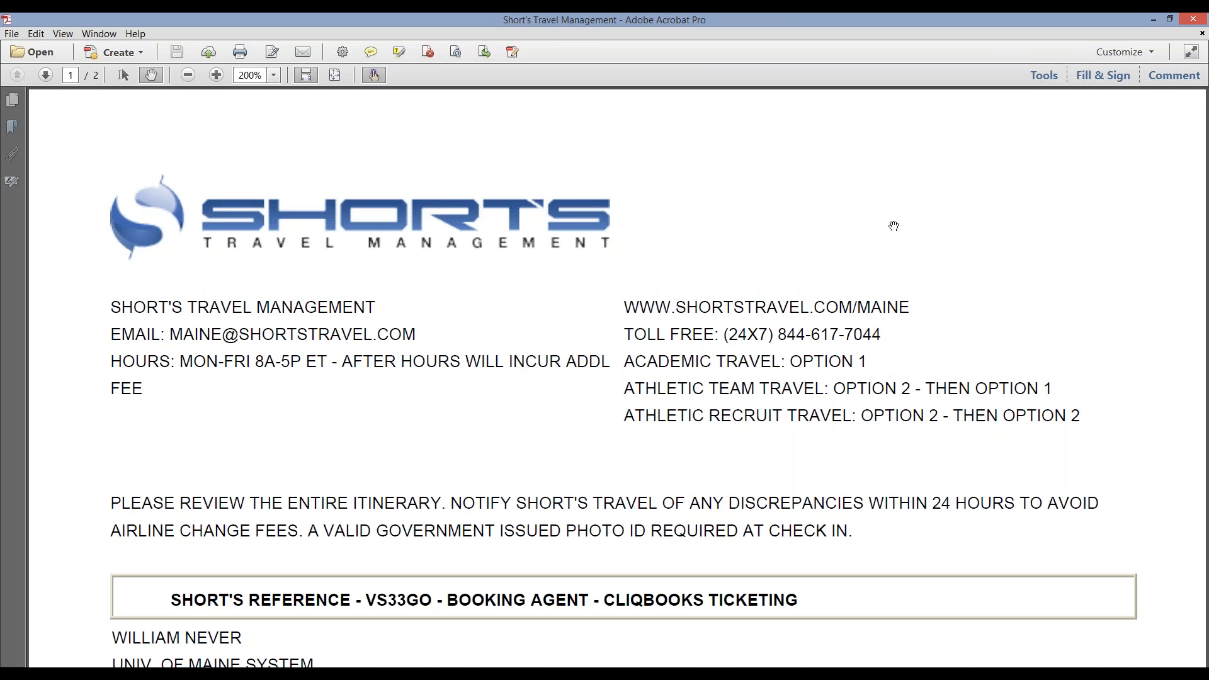
Read through the Phoenix to Los Angeles itinerary's billing, flight and page 2 details, and close the document.
scroll(891, 237, "down", 3)
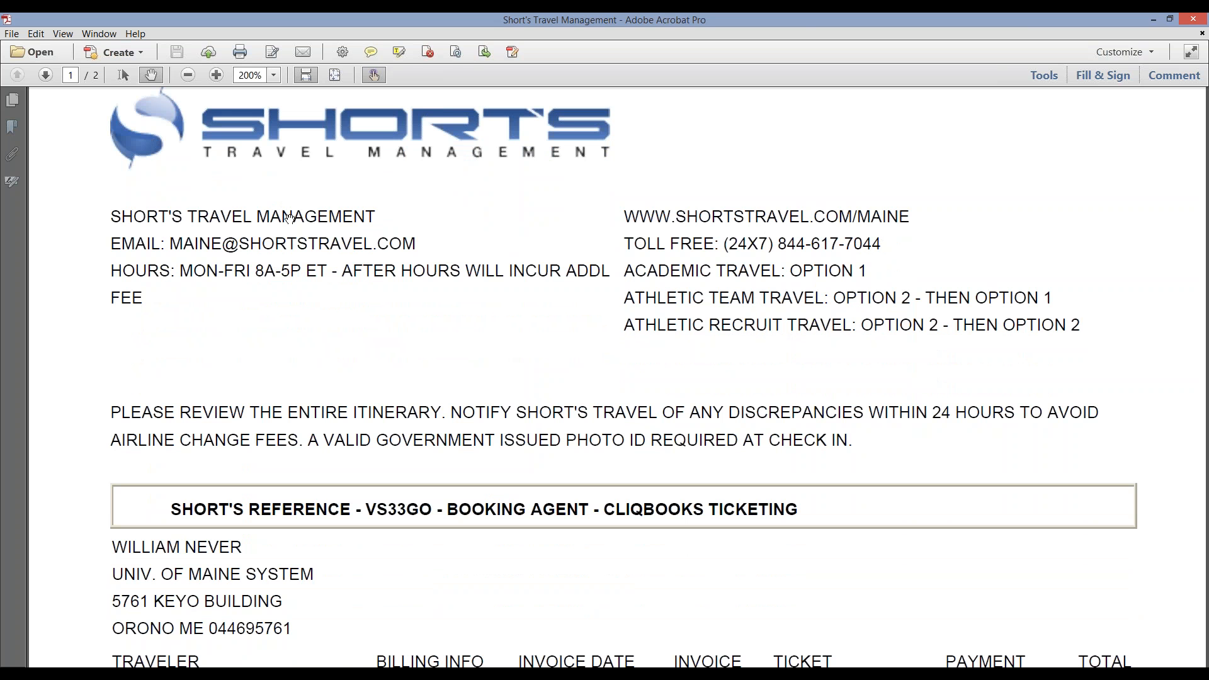
scroll(288, 218, "down", 7)
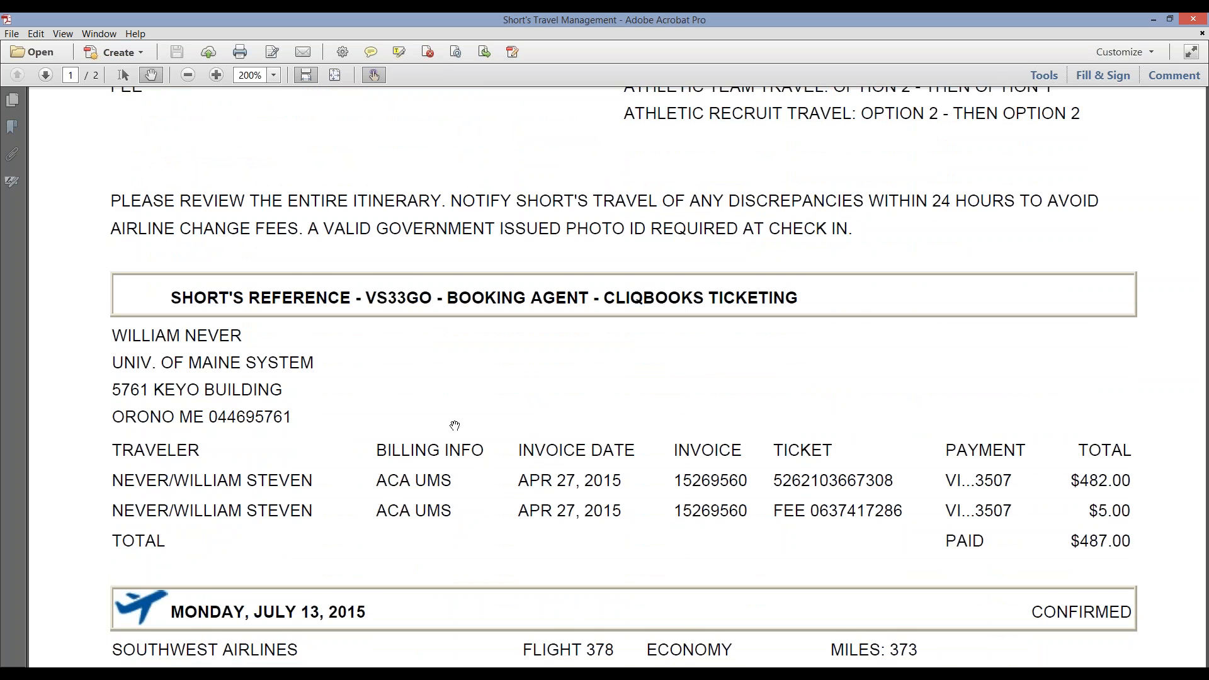
scroll(455, 426, "down", 2)
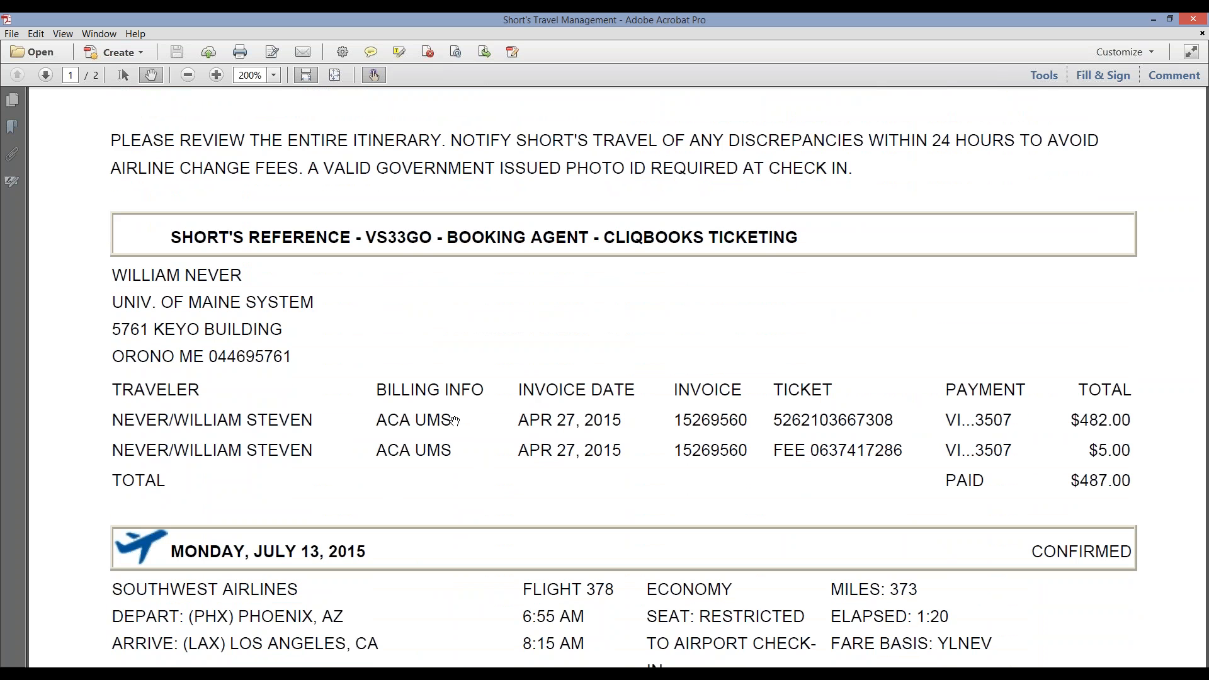
scroll(455, 421, "down", 2)
scroll(455, 420, "down", 4)
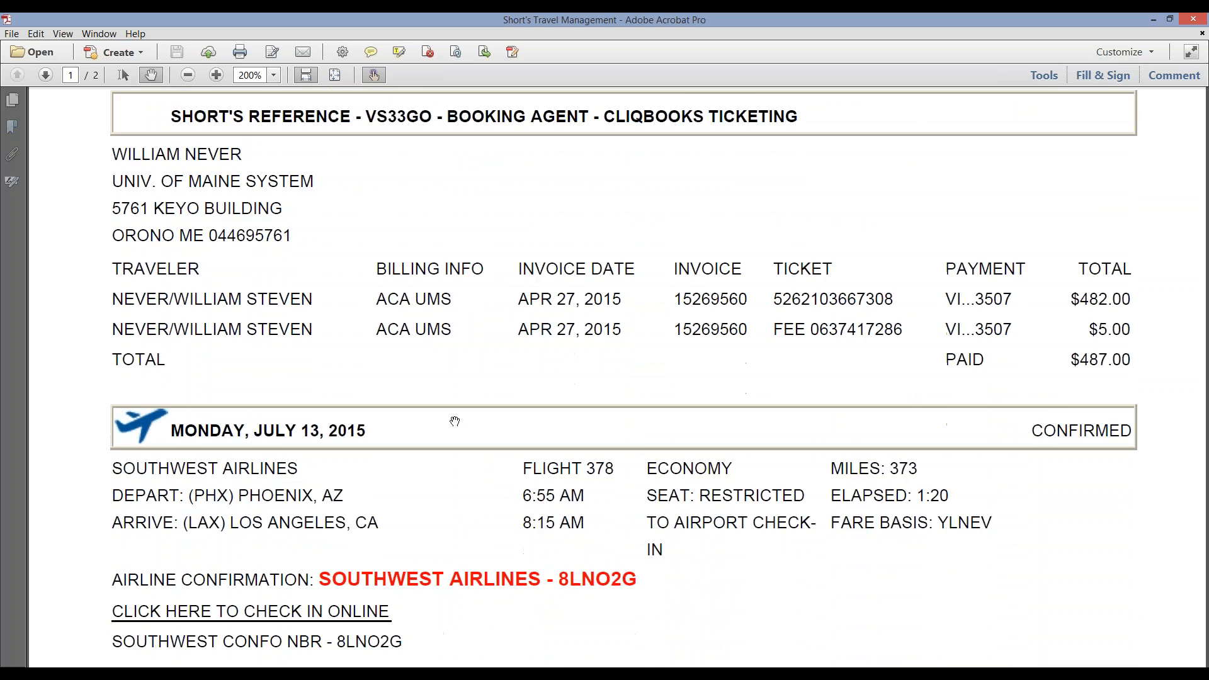
scroll(455, 420, "down", 4)
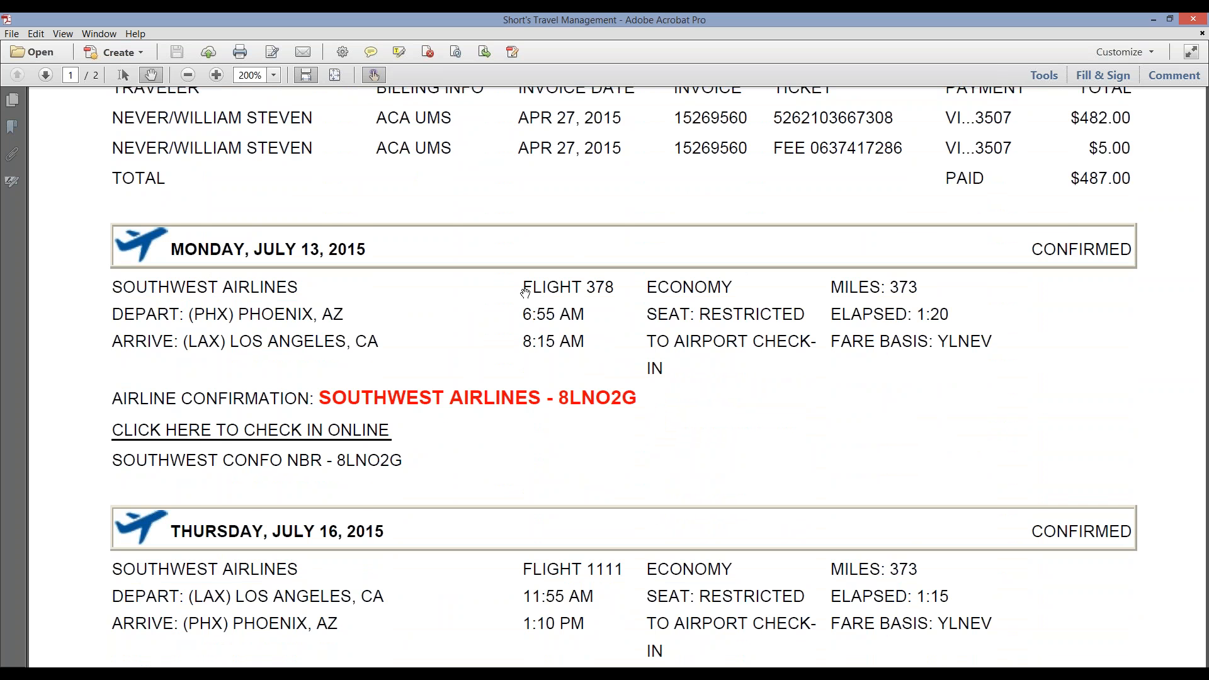
scroll(545, 291, "down", 2)
scroll(546, 291, "down", 4)
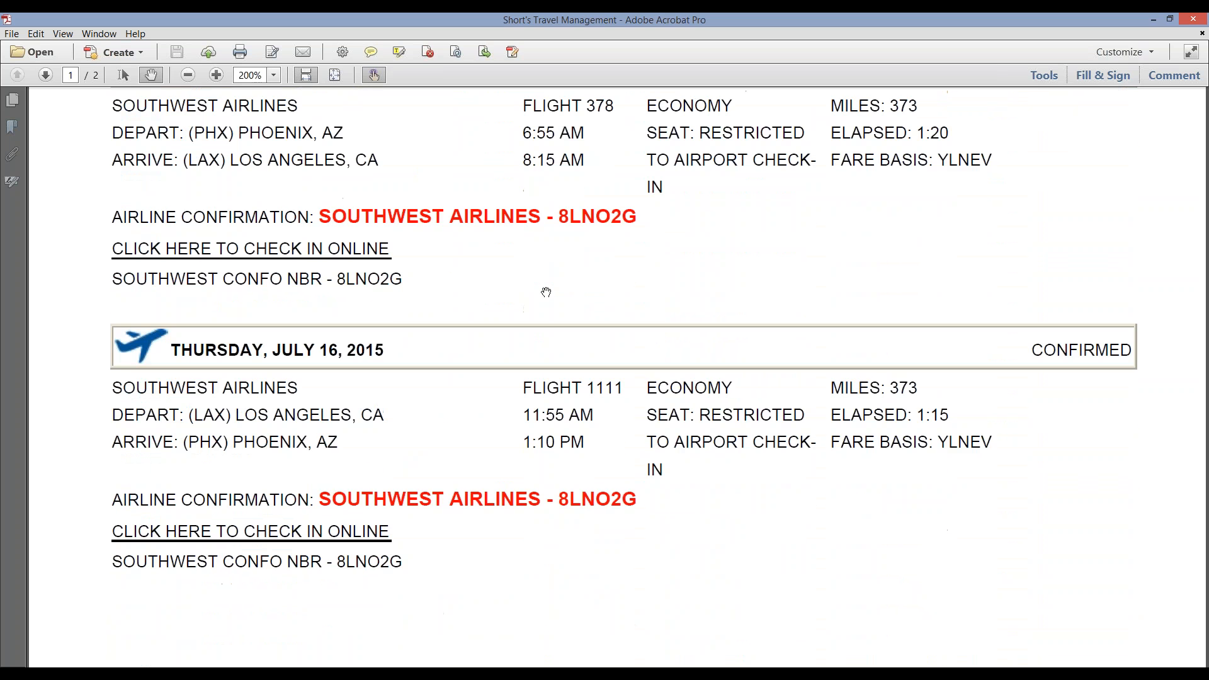
scroll(545, 292, "down", 9)
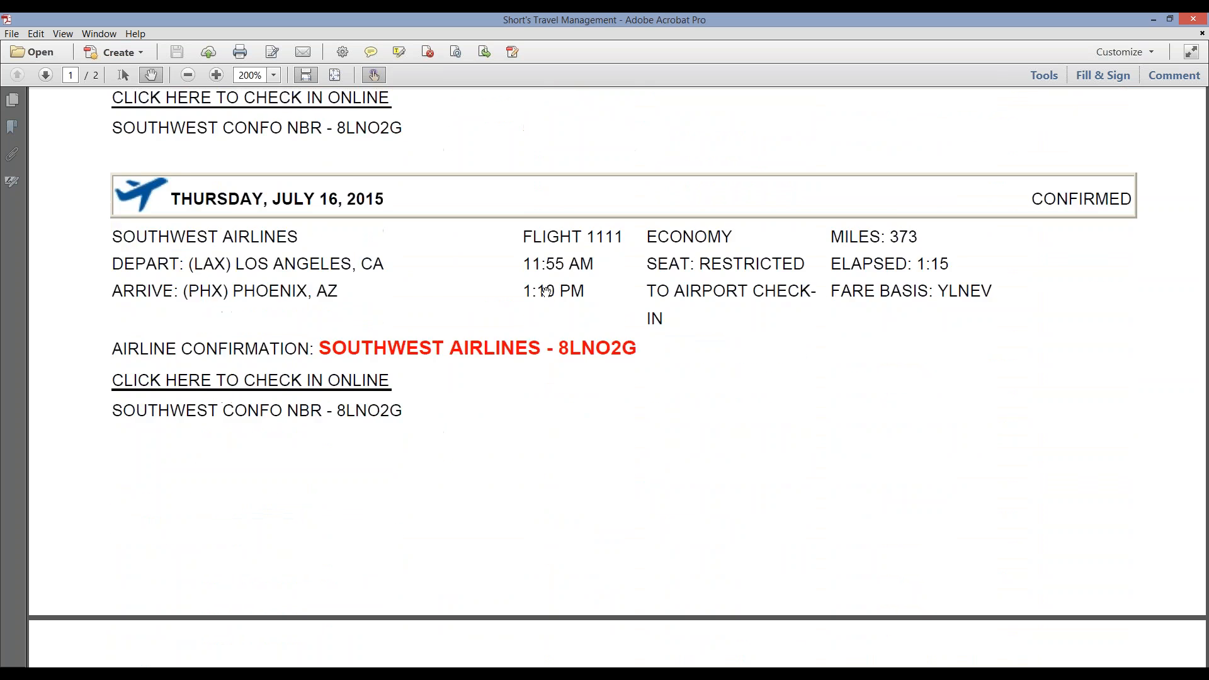
scroll(545, 291, "down", 8)
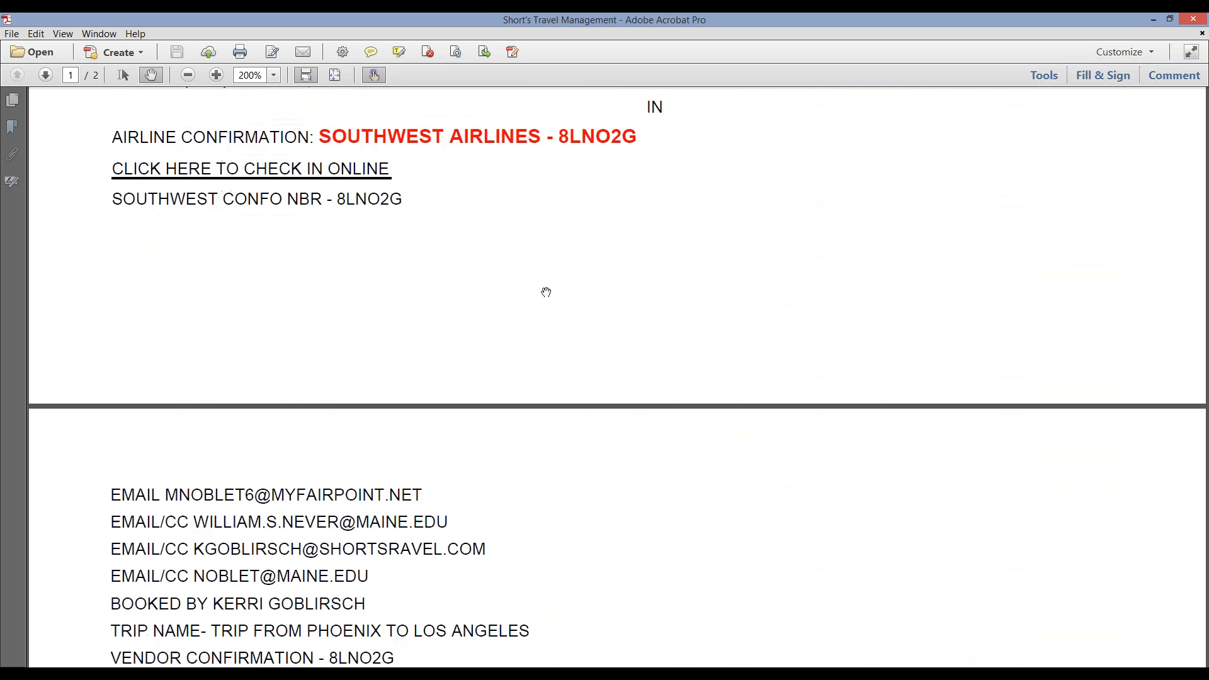
scroll(545, 292, "down", 1)
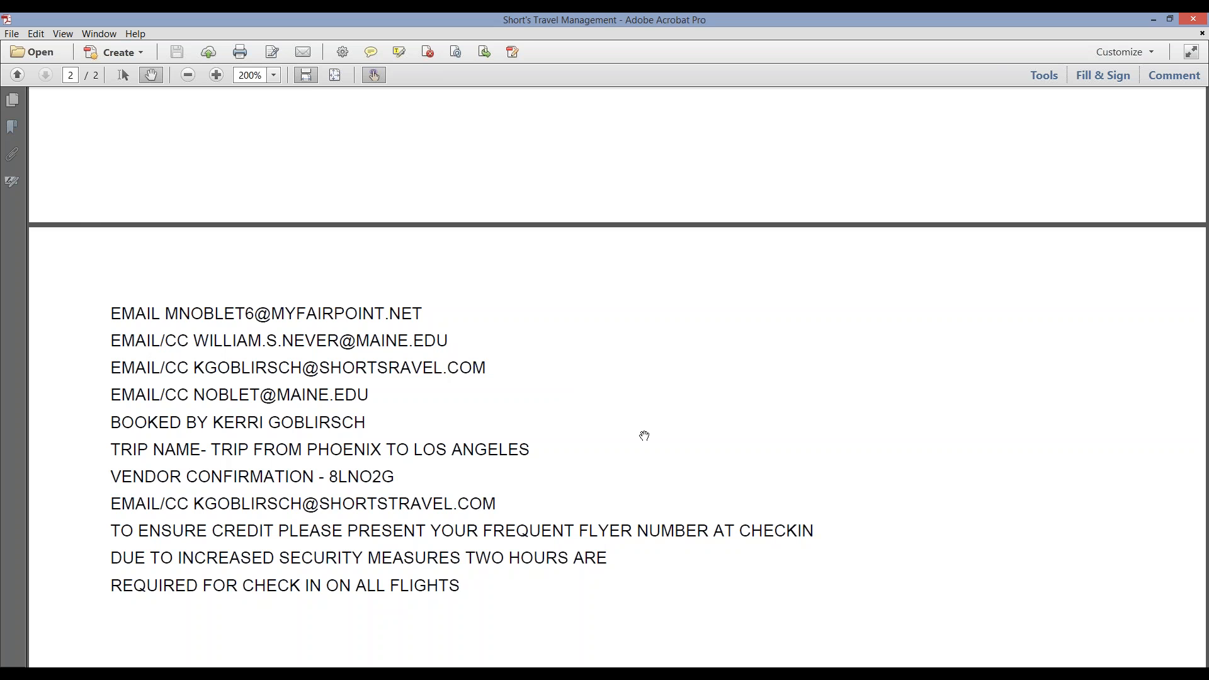
scroll(645, 436, "up", 15)
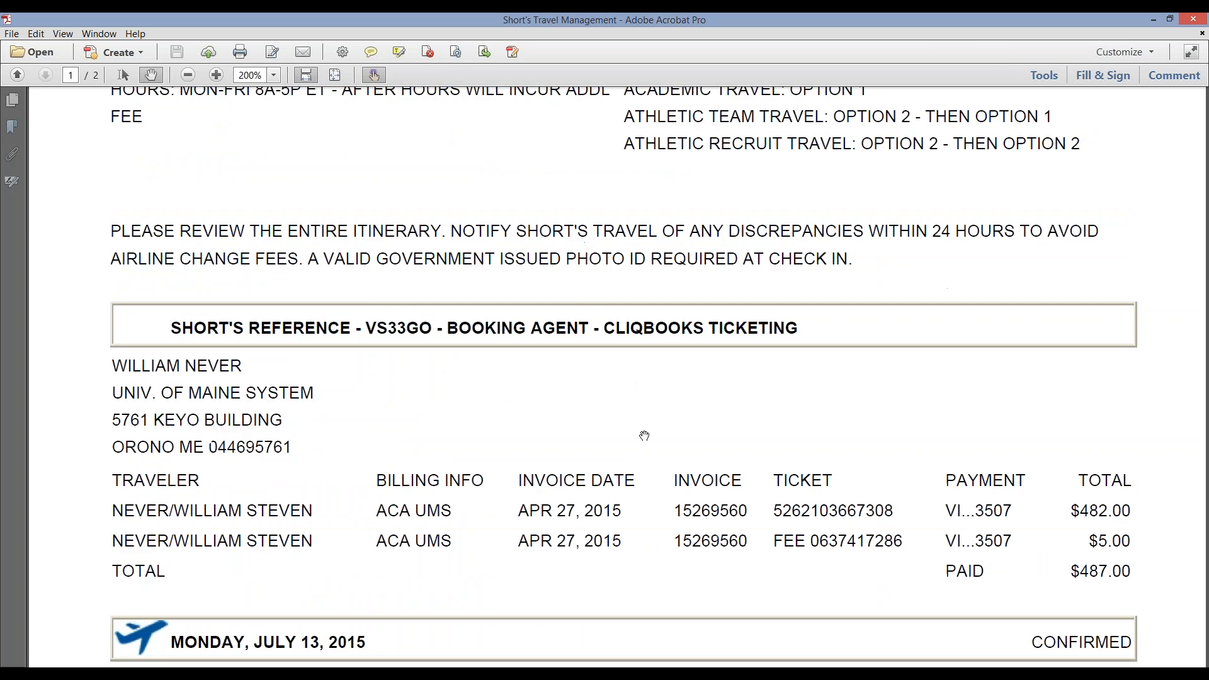
scroll(644, 436, "up", 2)
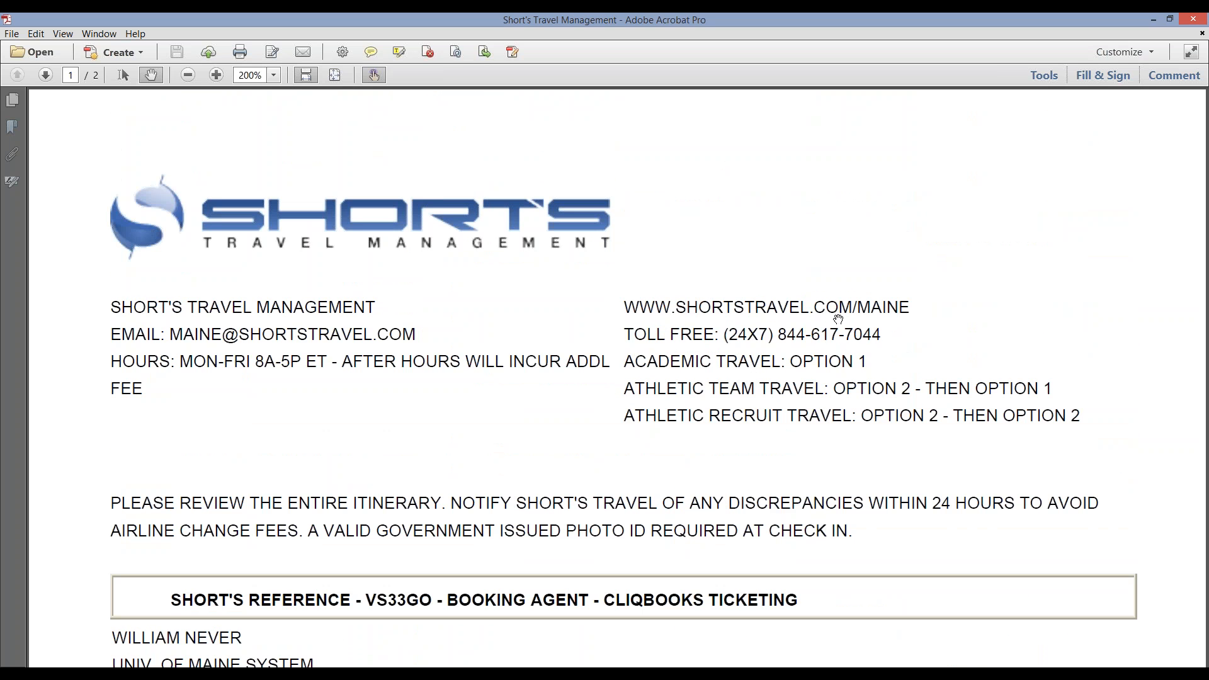
left_click(1192, 21)
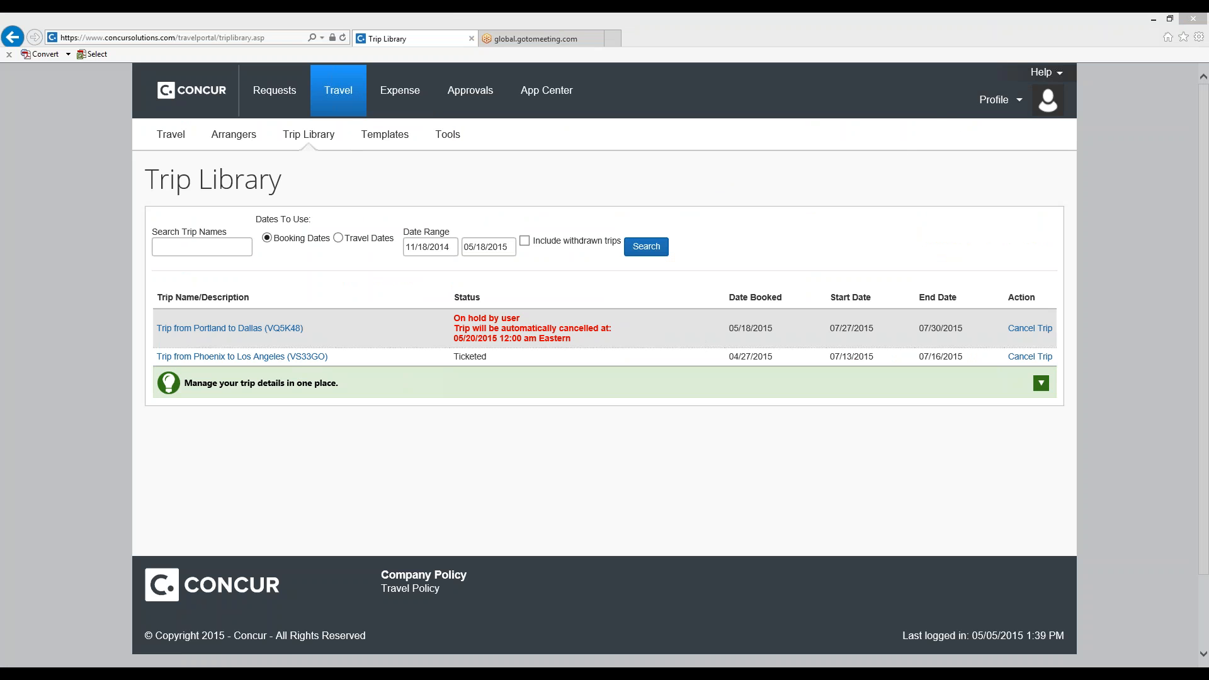
Open the Concur Training Site and review its support contacts, QuickStart guides and smartphone training material.
left_click(1042, 76)
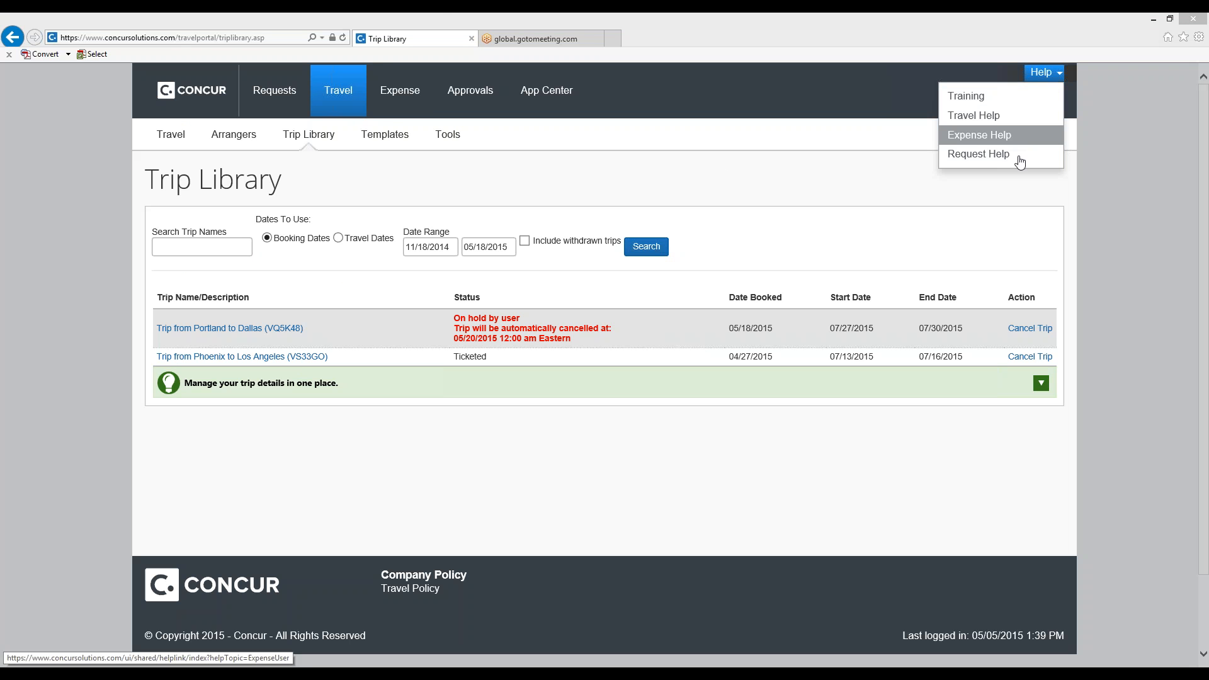
left_click(1010, 107)
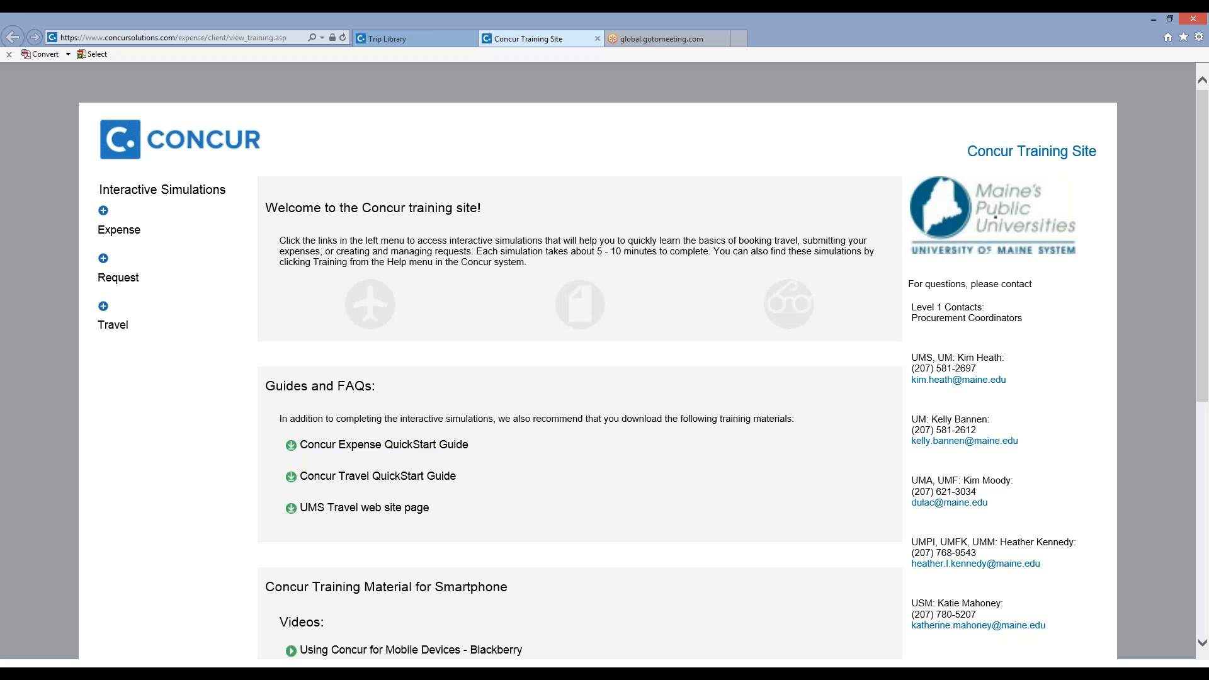
scroll(859, 205, "down", 2)
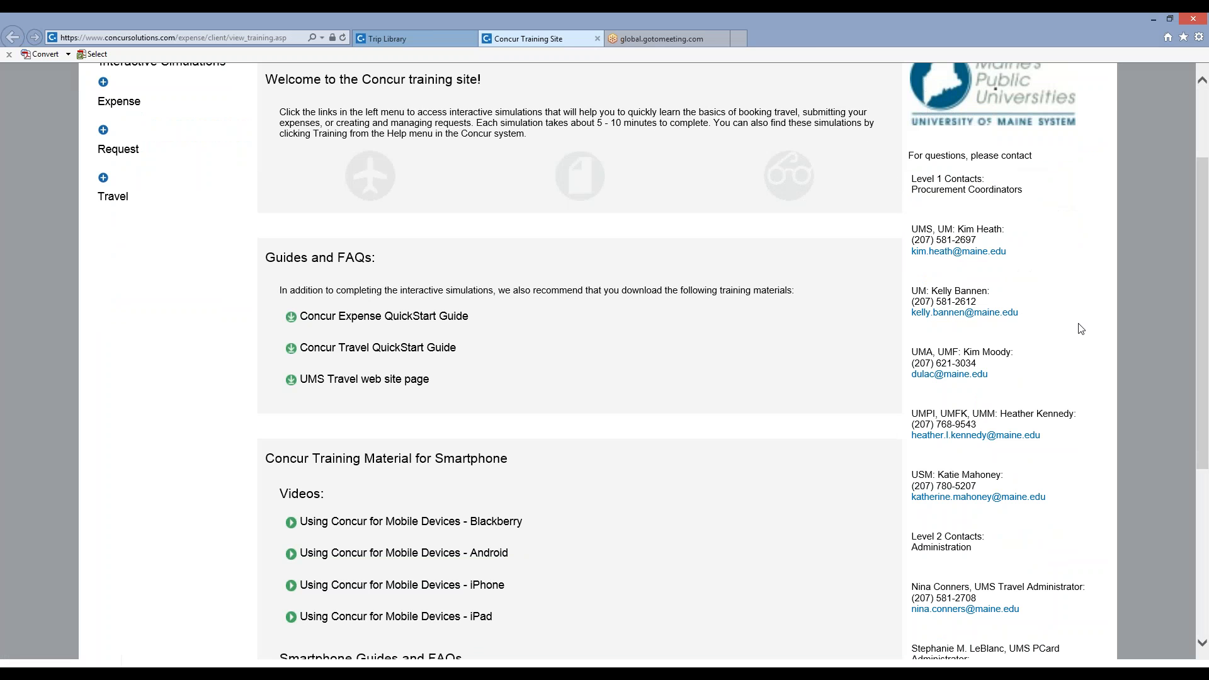
scroll(1081, 329, "down", 3)
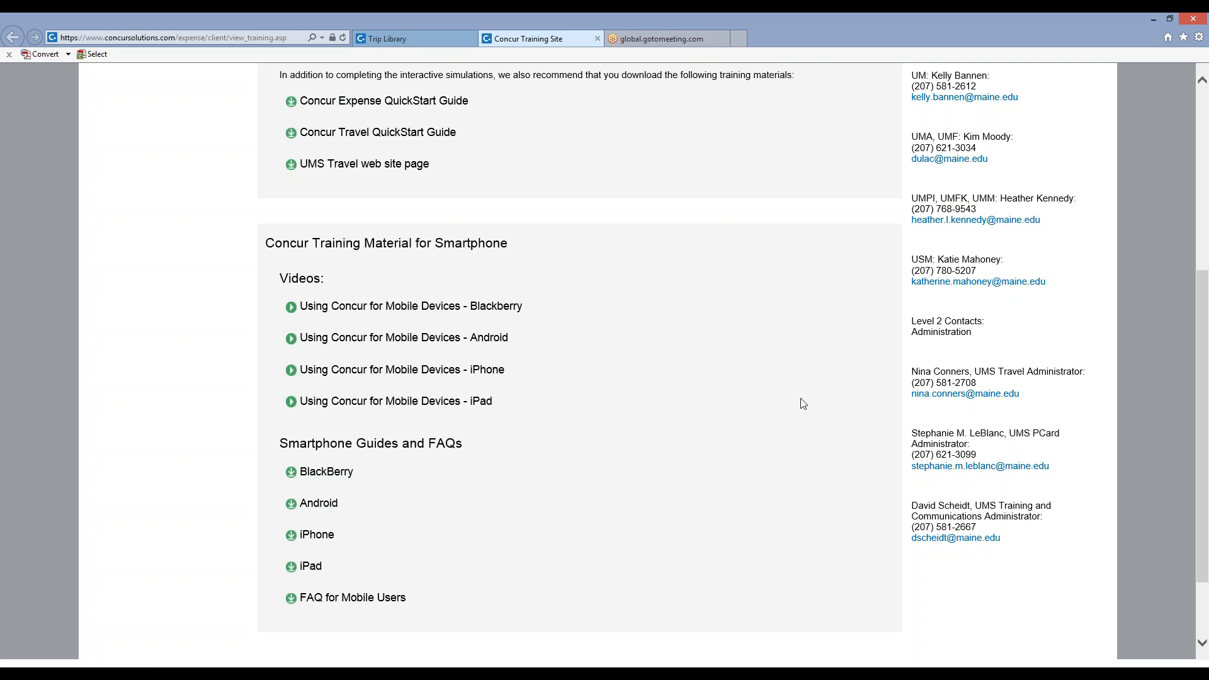
scroll(628, 295, "up", 3)
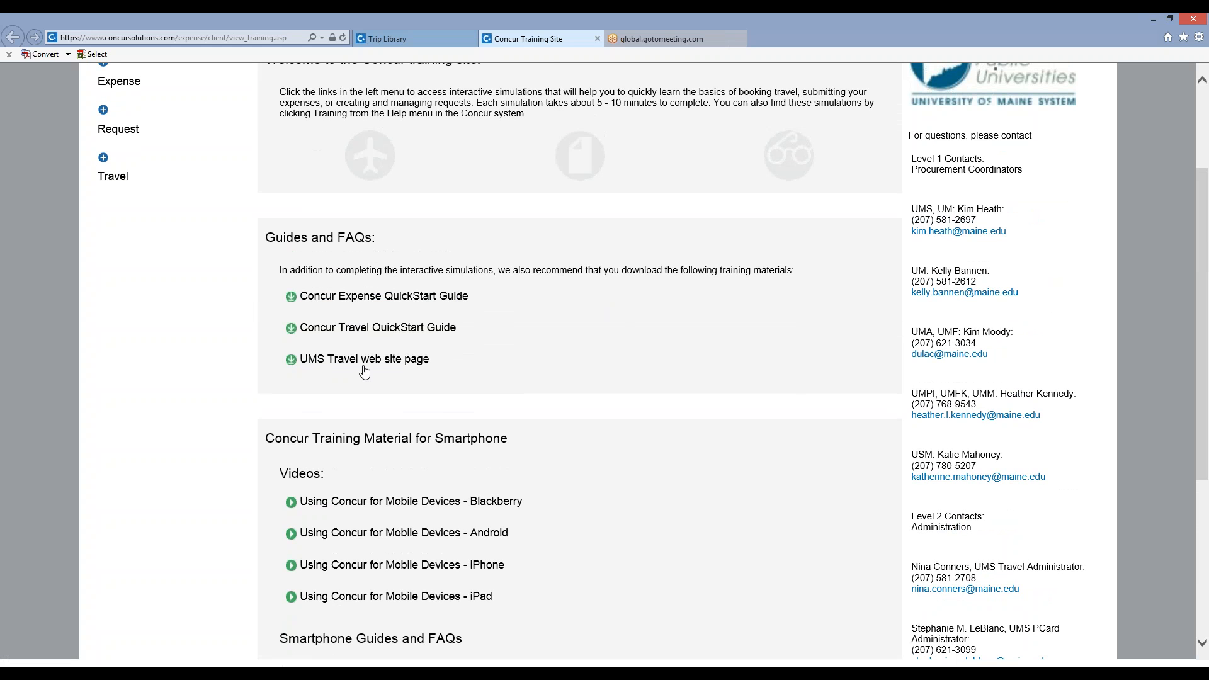
scroll(359, 391, "down", 2)
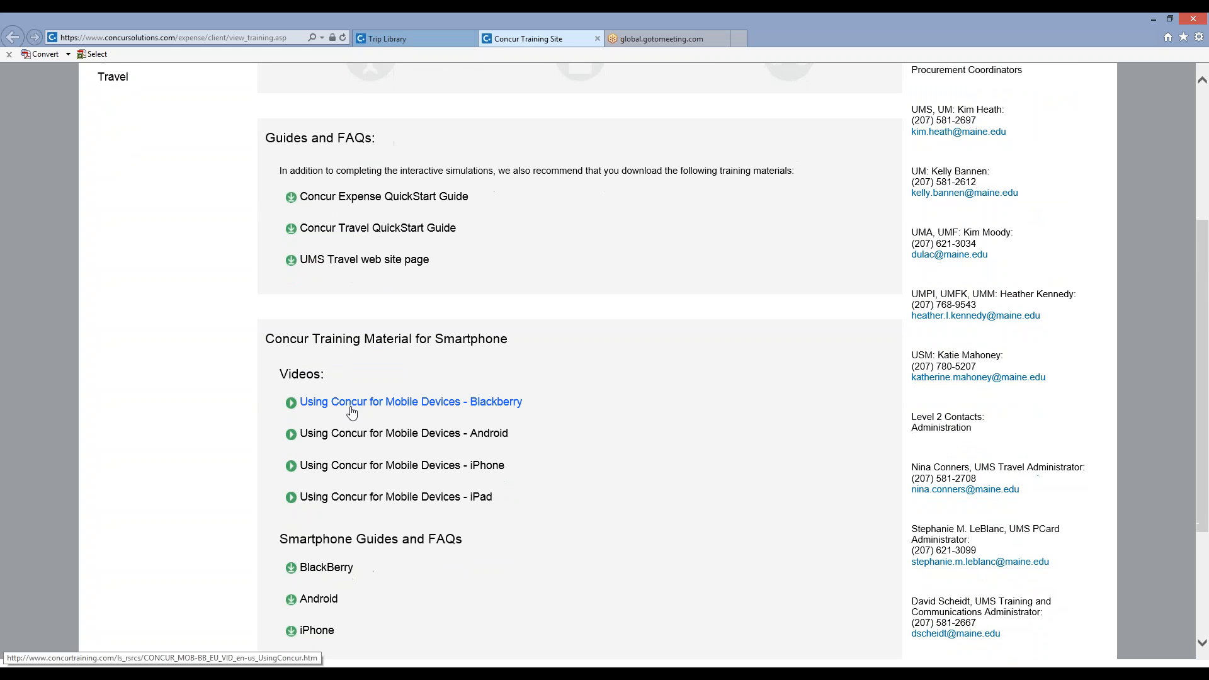
scroll(374, 459, "down", 3)
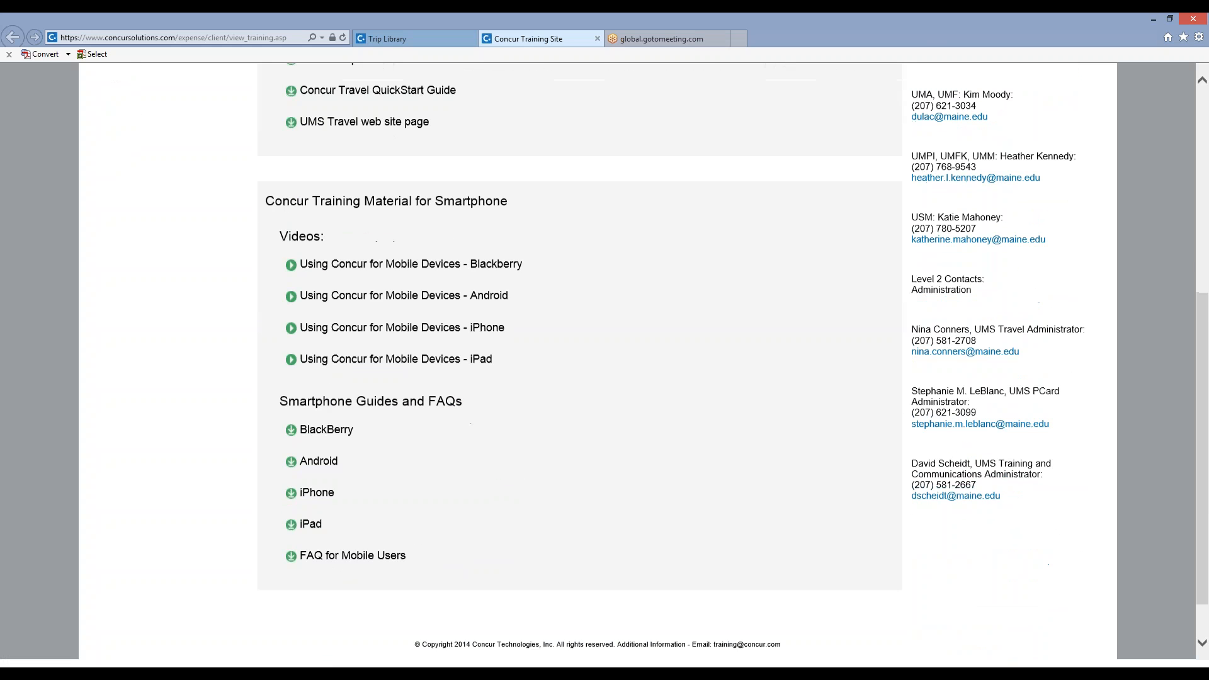
scroll(605, 359, "up", 8)
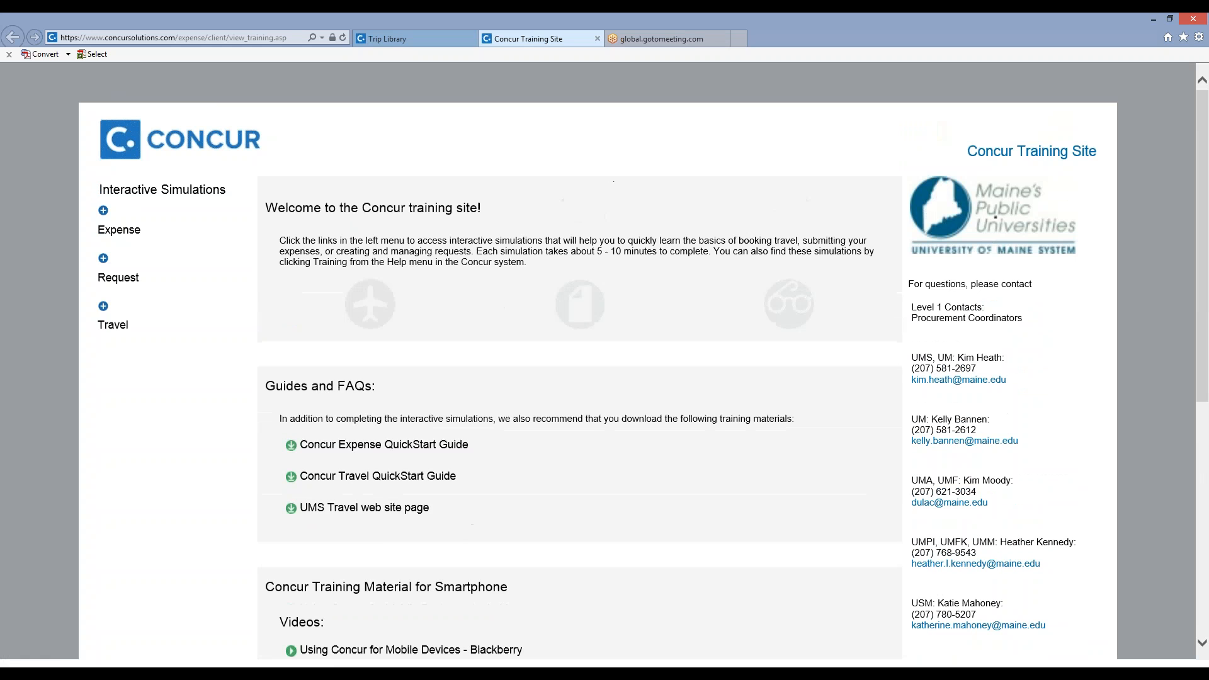
Expand the Expense interactive simulations and look through the list of topics.
left_click(103, 212)
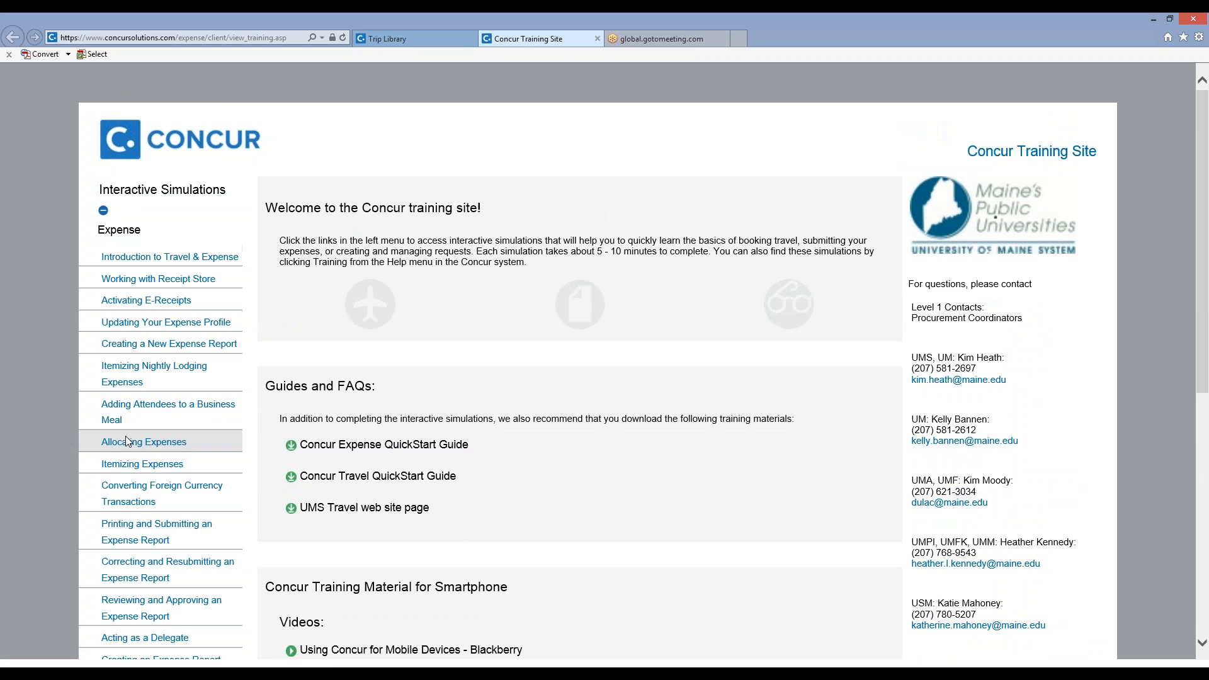
scroll(126, 440, "down", 3)
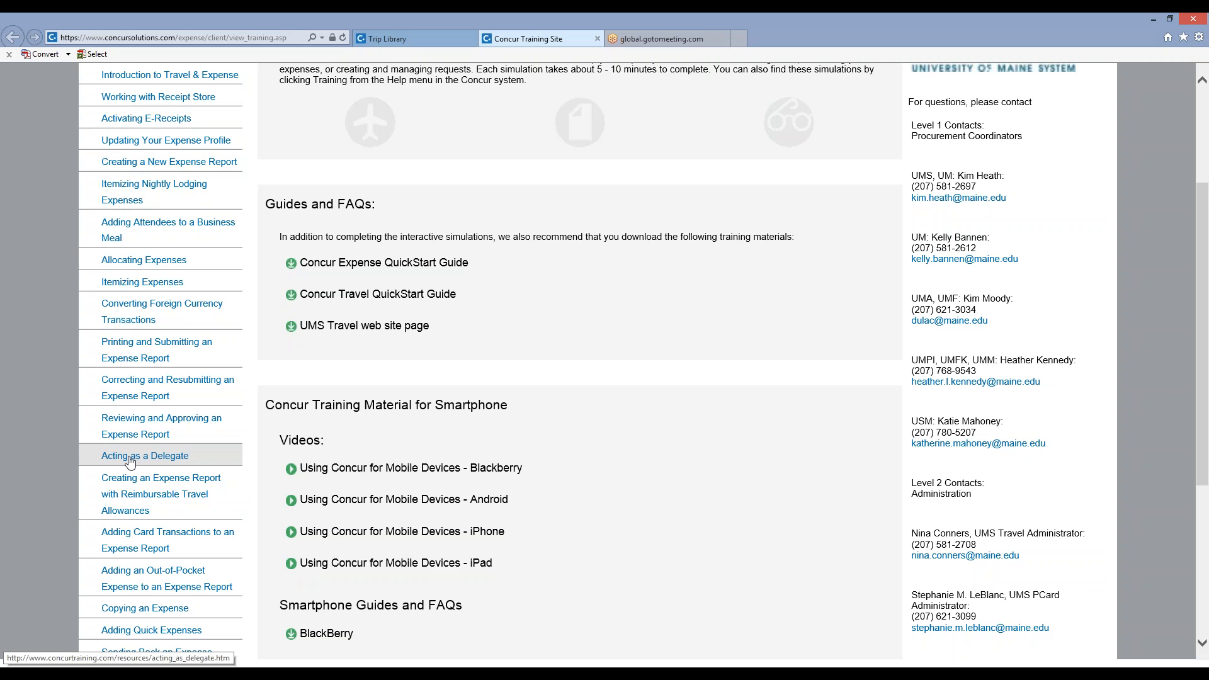
scroll(129, 462, "up", 3)
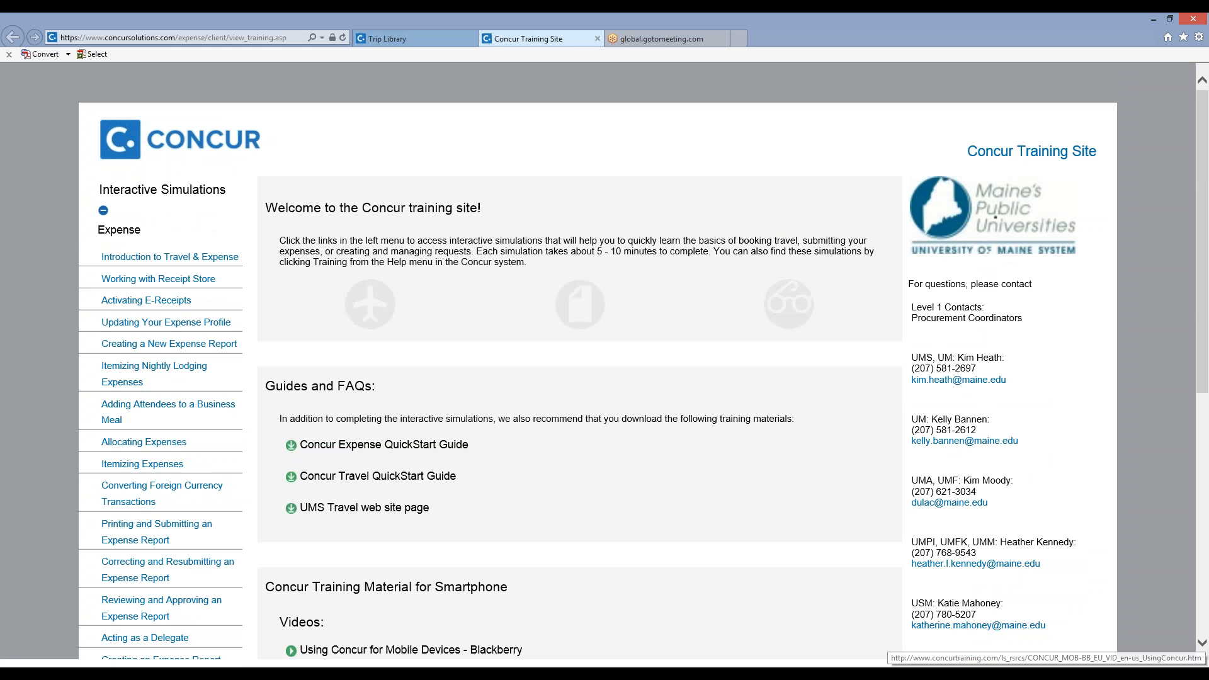
Switch to the Phase II training presentation in PowerPoint.
mouse_move(362, 673)
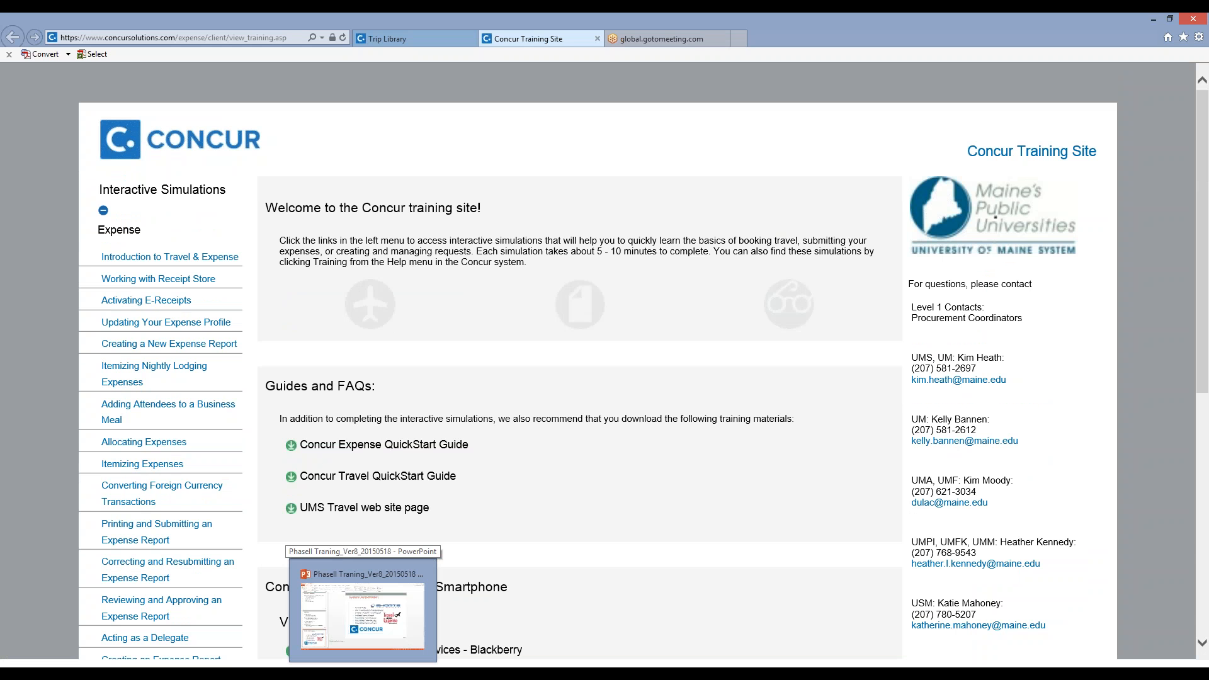